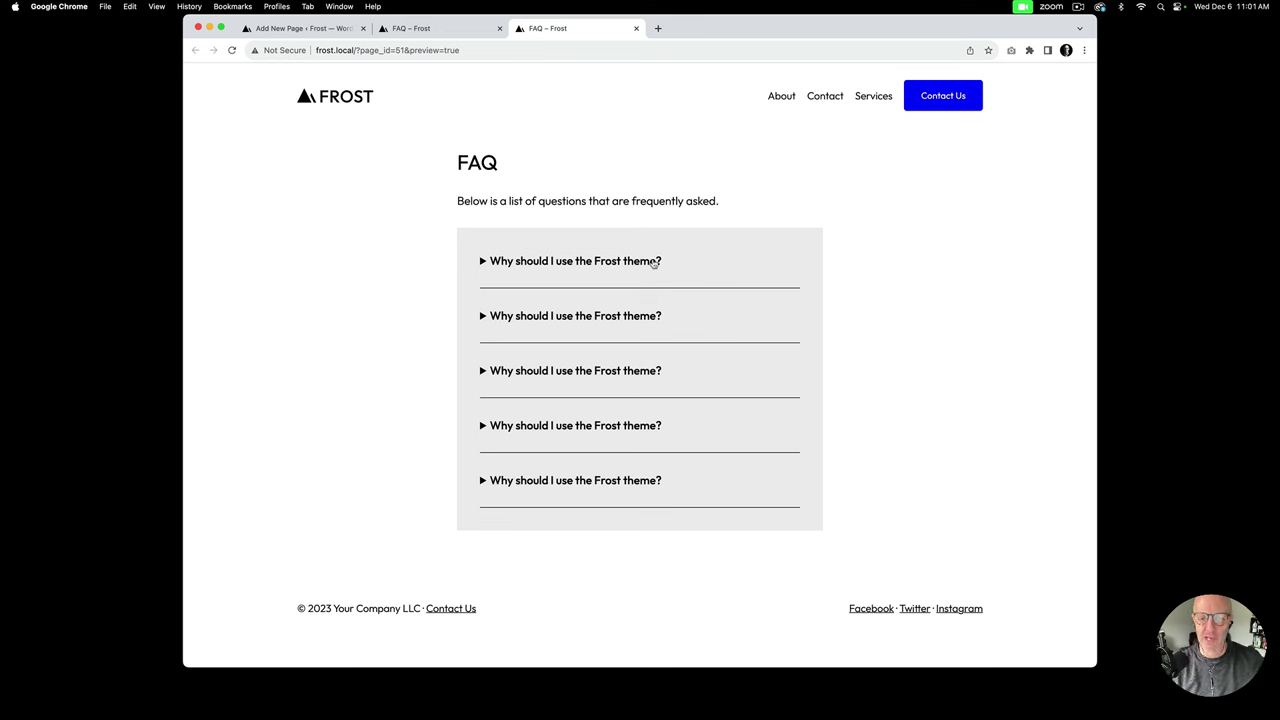
Step: Expand and collapse the first question in the finished FAQ preview to see how the toggle behaves
click(654, 263)
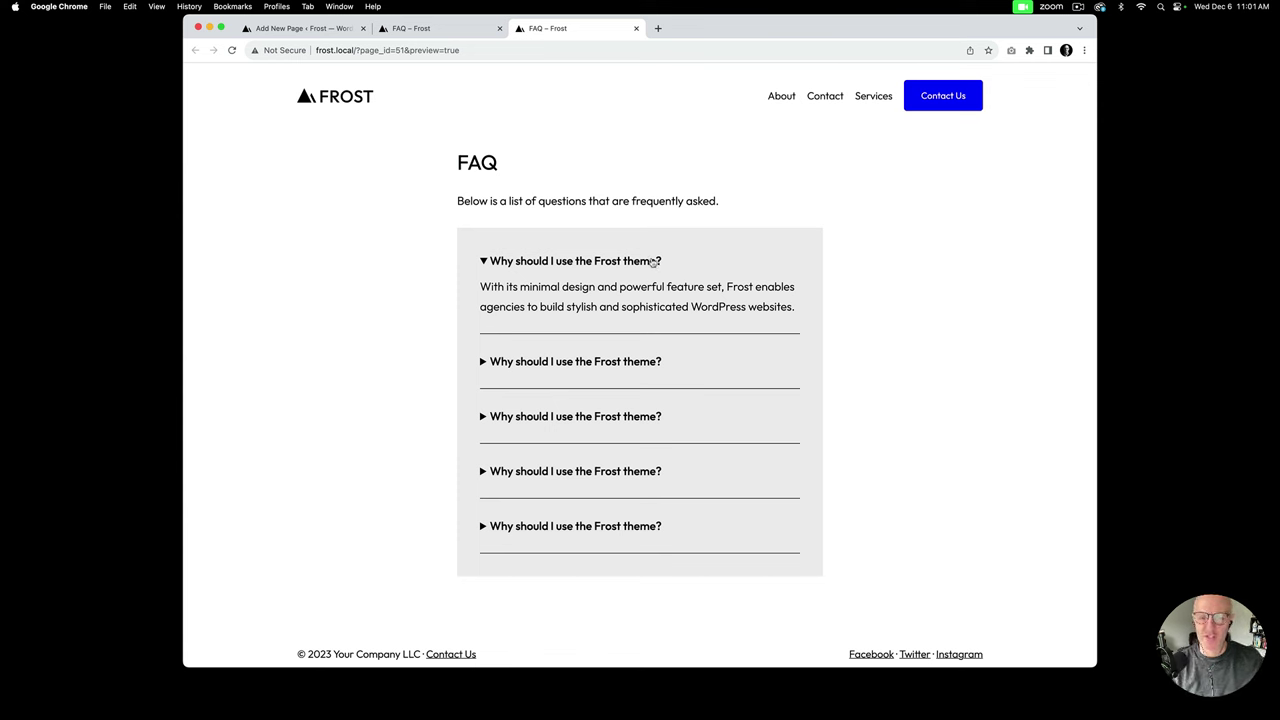
click(654, 263)
Step: In the FAQ page editor, write the intro paragraph "Below is a list of questions frequently asked:" and start a new block below it
click(300, 28)
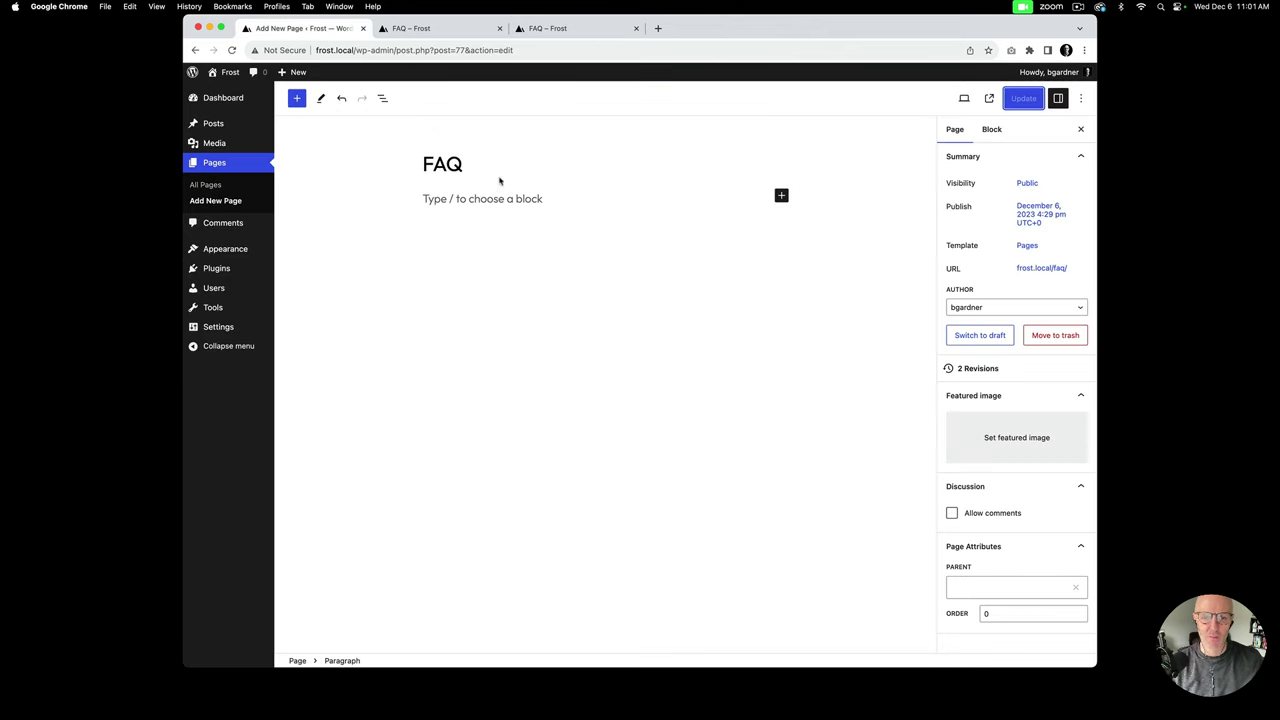
text(b)
key(BackSpace)
text(Below)
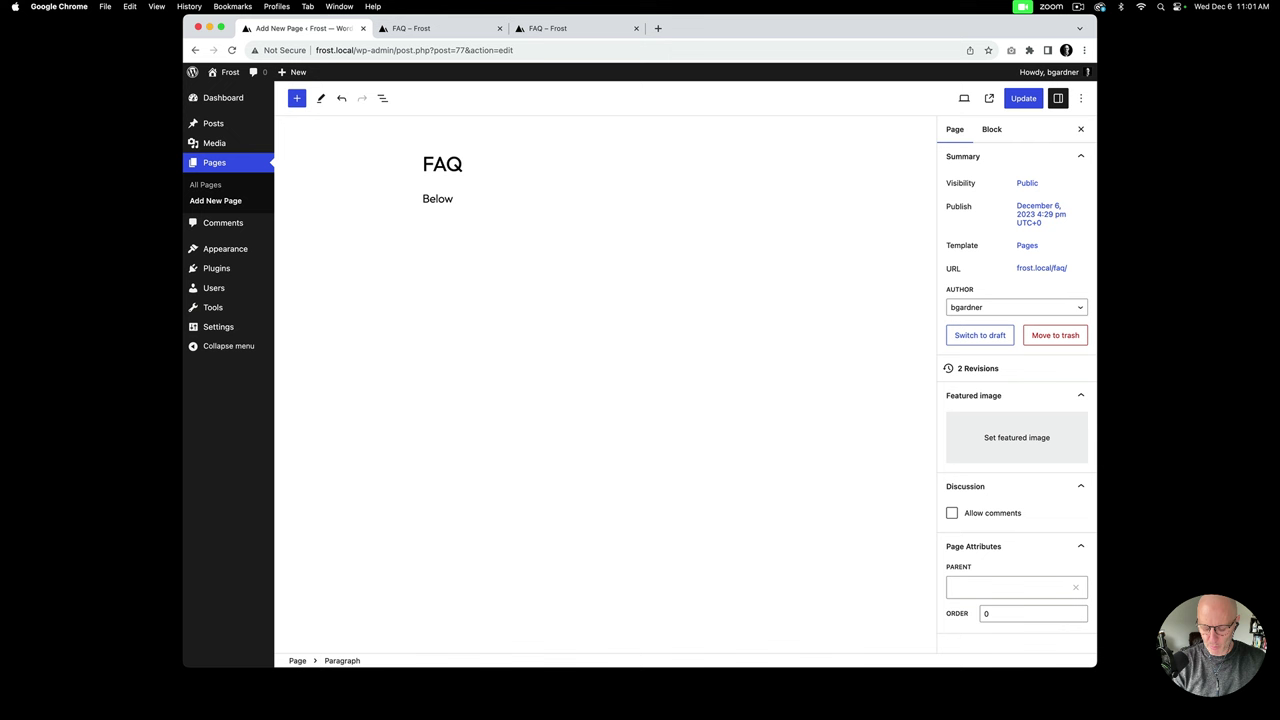
text( is a list of ques)
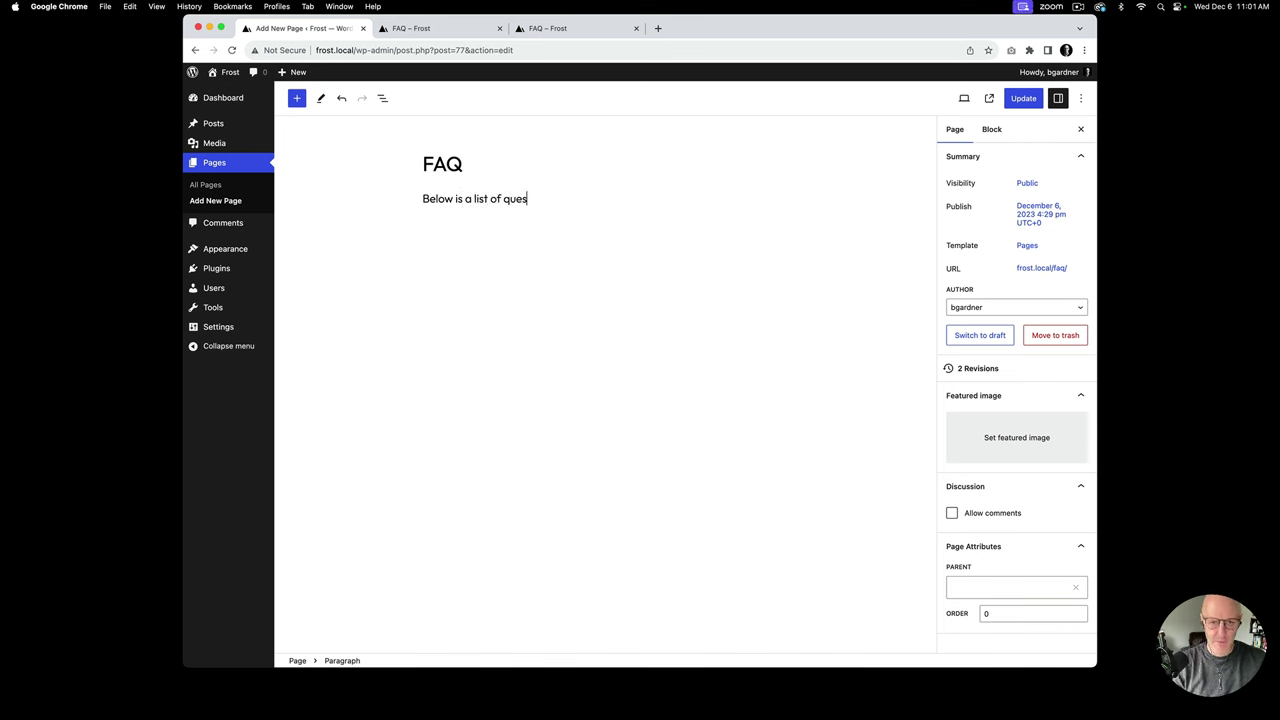
text(tions frequrn)
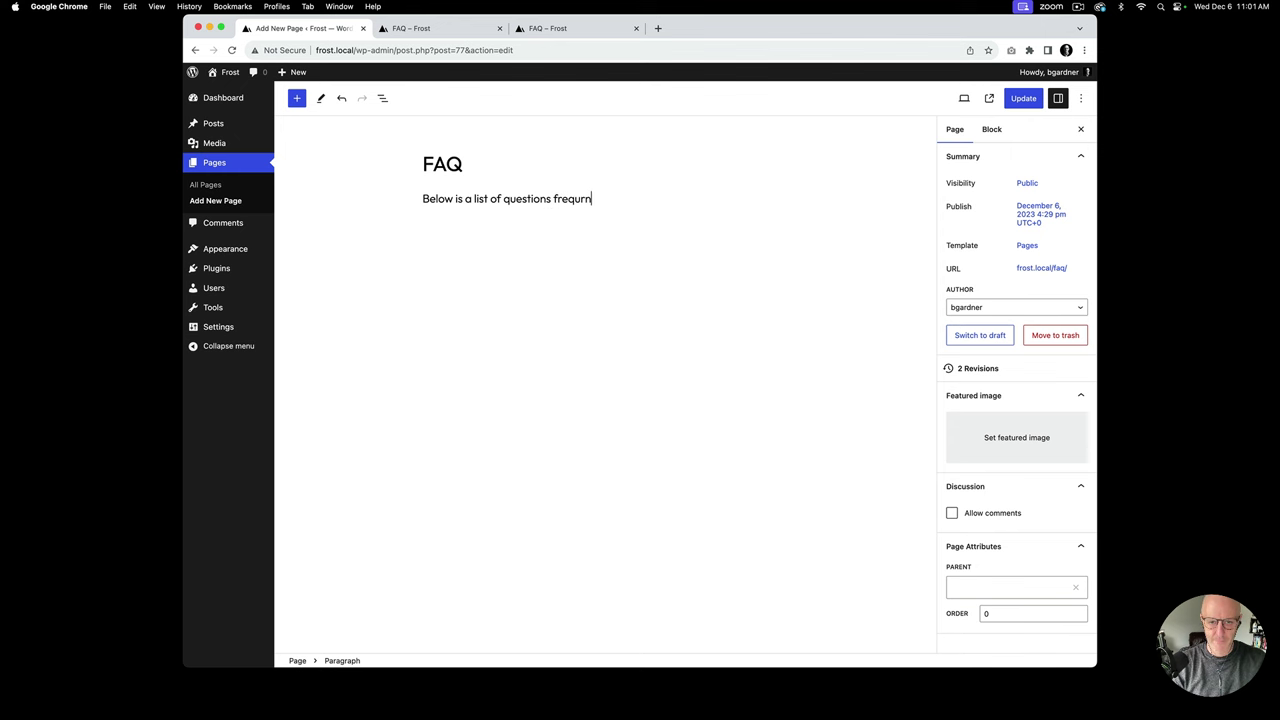
key(BackSpace)
key(BackSpace)
text(ently asked)
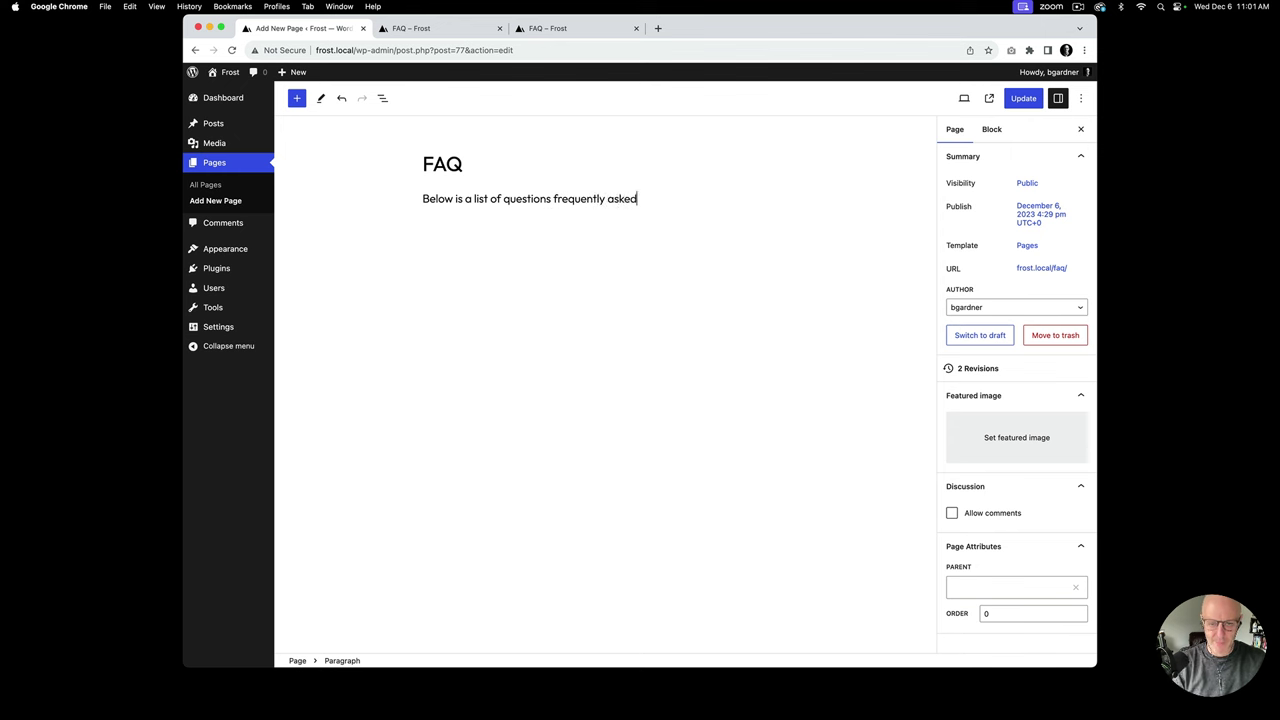
key(Return)
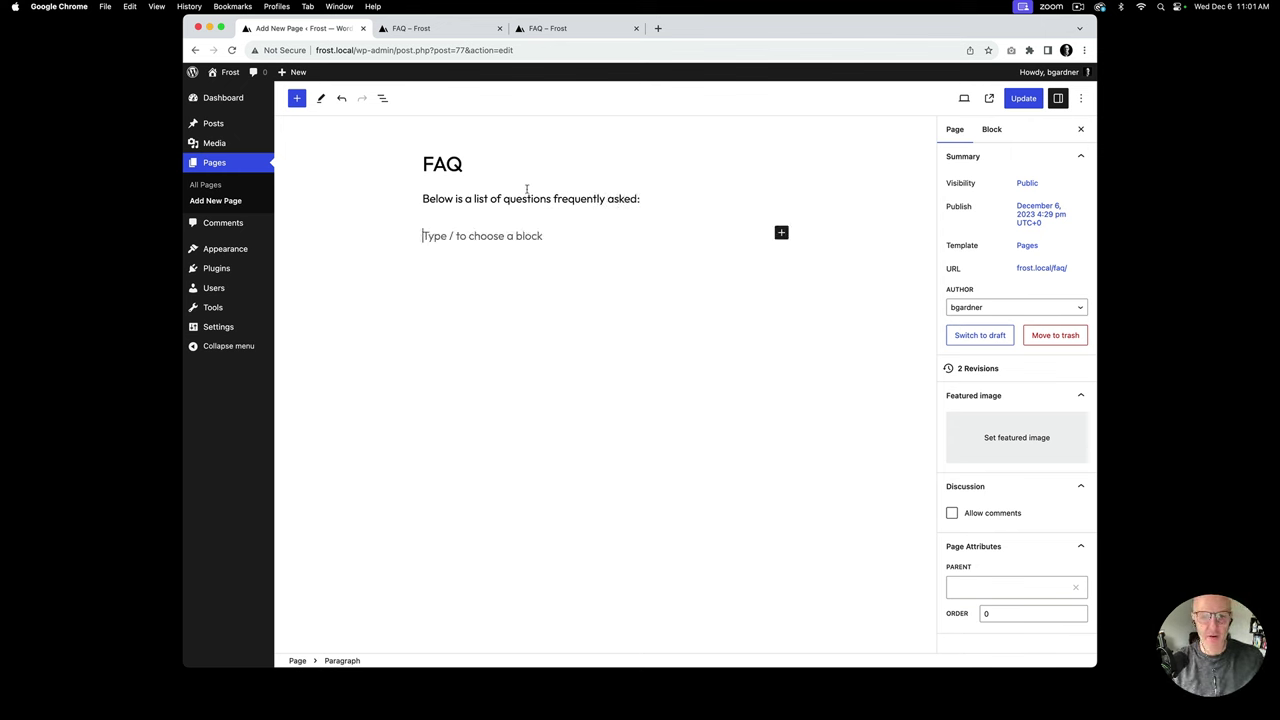
Step: Insert a Details block below the intro paragraph with the summary "Why should I use the Frost theme?"
click(298, 100)
text(de)
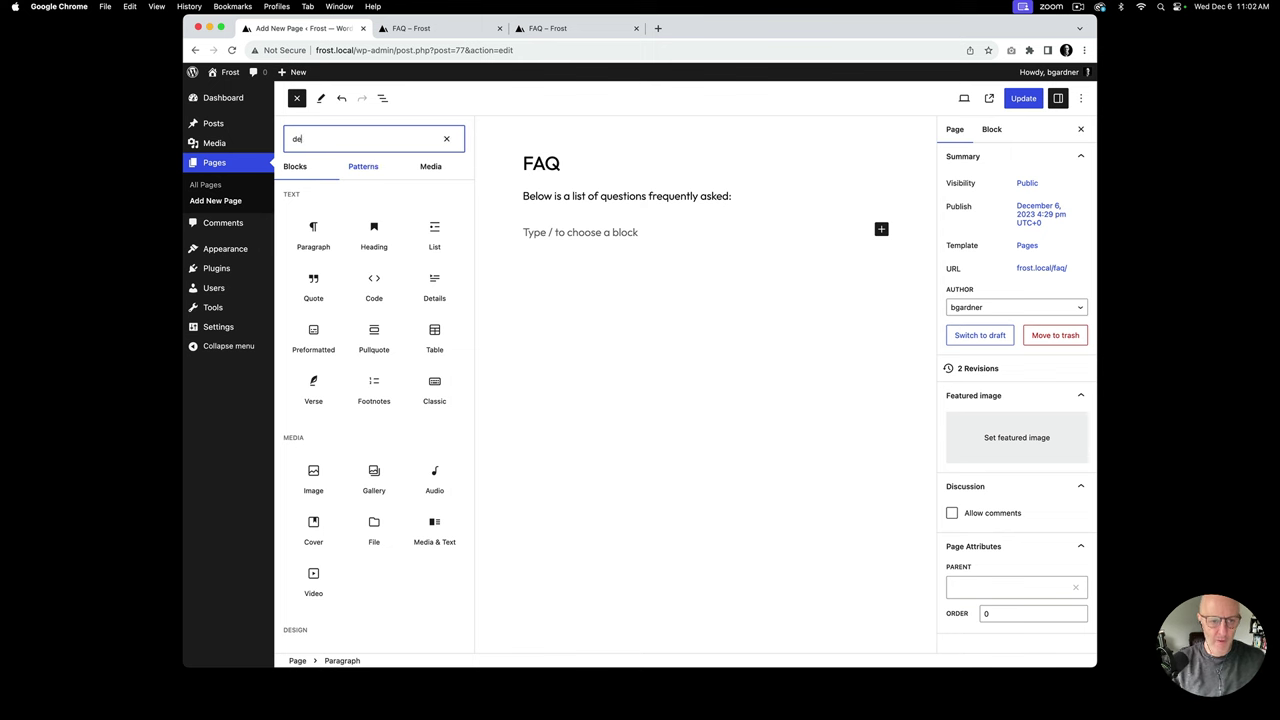
click(313, 208)
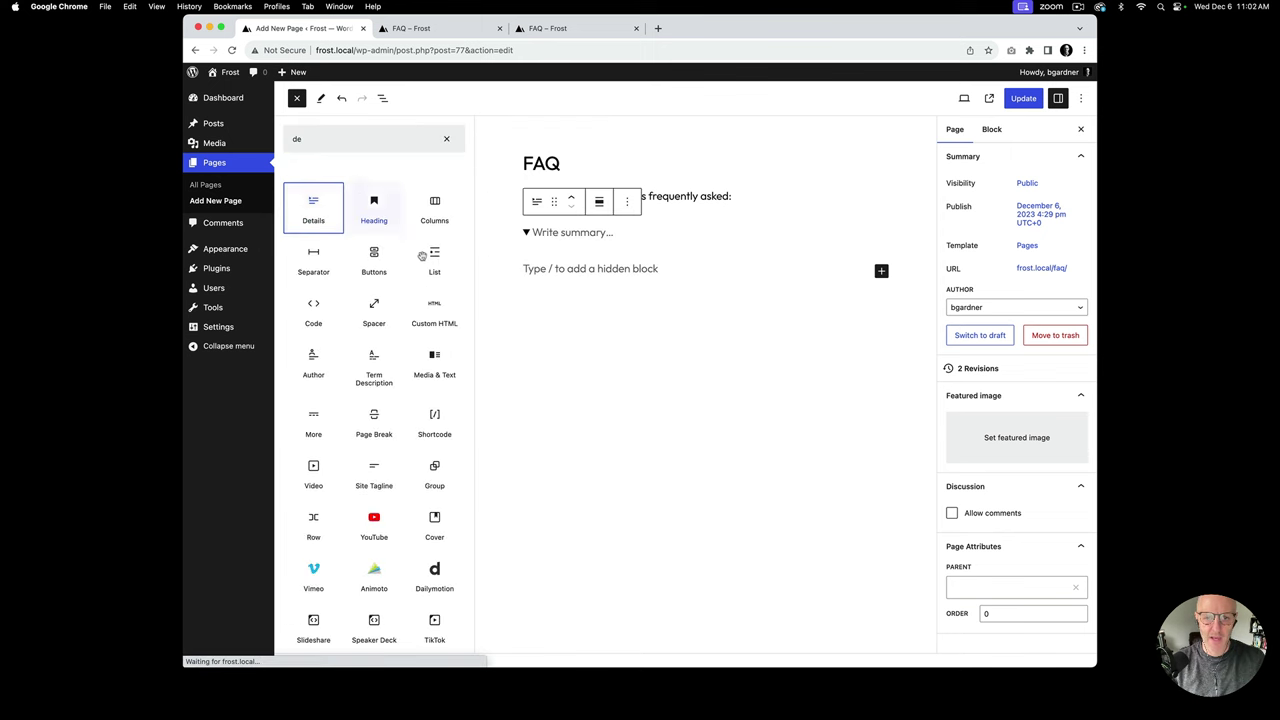
click(603, 240)
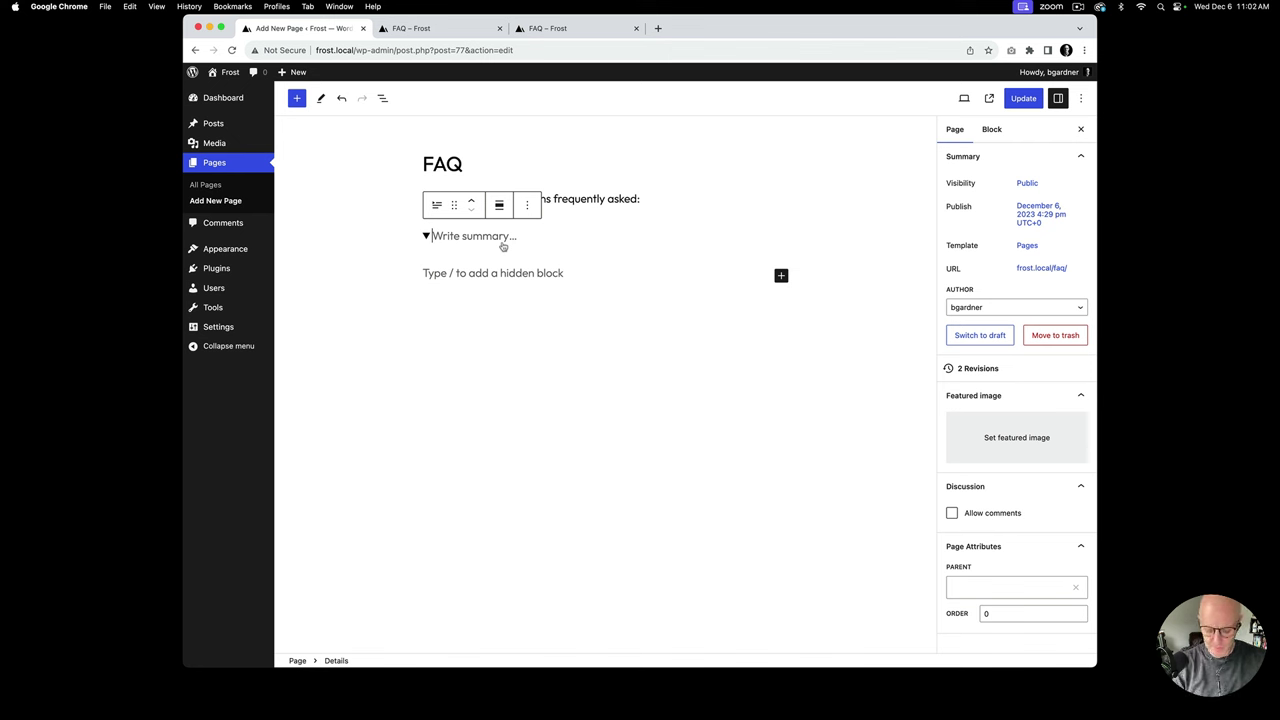
text(Why sh)
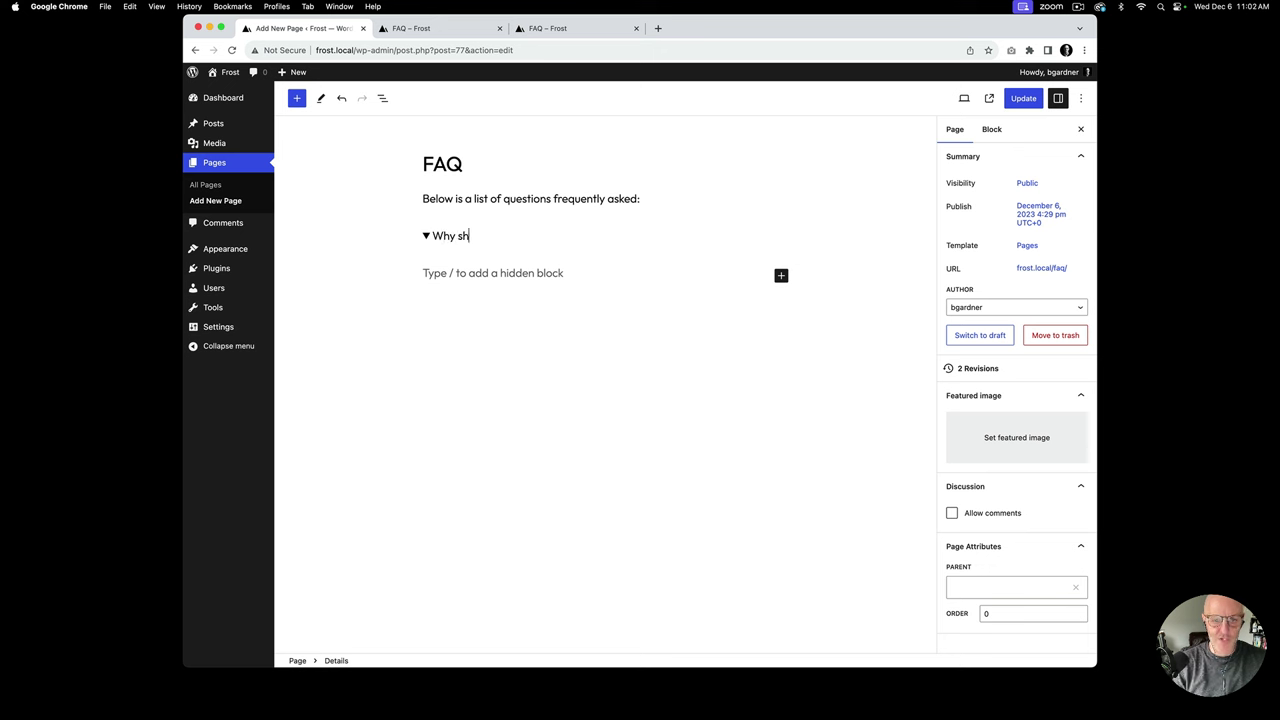
text(ould I use th)
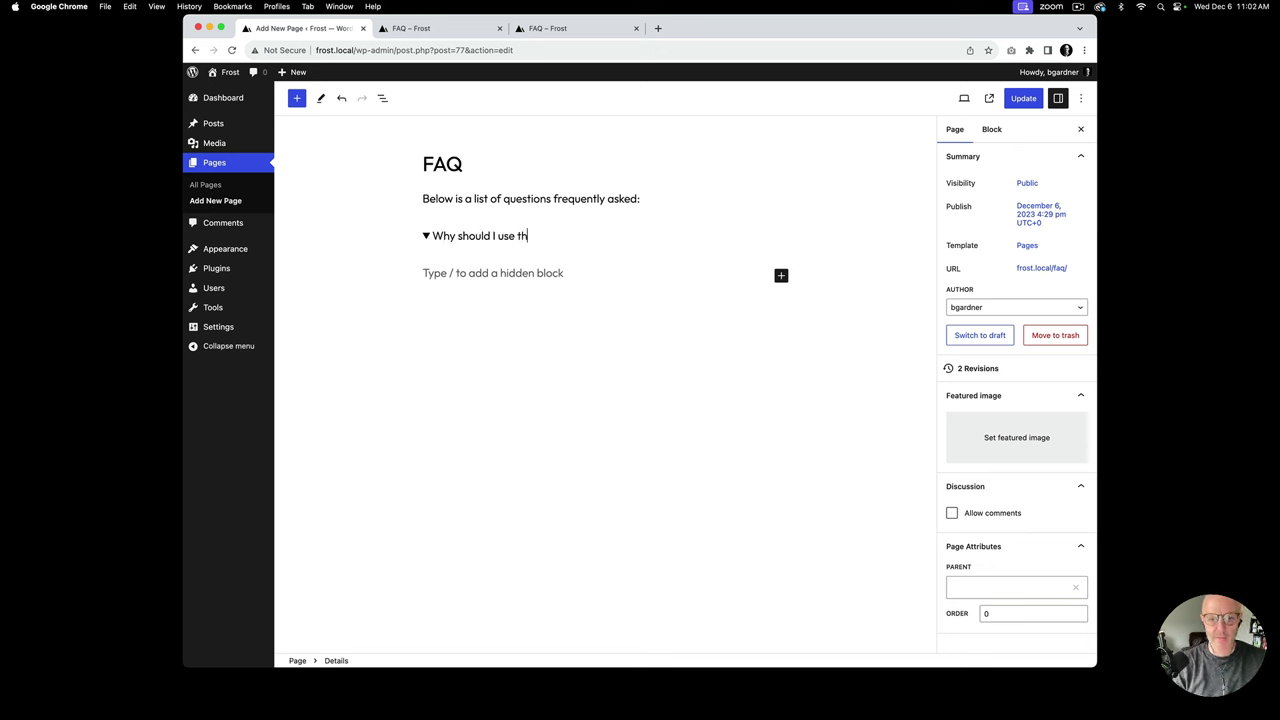
text(e Frost theme?)
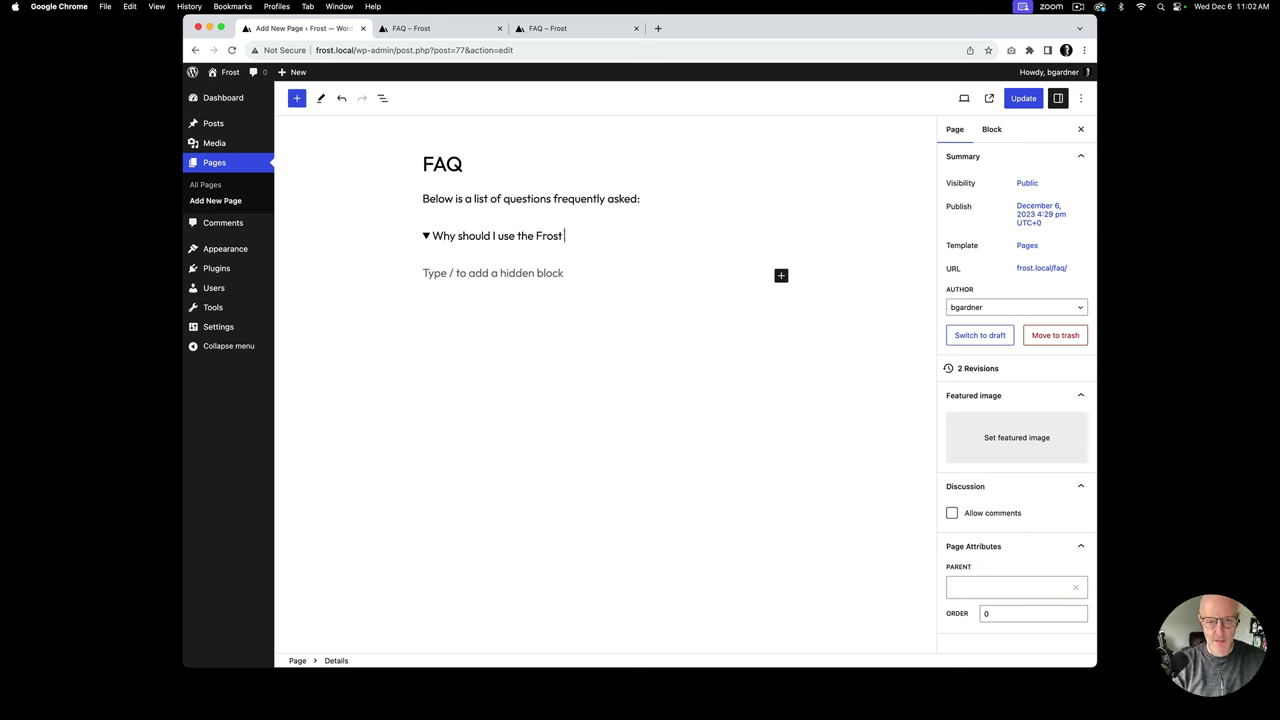
Step: Enter the hidden answer "With its minimal design and powerful feature set, Frost enables agencies to build stylish and sophisticated WordPress websites." and update the page
click(486, 278)
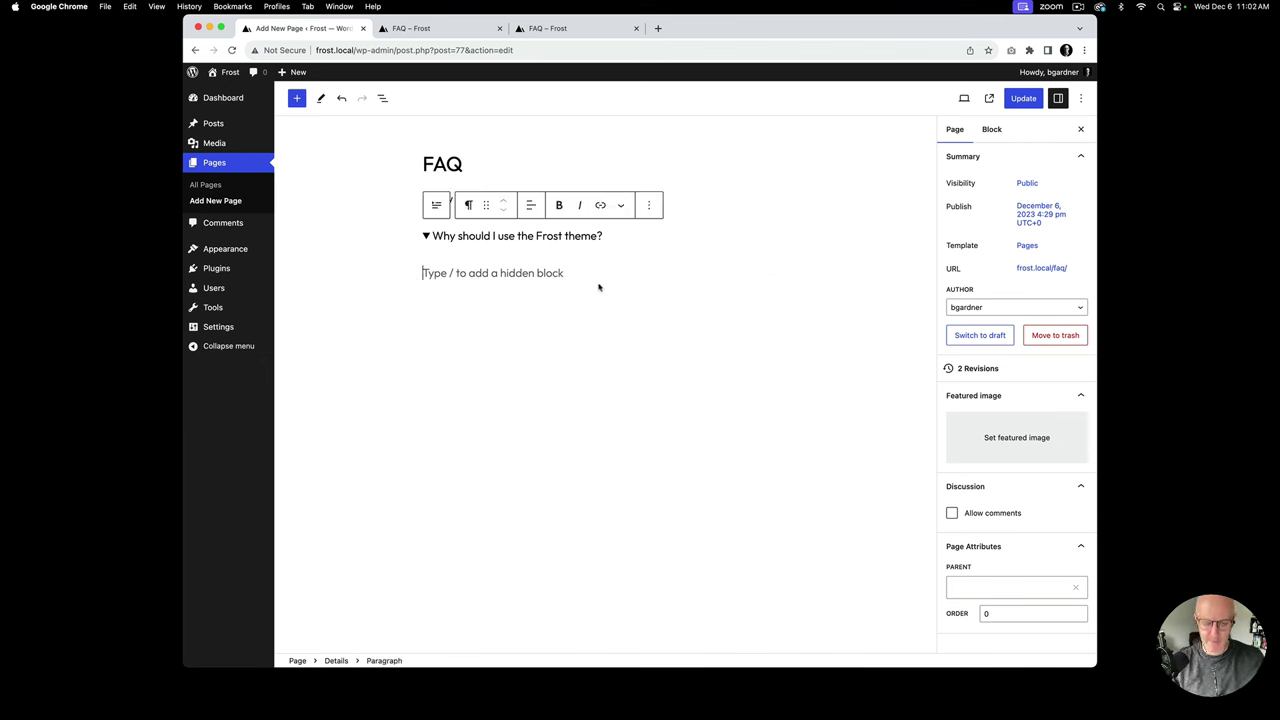
text(With its minimal design and powerful feature set, Frost enables agencies to build stylish and sophisticated WordPress websites.)
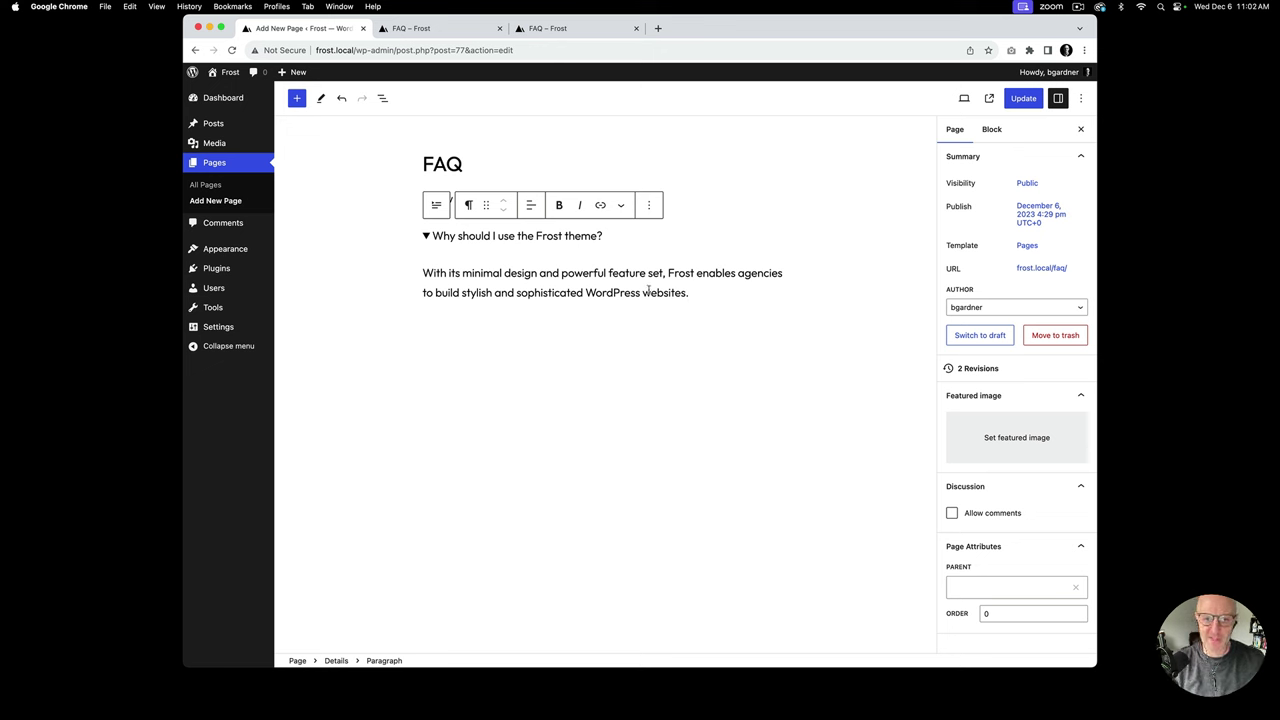
click(1026, 98)
Step: Reload the live FAQ page and expand and collapse the question to check the Details block
click(430, 28)
key(super+r)
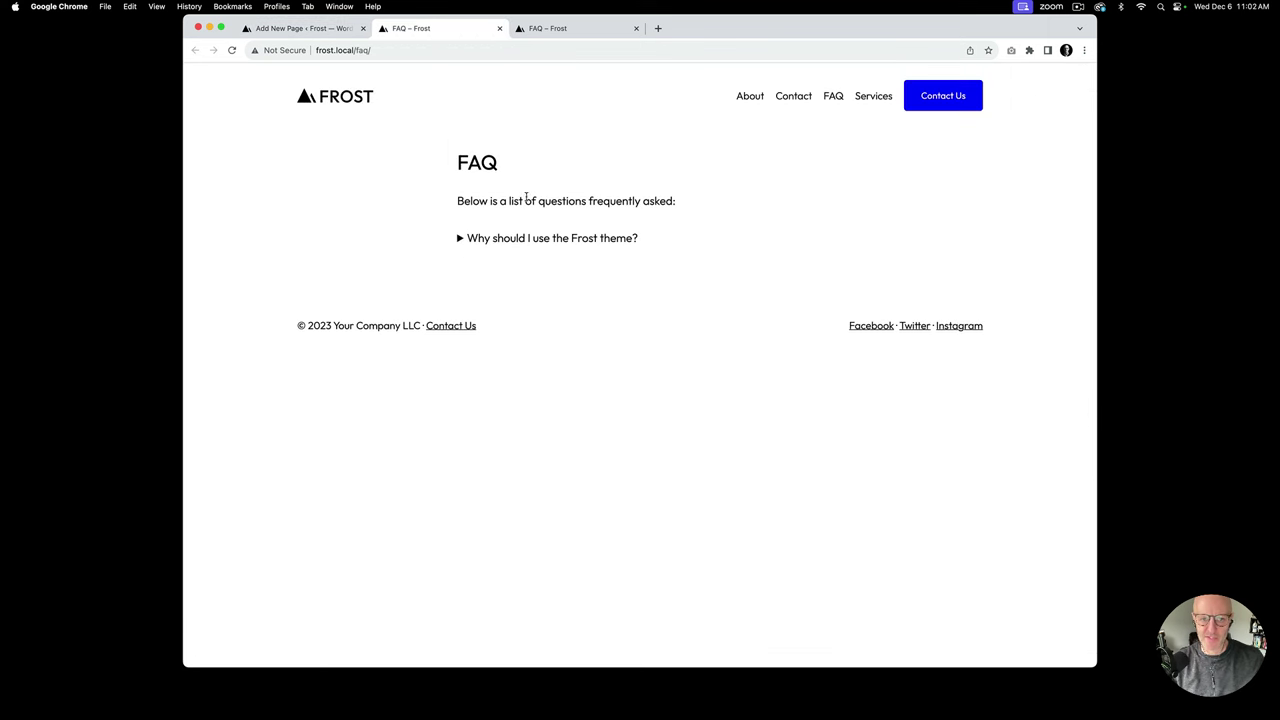
click(583, 245)
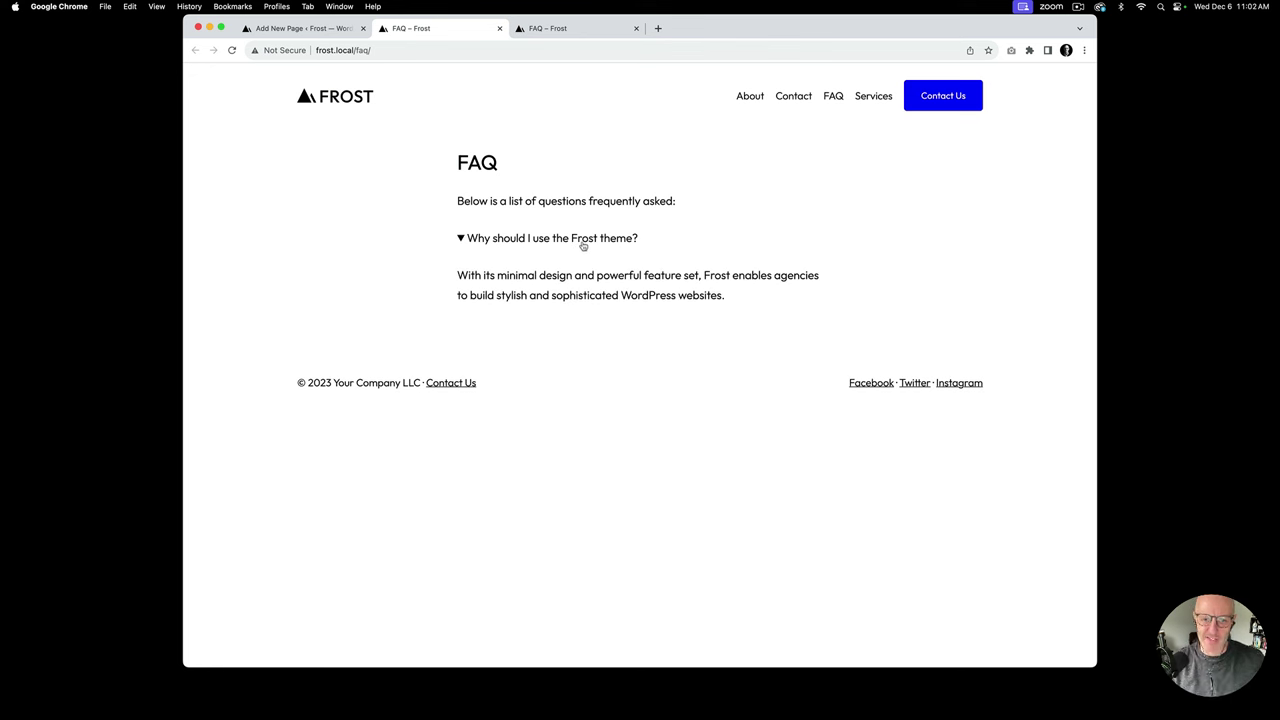
click(585, 246)
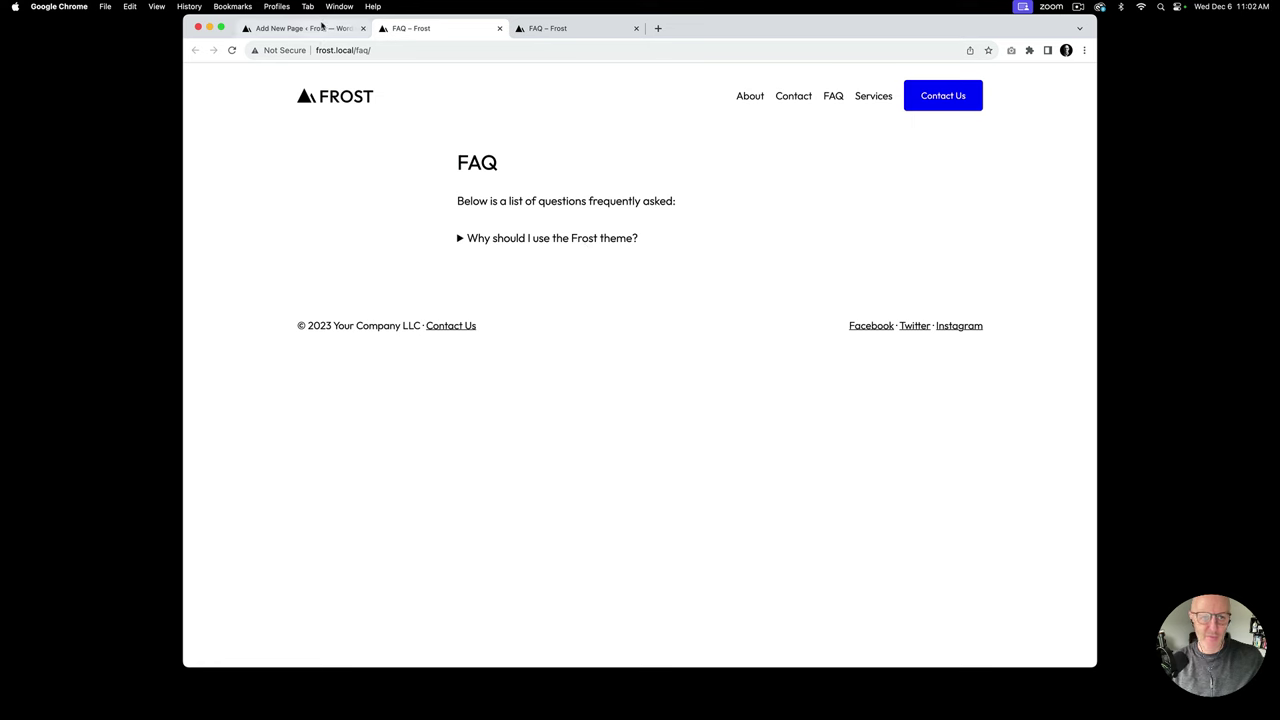
Step: Back in the page editor, add the Appearance typography option to the Details block and set it to Medium
click(318, 35)
click(551, 236)
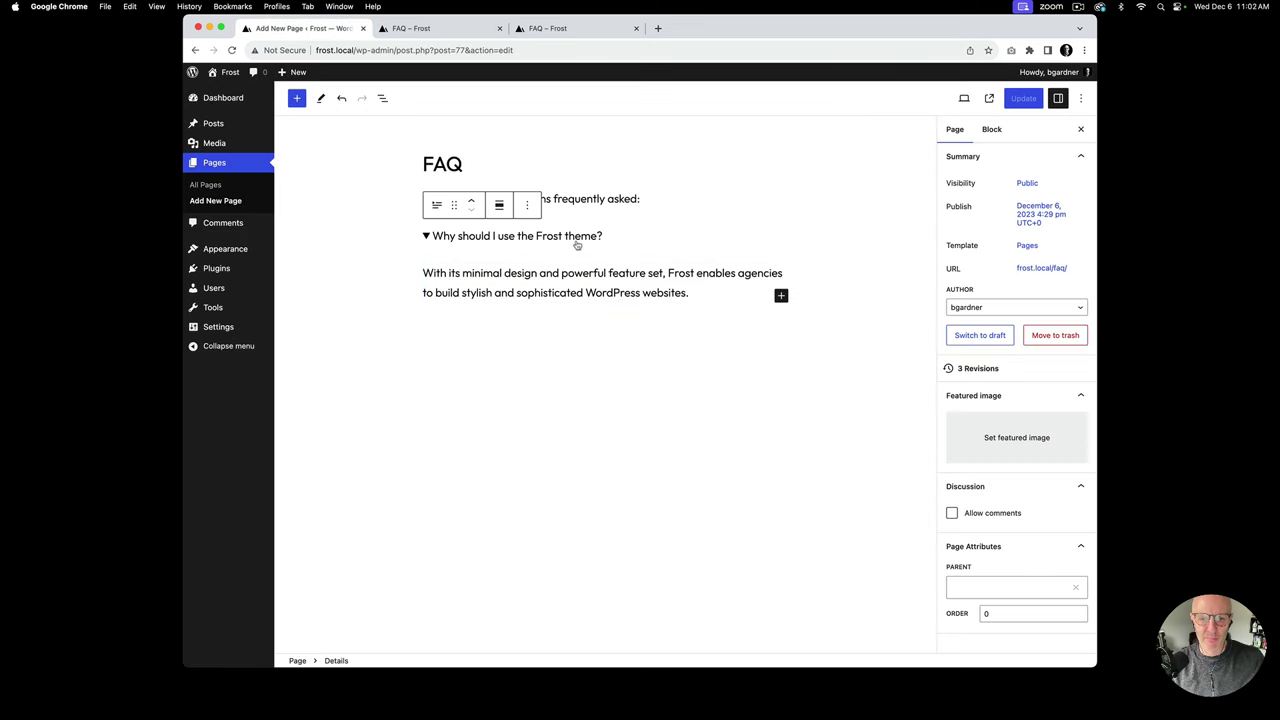
click(993, 129)
click(1057, 204)
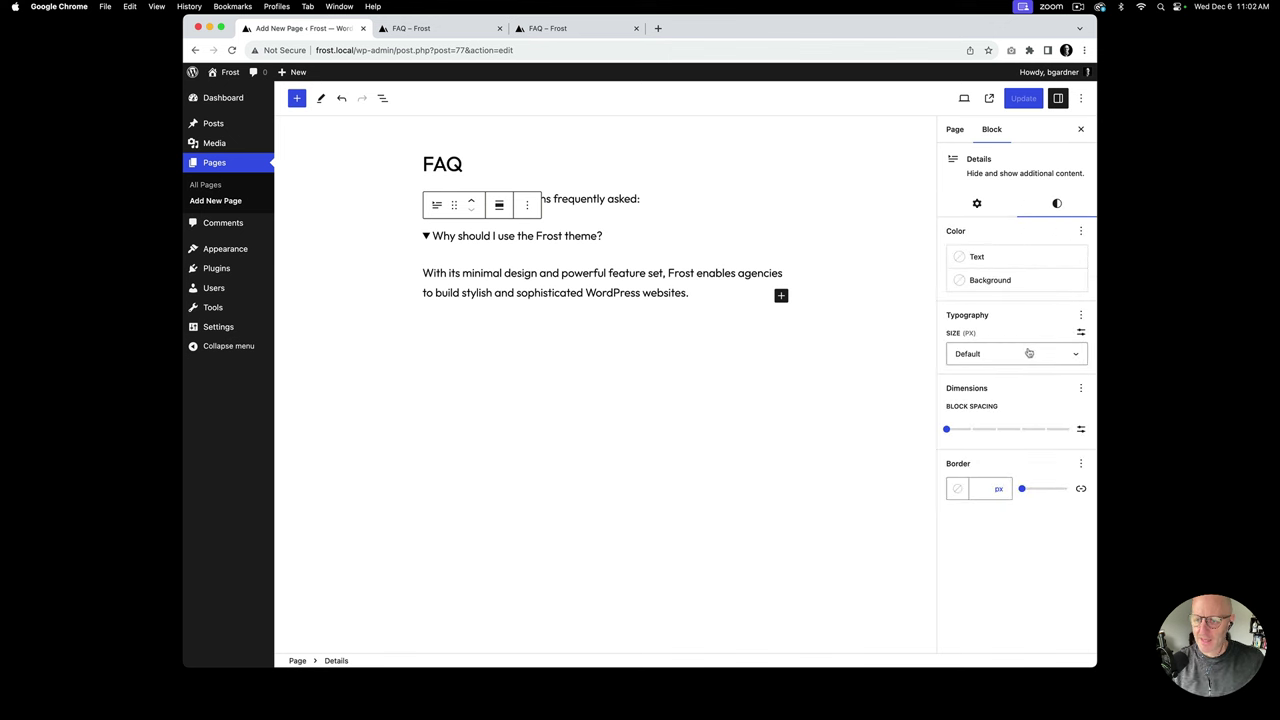
click(1081, 315)
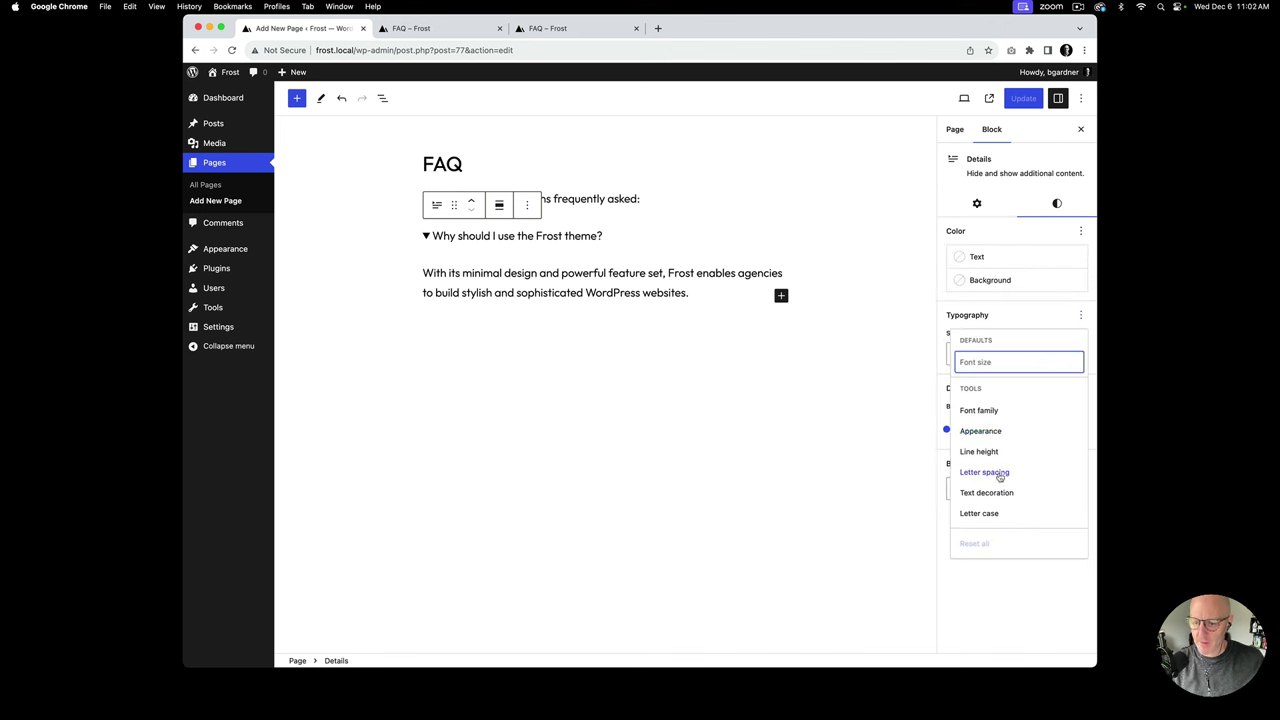
click(990, 431)
click(1003, 322)
click(985, 402)
click(966, 574)
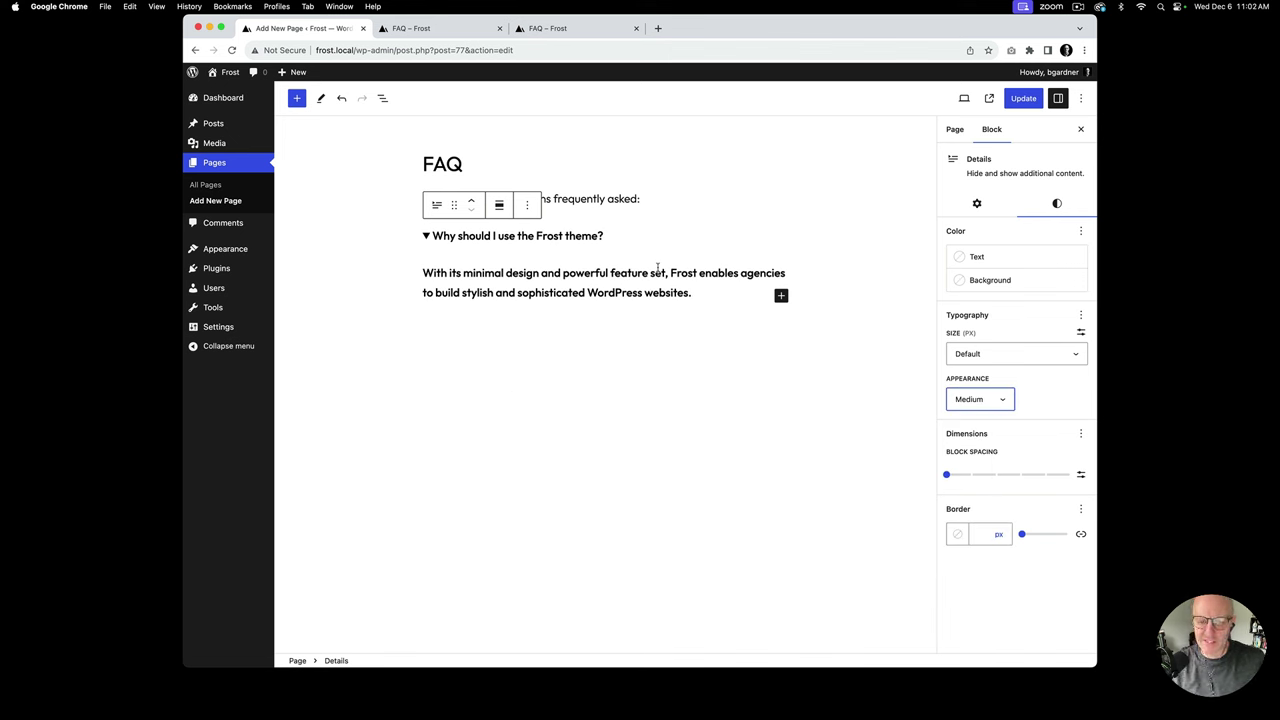
Step: Set the Appearance of the answer paragraph nested in the Details block to Light and update the page
click(645, 276)
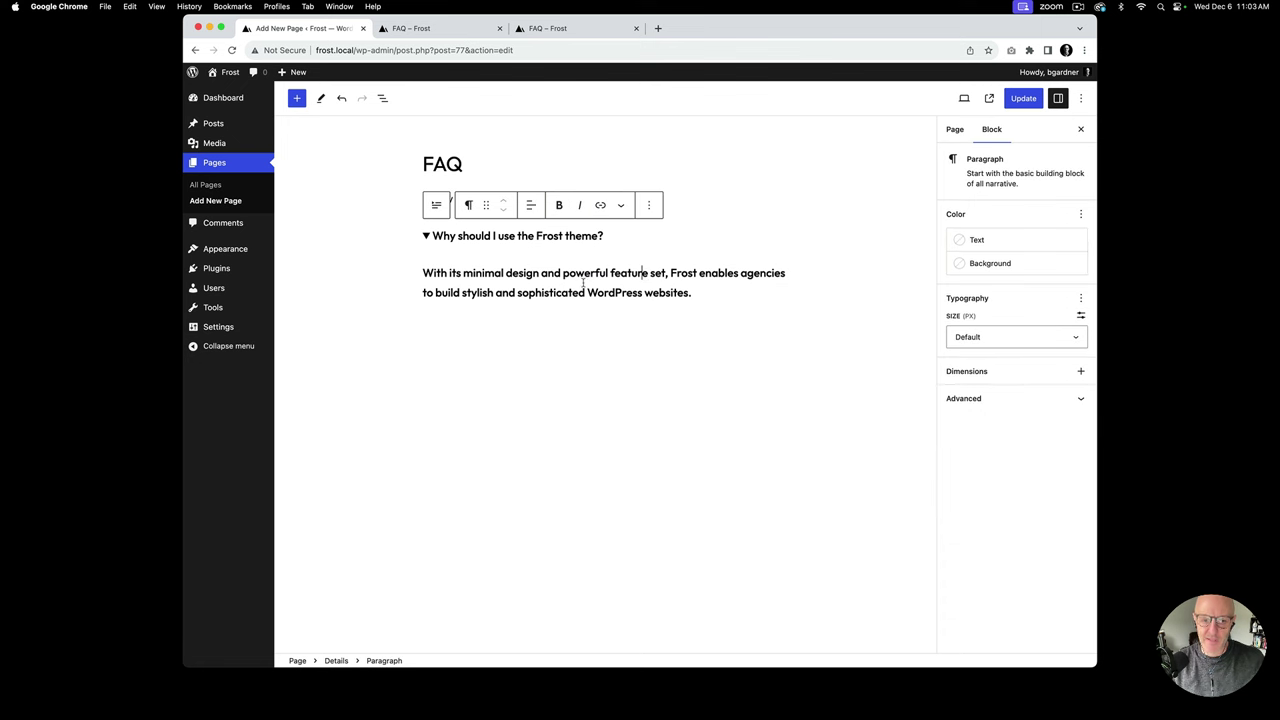
click(382, 98)
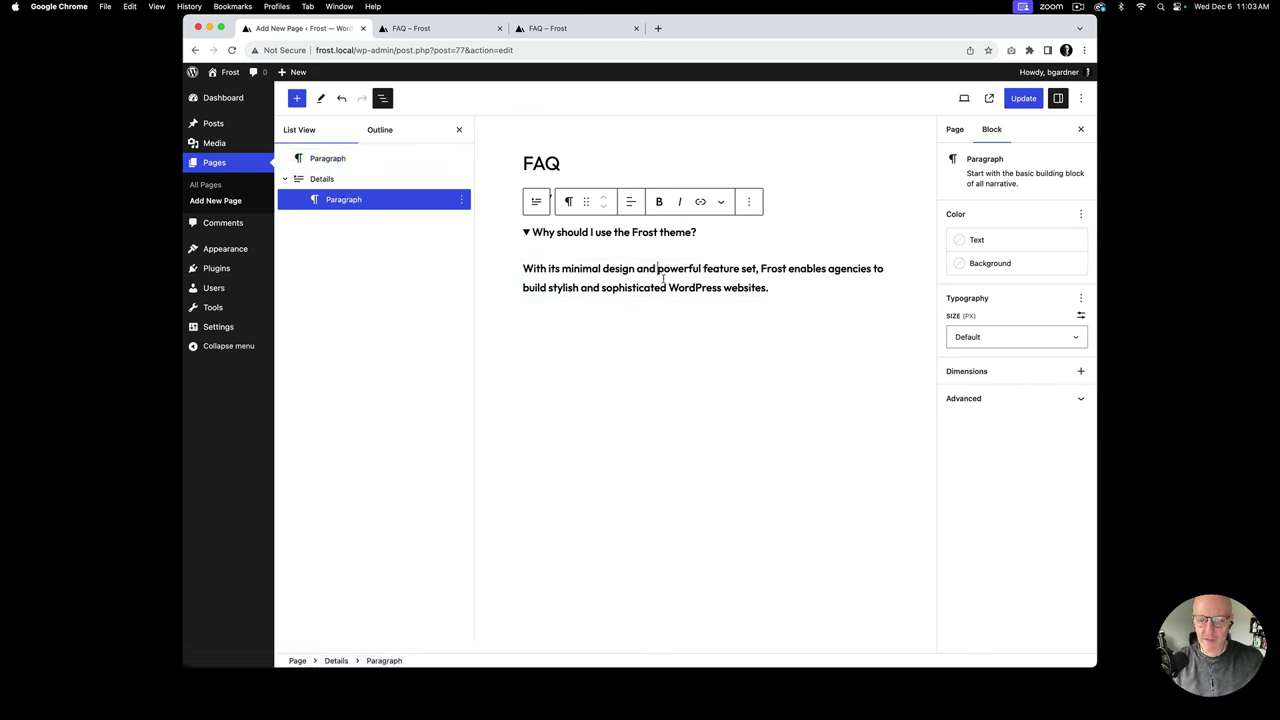
click(1080, 299)
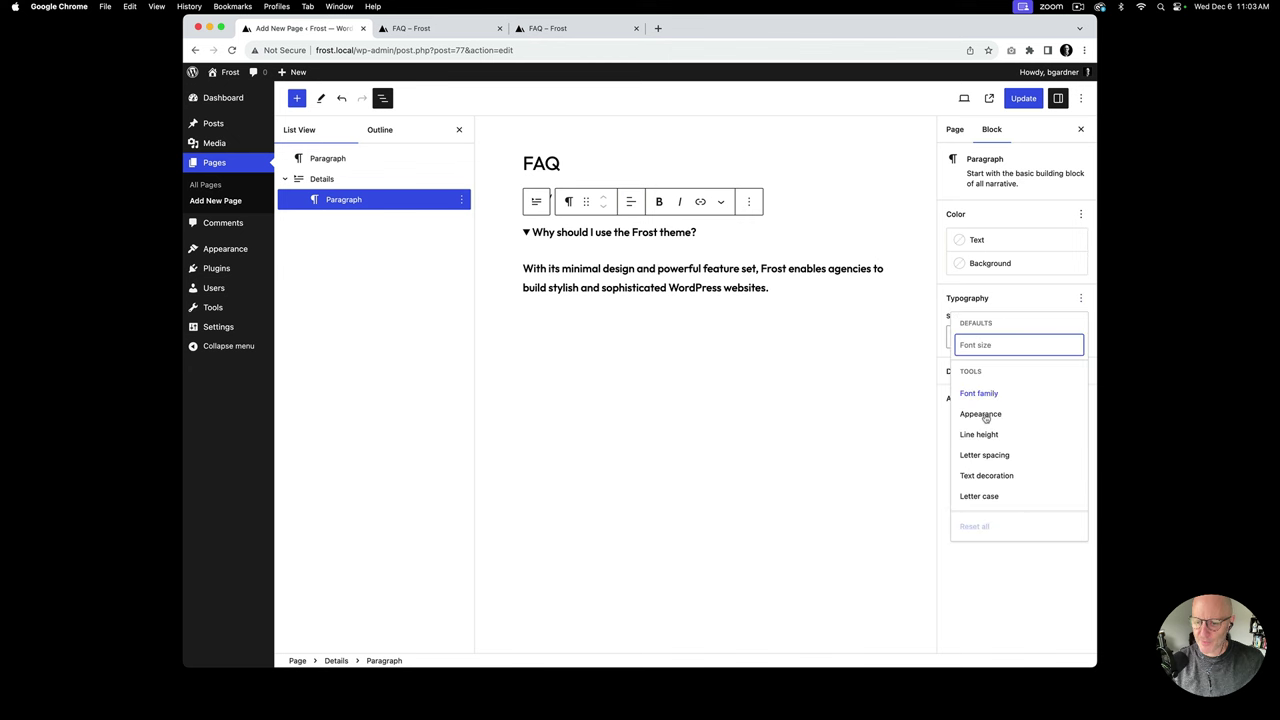
click(981, 413)
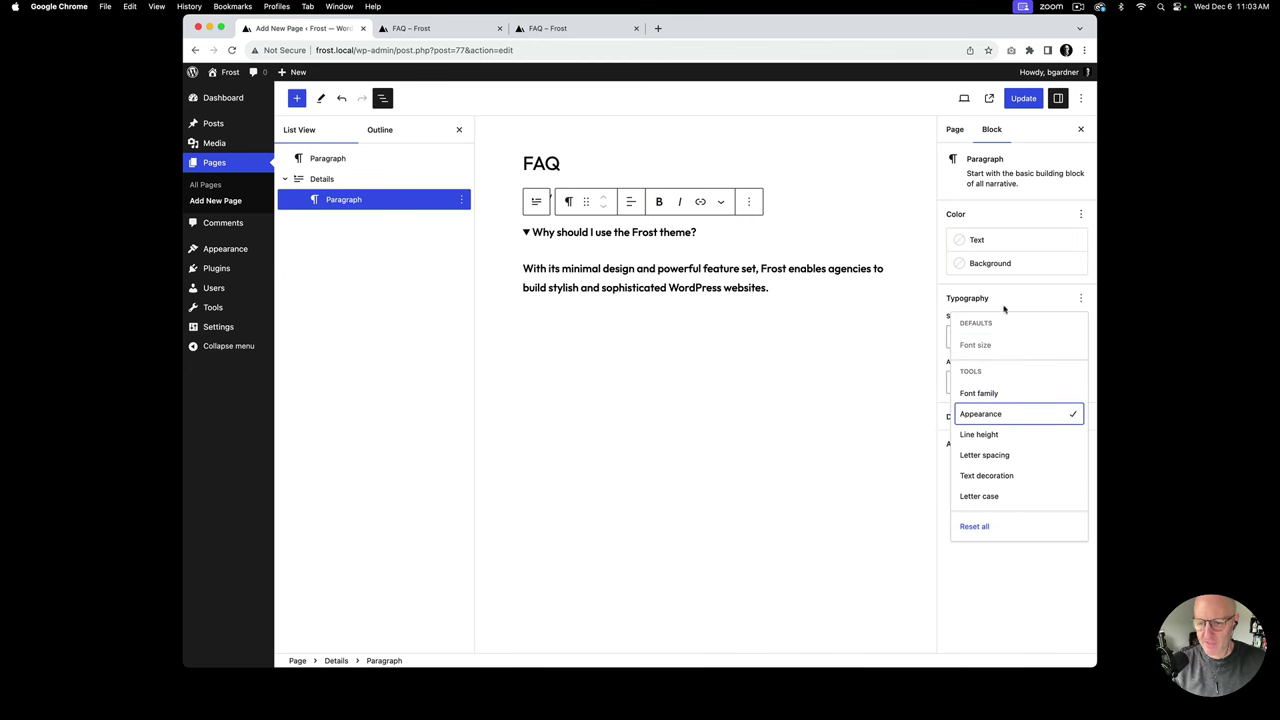
click(1004, 309)
click(986, 383)
click(981, 500)
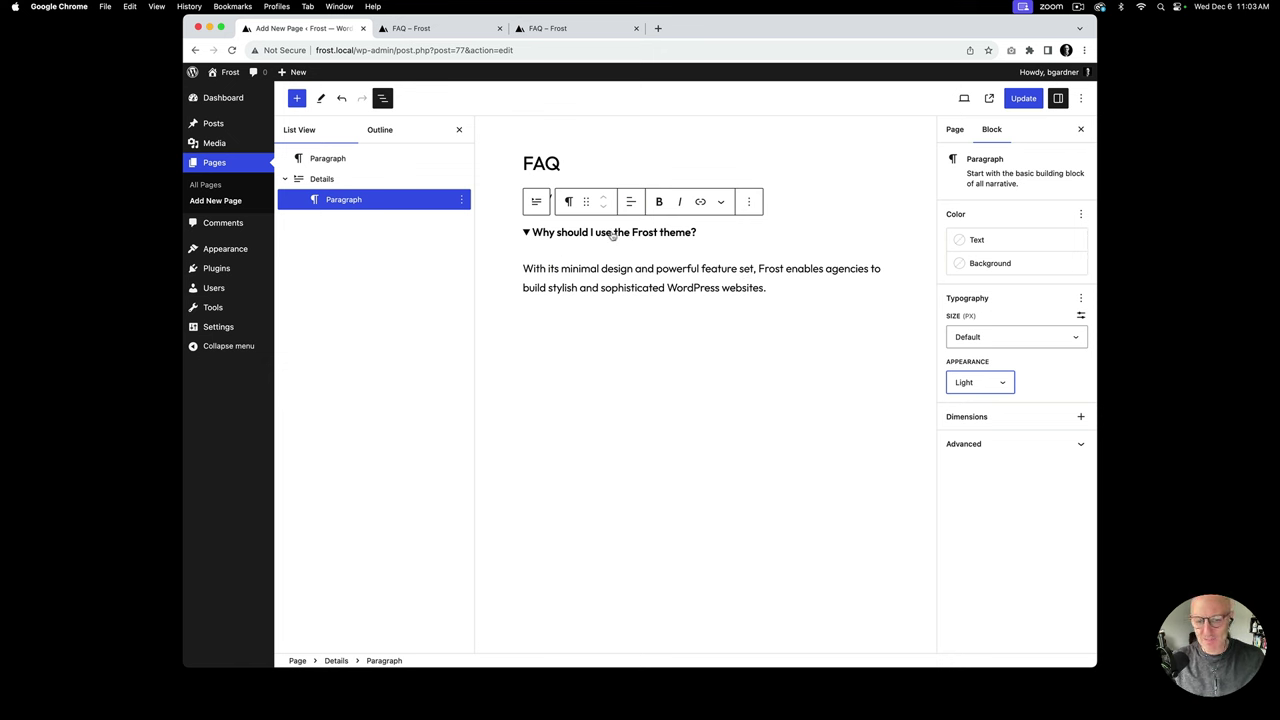
click(1021, 98)
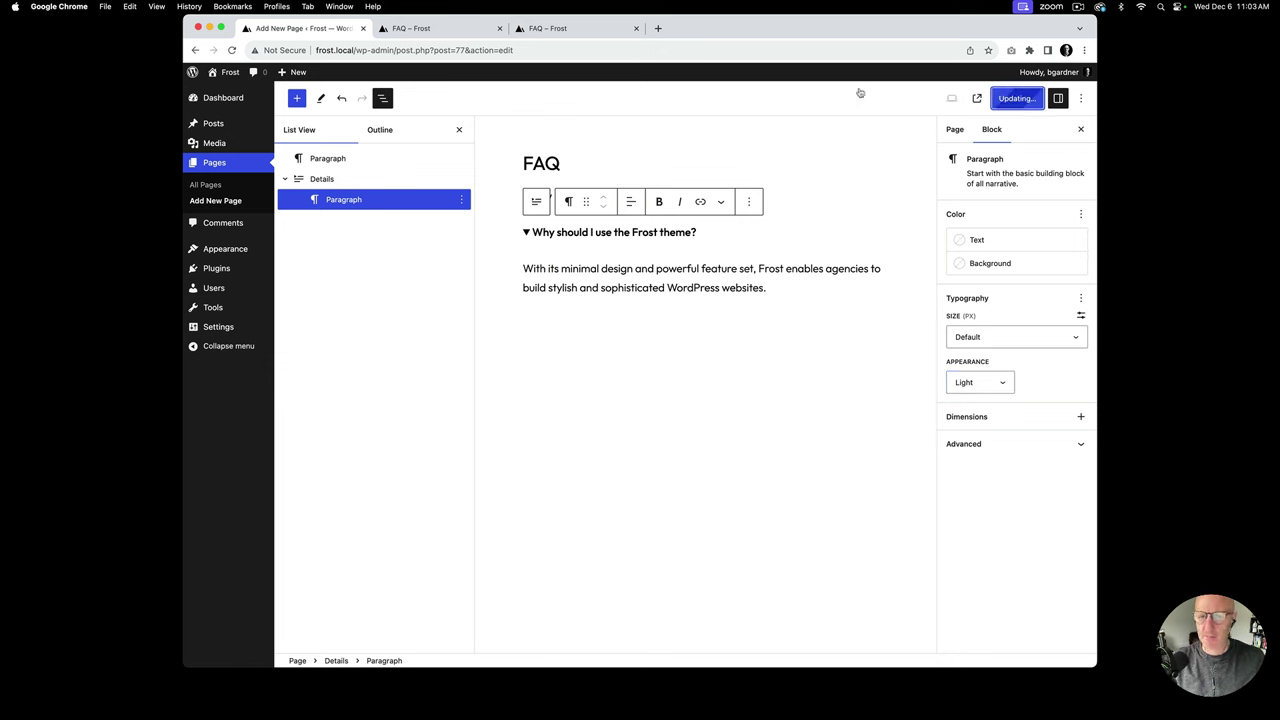
Step: Reload the live FAQ page and expand the question to check the font weights of the summary and answer
click(443, 28)
key(super+r)
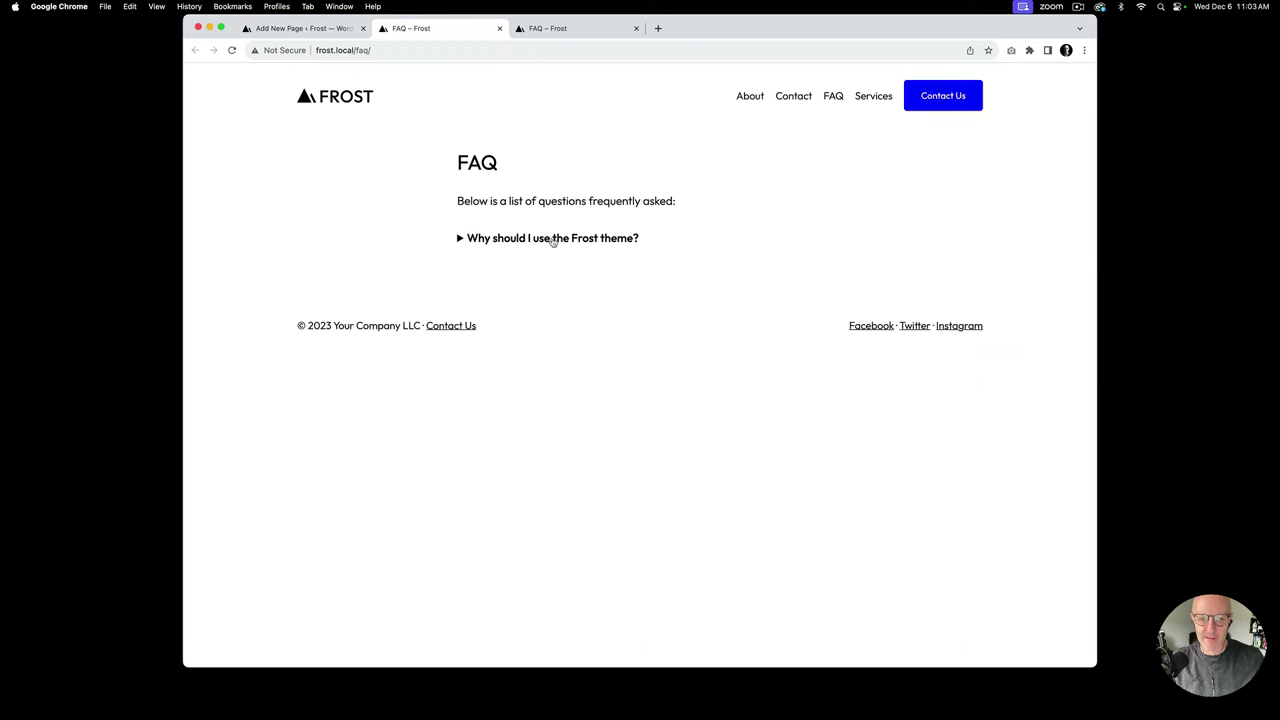
click(556, 241)
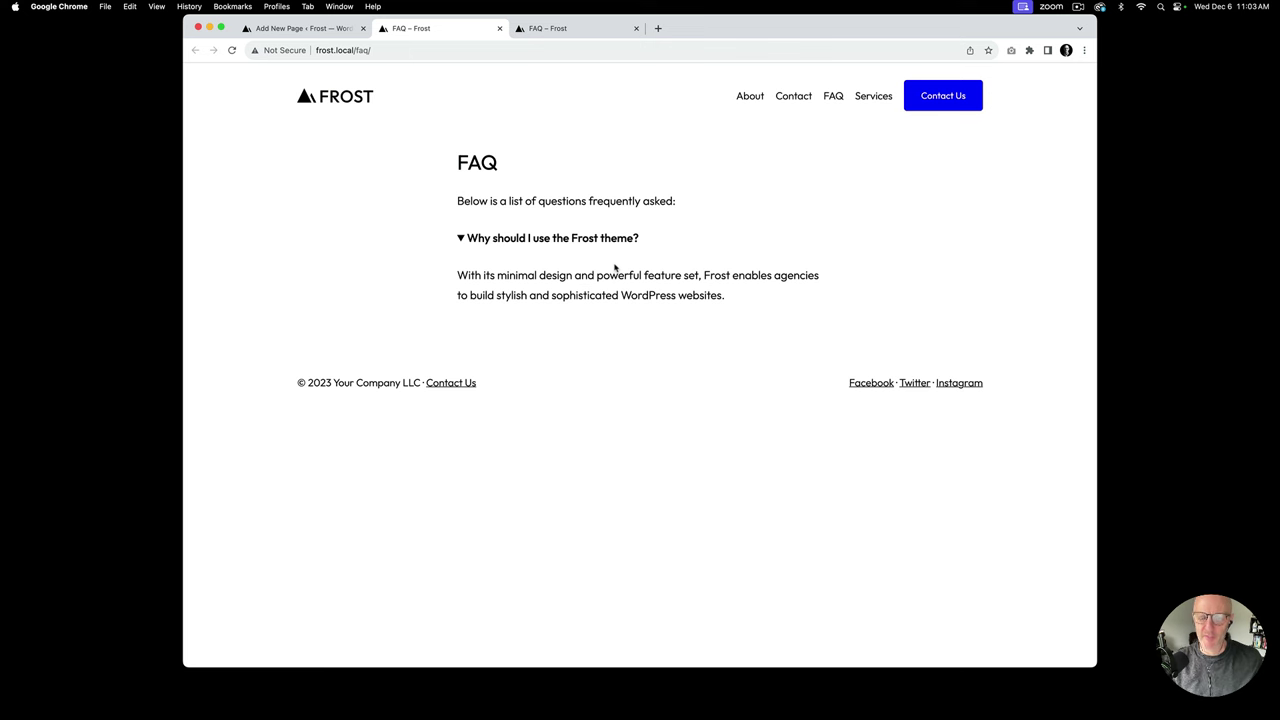
Step: Back in the page editor, enable the margin option for the answer paragraph and set only its top margin to xSmall
click(333, 32)
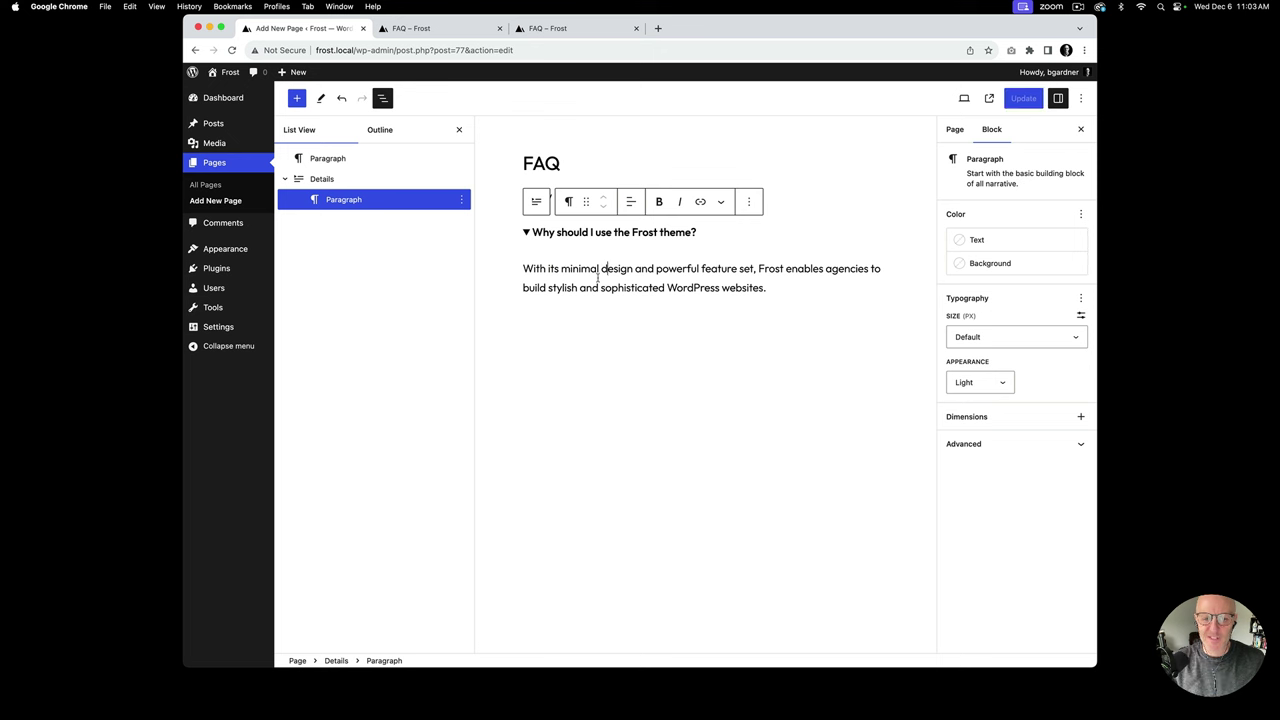
click(1080, 419)
click(986, 486)
click(1080, 419)
click(1080, 434)
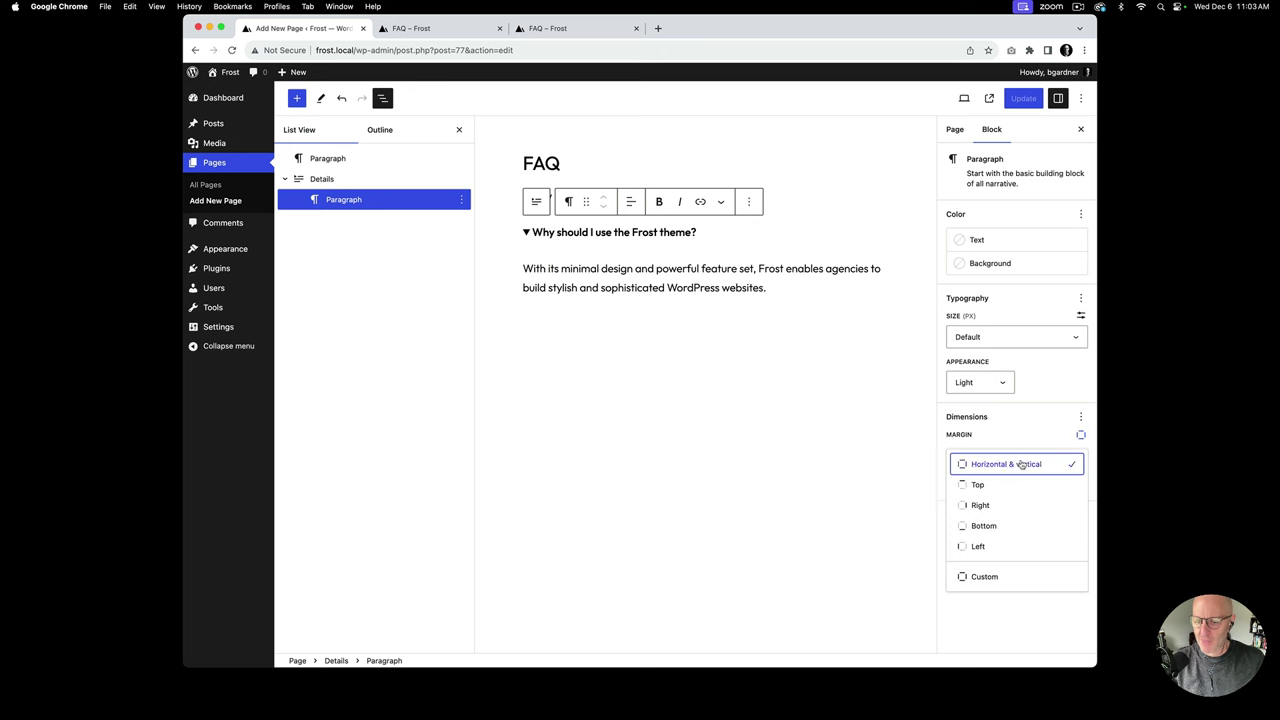
click(979, 486)
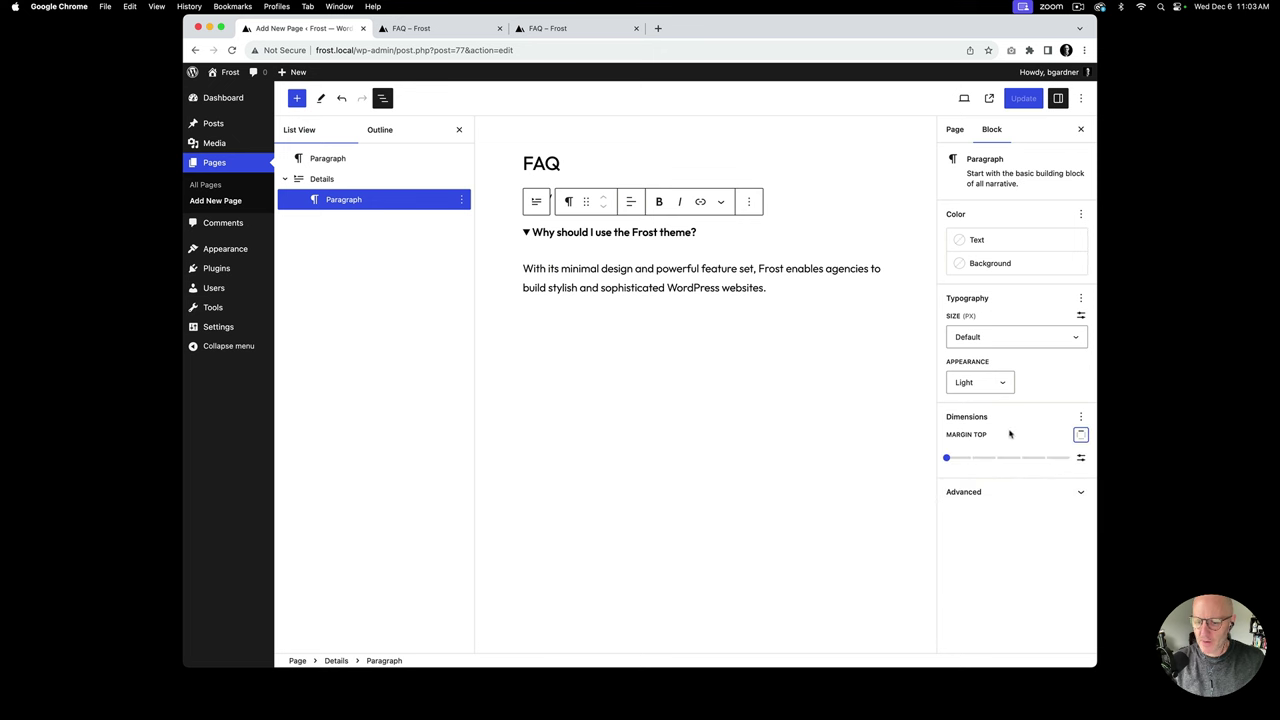
click(1080, 457)
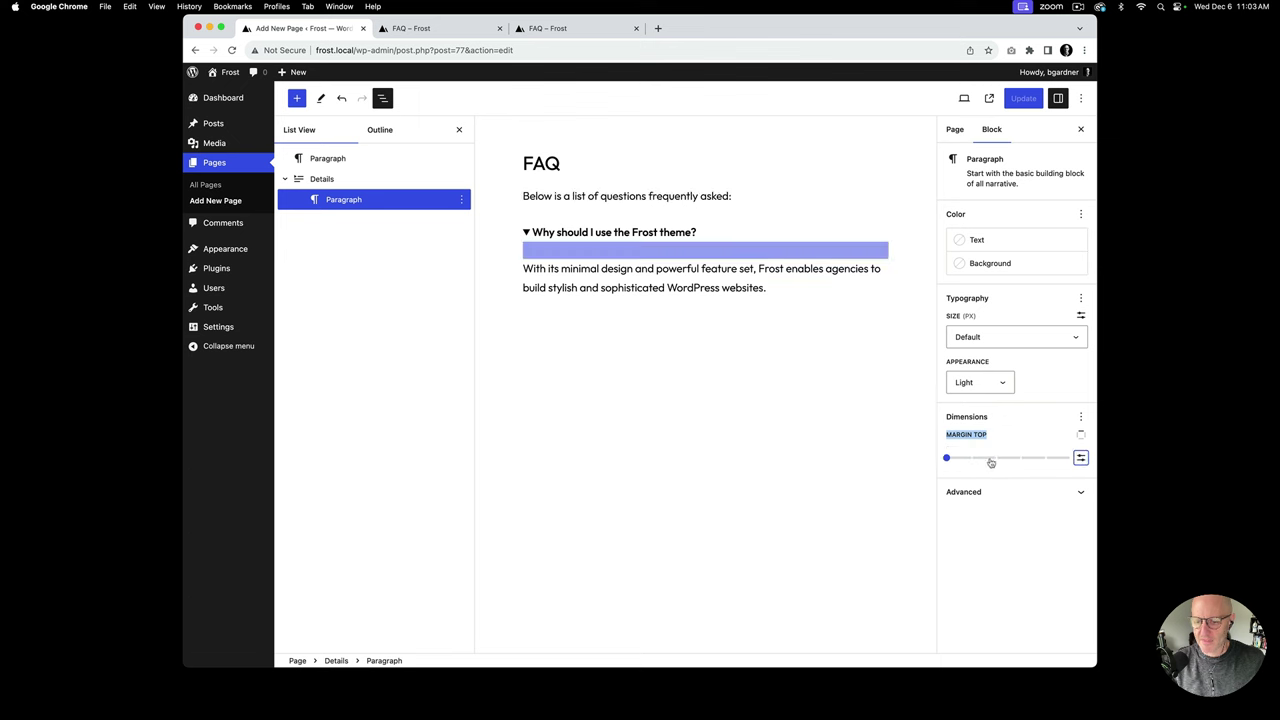
mouse_move(950, 458)
mouse_down()
mouse_move(1075, 460)
mouse_move(959, 462)
mouse_move(1069, 461)
mouse_move(971, 462)
mouse_up()
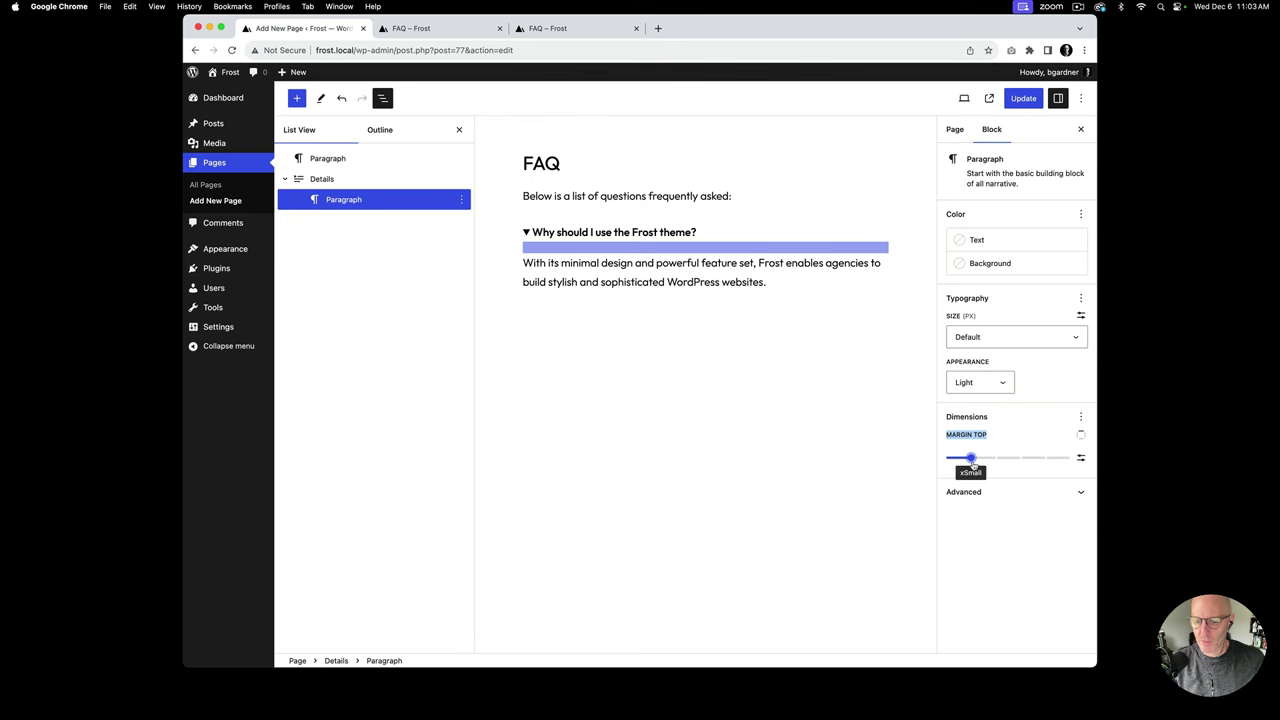
Step: Replace the answer paragraph's preset top margin with a custom value of 10 px and update the page
click(1080, 457)
double_click(962, 458)
text(10)
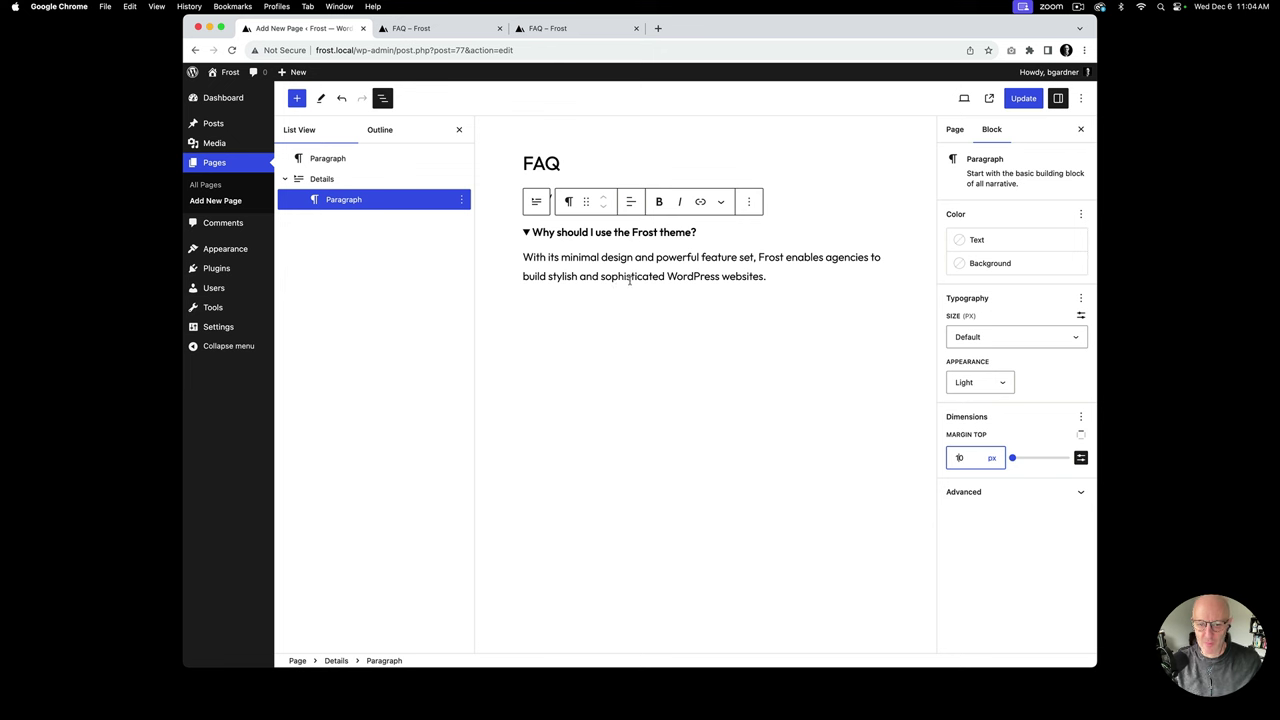
click(1031, 99)
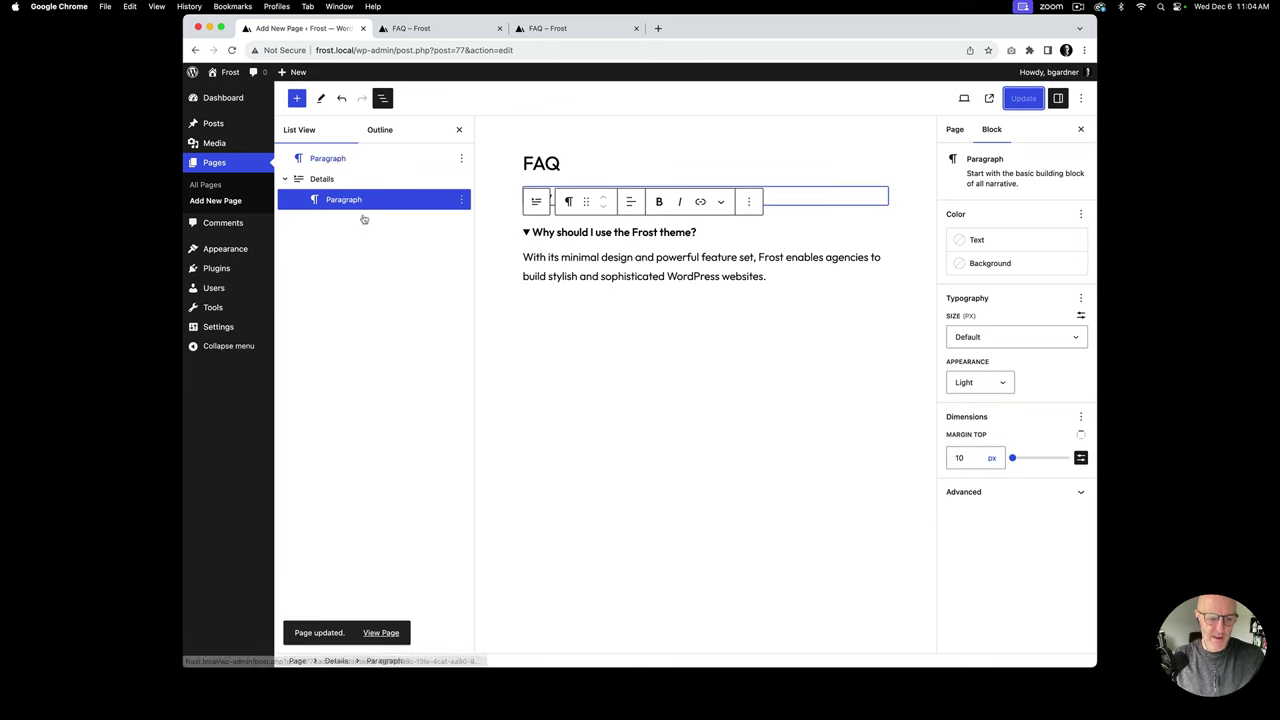
Step: Insert a Separator block after the answer paragraph inside the Details block, give it the Wide Line style, and update the page
click(774, 279)
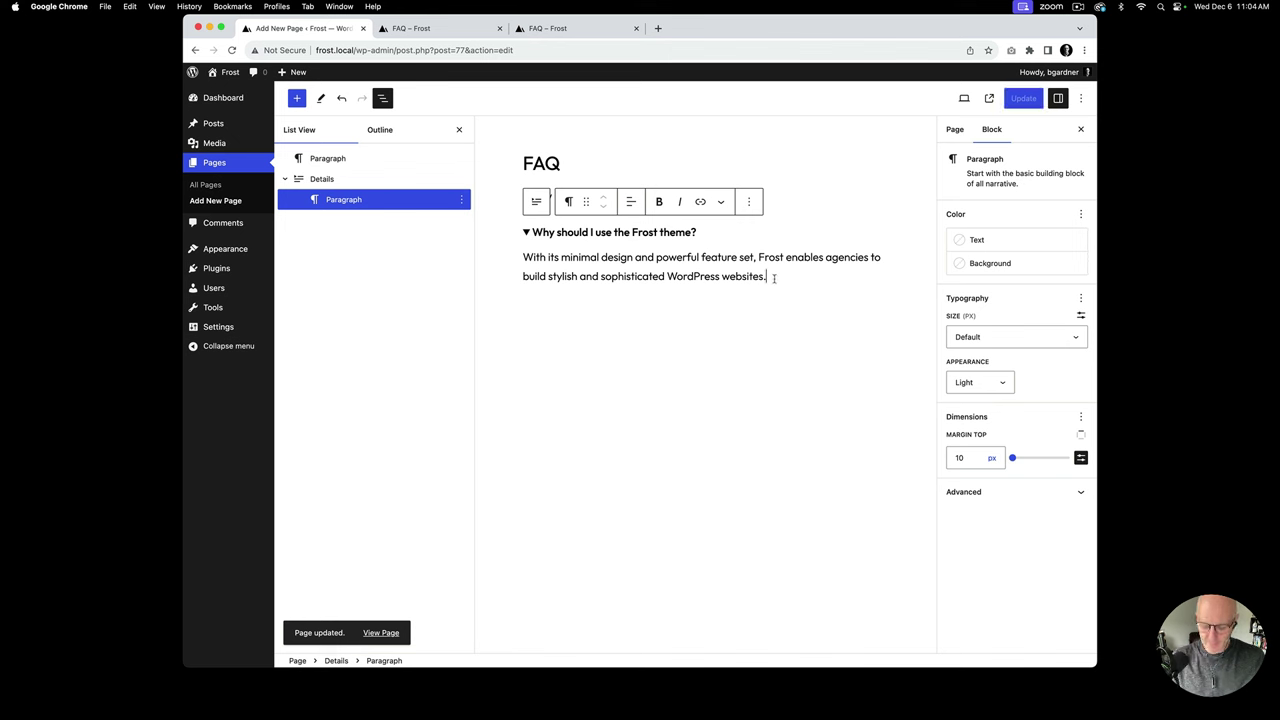
key(Return)
text(/se)
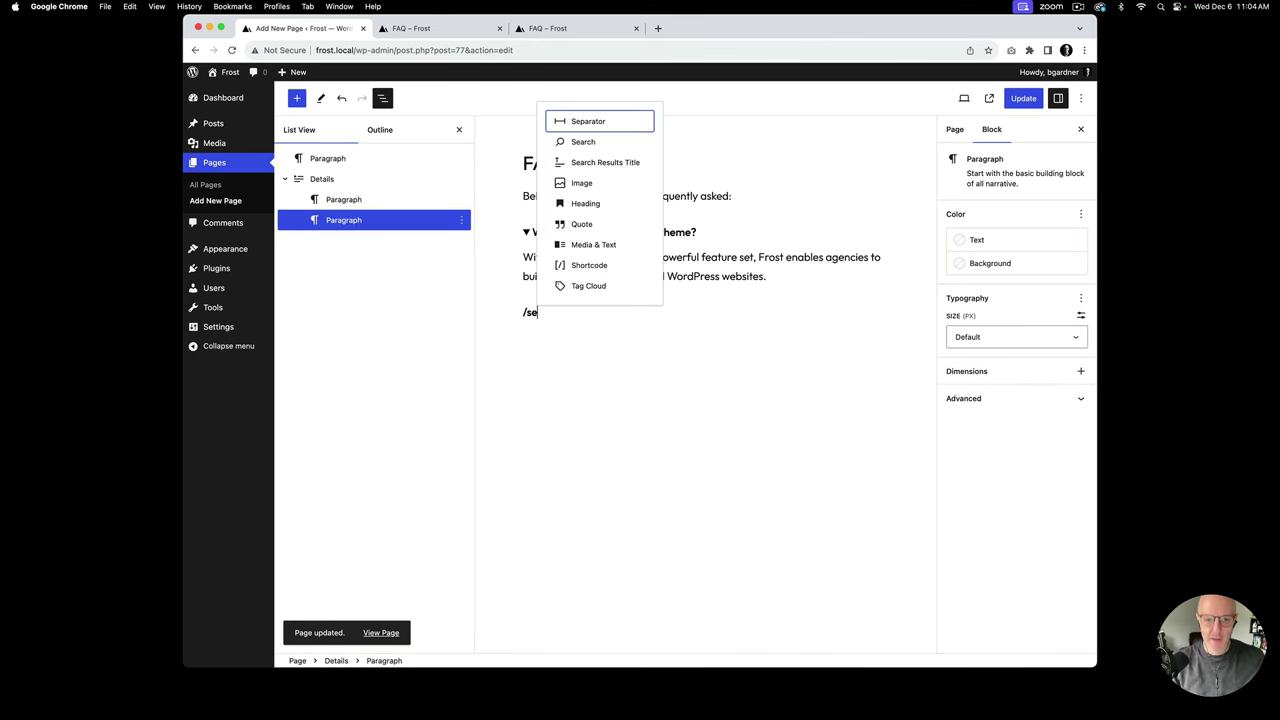
click(590, 124)
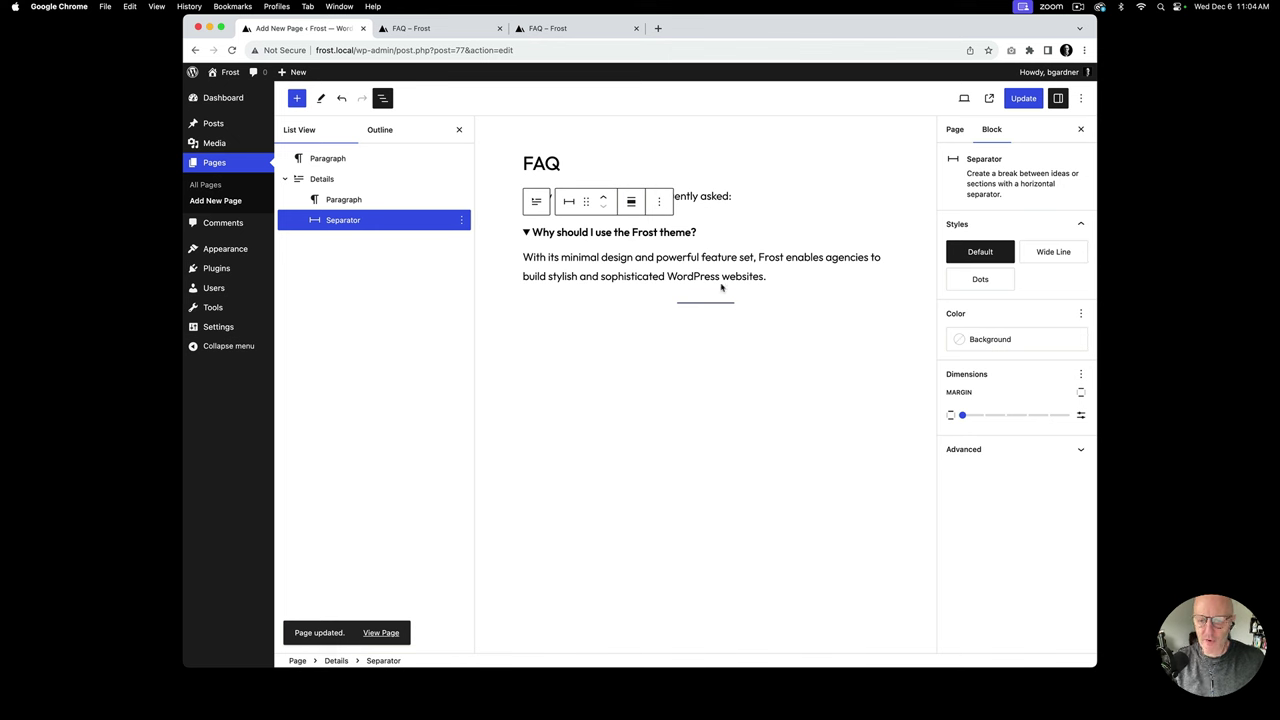
click(1053, 254)
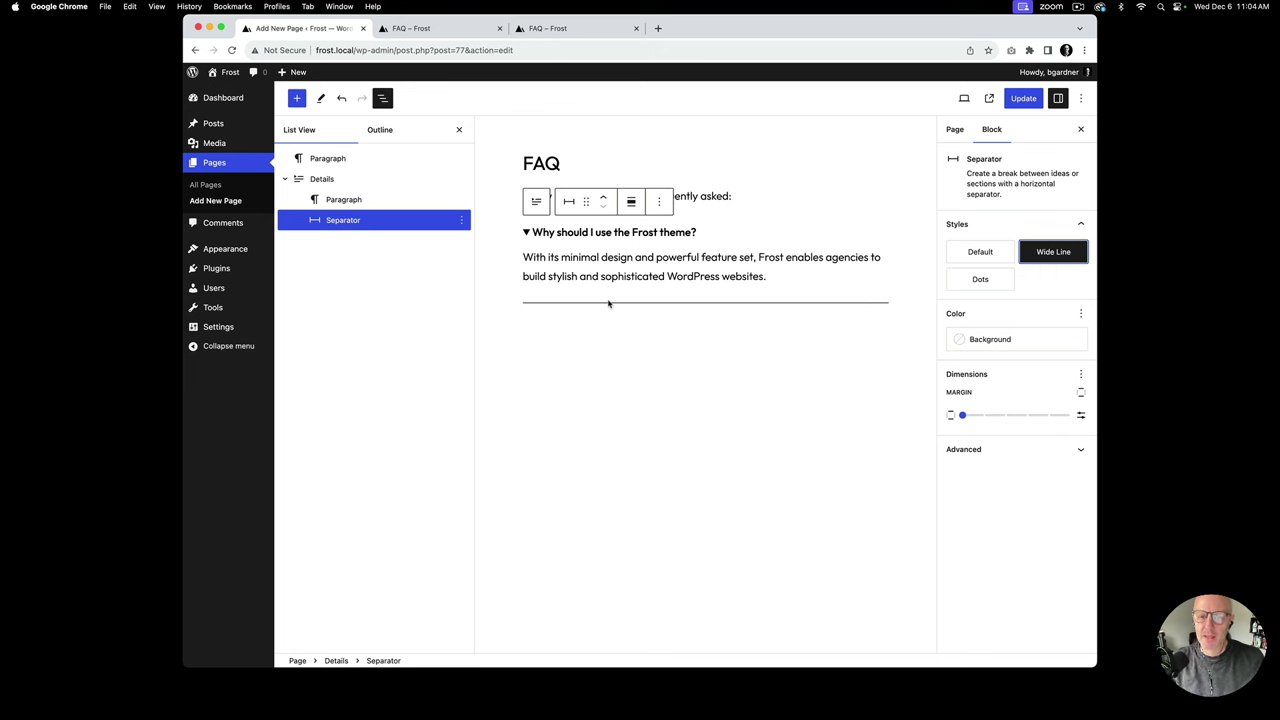
click(1023, 98)
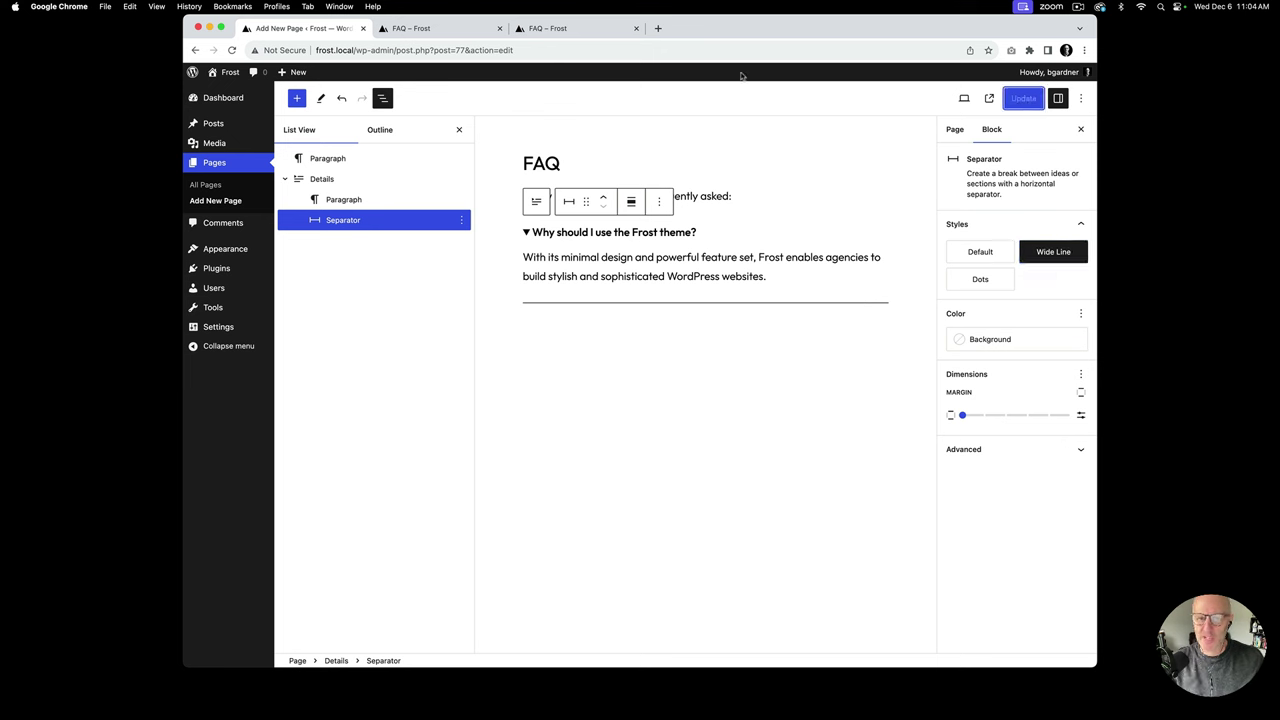
Step: Reload the live FAQ page and expand the question to check the answer spacing and the separator
click(447, 35)
key(super+r)
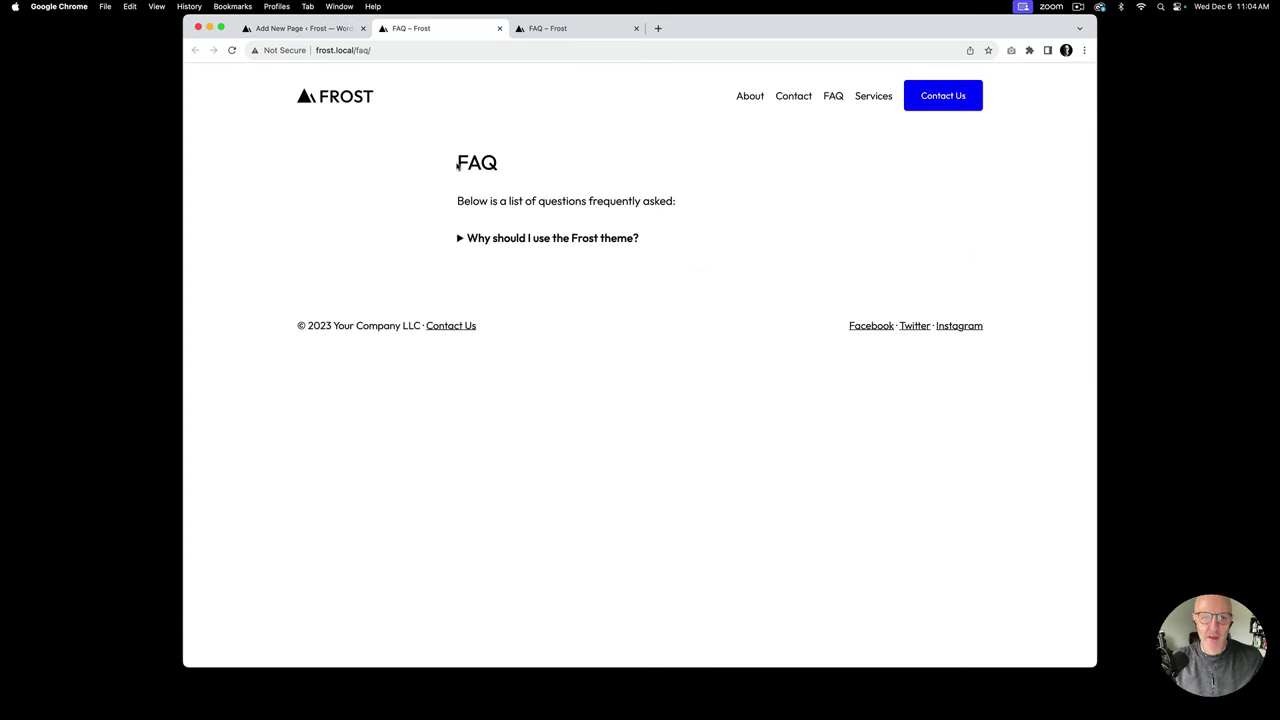
click(308, 30)
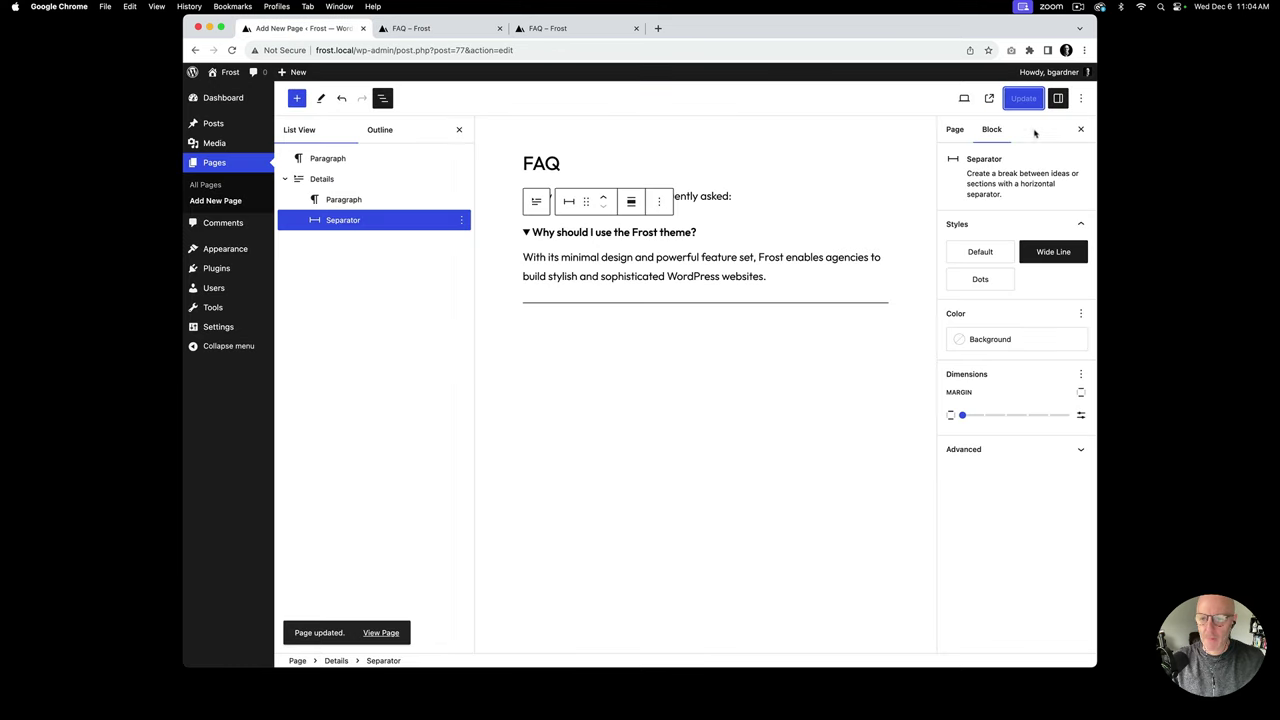
click(669, 276)
click(466, 34)
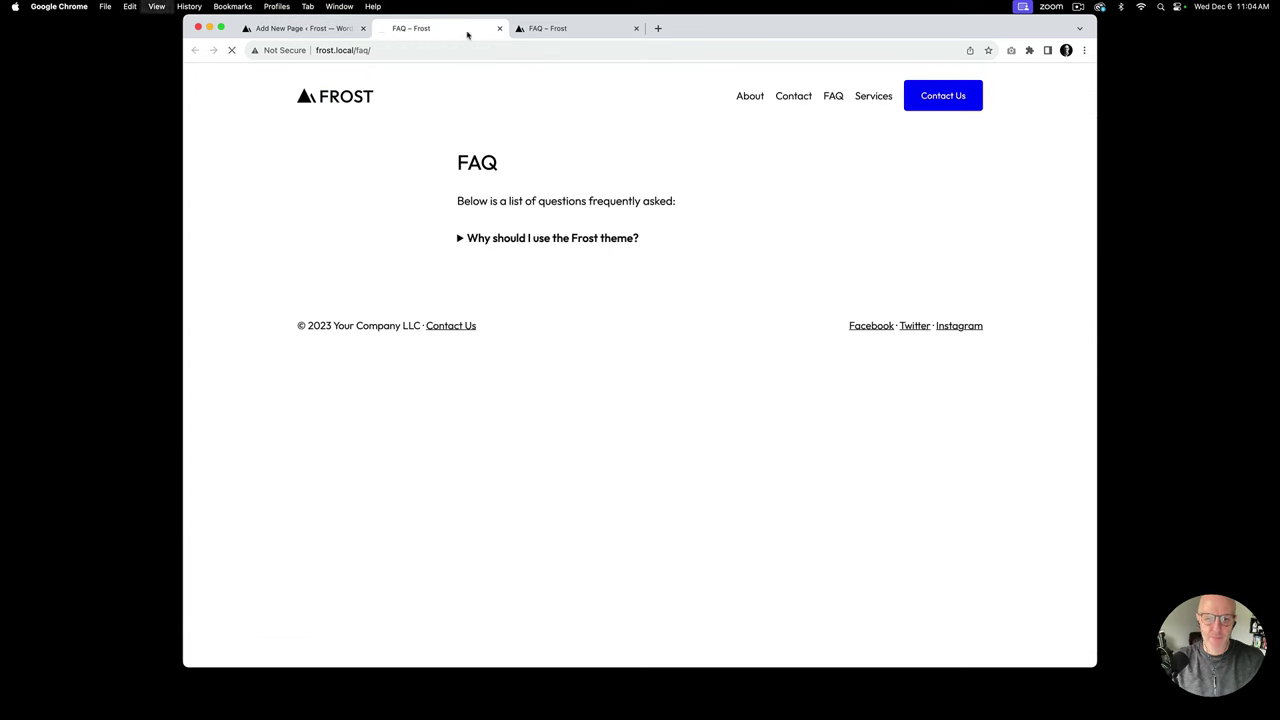
click(500, 241)
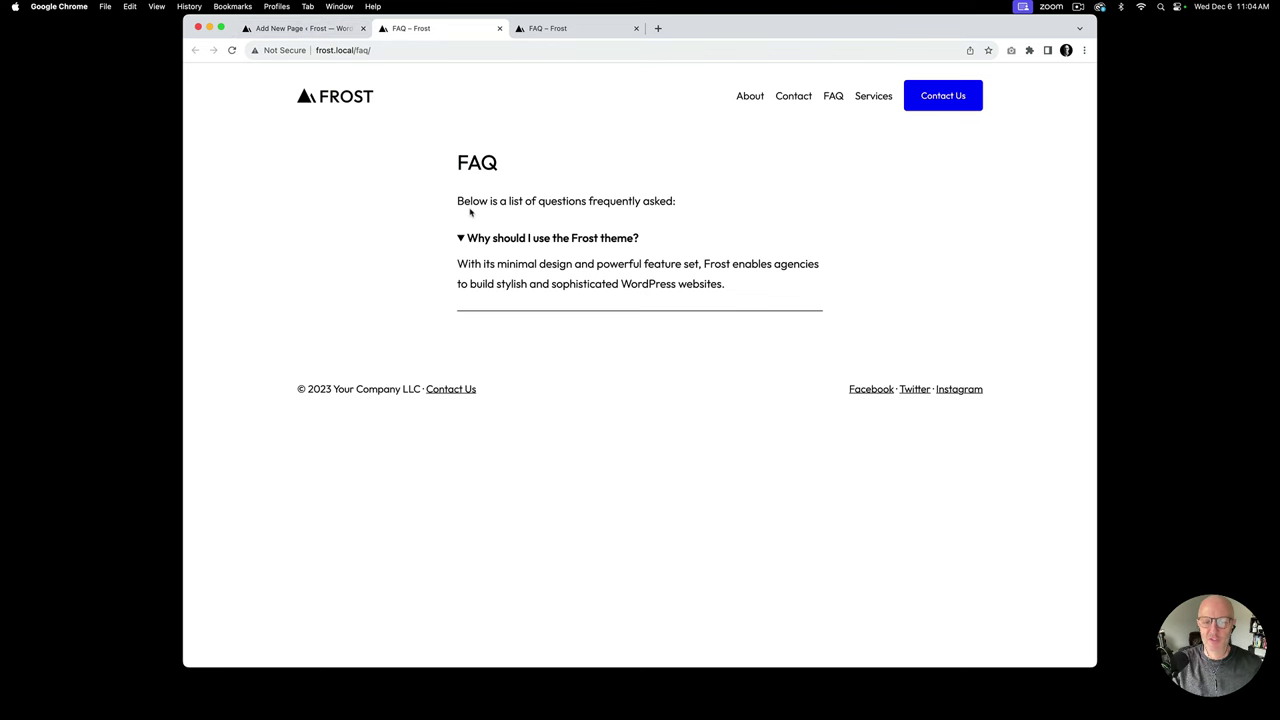
Step: Back in the page editor, move the separator out of the Details block to directly below it and update the page
click(305, 29)
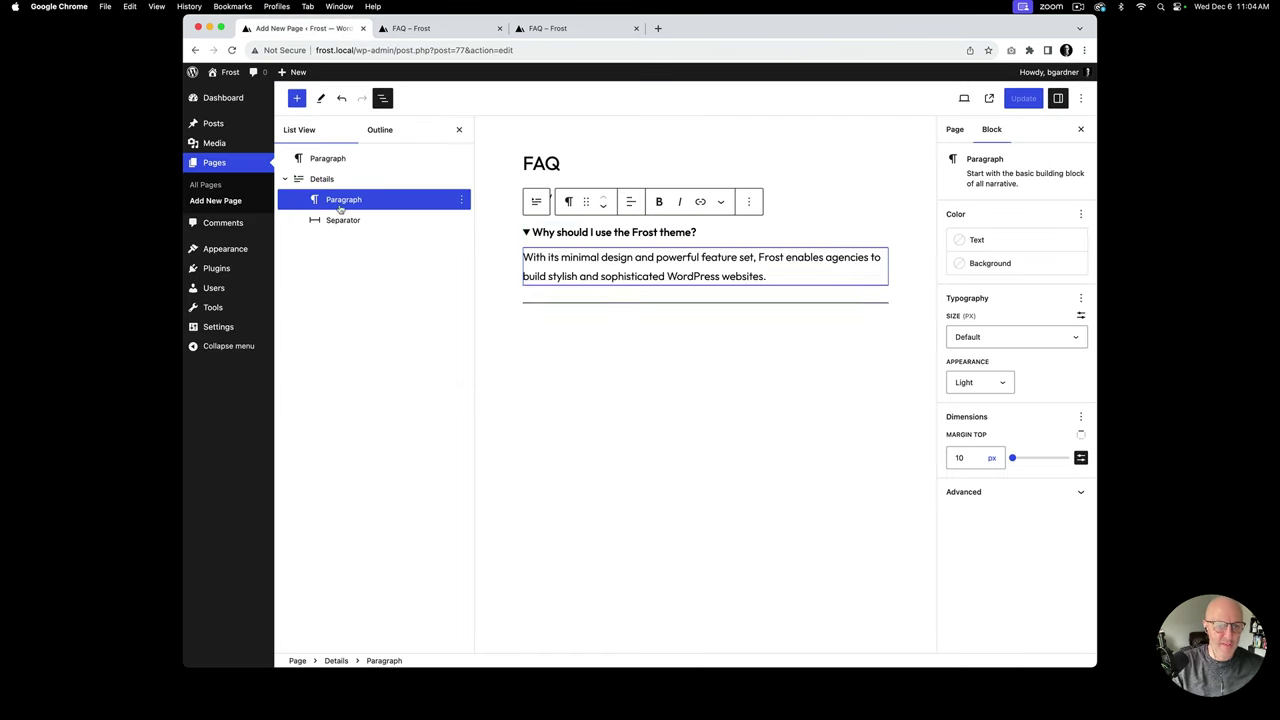
drag(343, 222, 324, 255)
drag(325, 190, 323, 177)
click(323, 178)
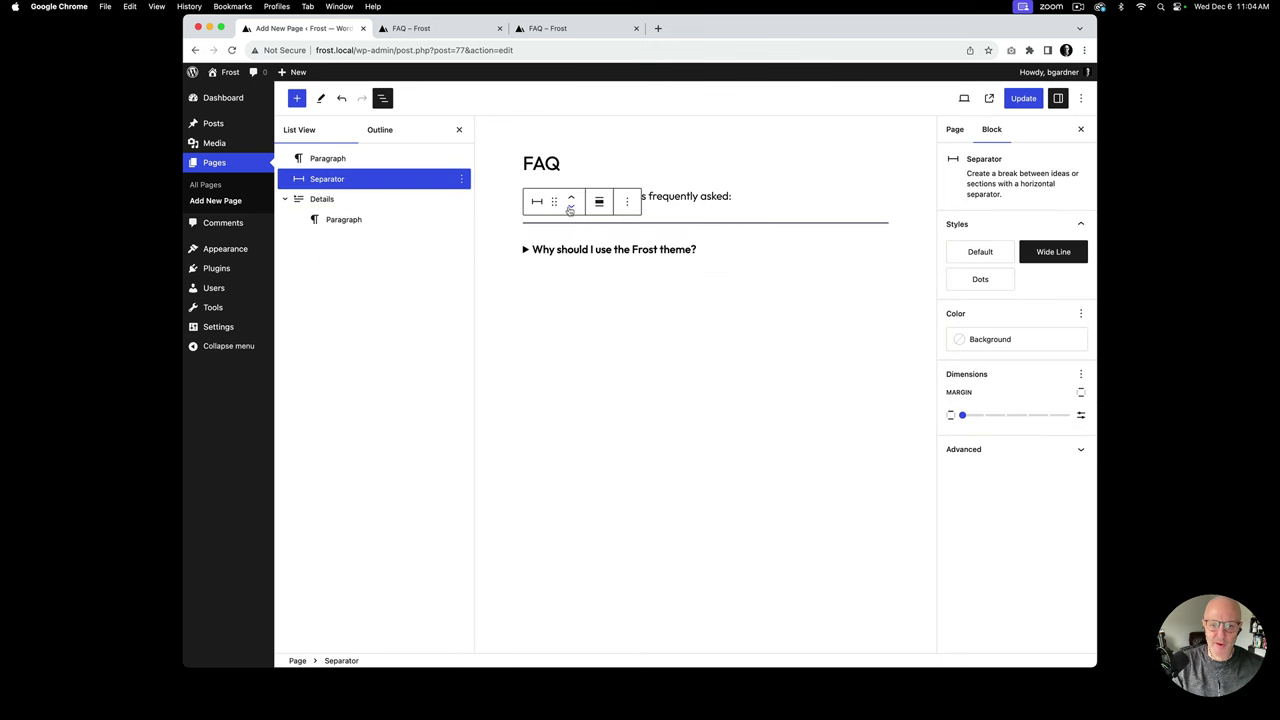
click(571, 206)
click(1024, 102)
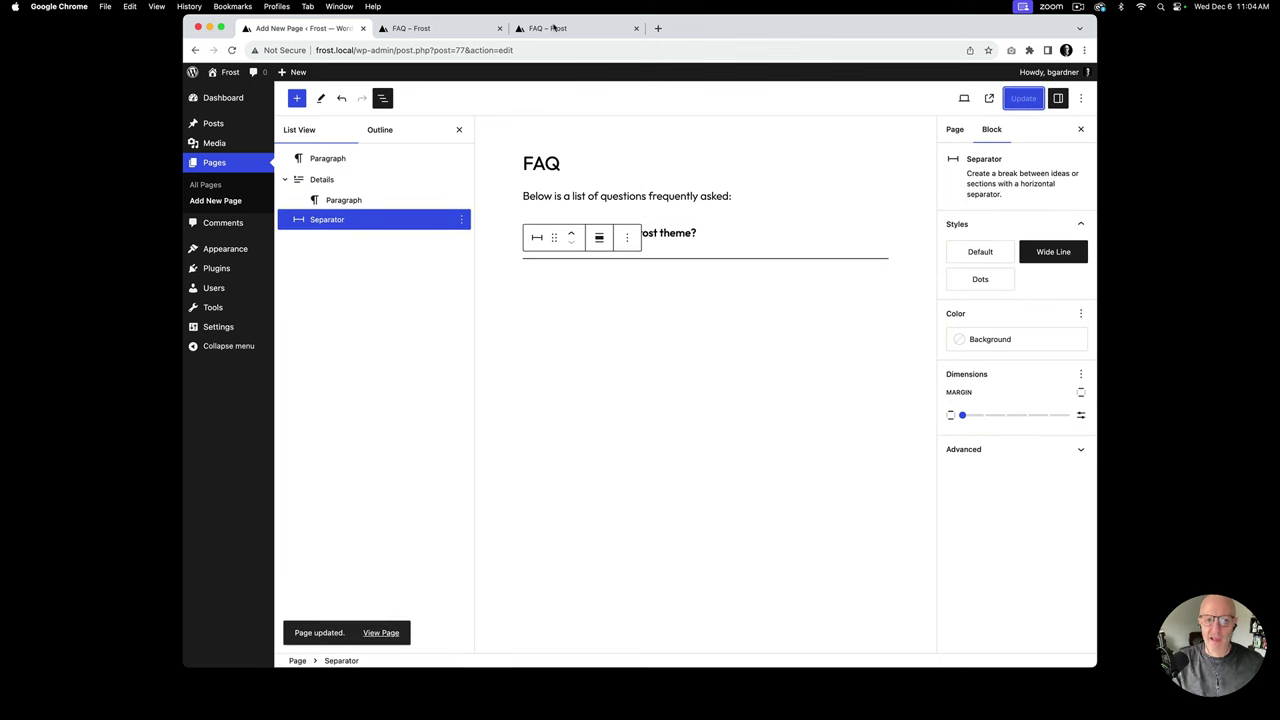
Step: Reload the live FAQ page to check the separator under the collapsed question, and compare it with the finished FAQ example
click(420, 28)
key(super+r)
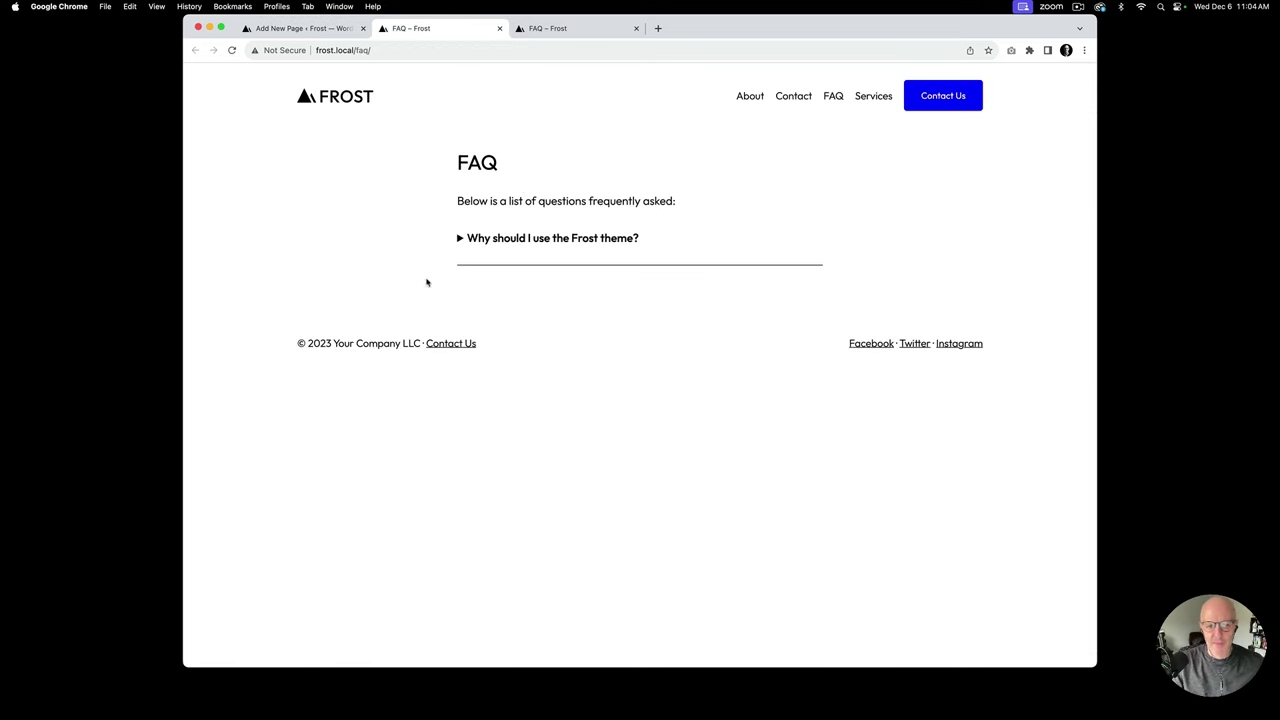
click(571, 28)
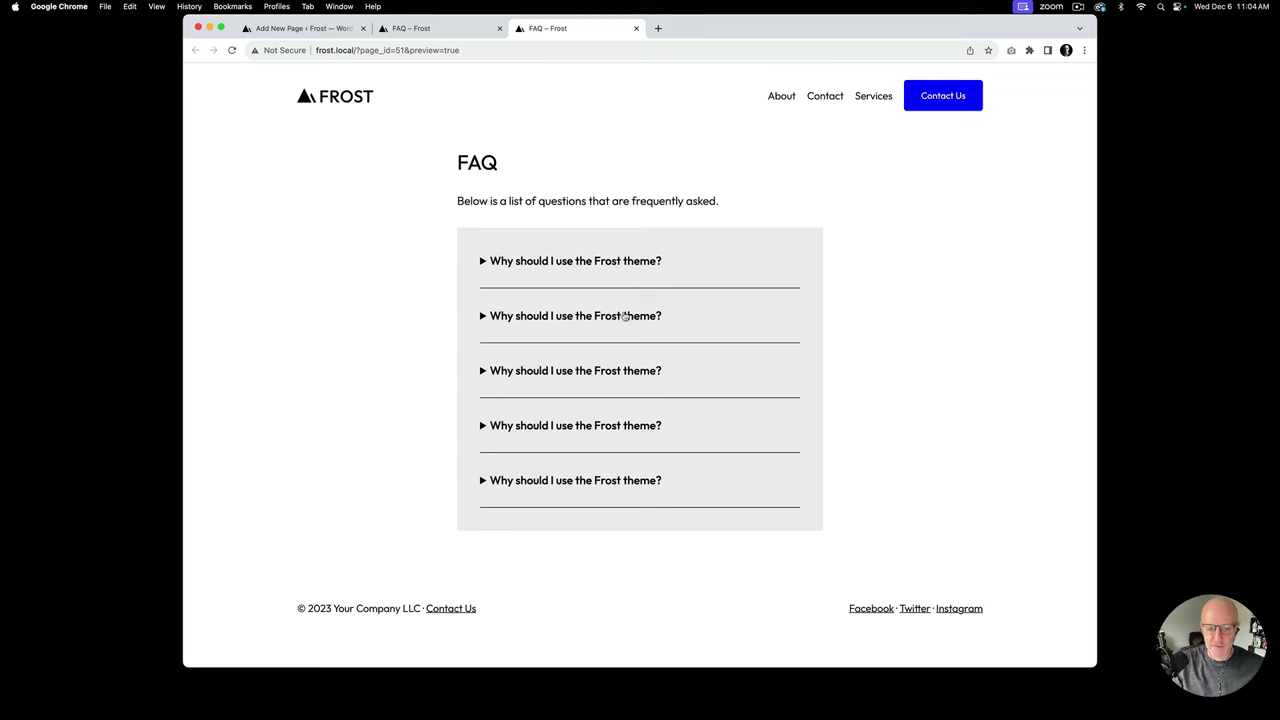
Step: Back in the page editor, collapse the Details block in the block list and duplicate it together with its separator
click(351, 29)
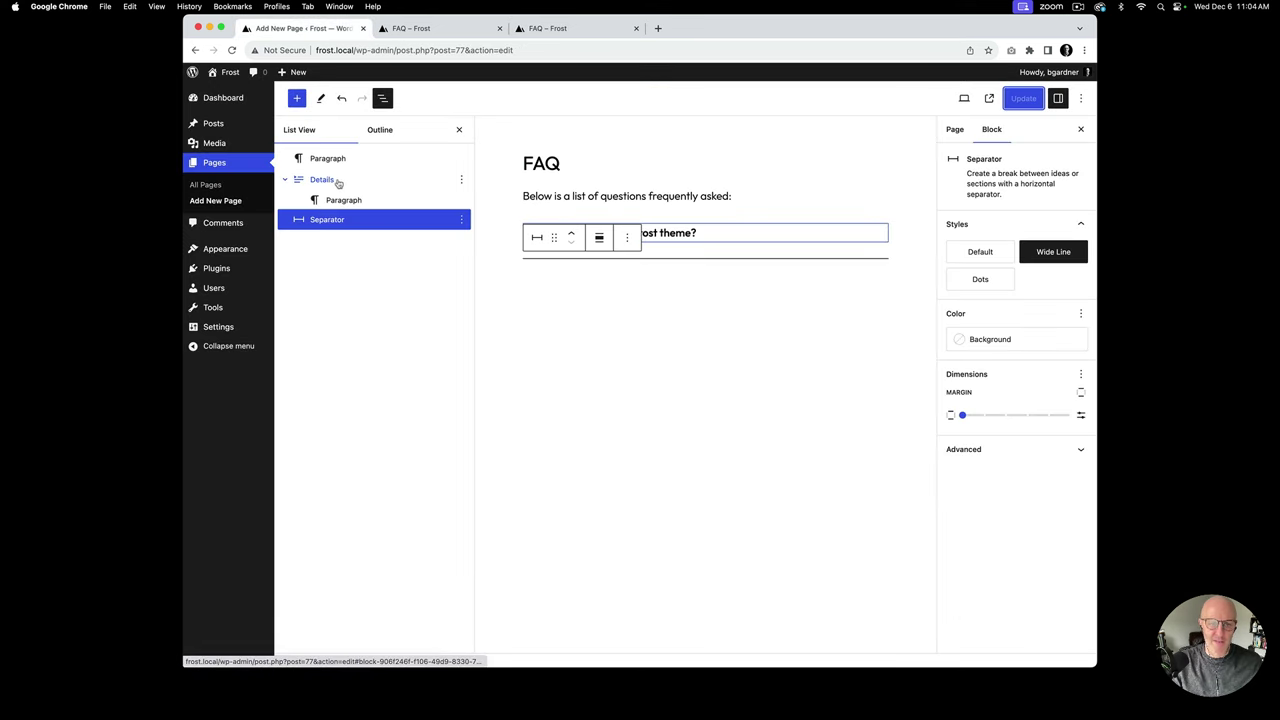
click(337, 185)
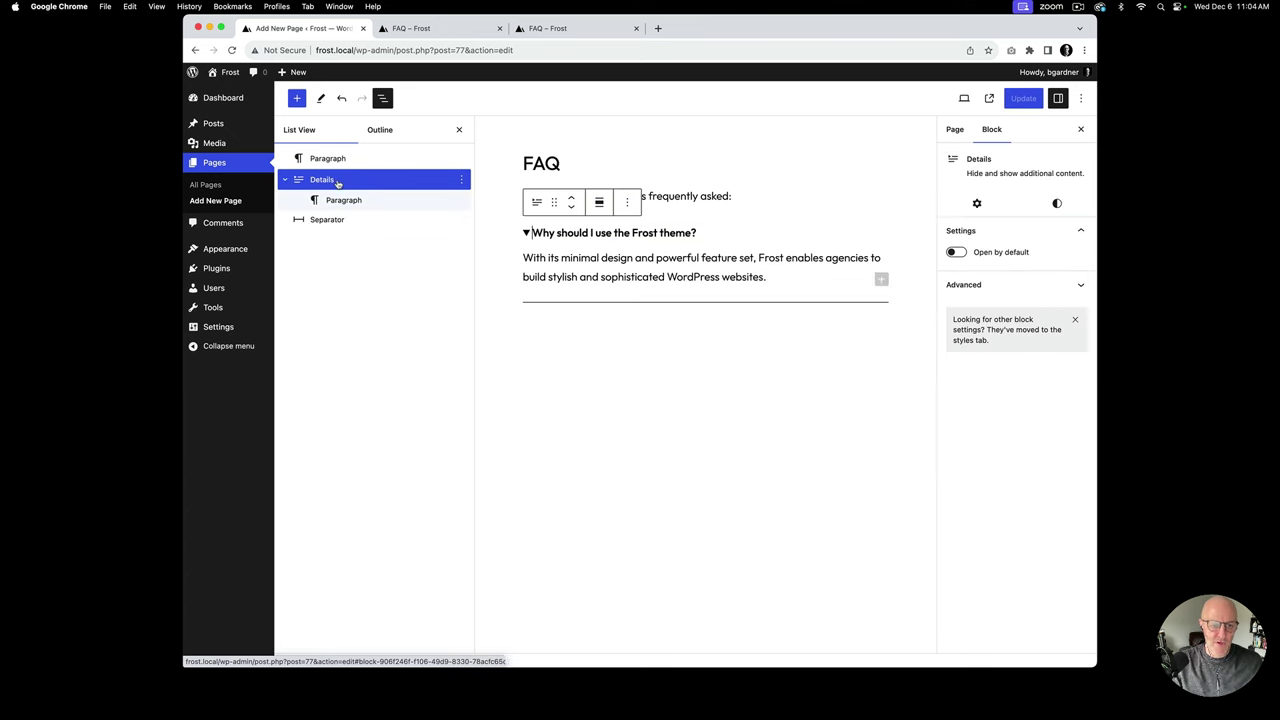
click(283, 180)
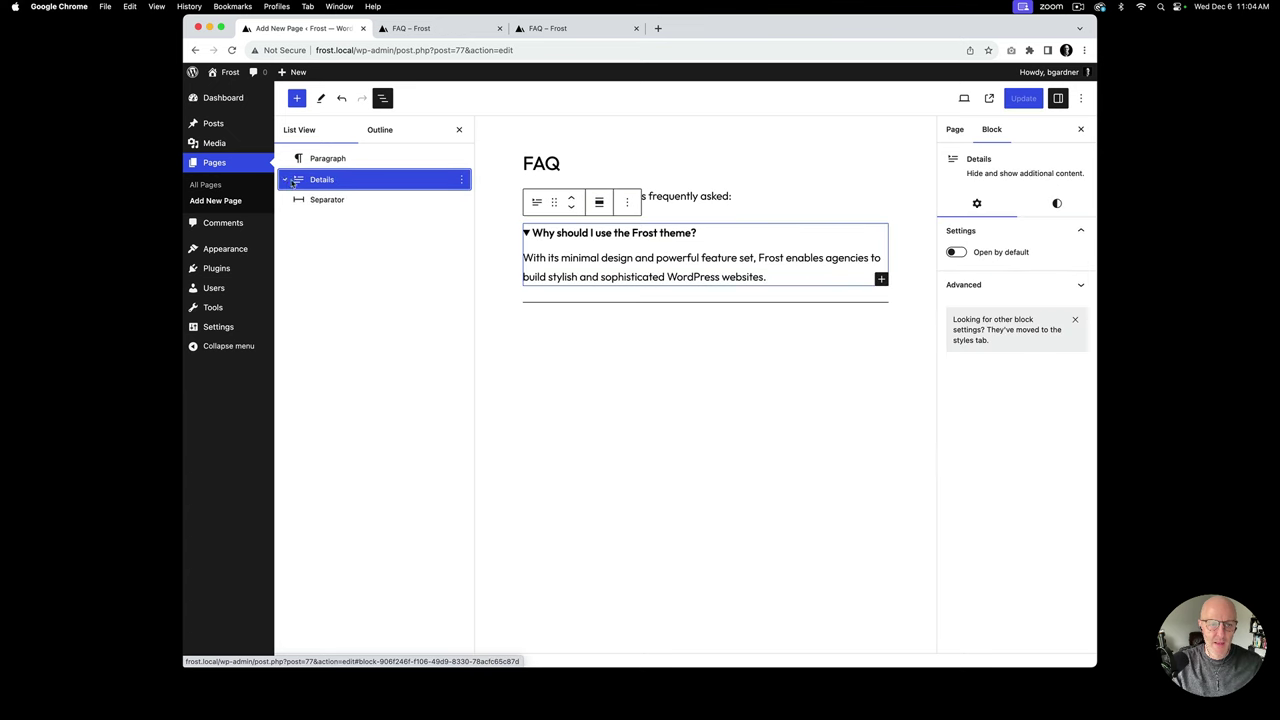
shift+click(345, 200)
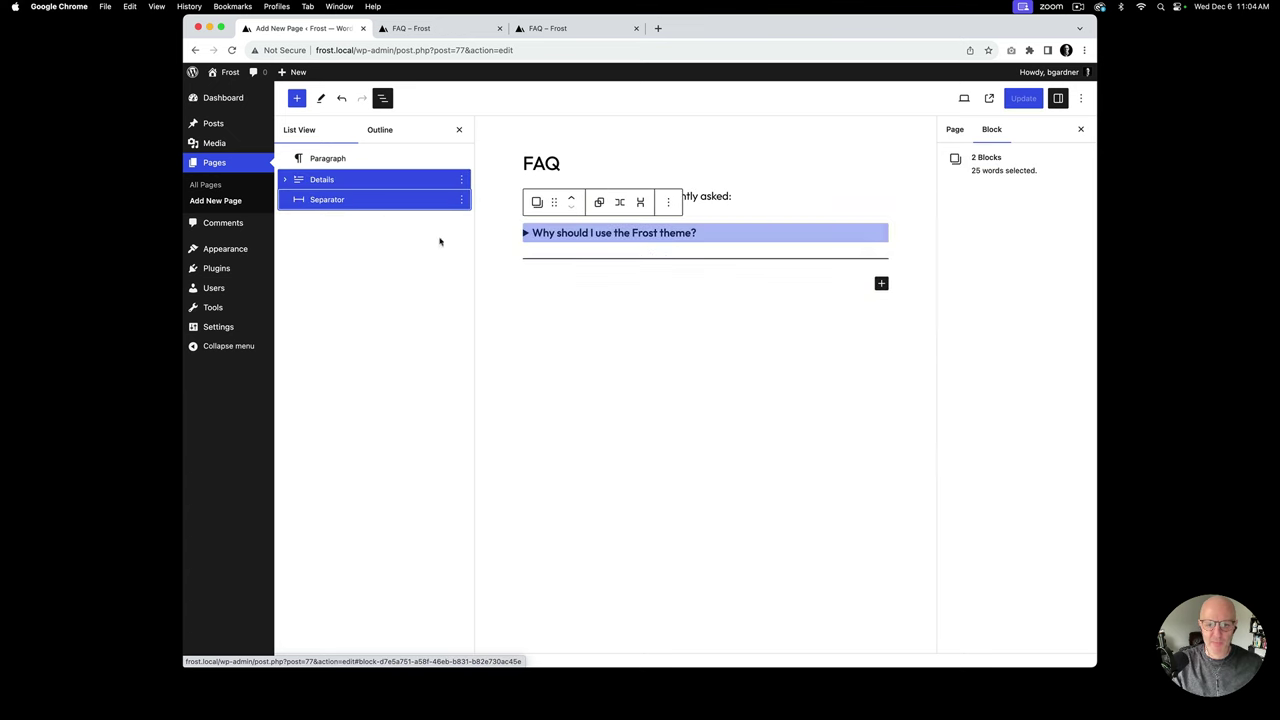
click(668, 202)
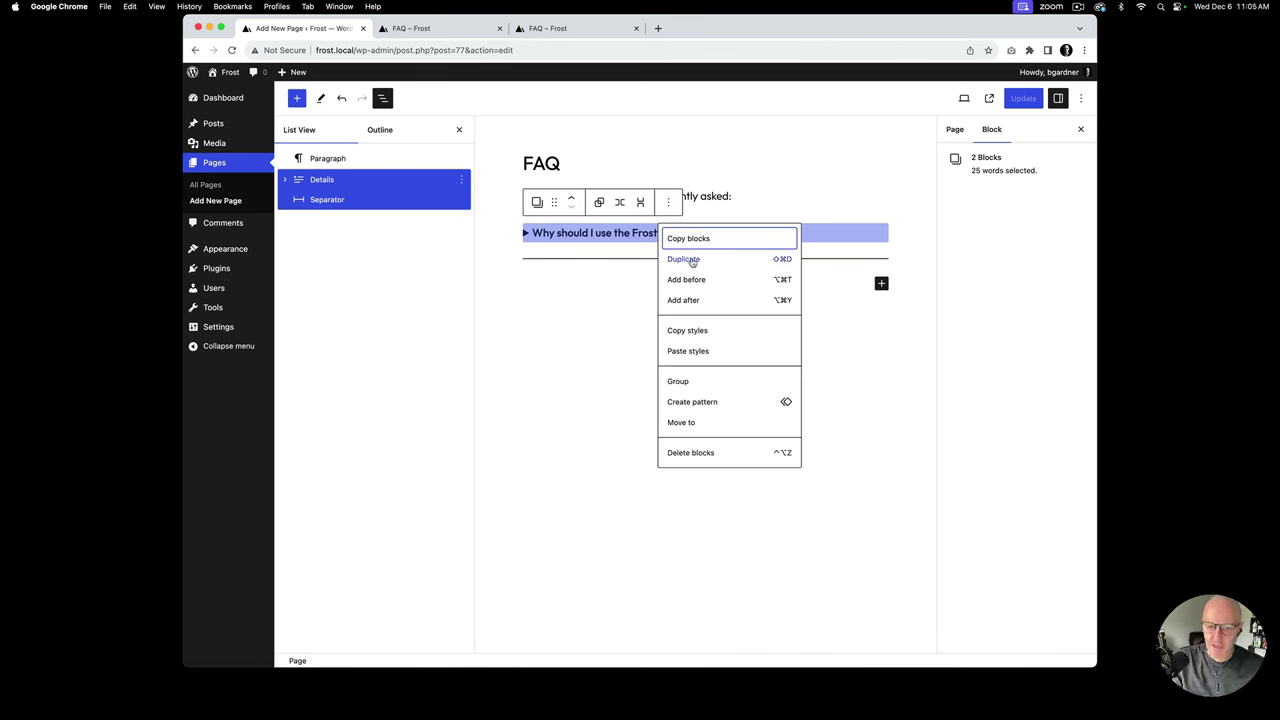
click(692, 260)
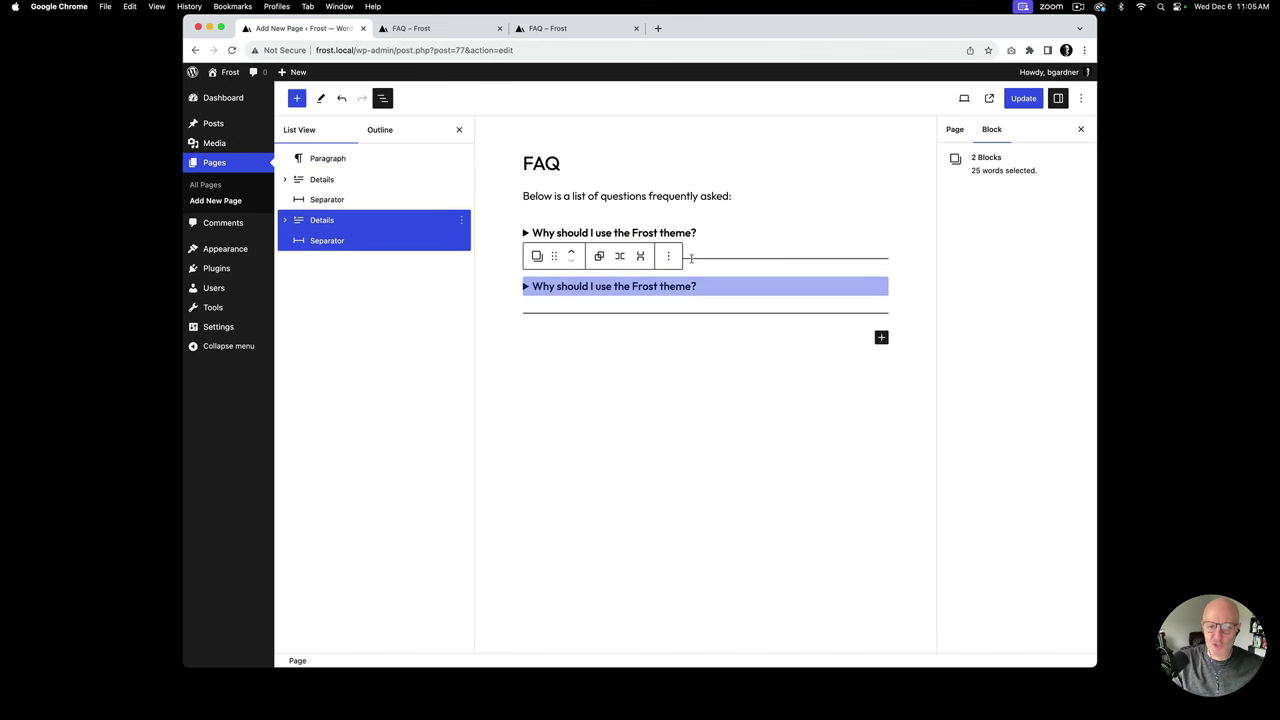
Step: Duplicate the Details and Separator pair three more times to make five questions, and update the page
click(668, 256)
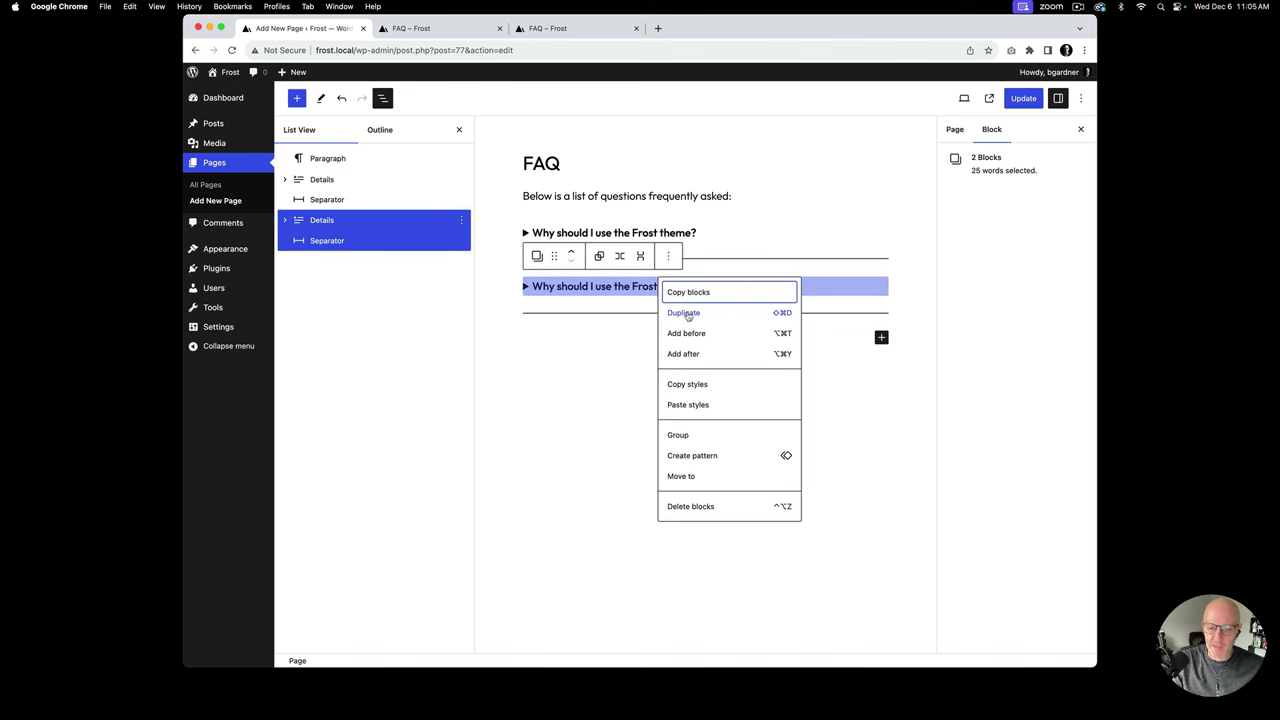
click(685, 314)
click(668, 310)
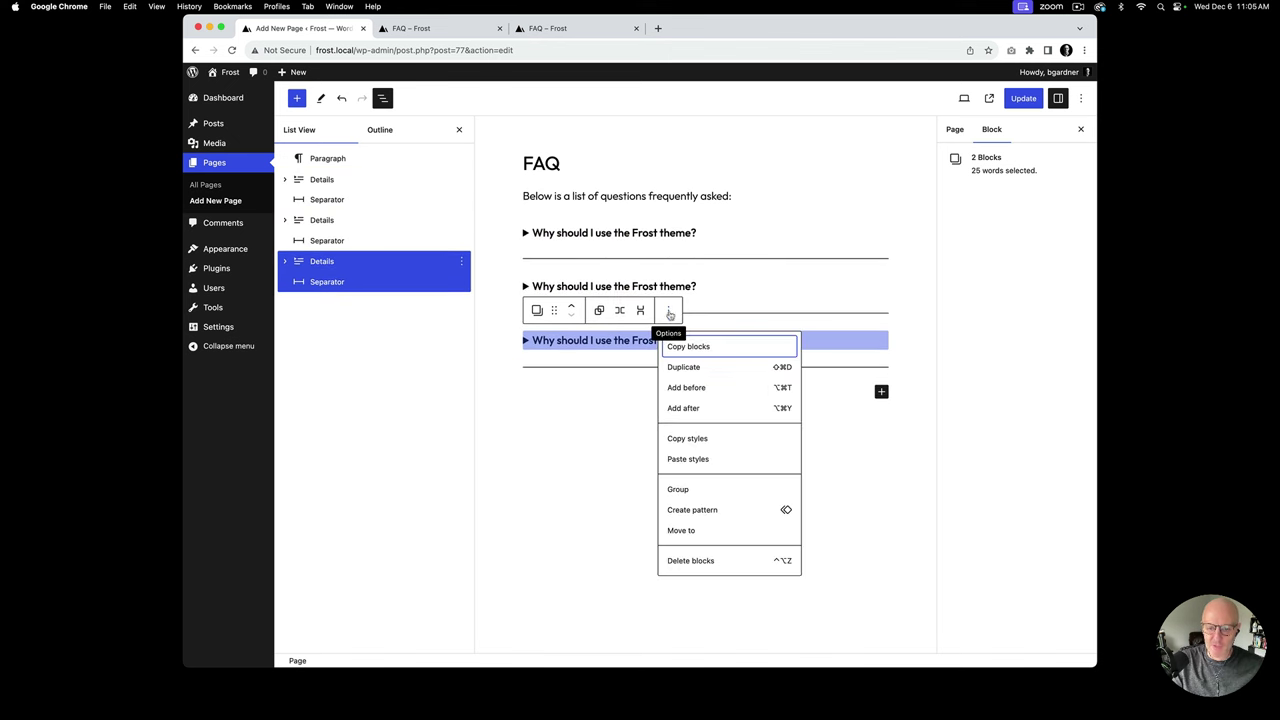
click(686, 368)
click(668, 364)
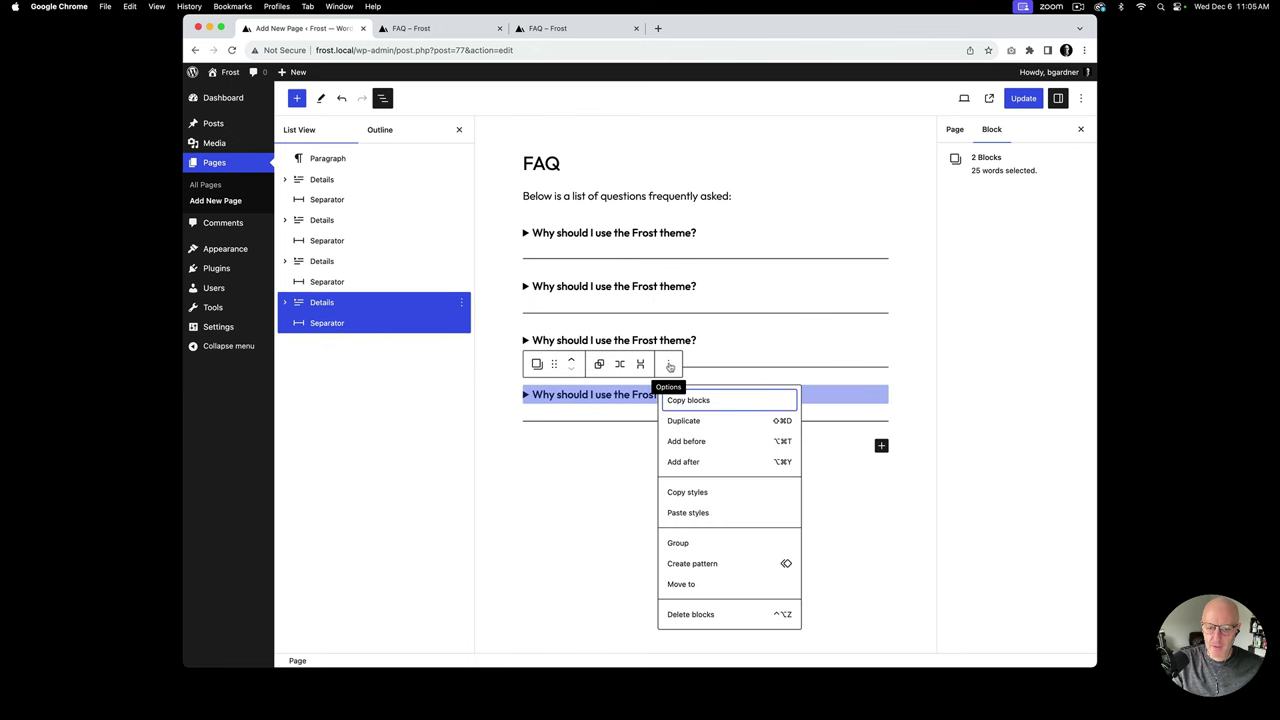
click(688, 421)
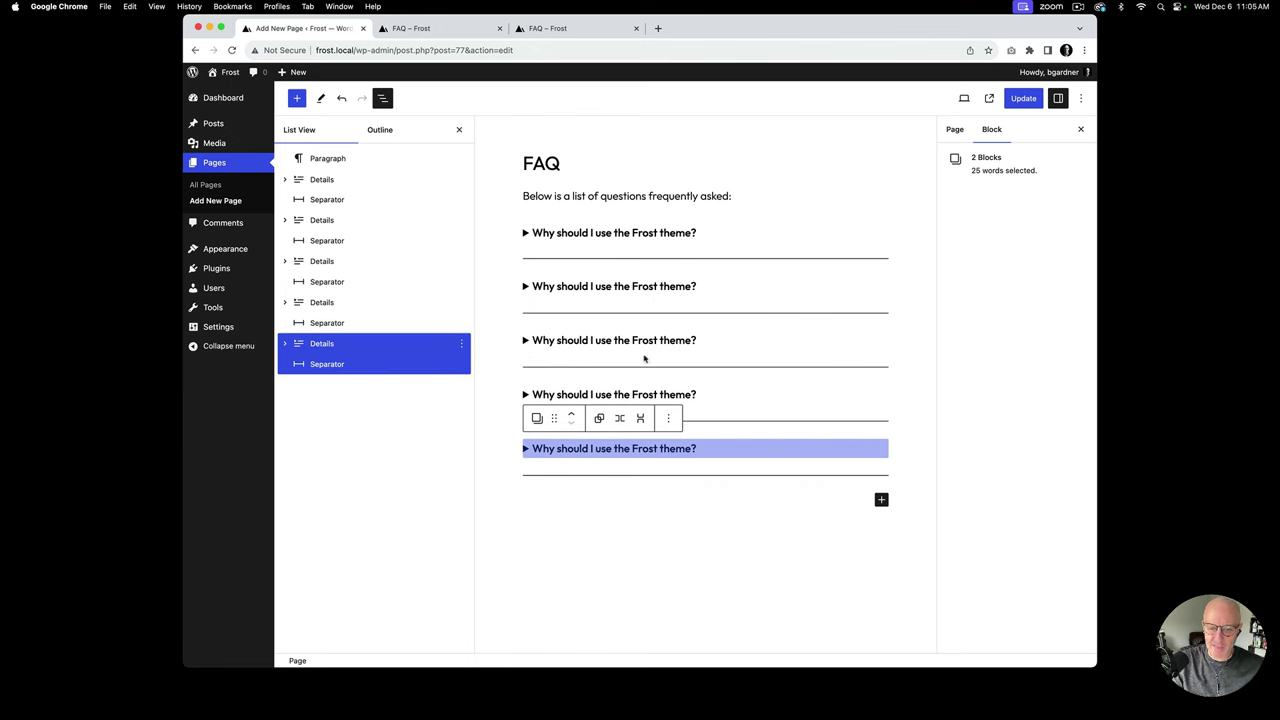
mouse_move(628, 354)
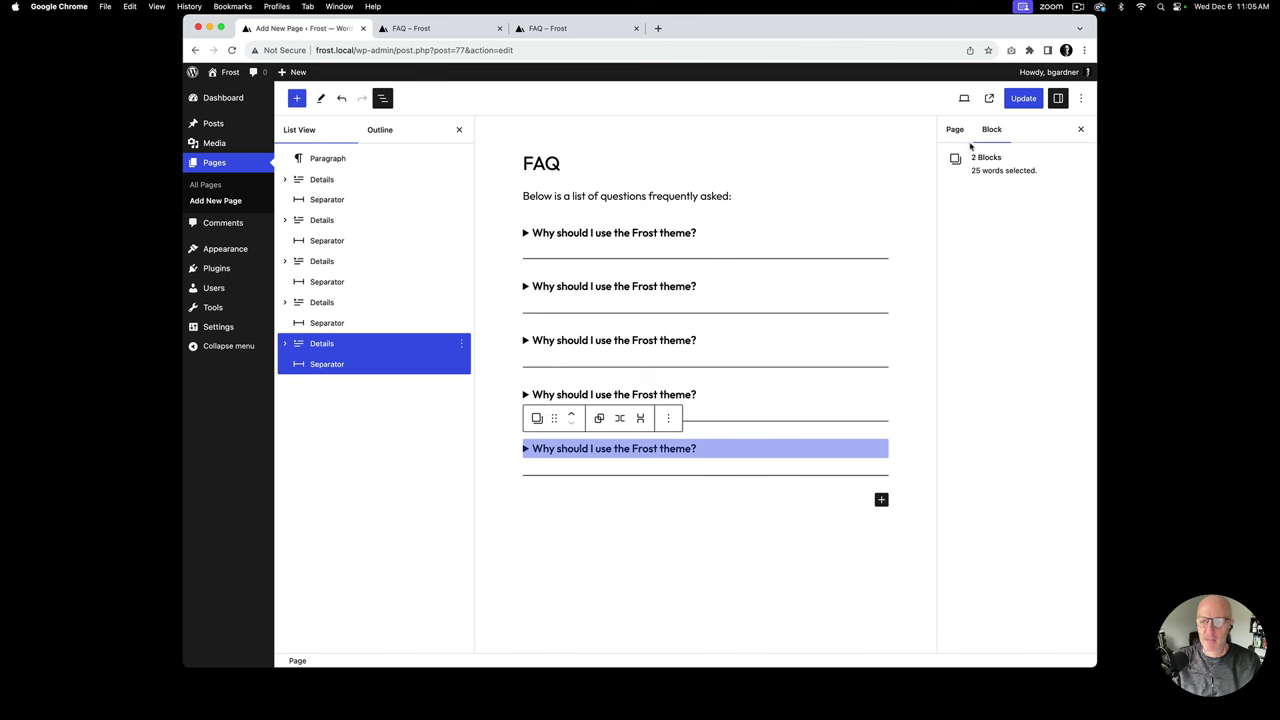
click(1023, 98)
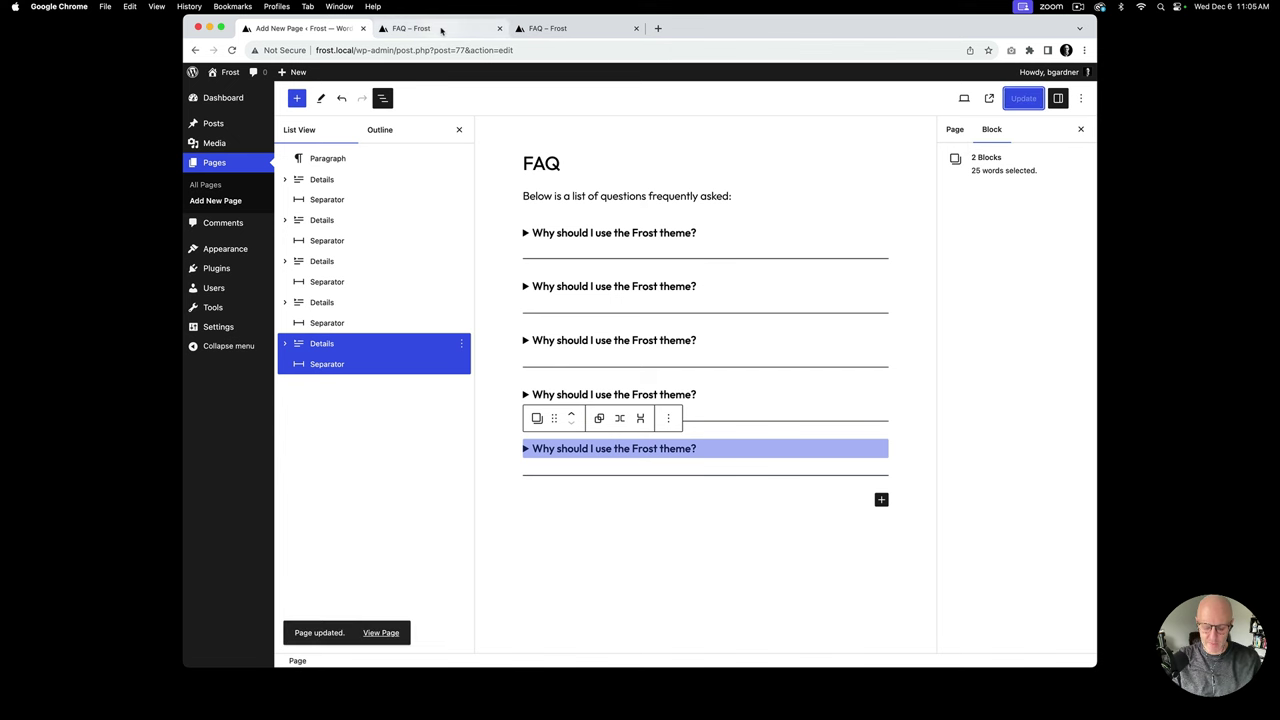
Step: Reload the live FAQ page, then expand and collapse the second question to check the list
click(441, 30)
key(super+r)
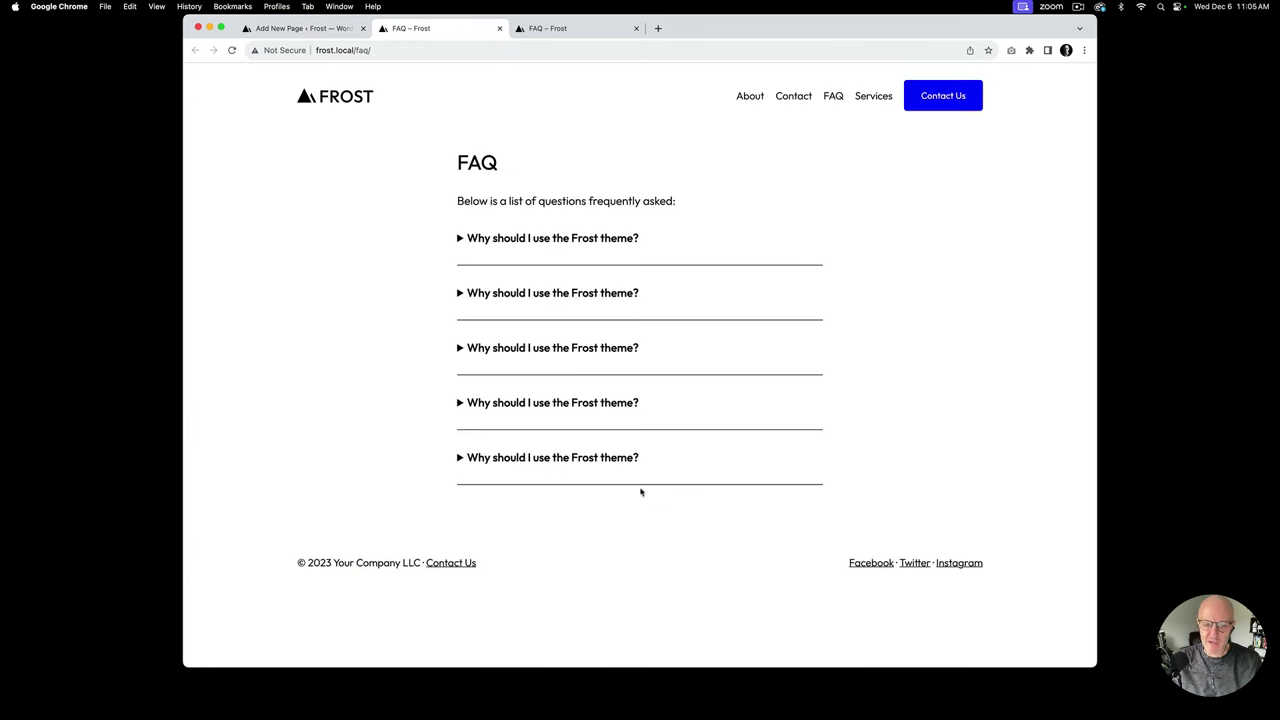
click(617, 295)
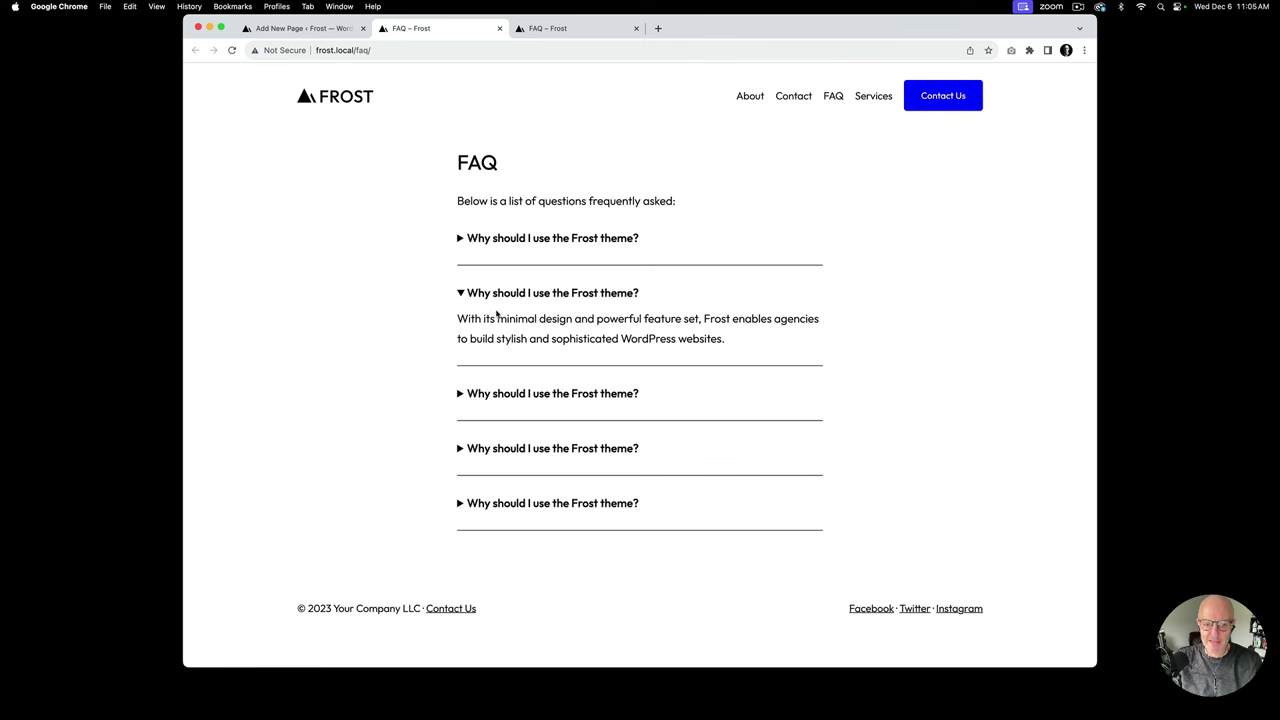
click(534, 293)
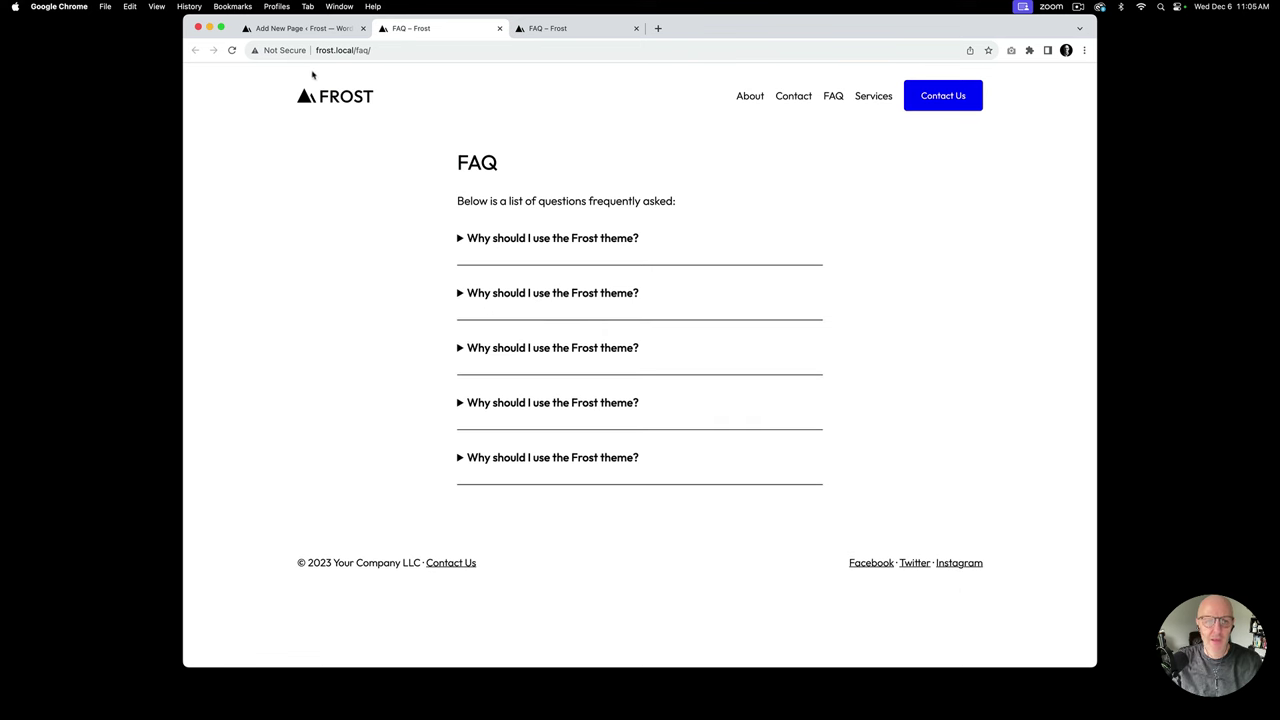
Step: Back in the page editor, select all five Details and Separator pairs and combine them into one group
click(305, 28)
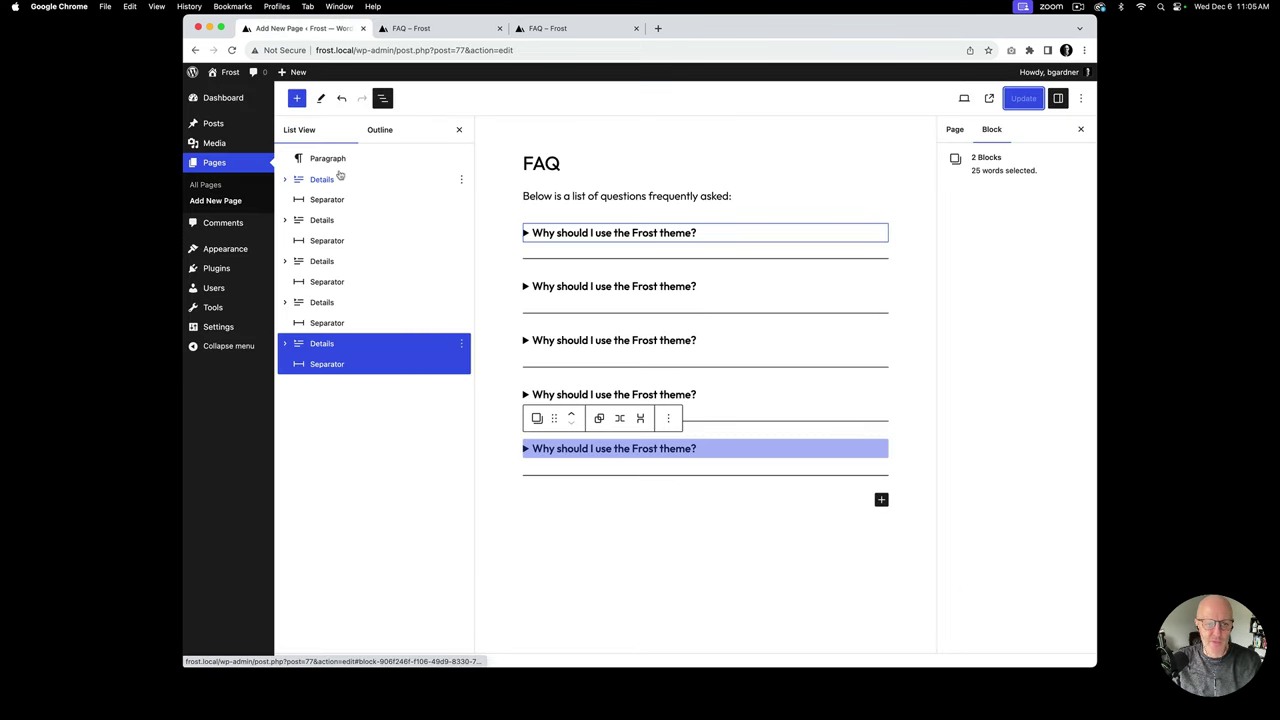
click(322, 179)
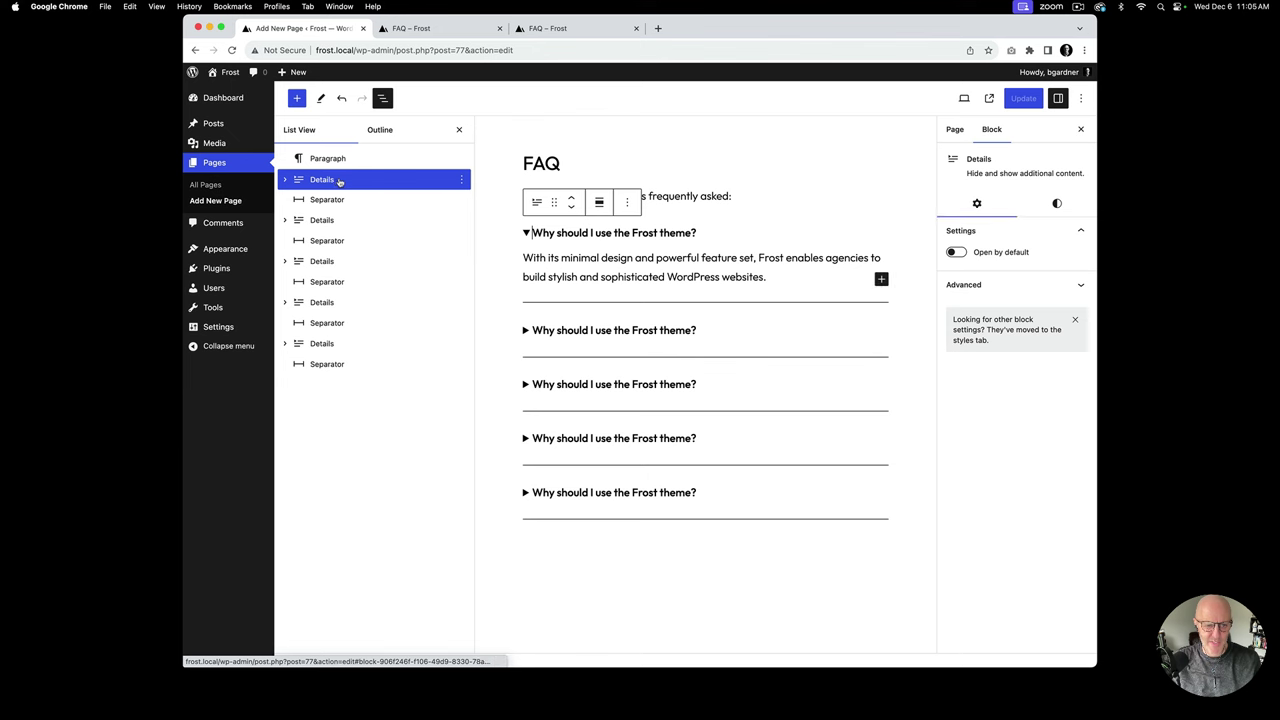
shift+click(355, 366)
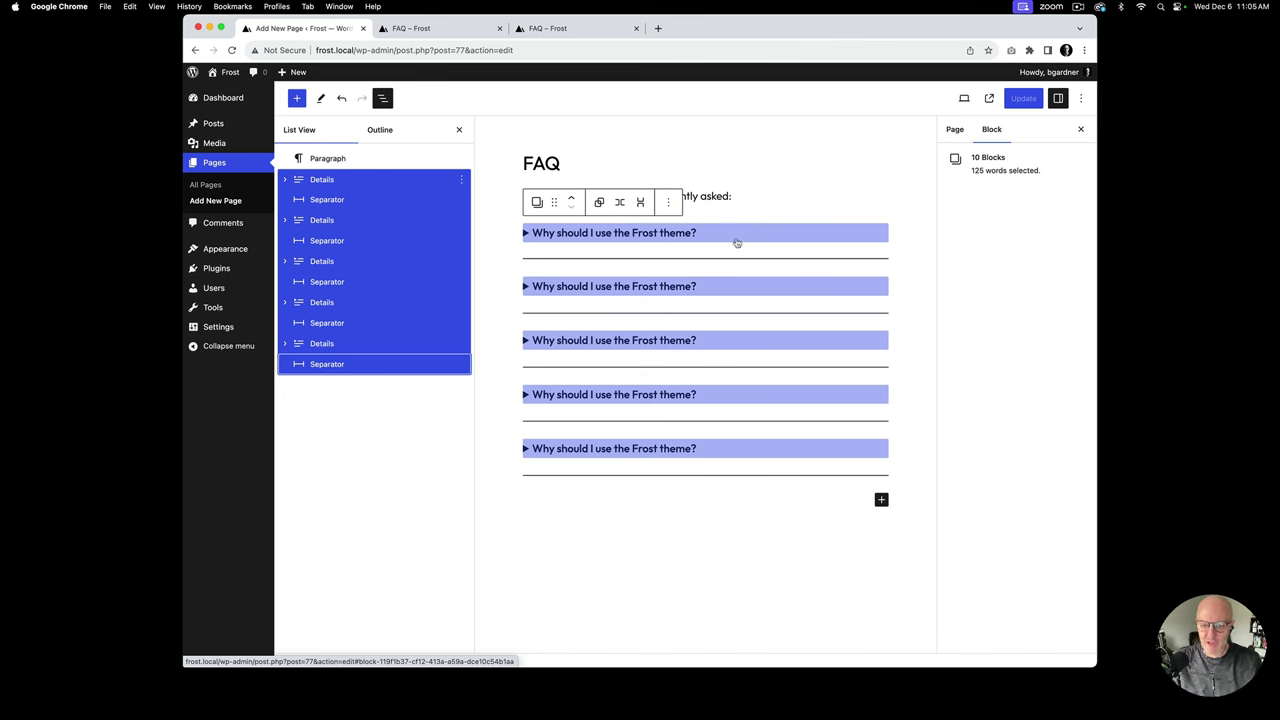
click(668, 202)
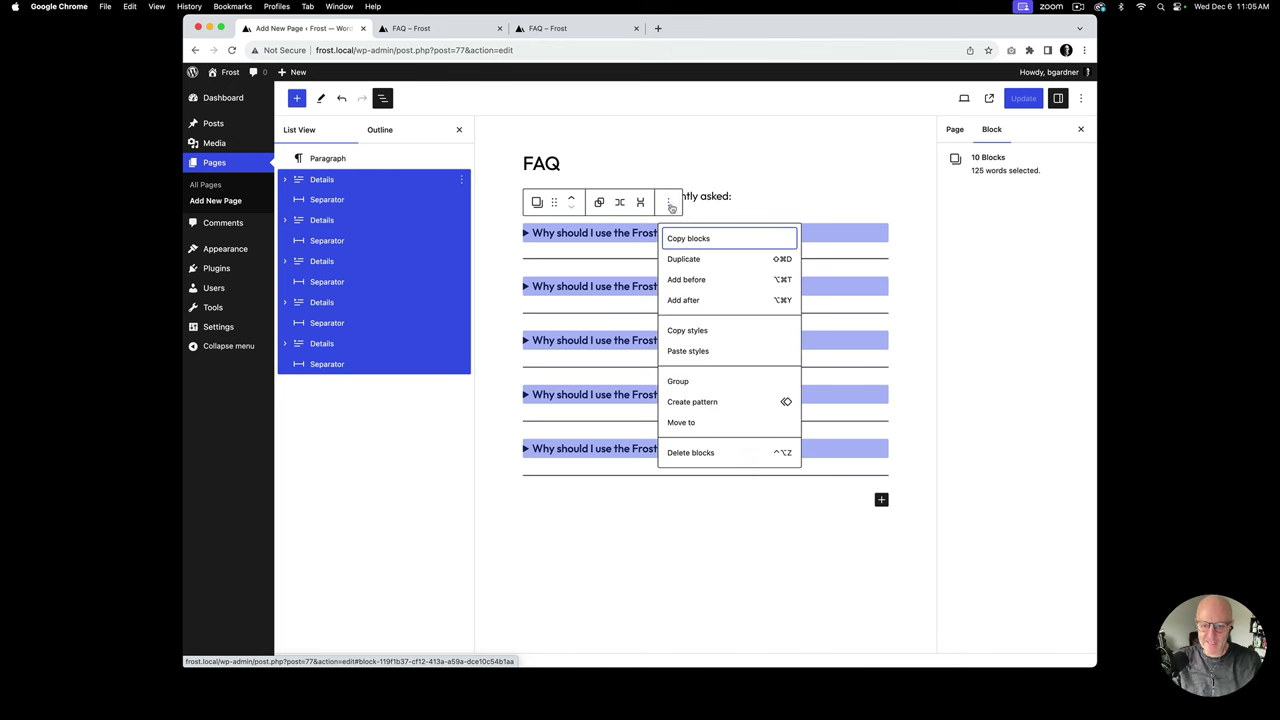
click(678, 382)
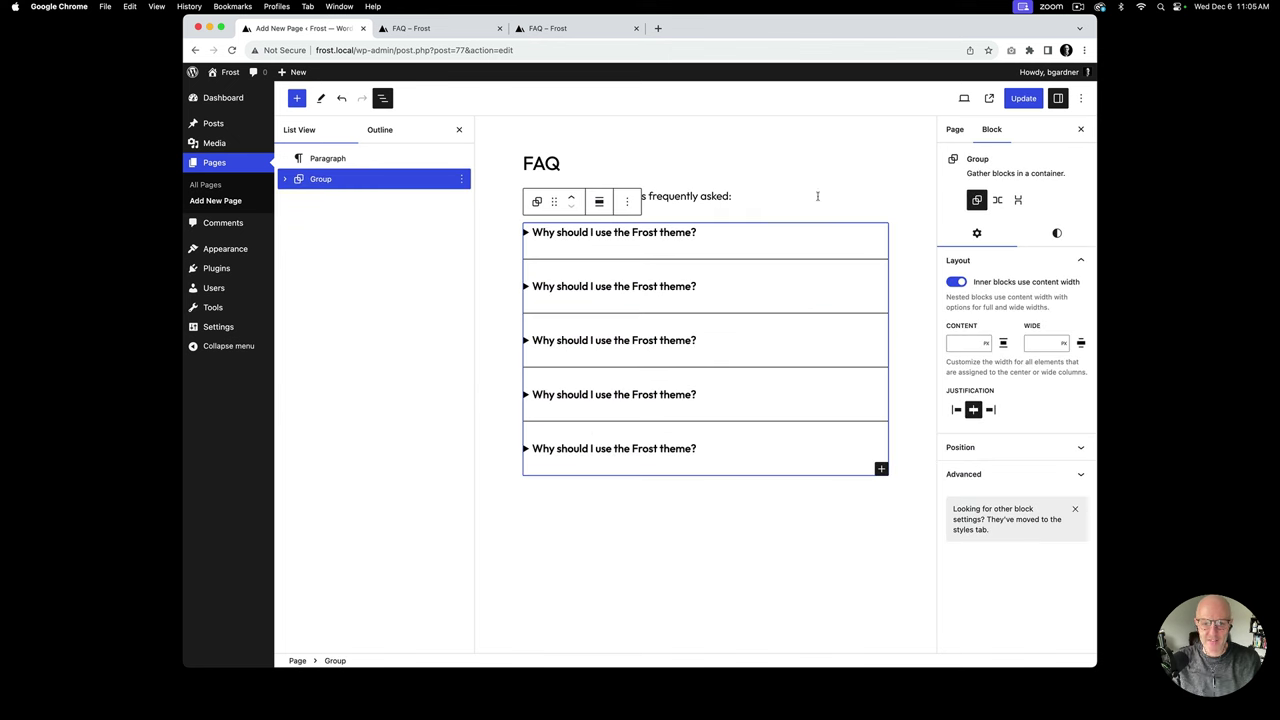
Step: Give the group the Neutral #EEEEEE background and Small padding on all sides, and update the page
click(1057, 233)
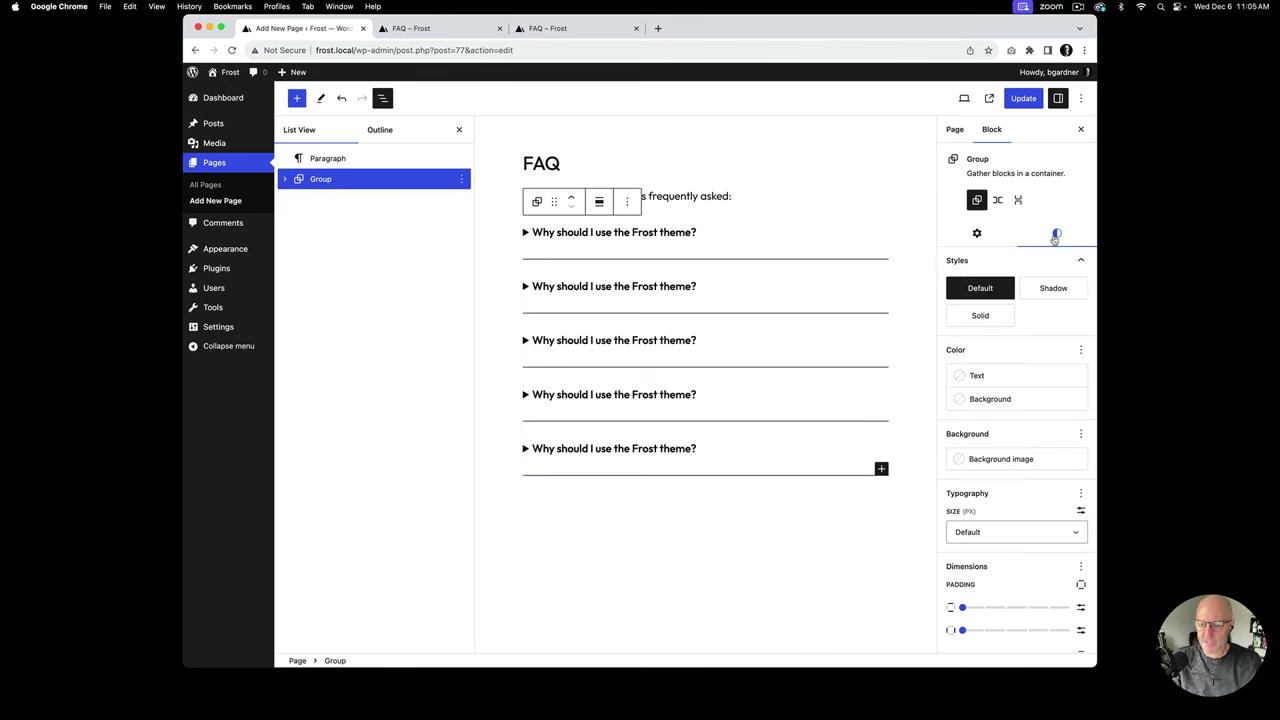
click(1027, 403)
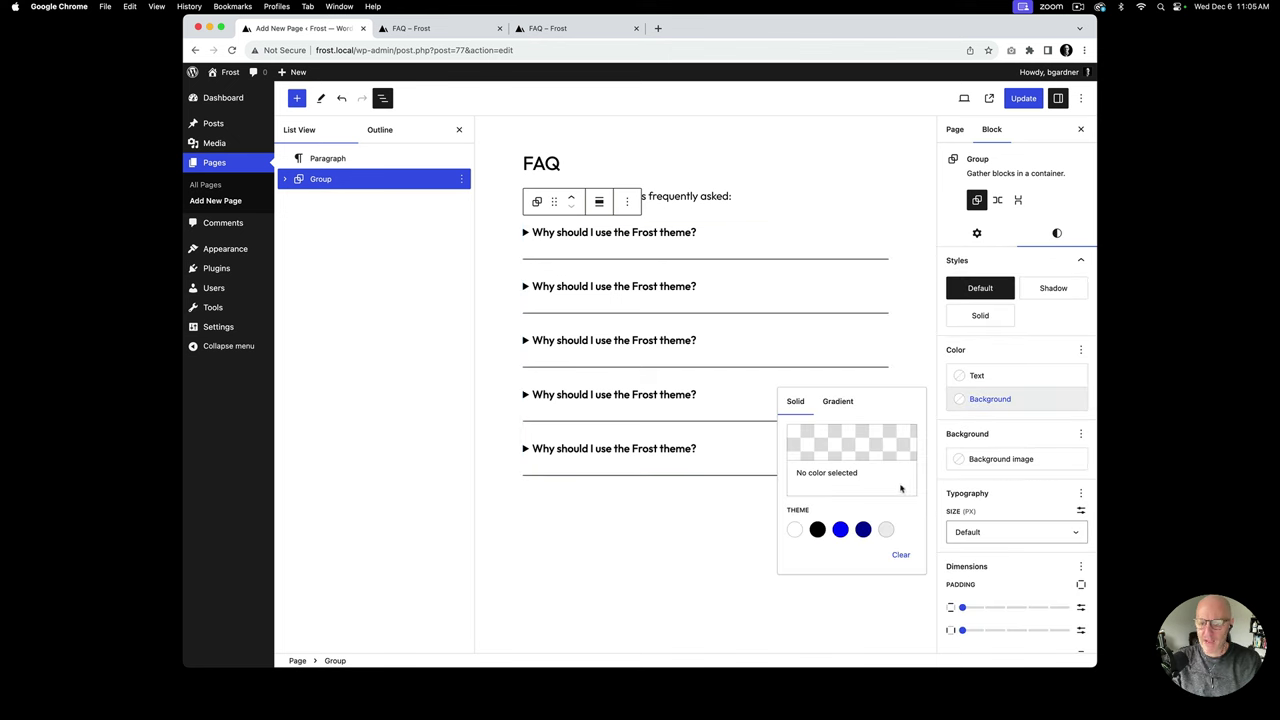
click(887, 531)
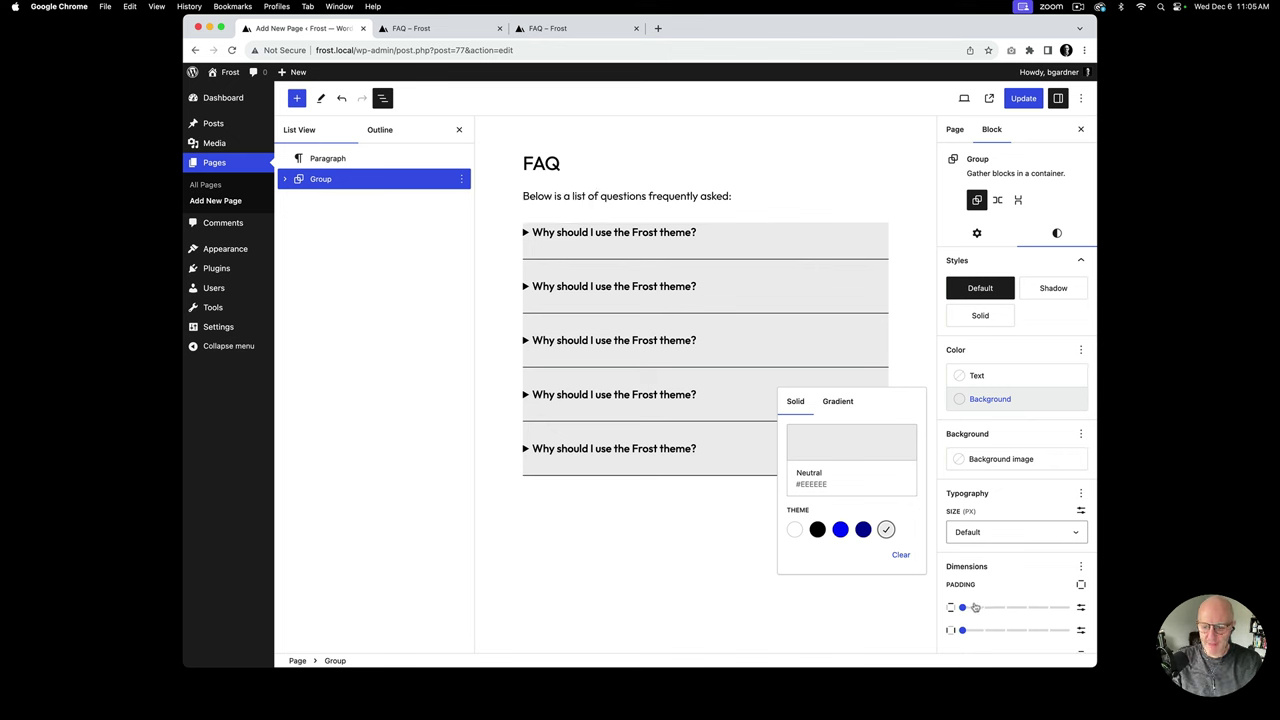
drag(963, 609, 1004, 632)
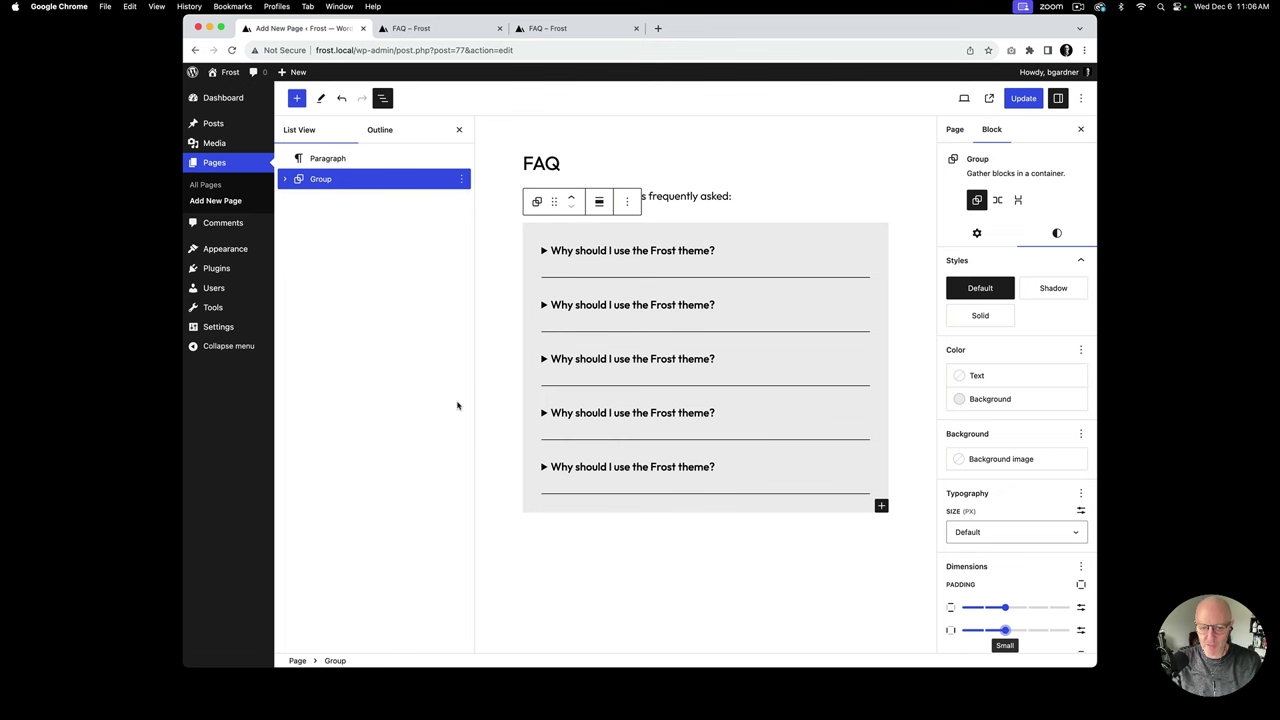
click(1023, 98)
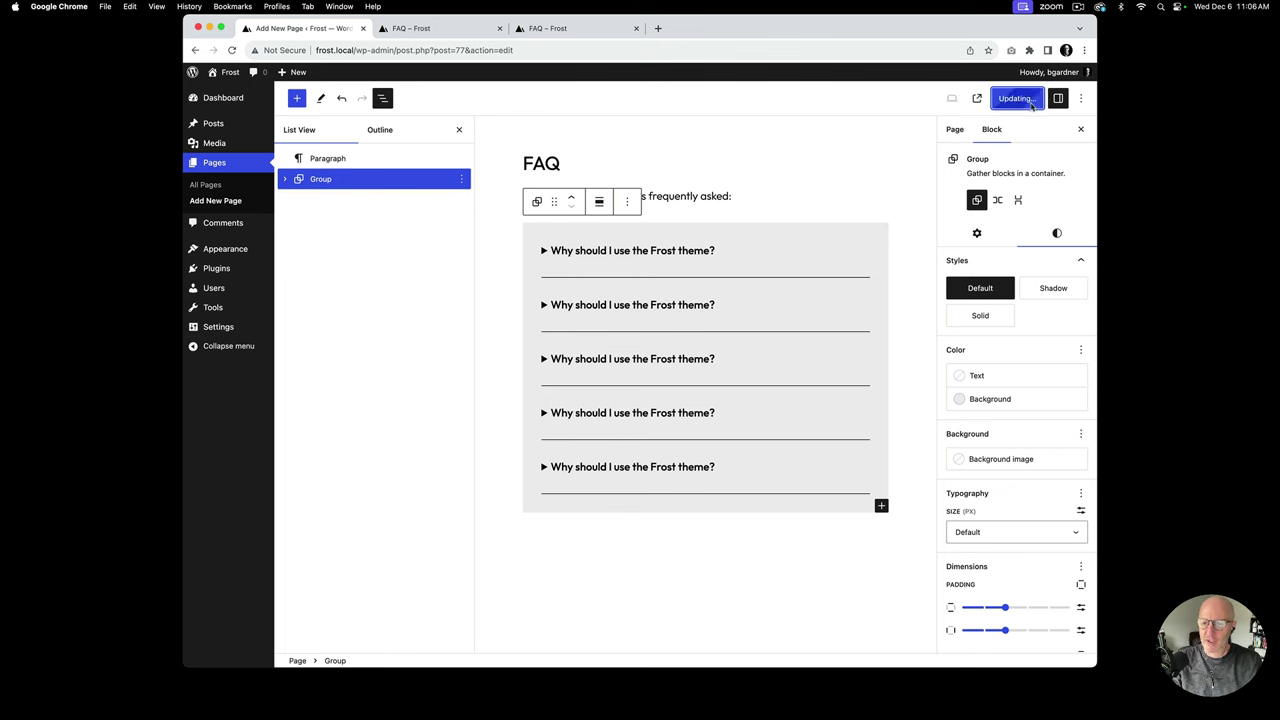
Step: Reload the live FAQ page, expand and collapse the first and last questions, and compare it with the finished example
click(475, 34)
key(super+r)
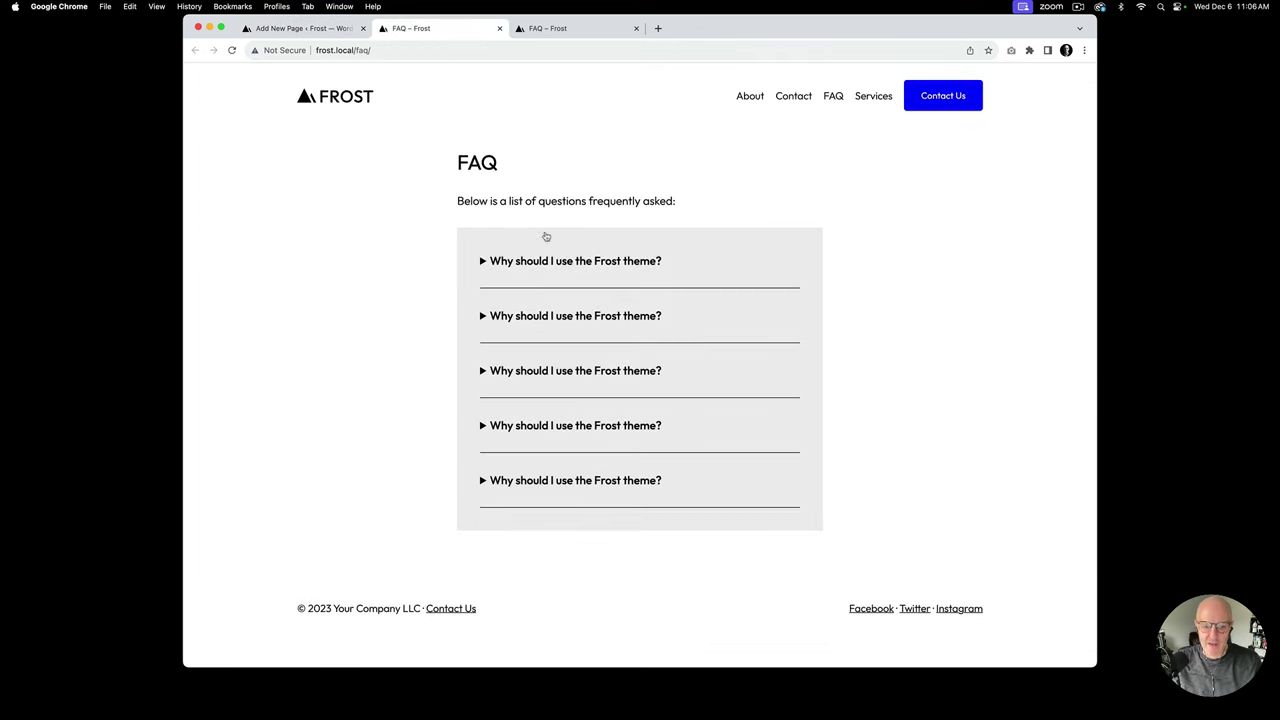
click(627, 262)
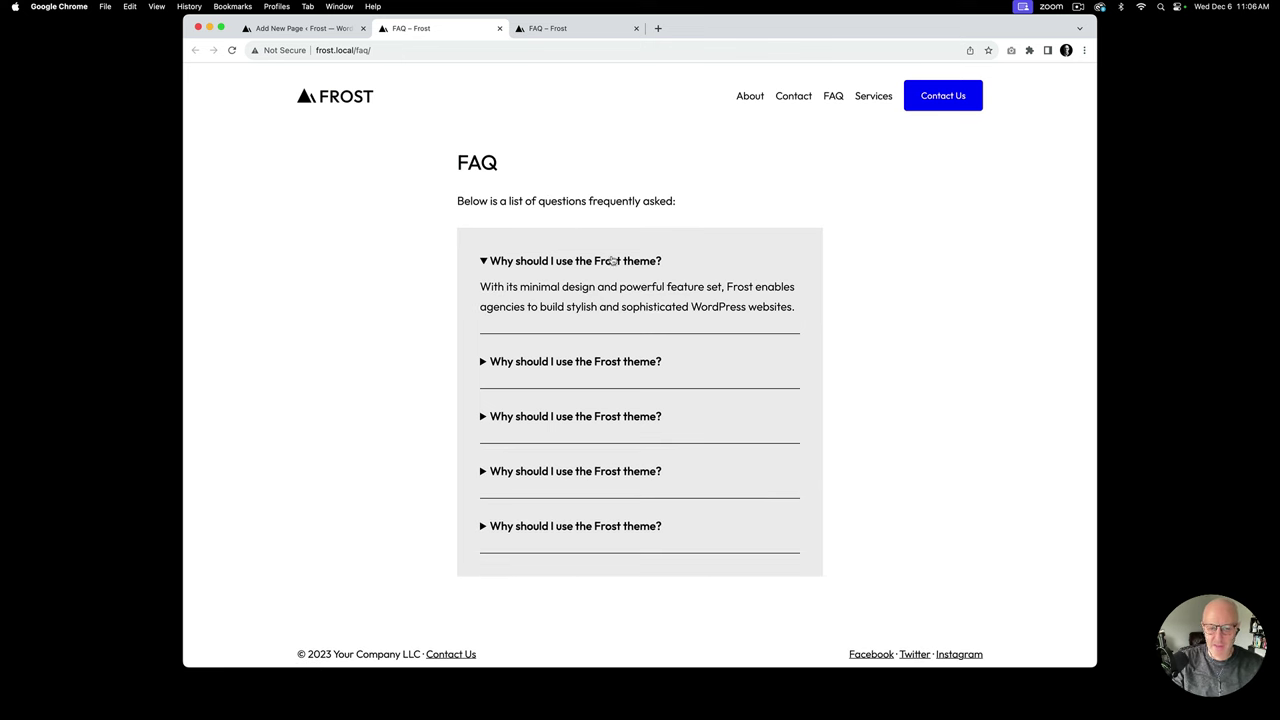
click(612, 262)
click(622, 483)
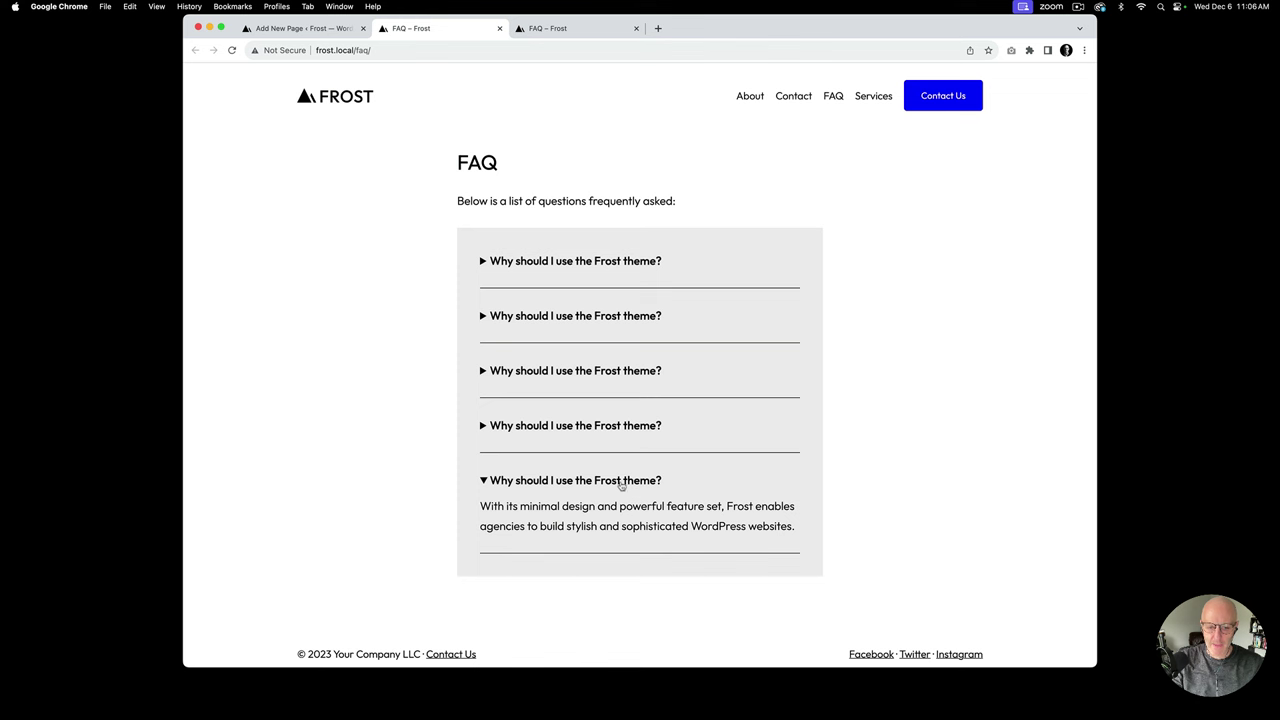
click(622, 484)
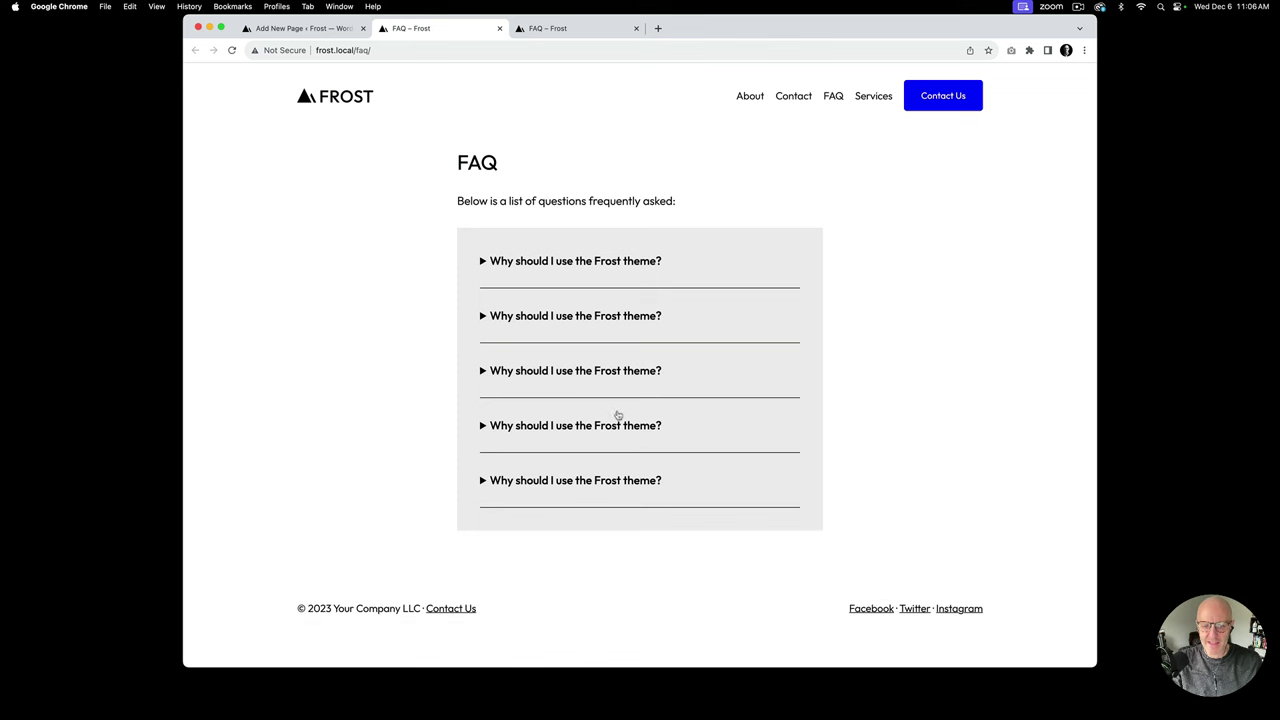
click(551, 30)
click(480, 37)
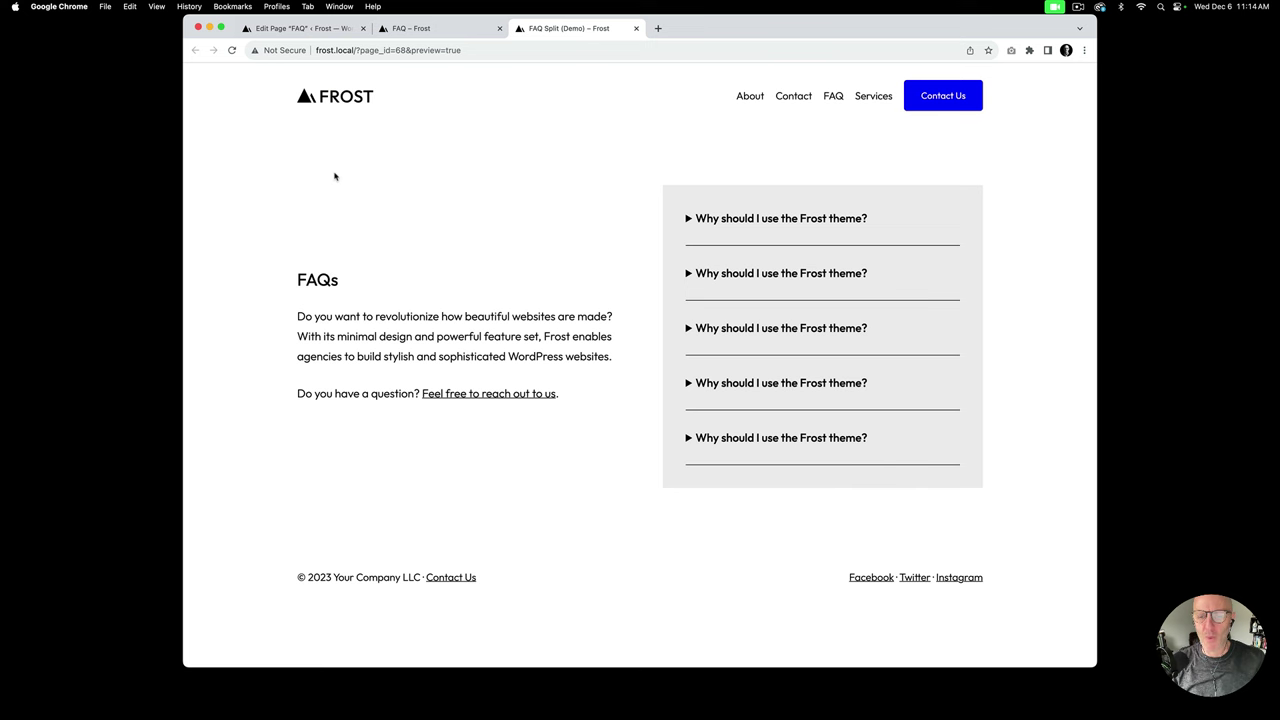
Step: Return to the editor for the empty FAQ page, insert a Group block and align it to wide width
click(301, 33)
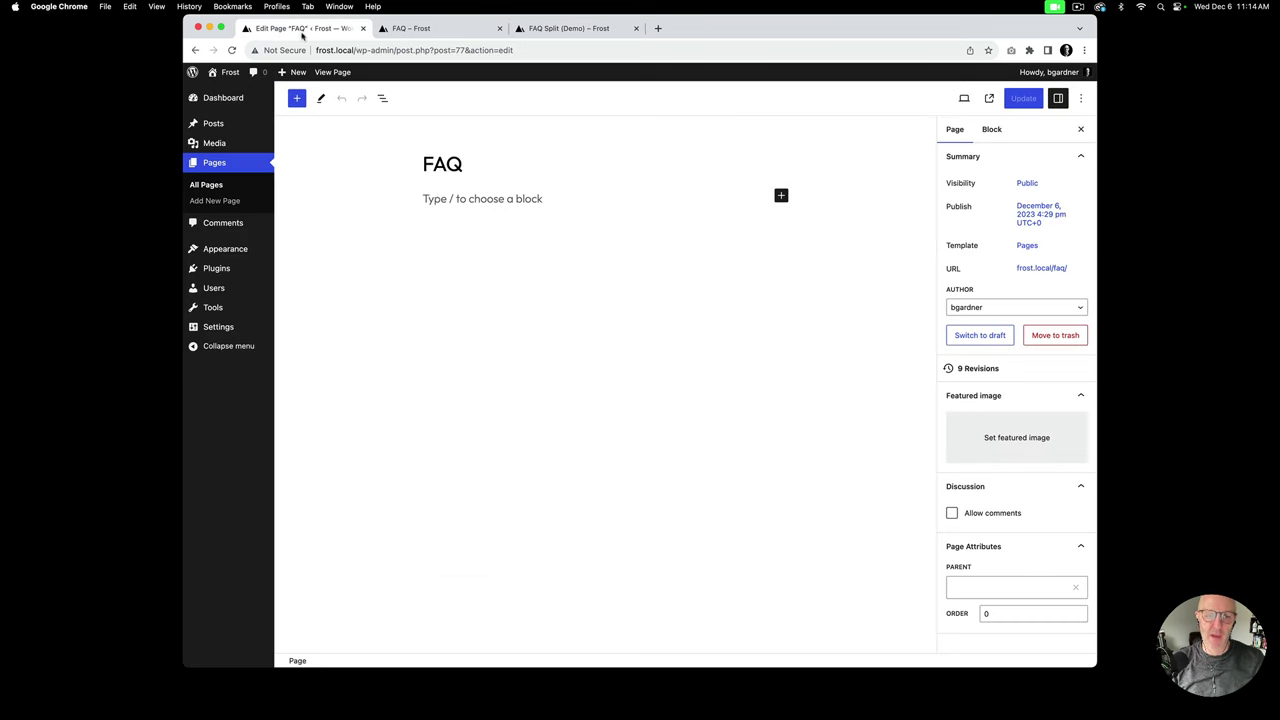
click(443, 200)
text(/gr)
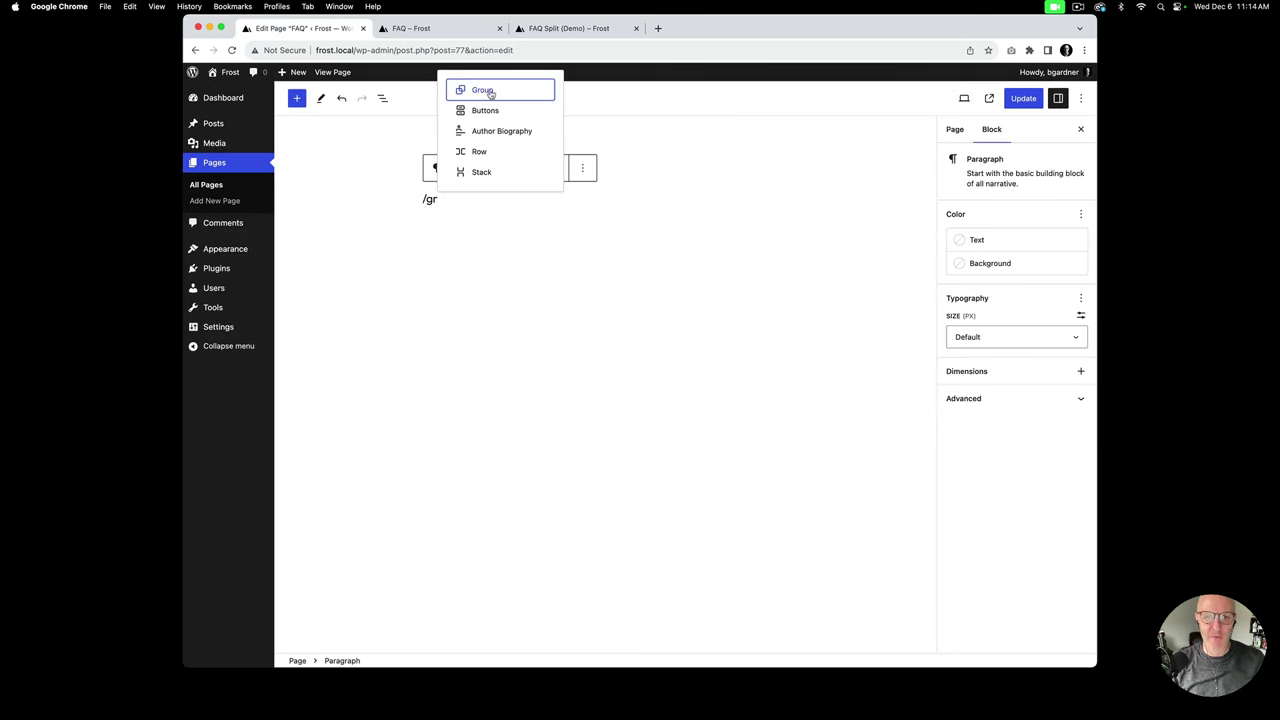
click(490, 93)
click(566, 238)
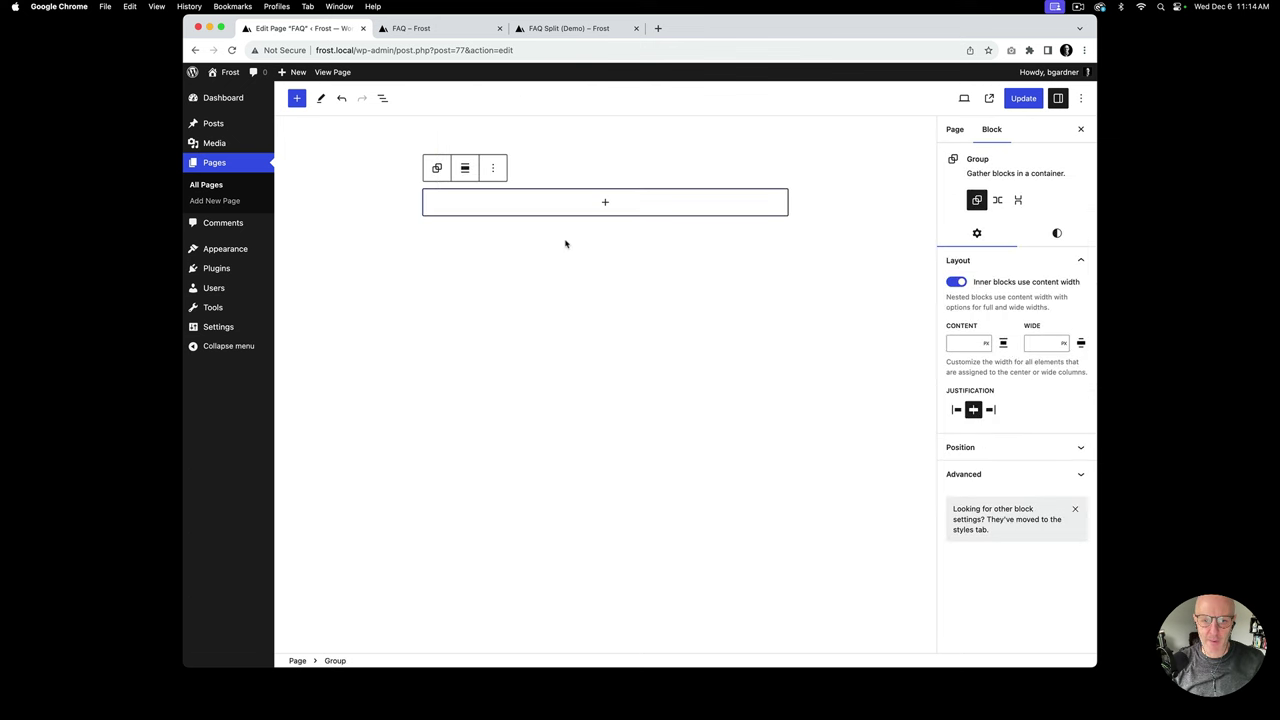
click(465, 168)
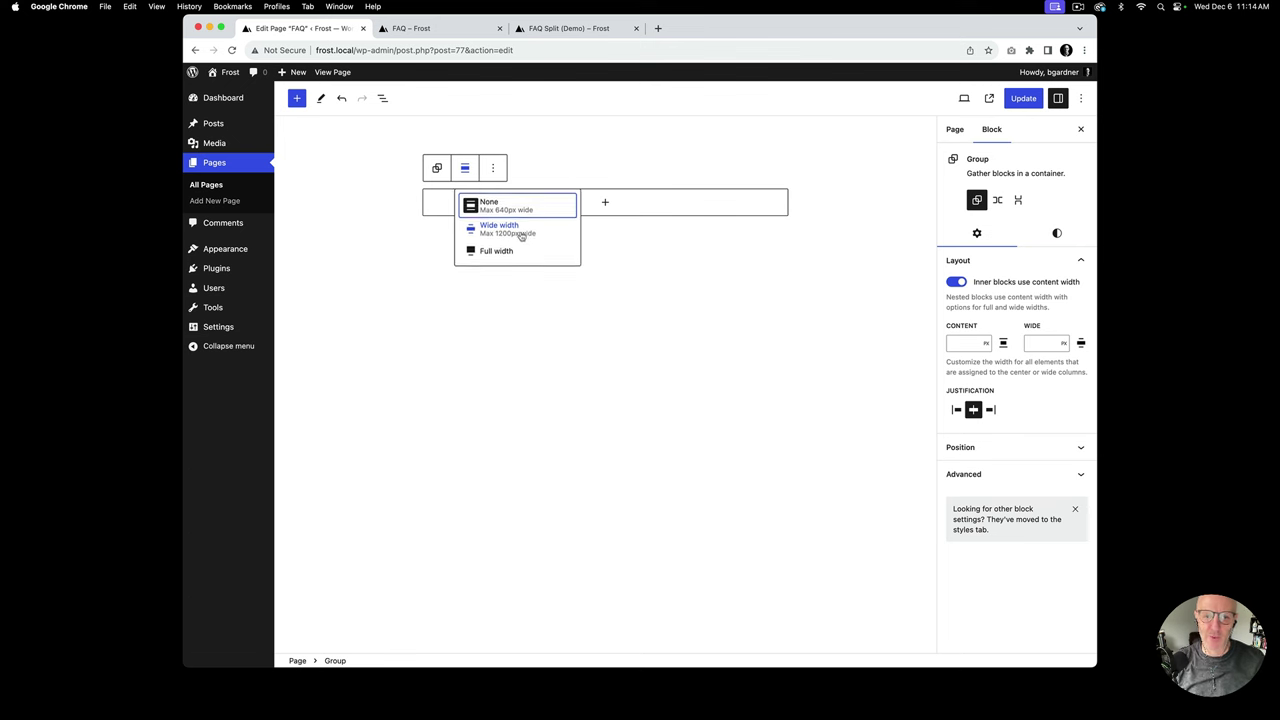
click(523, 233)
Step: Set the group's top and bottom padding to xLarge
click(1056, 232)
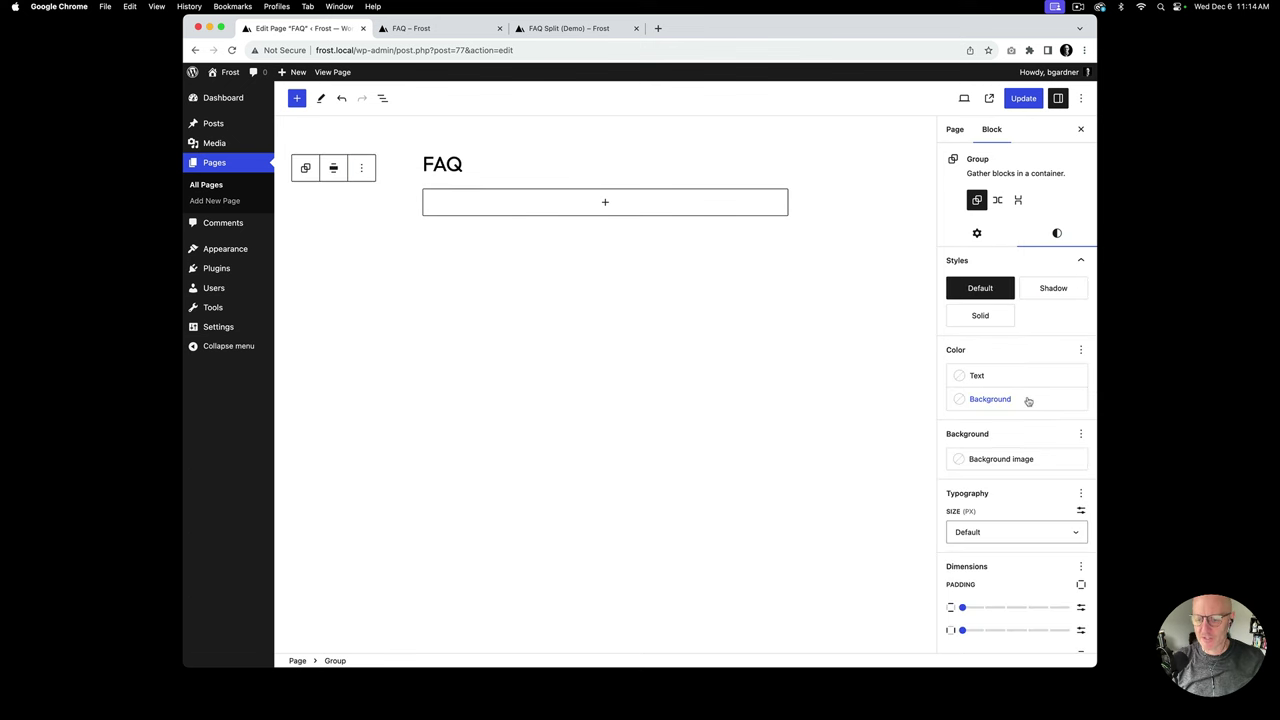
scroll(1000, 460, down, 1)
drag(962, 499, 1070, 499)
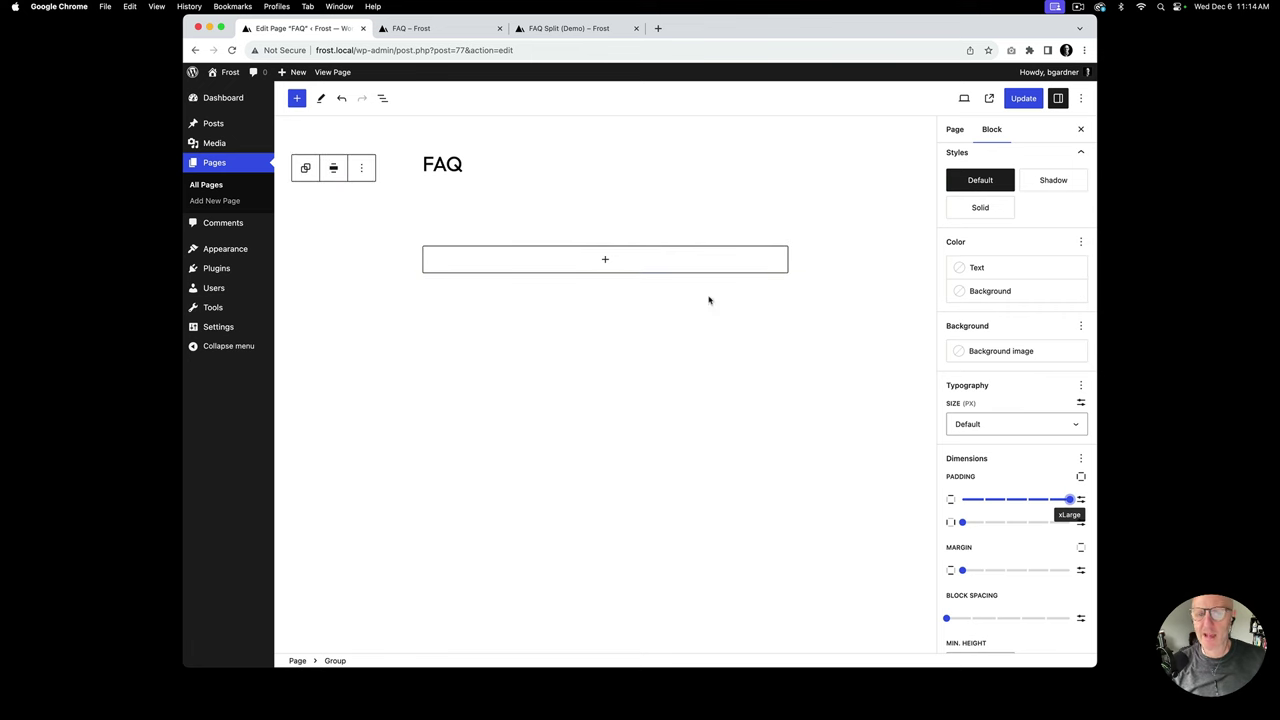
Step: Insert a 50/50 Columns block inside the group and turn off content width for the group's inner blocks
click(605, 261)
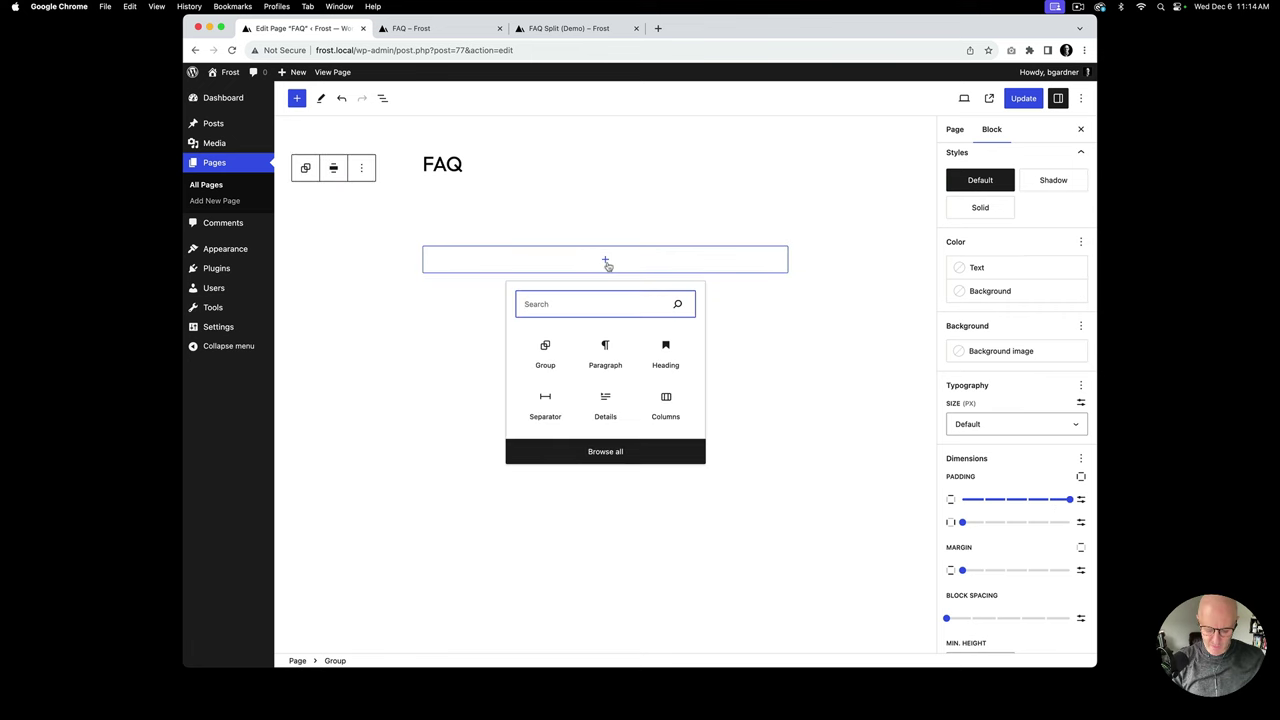
text(col)
click(544, 357)
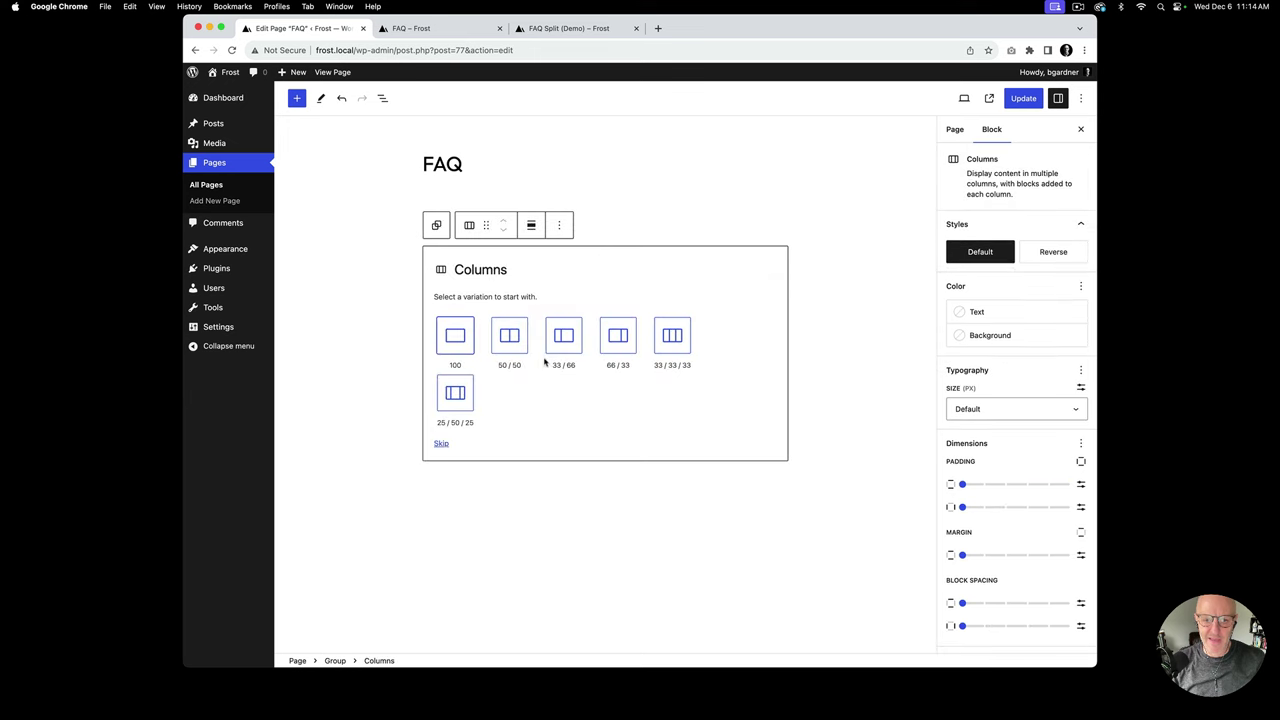
click(509, 336)
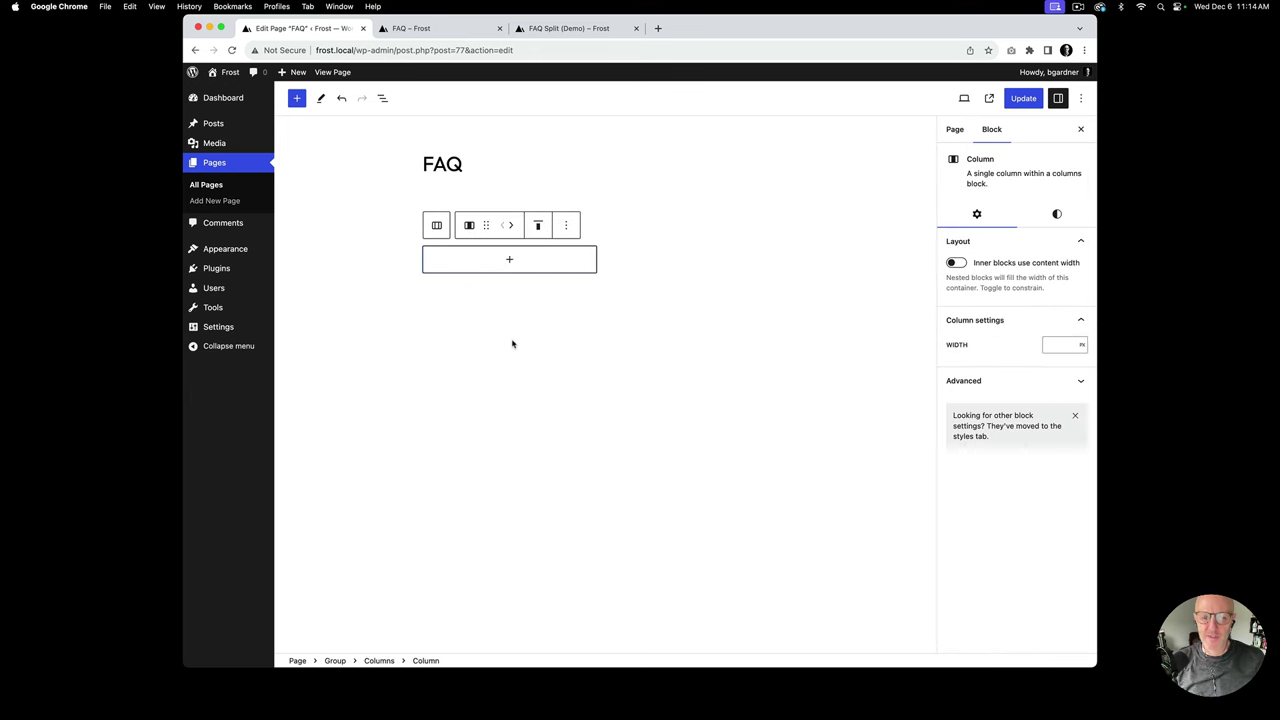
click(335, 660)
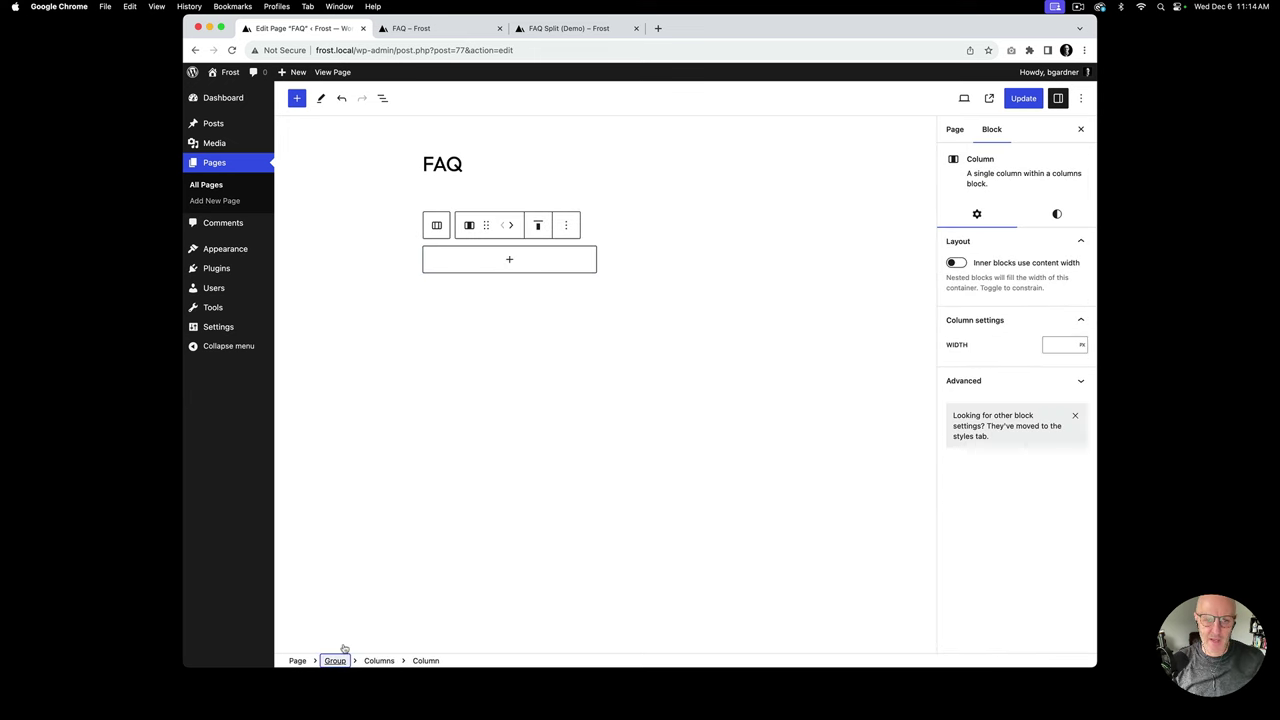
click(1022, 284)
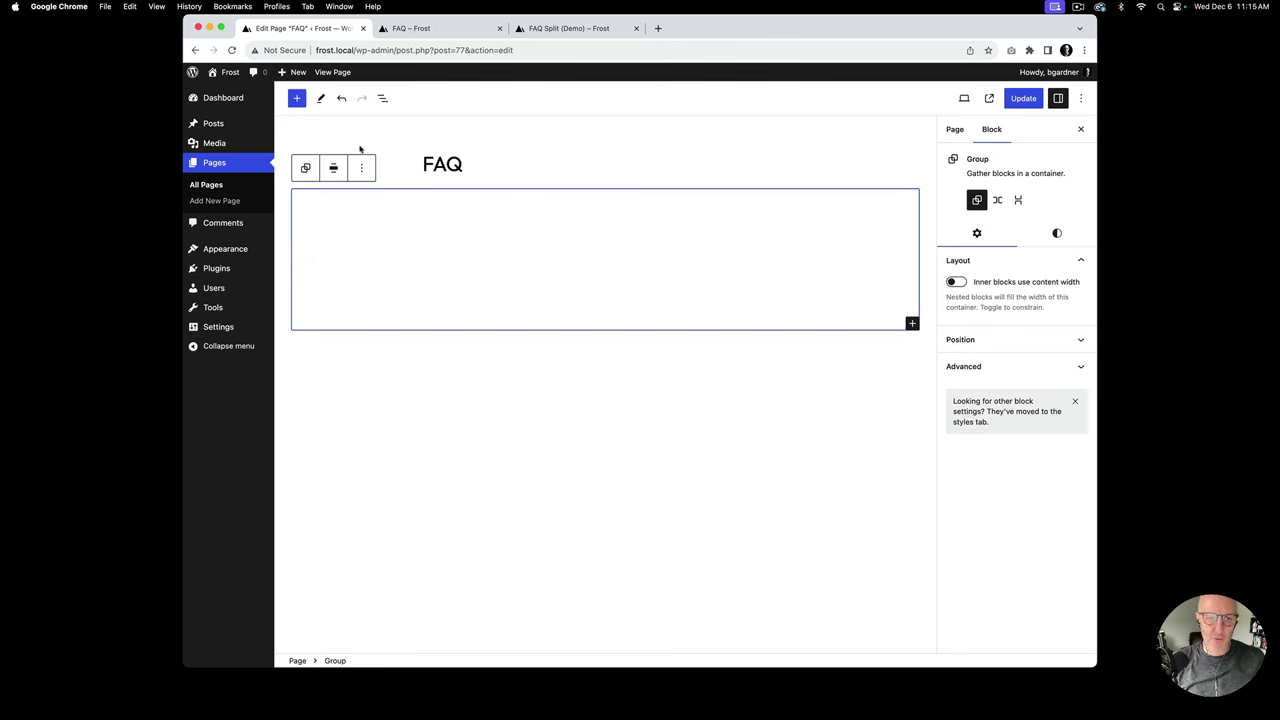
Step: Show the page's block list and expand the Group and Columns blocks down to the two columns
click(382, 98)
click(287, 160)
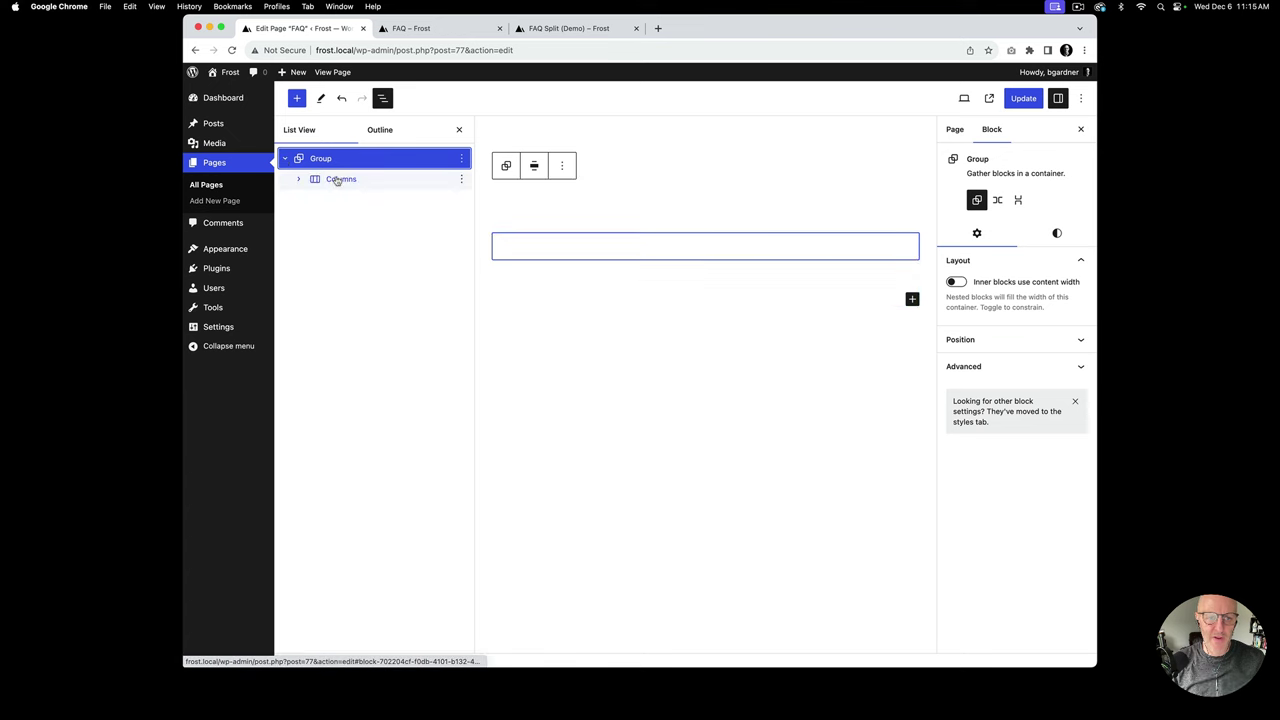
click(337, 179)
click(298, 179)
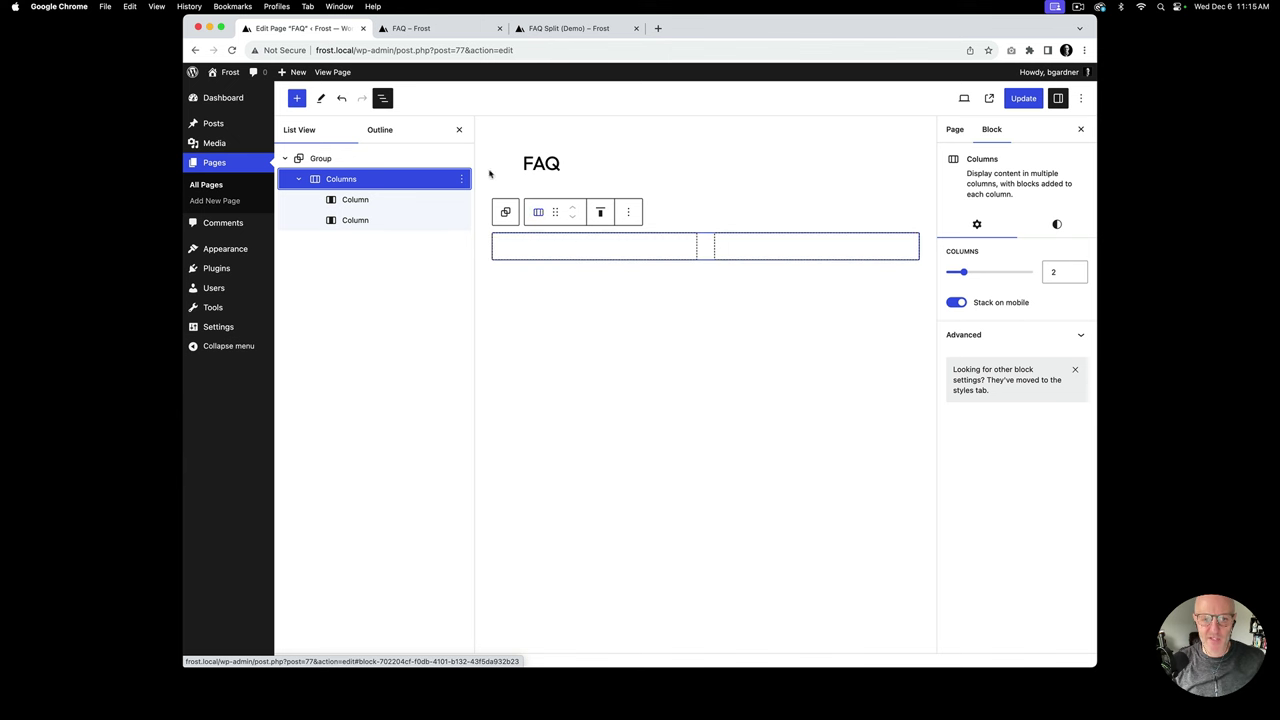
Step: Add a Heading block reading "FAQs" to the first column, followed by an empty paragraph
click(588, 250)
click(595, 248)
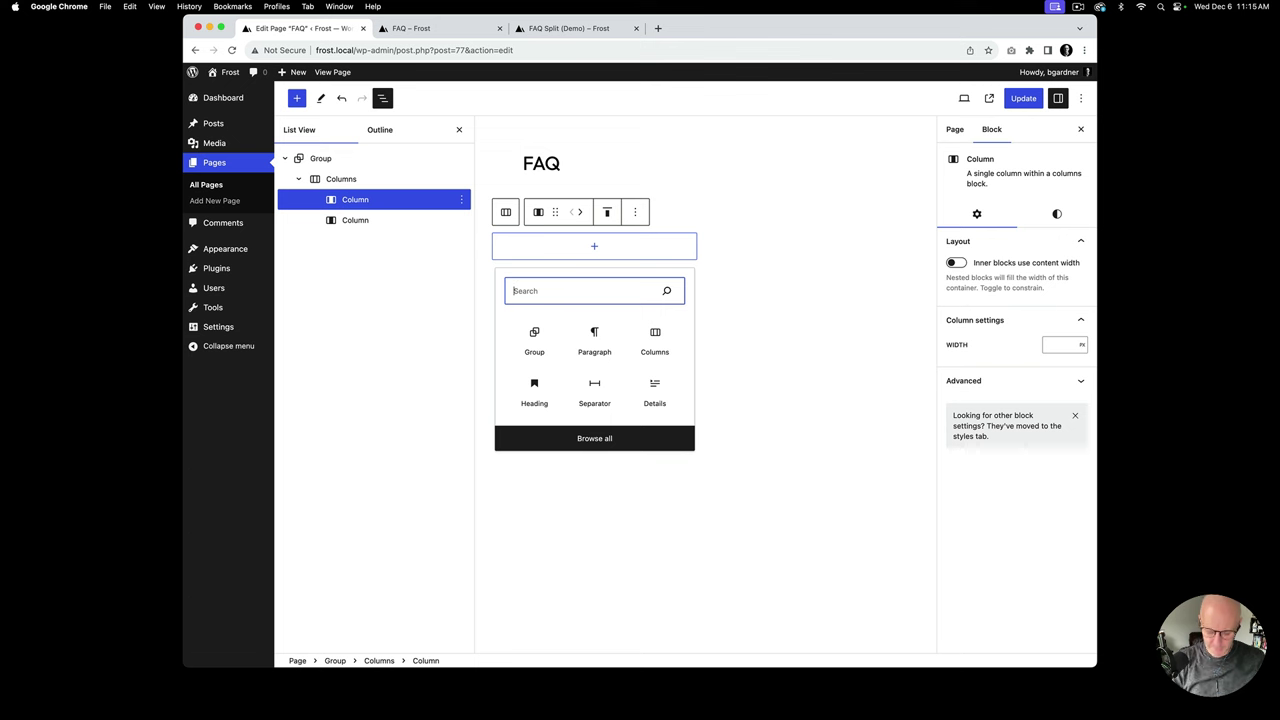
text(h)
click(540, 336)
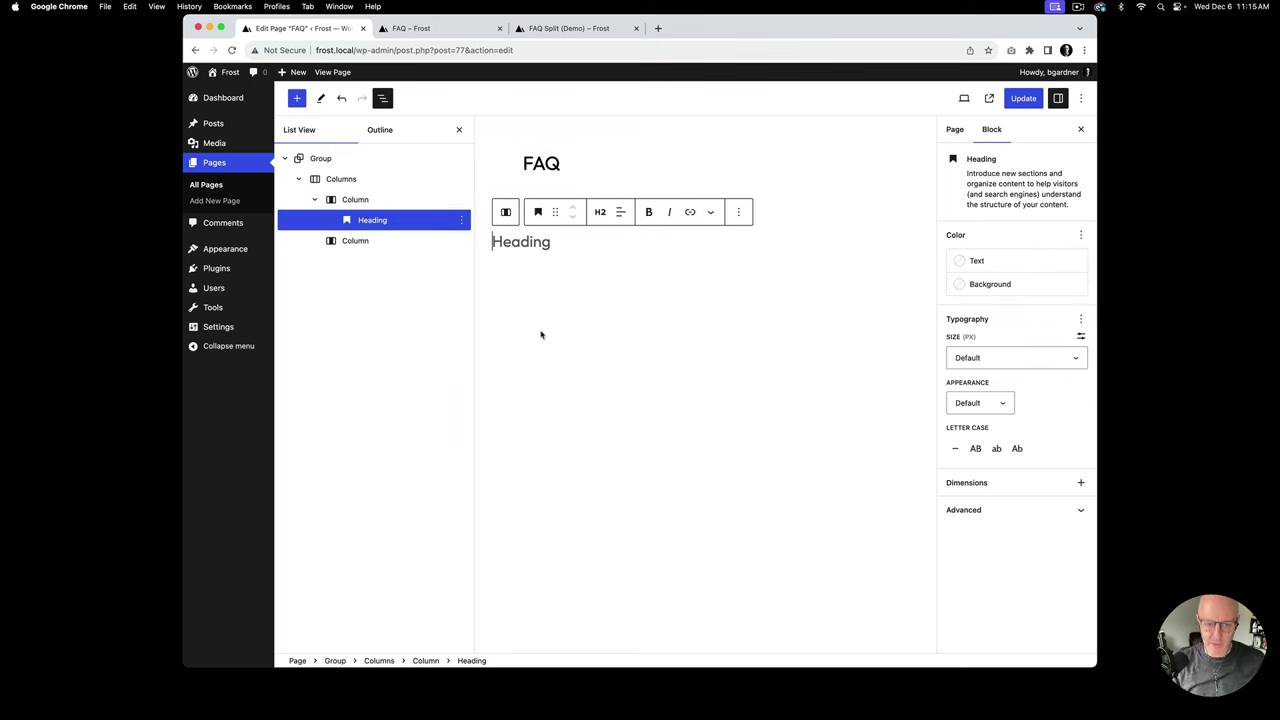
text(FAQd)
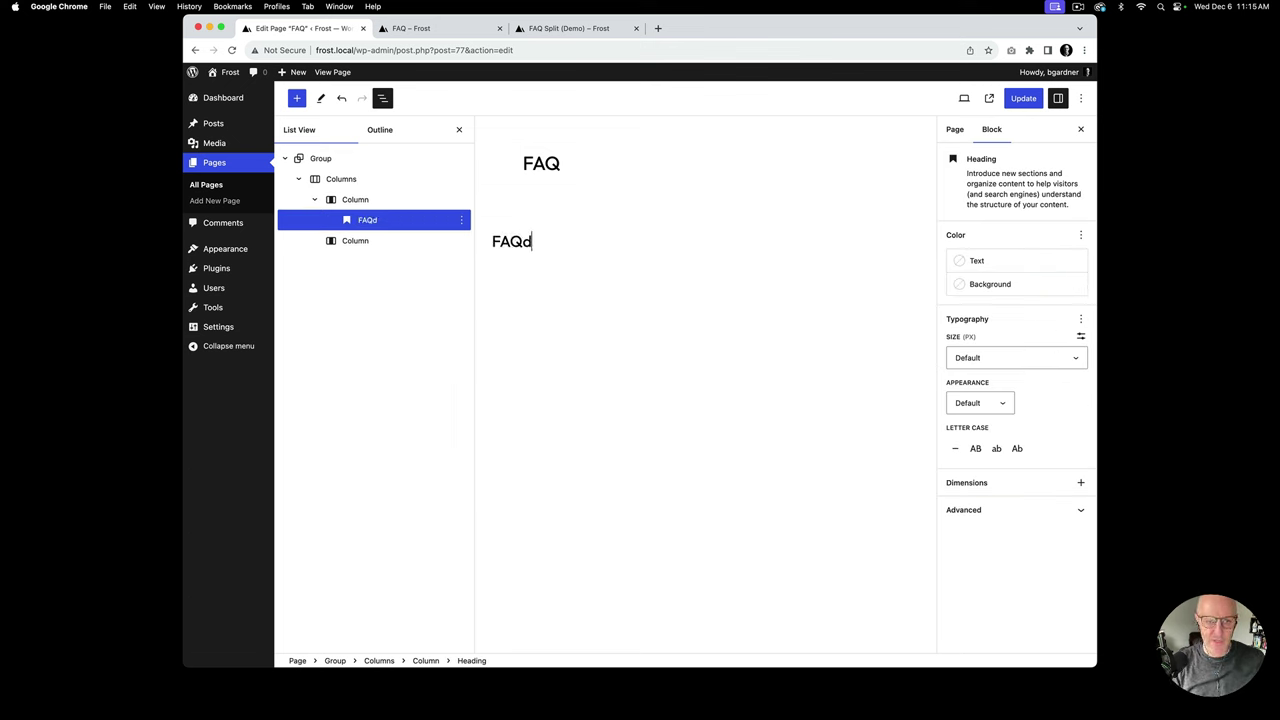
key(Return)
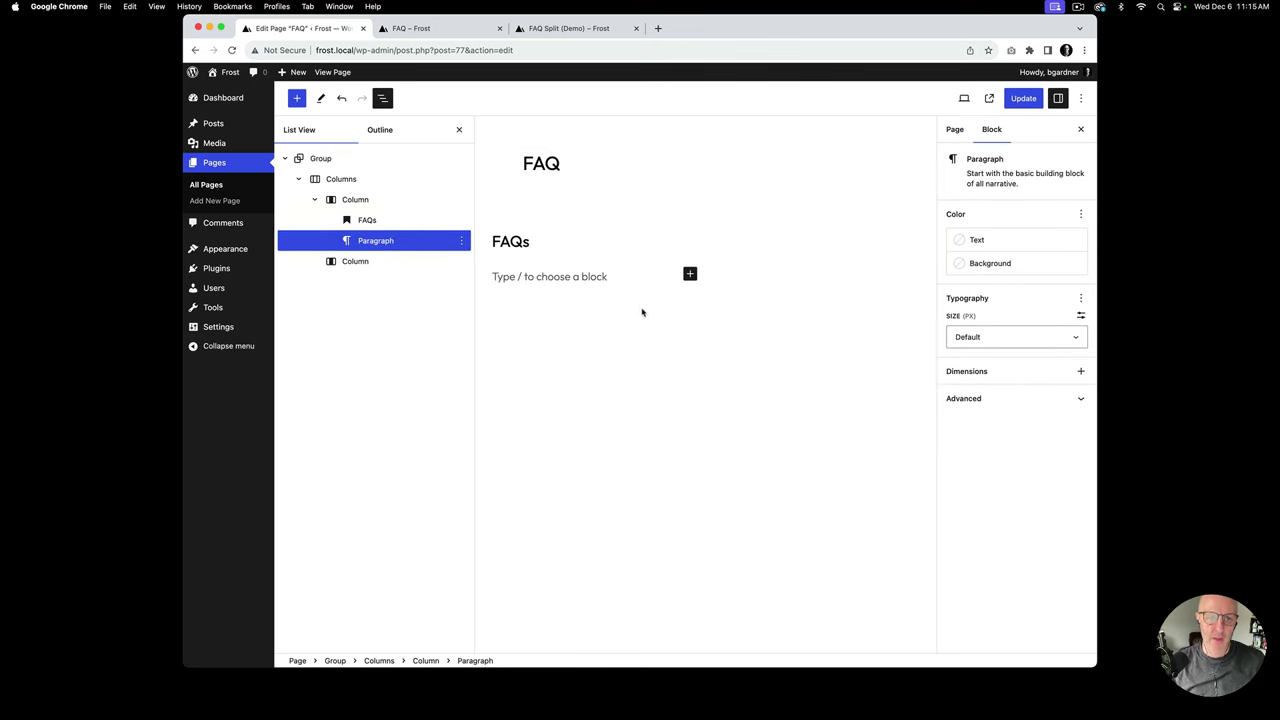
Step: Close the block list and paste the copied intro text and the "Do you have a question?" contact line into the first column's empty paragraph
click(459, 130)
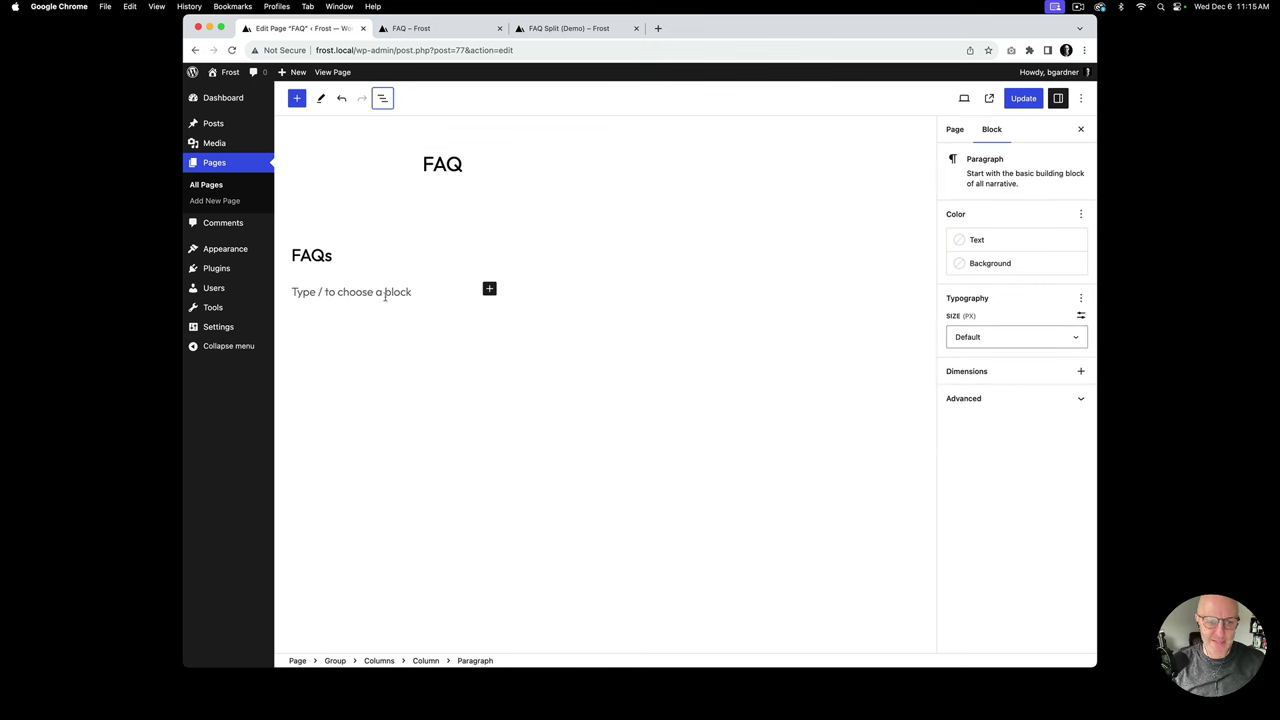
text(/)
key(BackSpace)
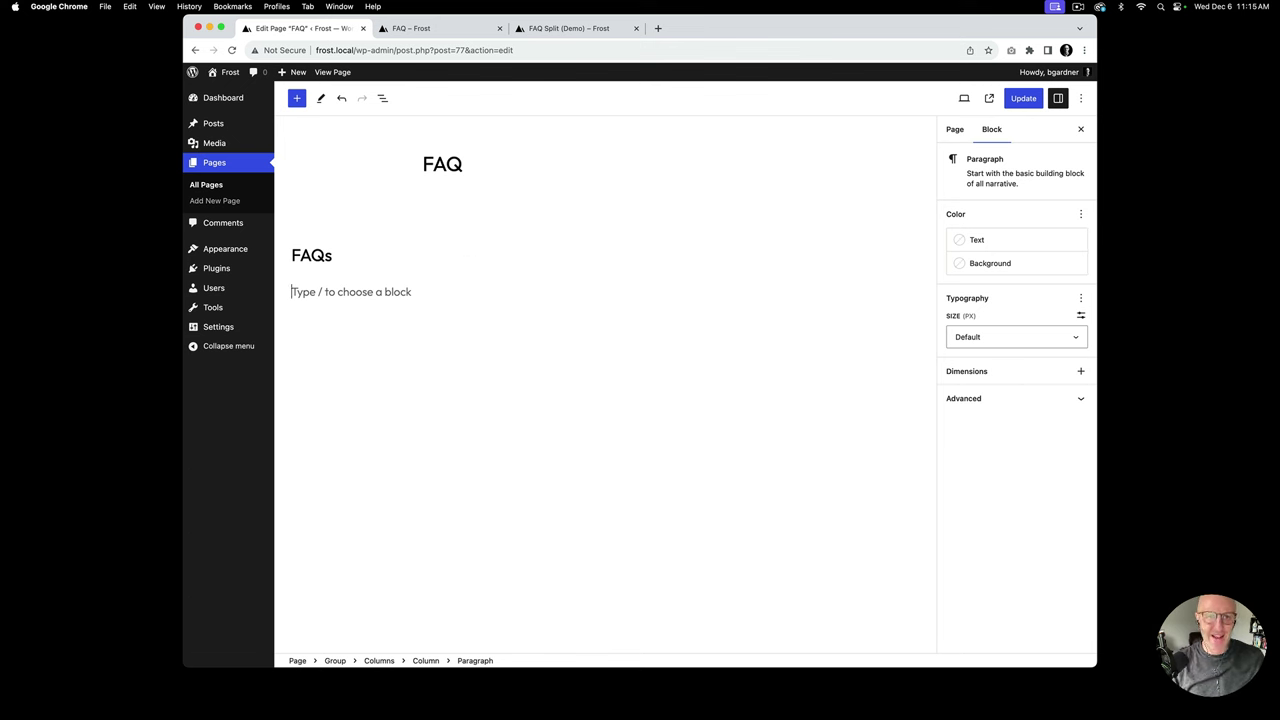
key(super+c)
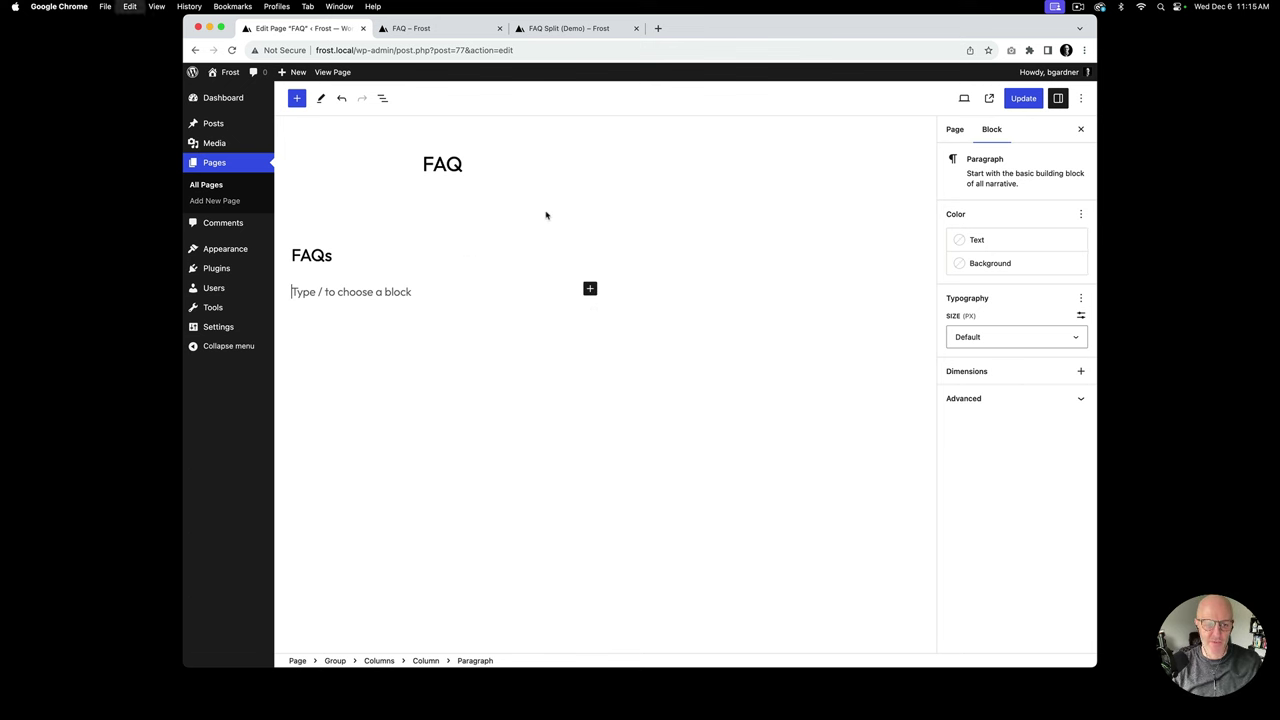
key(super+v)
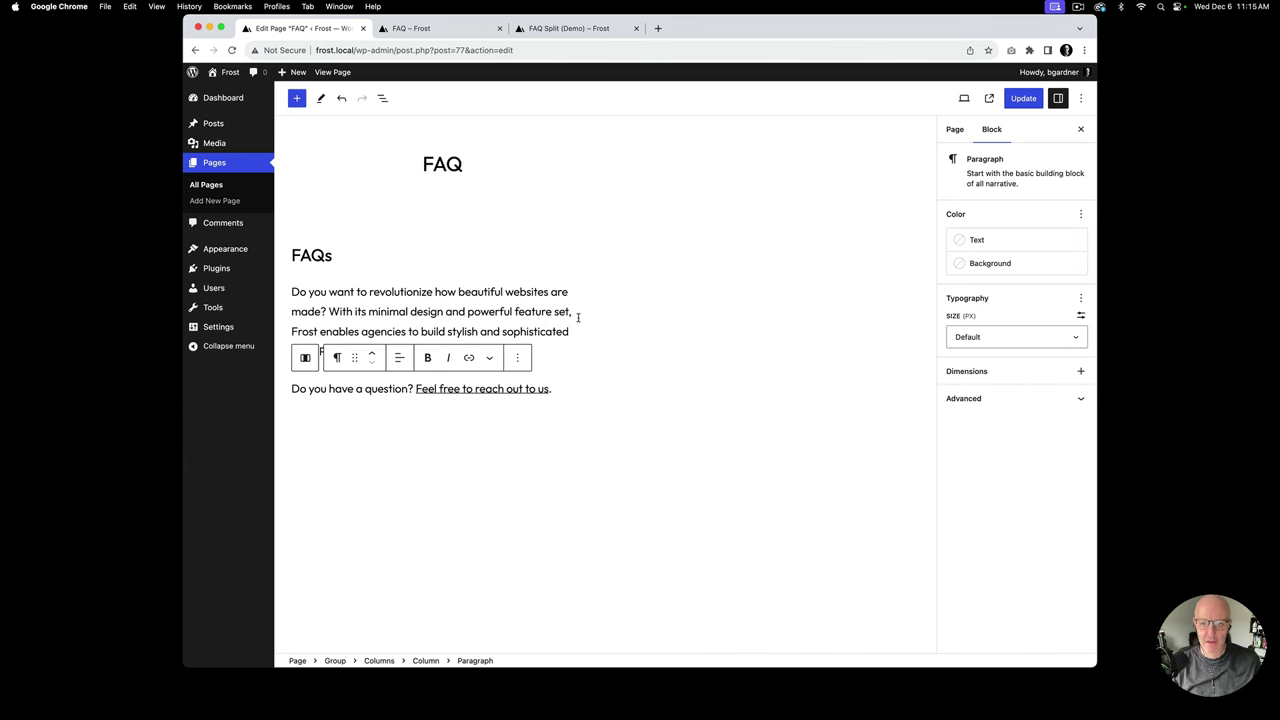
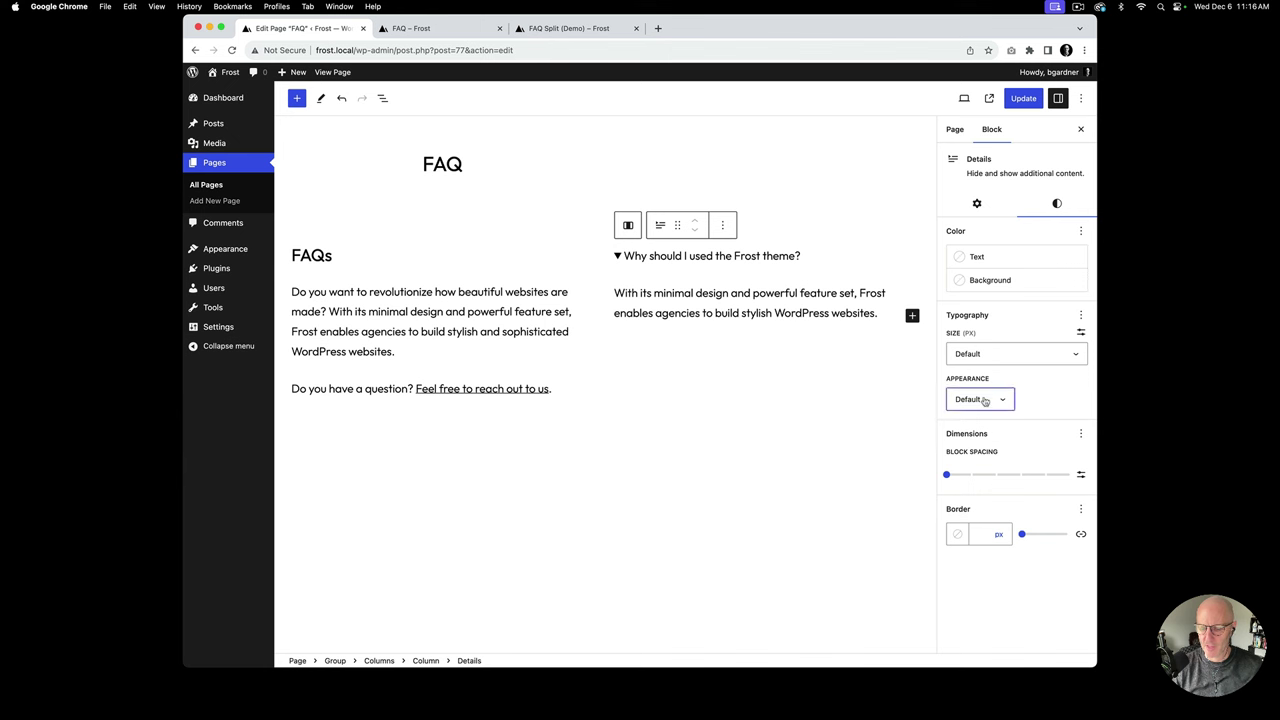
Step: Set the Details block's font appearance to Medium and the answer paragraph inside it to Light
click(985, 403)
click(973, 576)
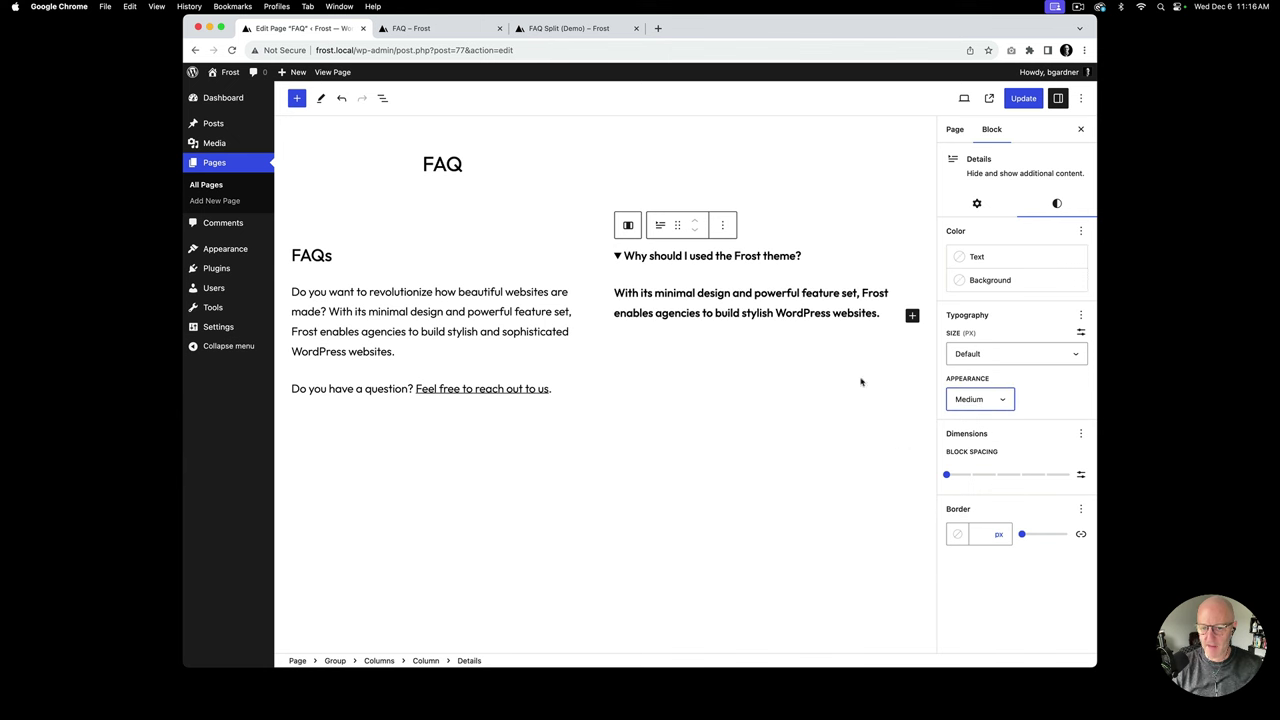
click(744, 297)
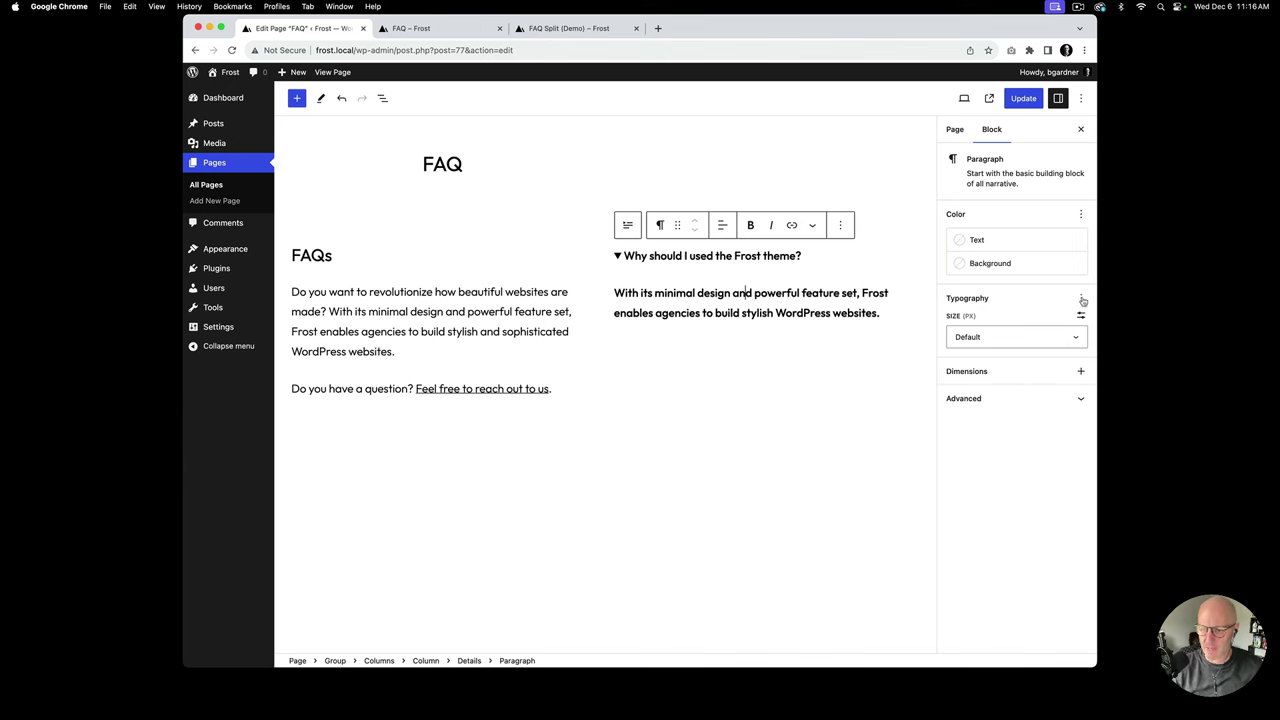
click(1082, 300)
click(968, 414)
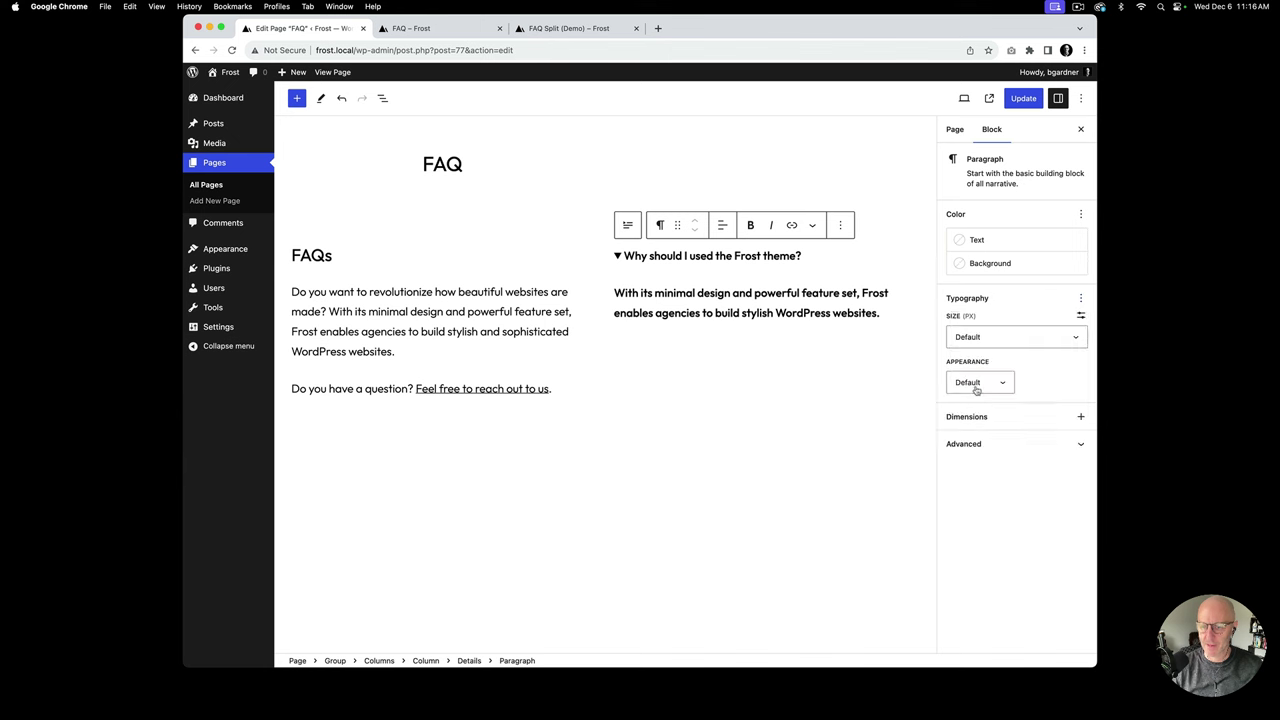
click(976, 390)
click(973, 508)
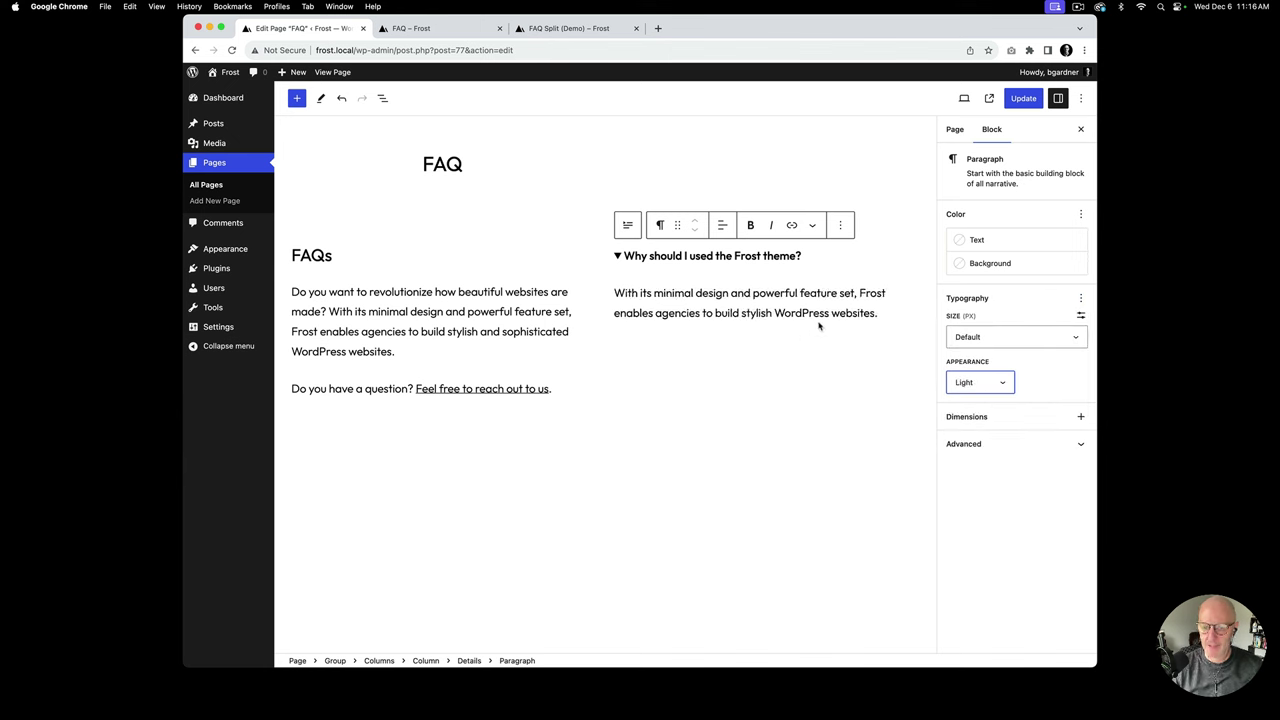
click(883, 317)
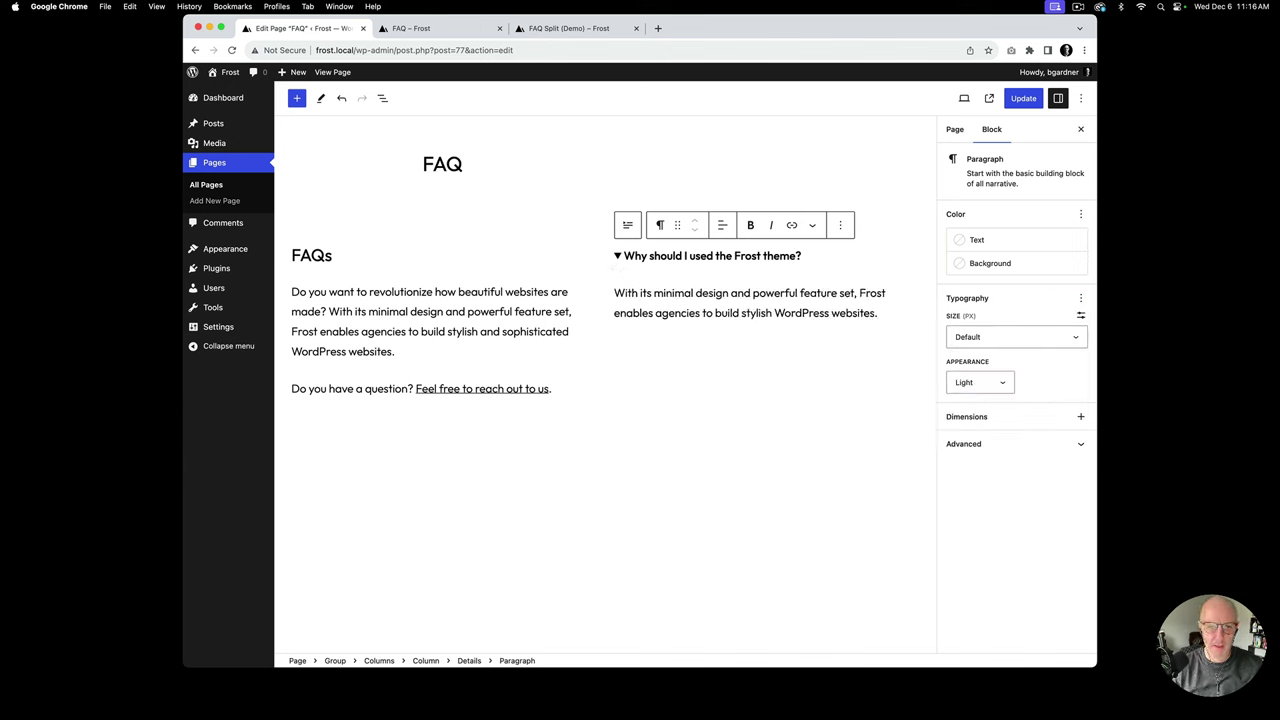
Step: Add a Separator block below the Details block in the second column and give it the Wide Line style
click(382, 98)
click(352, 222)
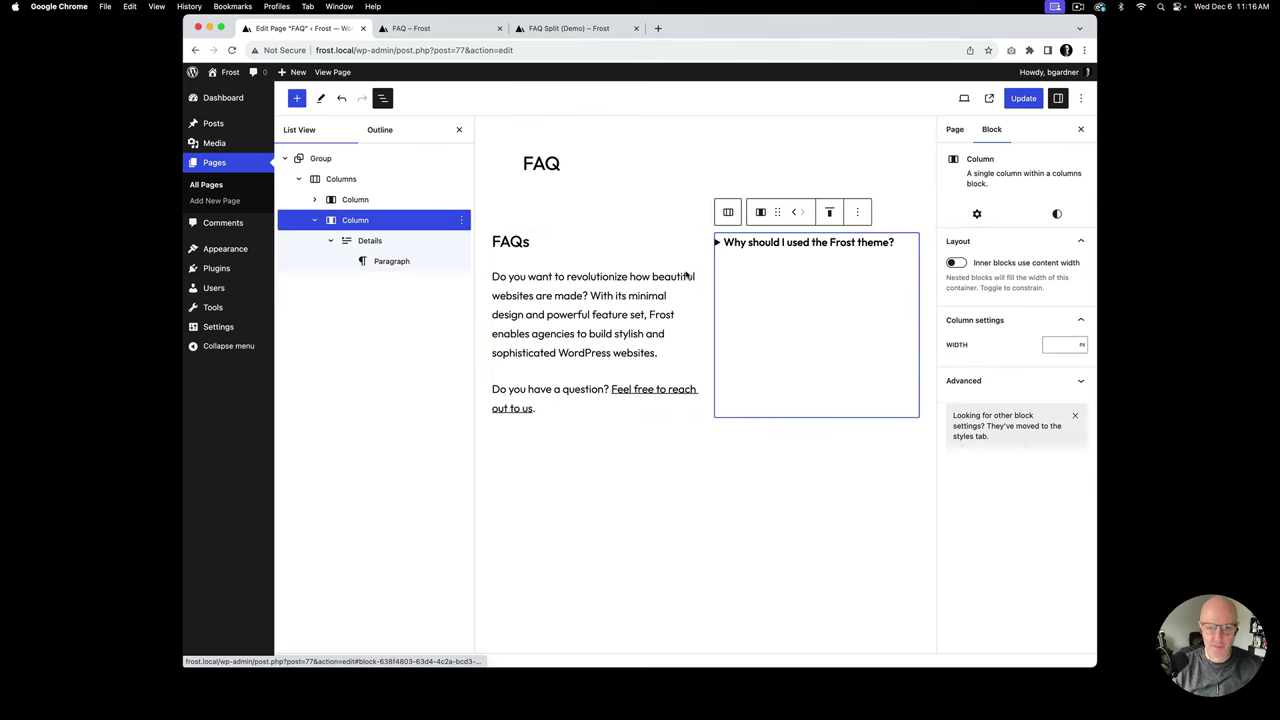
click(912, 412)
text(se)
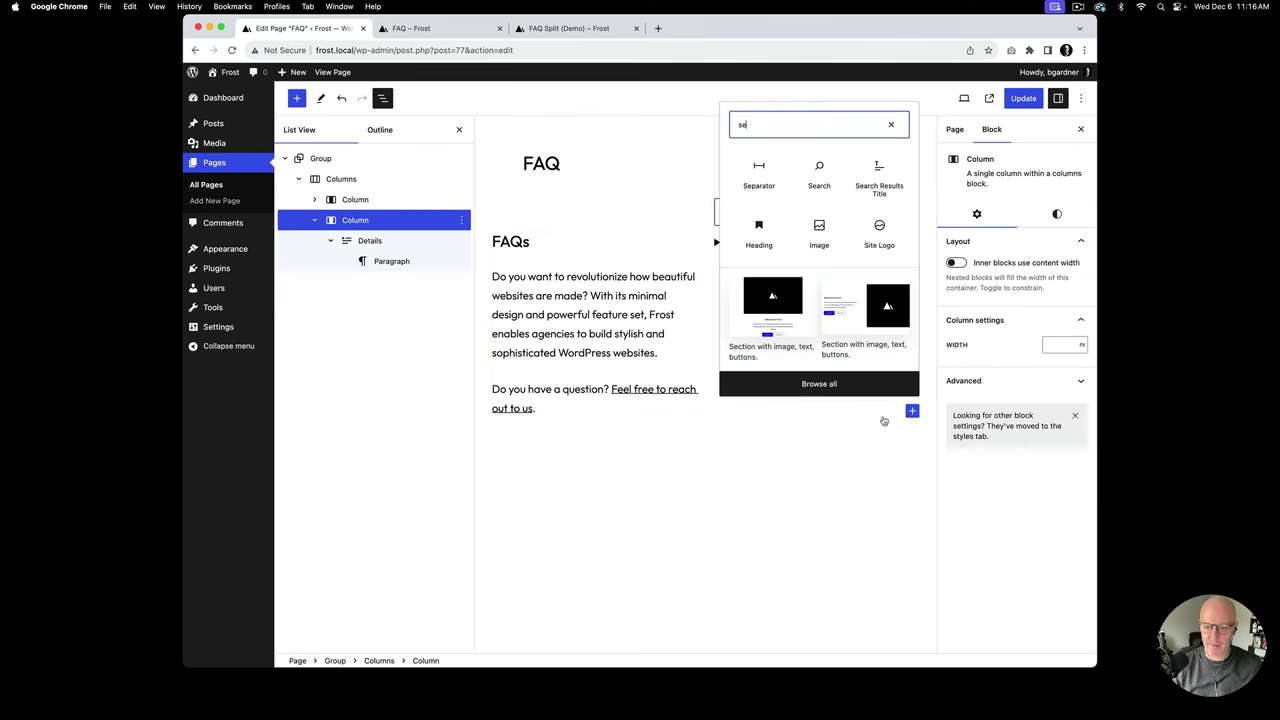
click(752, 165)
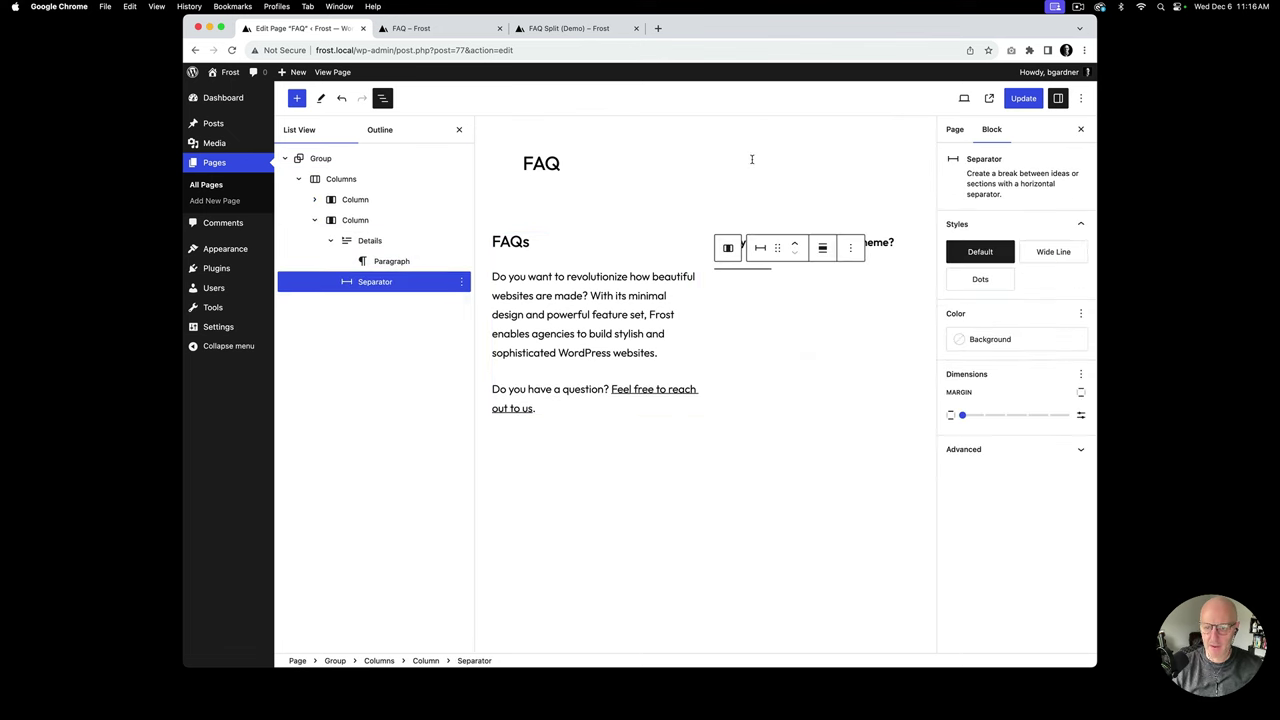
click(1053, 253)
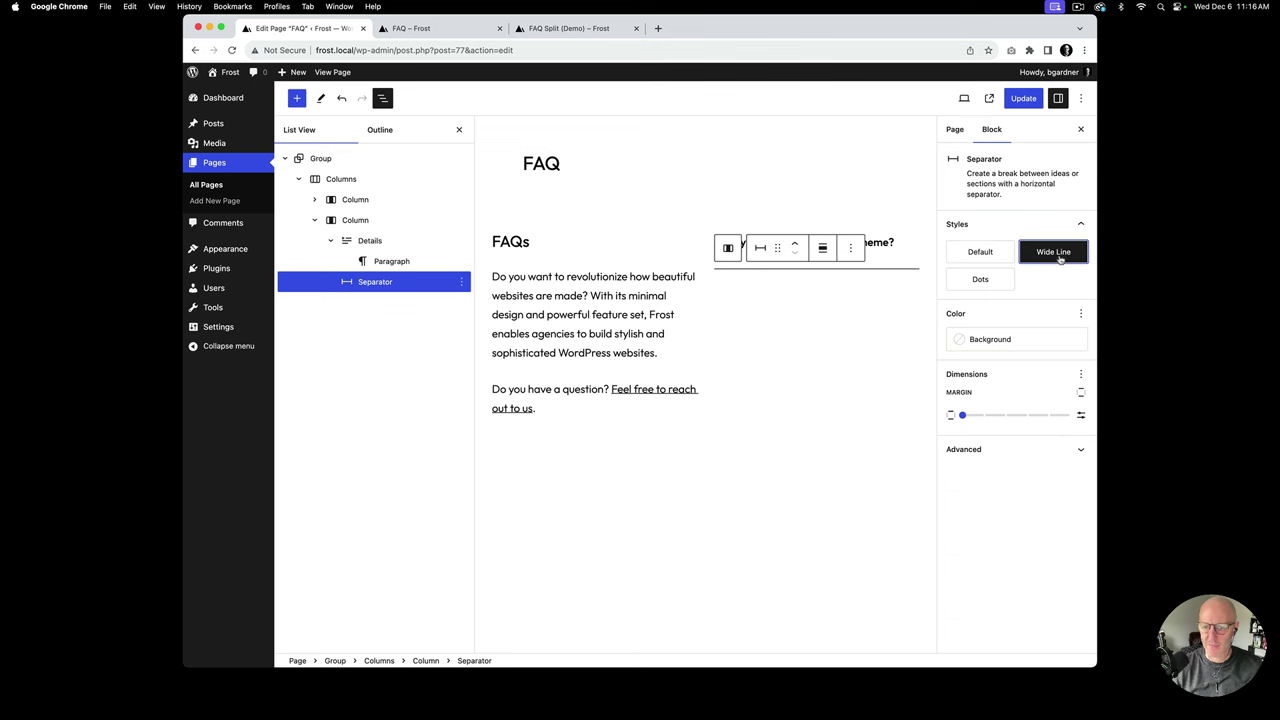
Step: Update the page and reload the live FAQ page to check the two-column layout
click(1022, 100)
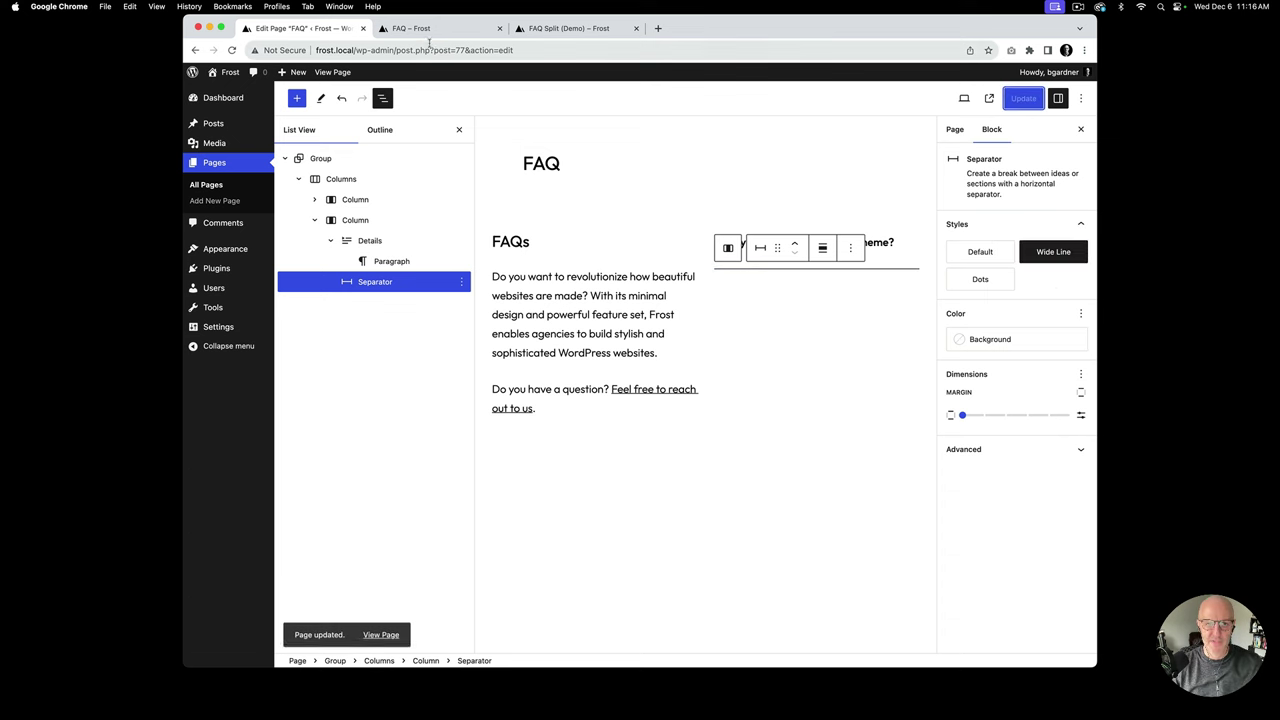
click(440, 33)
key(super+r)
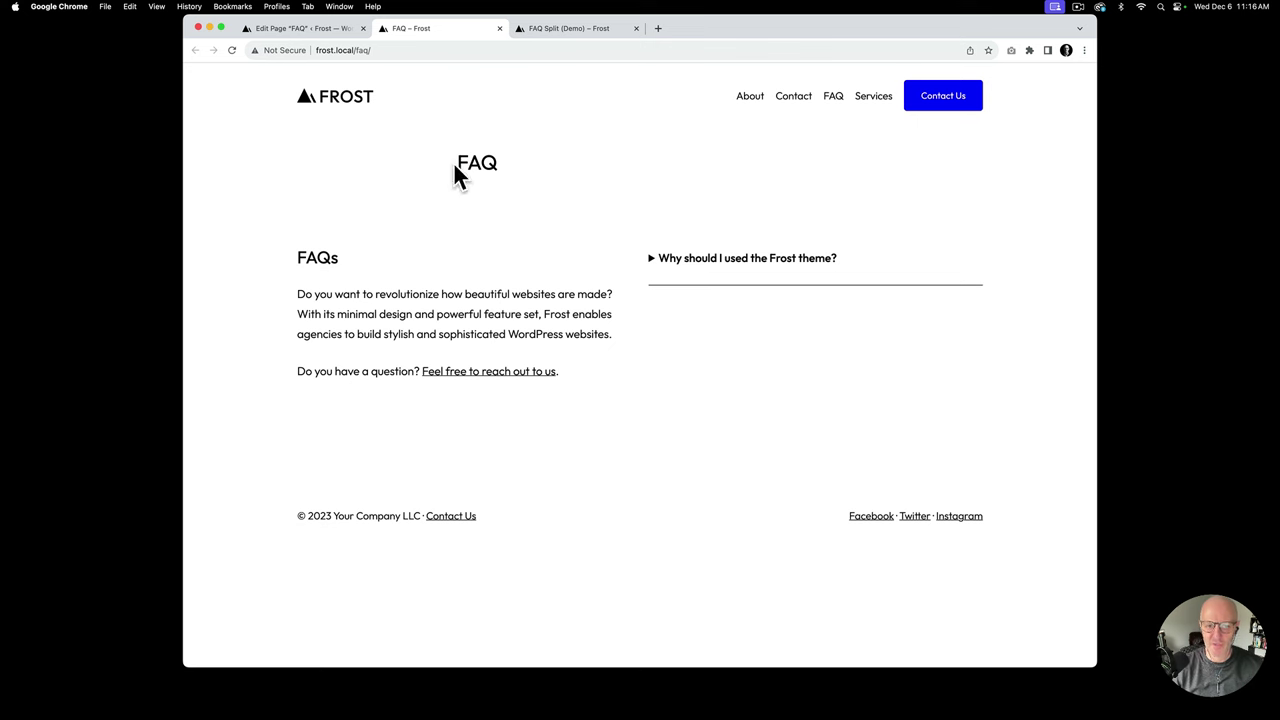
Step: Switch the page's template to No Title, update the page and view the live FAQ page
click(320, 28)
click(956, 130)
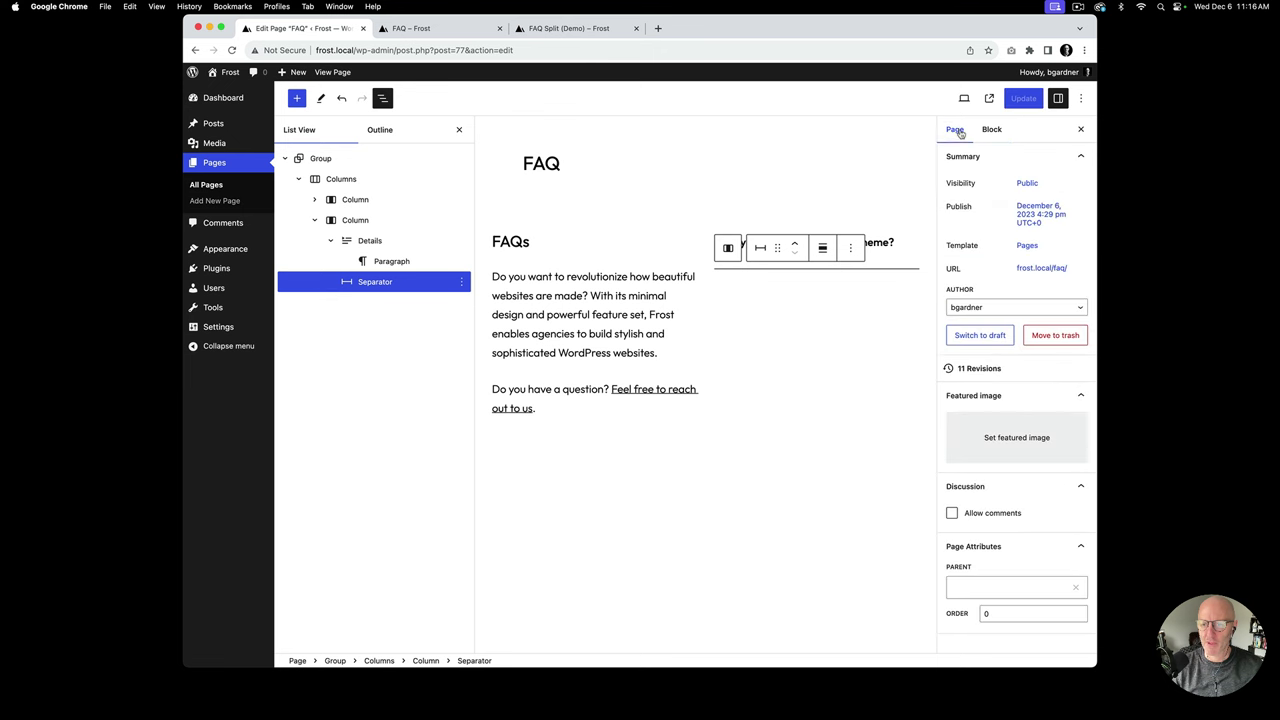
click(1025, 247)
click(1007, 330)
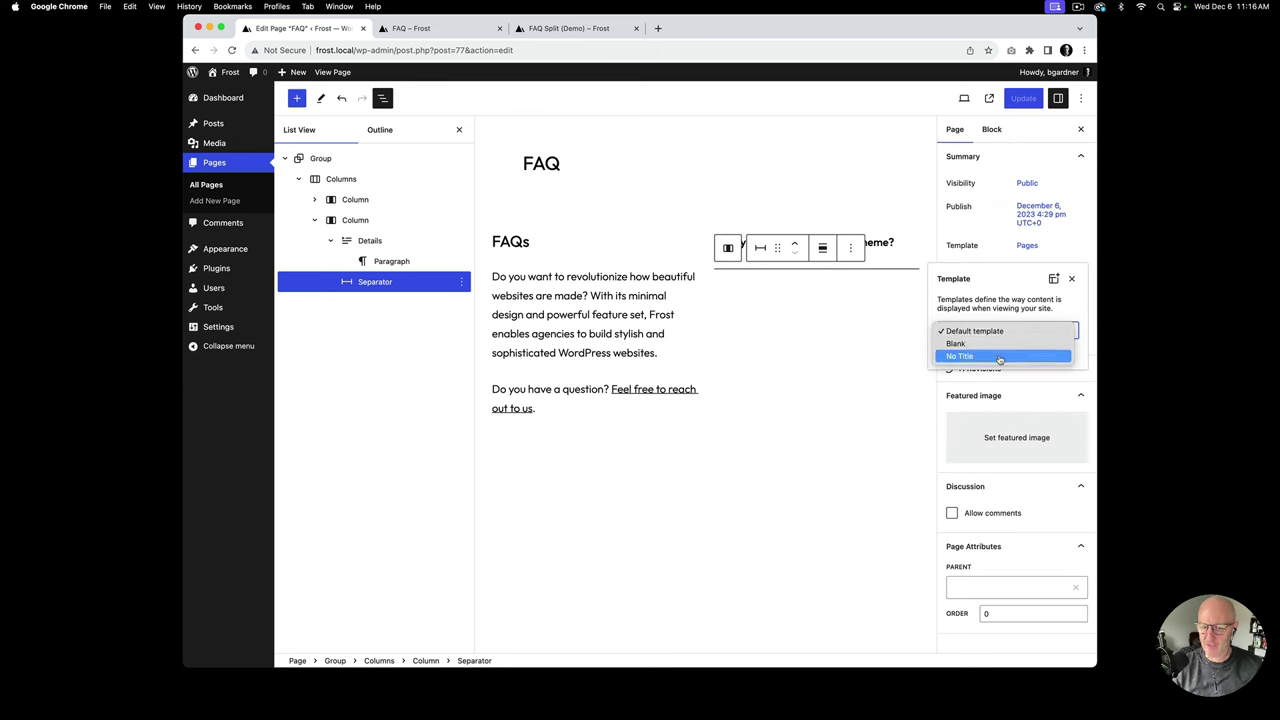
click(975, 355)
click(1023, 98)
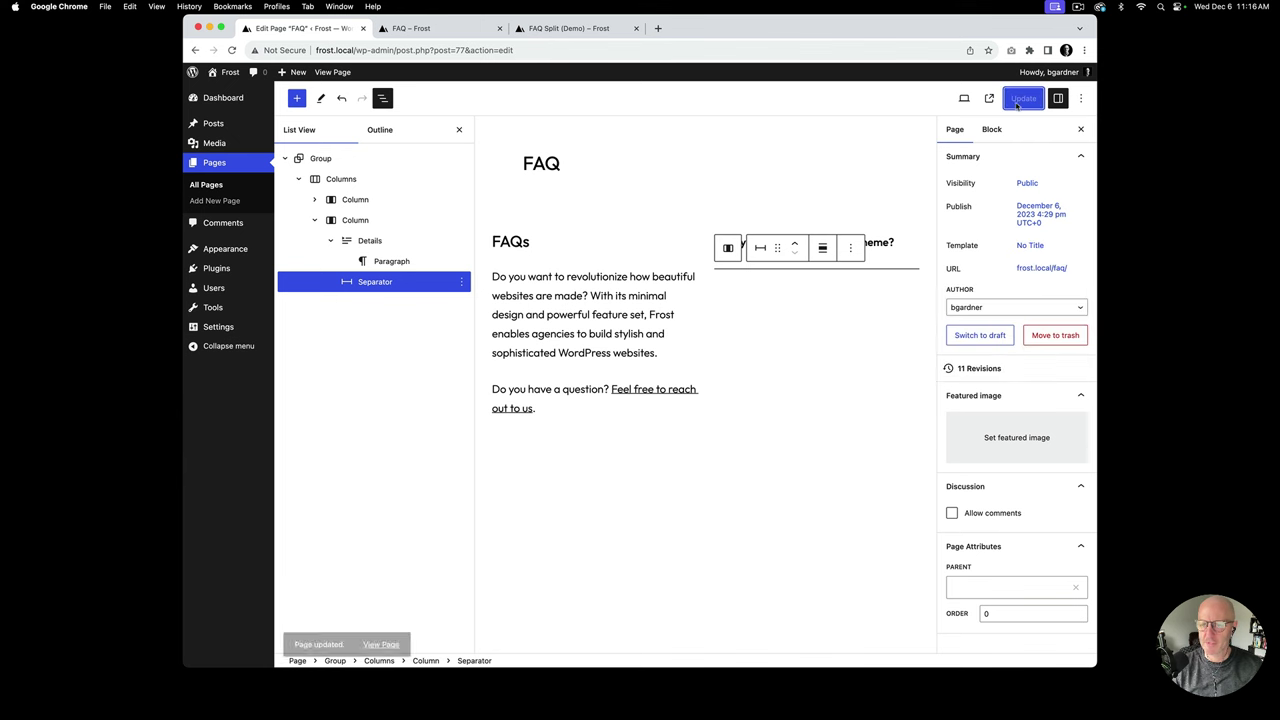
click(448, 30)
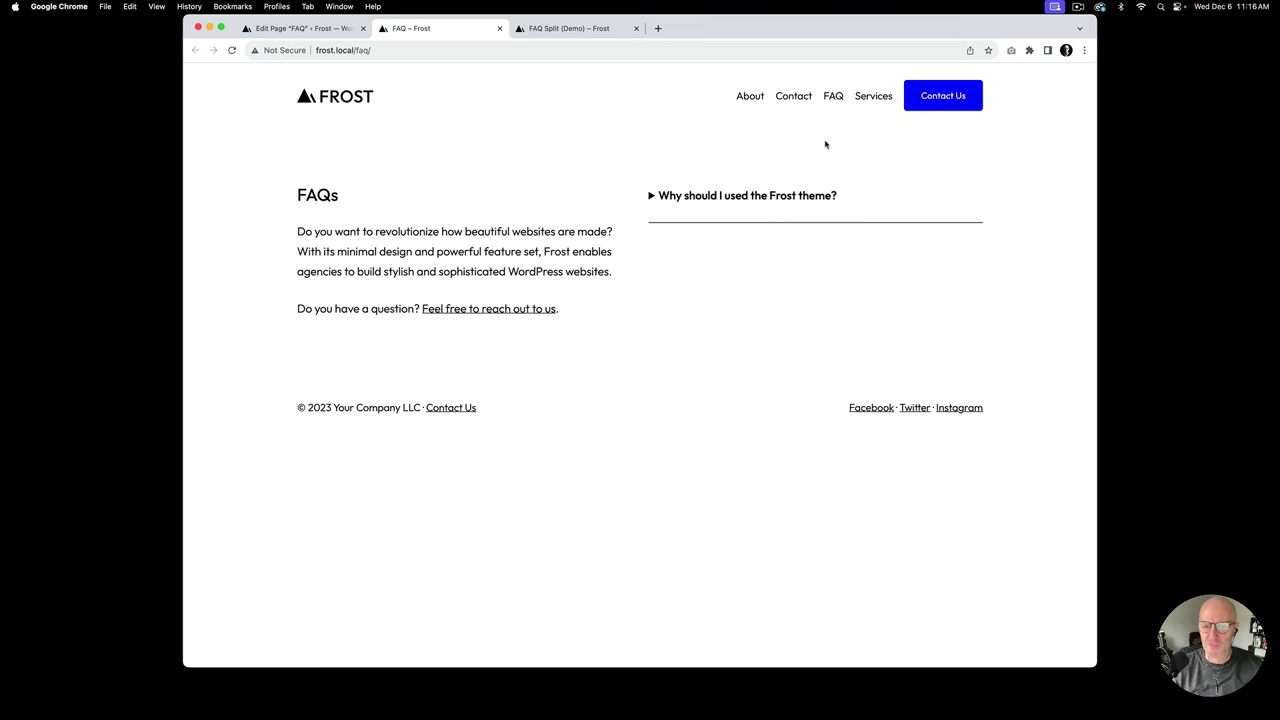
Step: Back in the editor, add a top margin of 10 px to the answer paragraph inside the Details block
click(310, 30)
click(370, 241)
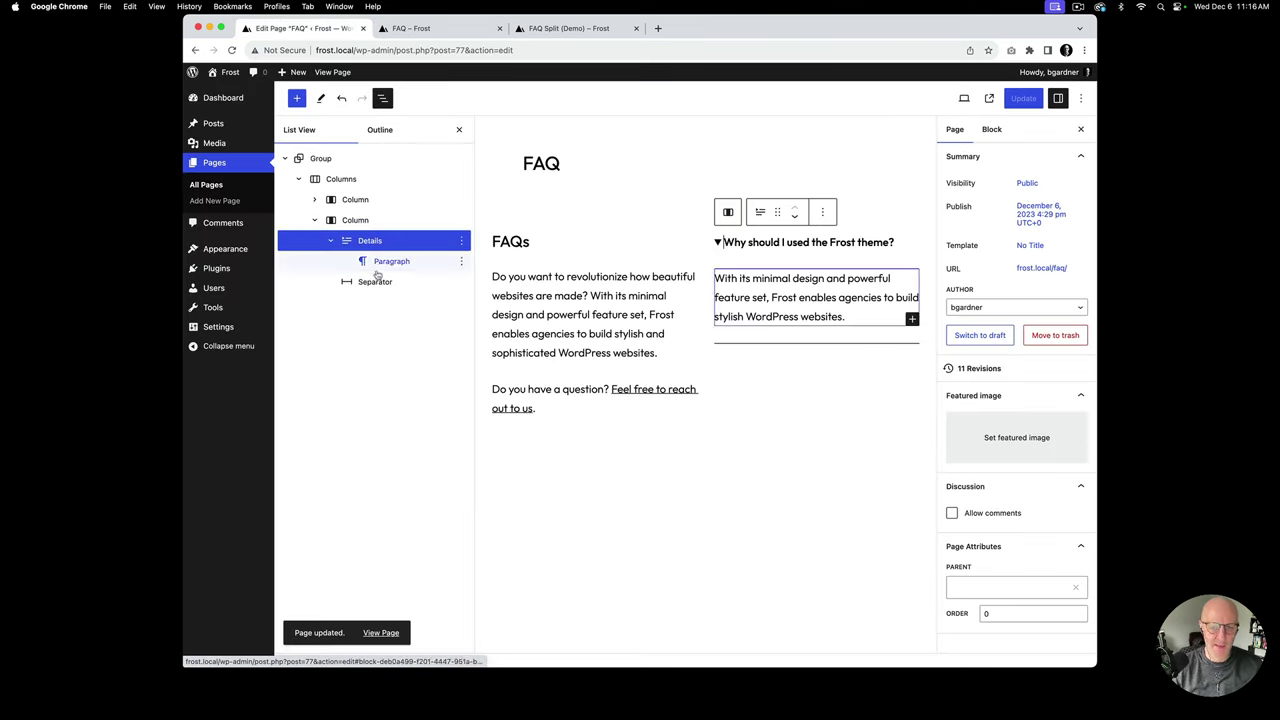
shift+click(380, 281)
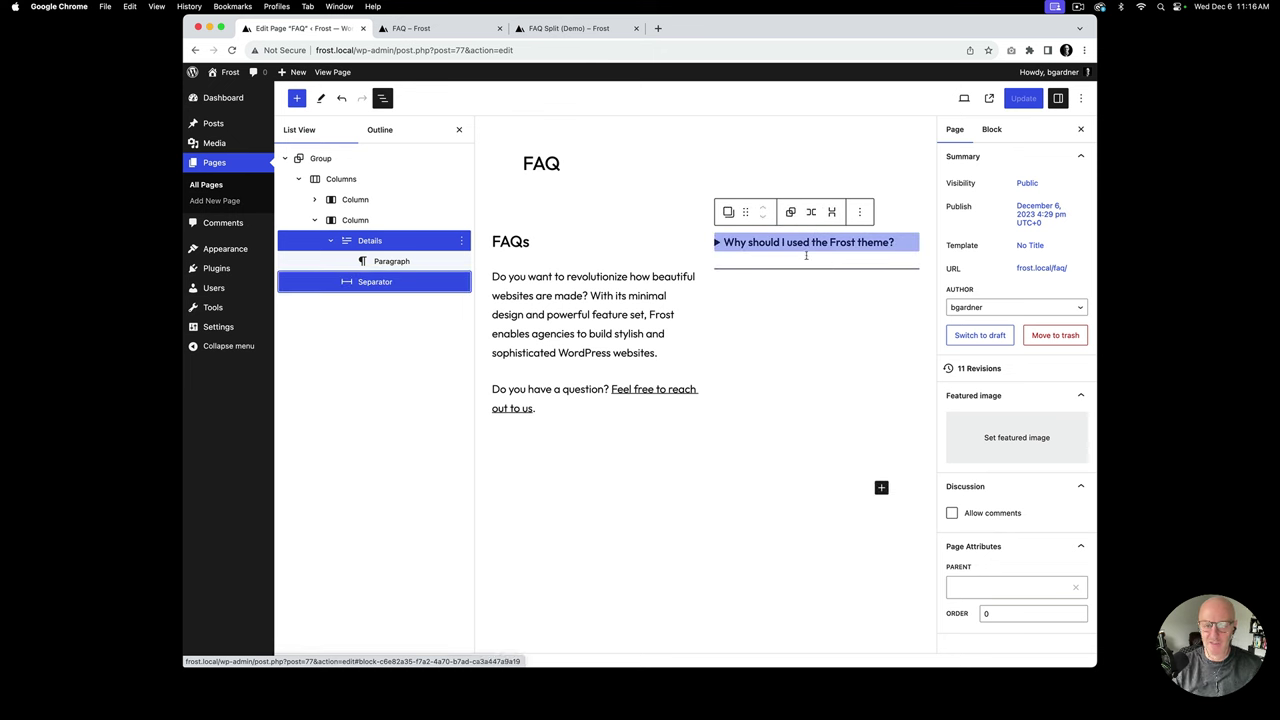
click(394, 261)
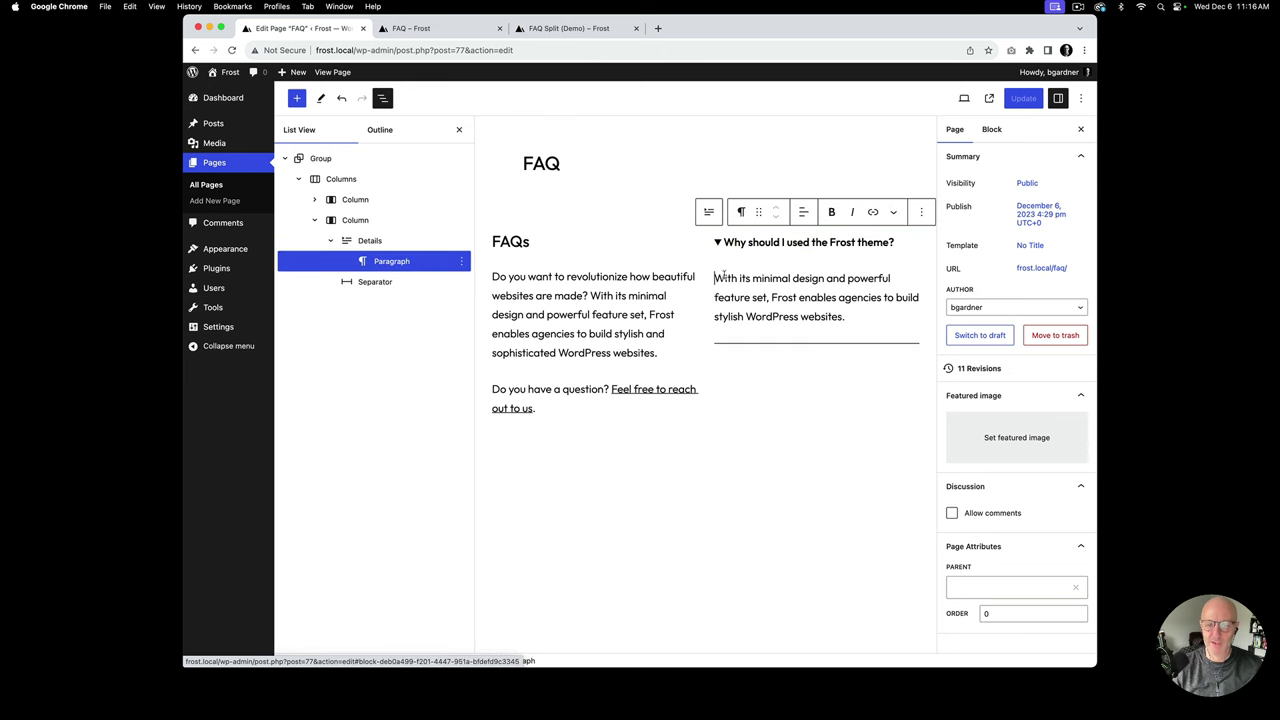
click(991, 129)
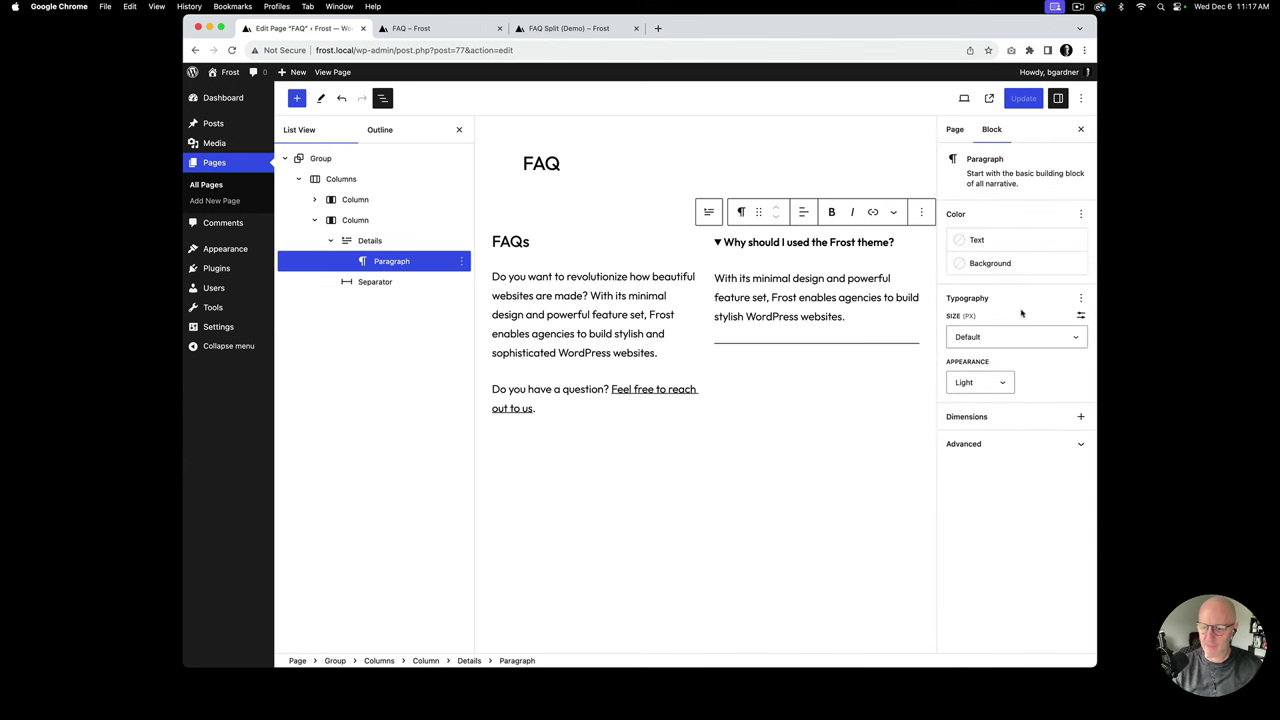
click(1080, 416)
click(1000, 485)
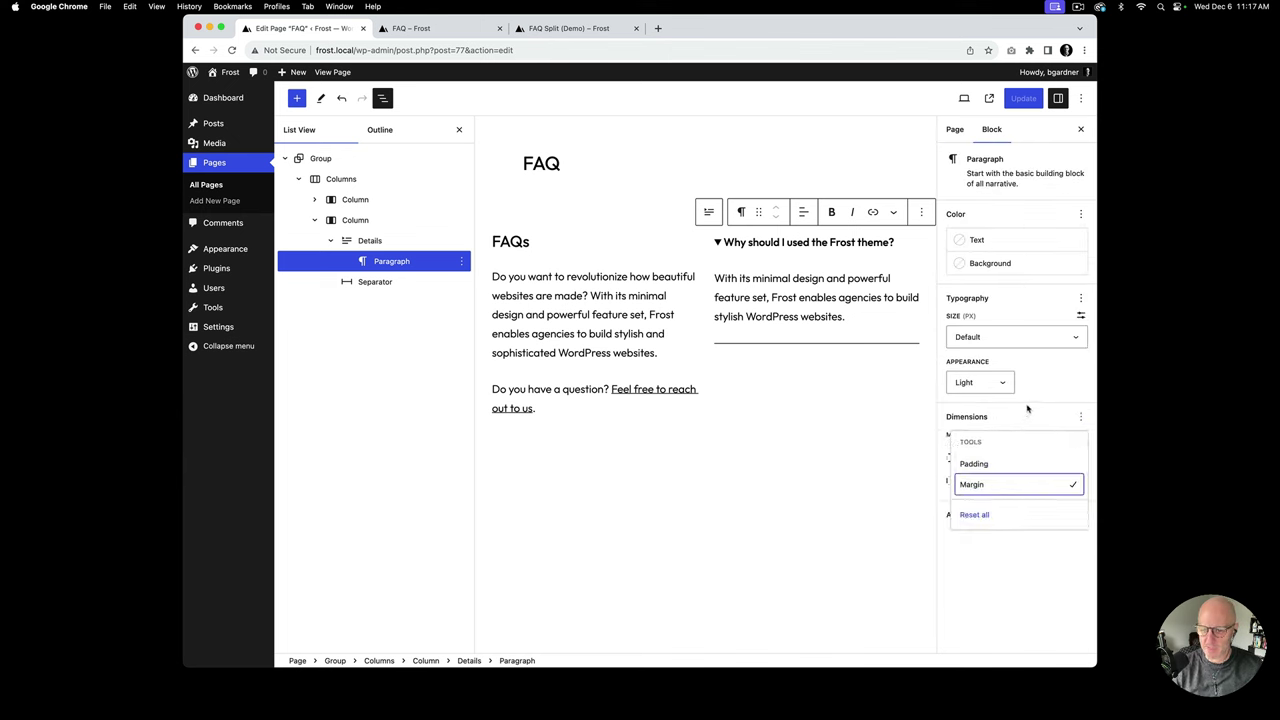
click(1041, 451)
click(1080, 434)
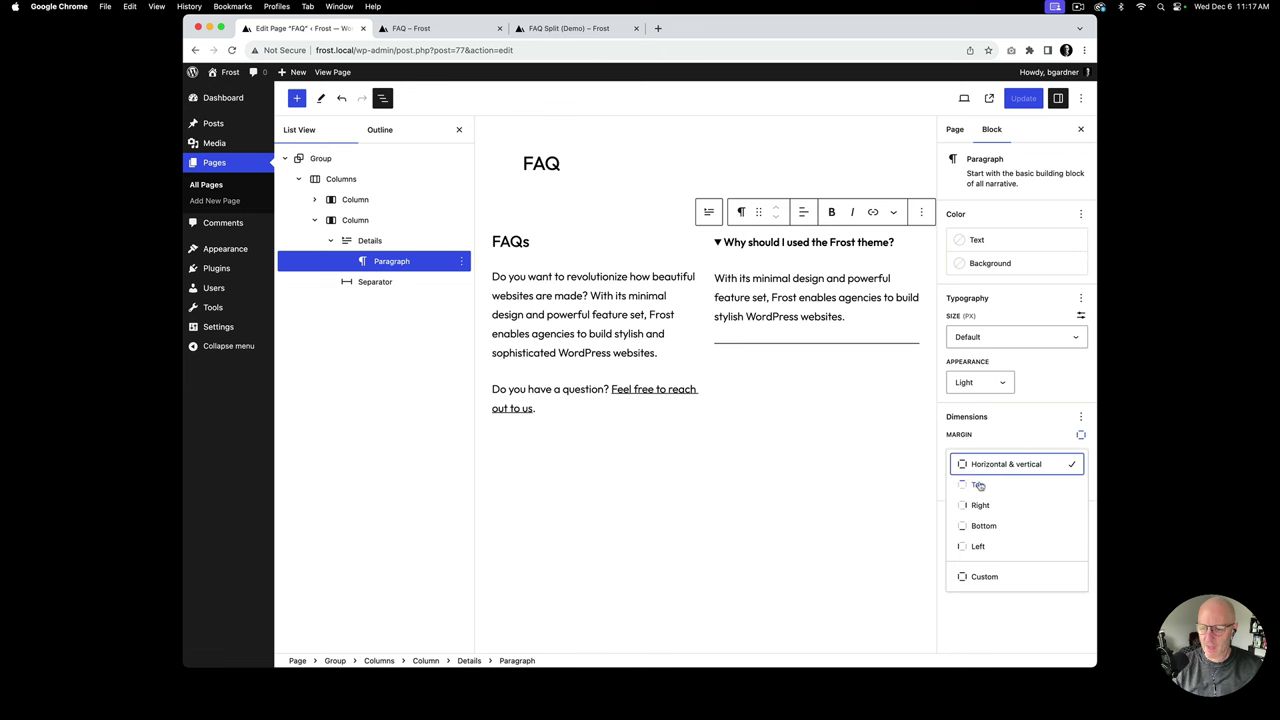
click(978, 485)
click(955, 457)
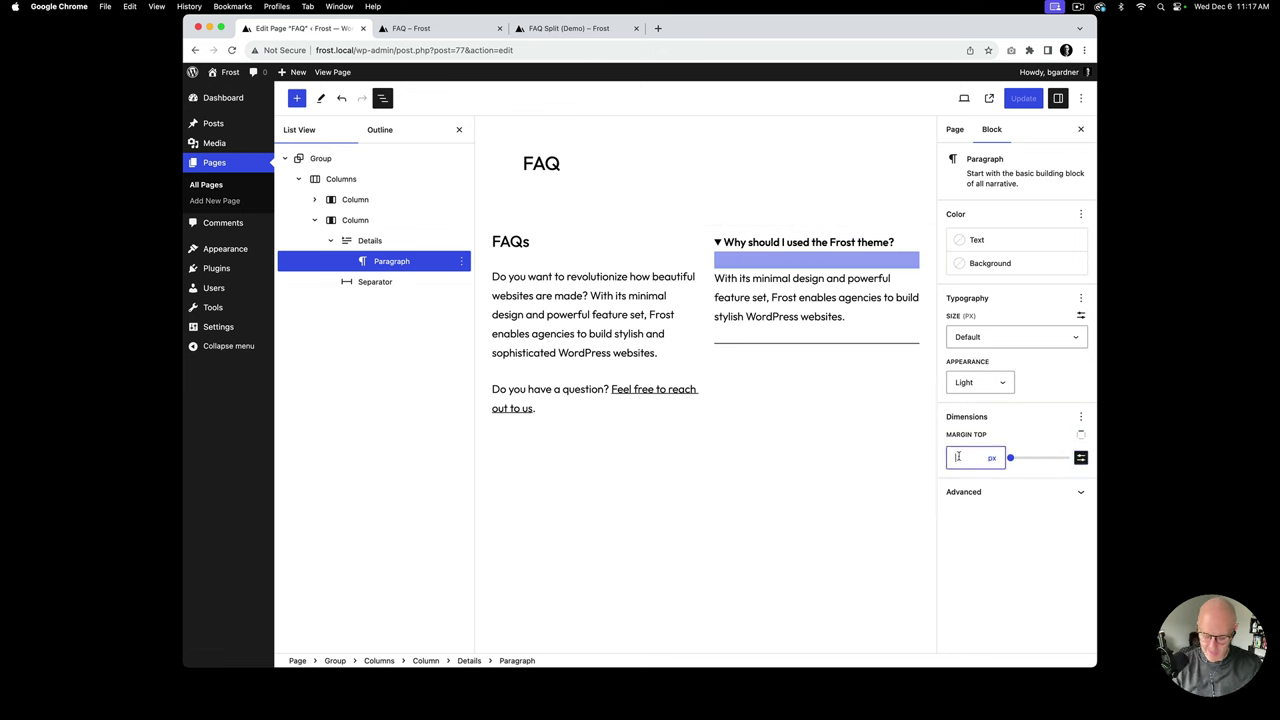
text(0)
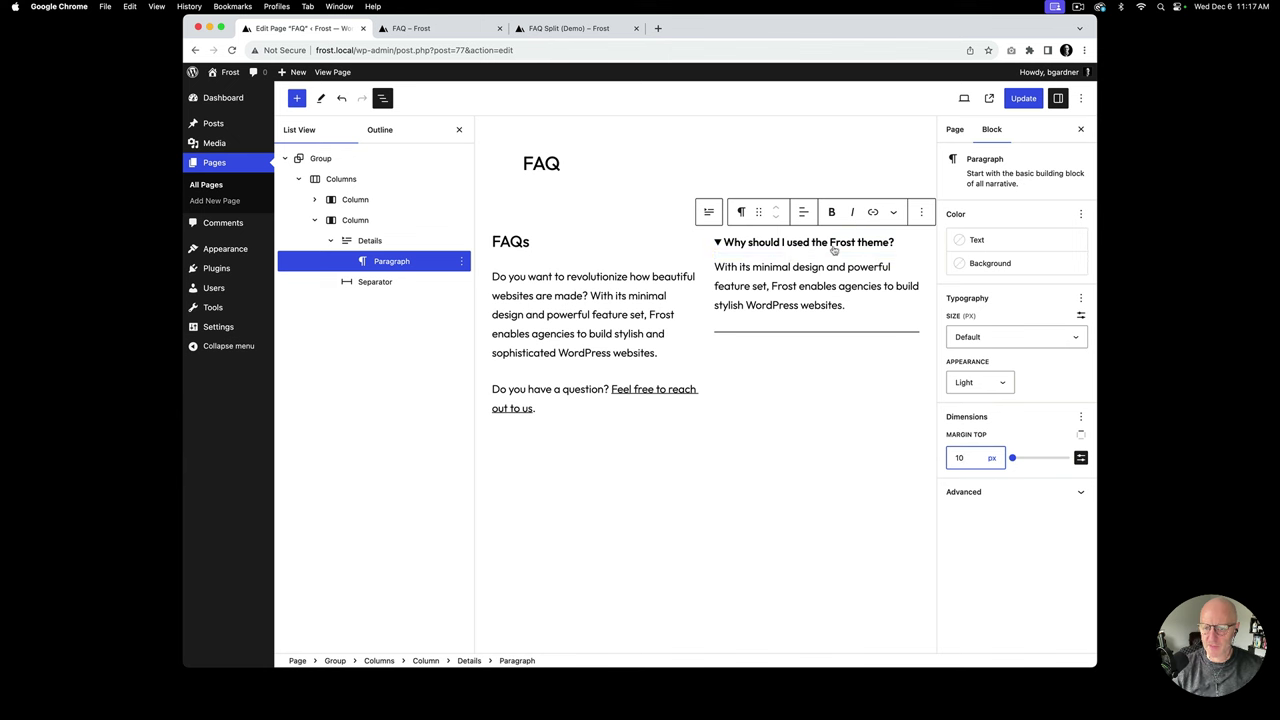
Step: Duplicate the Details and Separator pair four times in the second column to make five FAQ items
click(370, 241)
shift+click(380, 283)
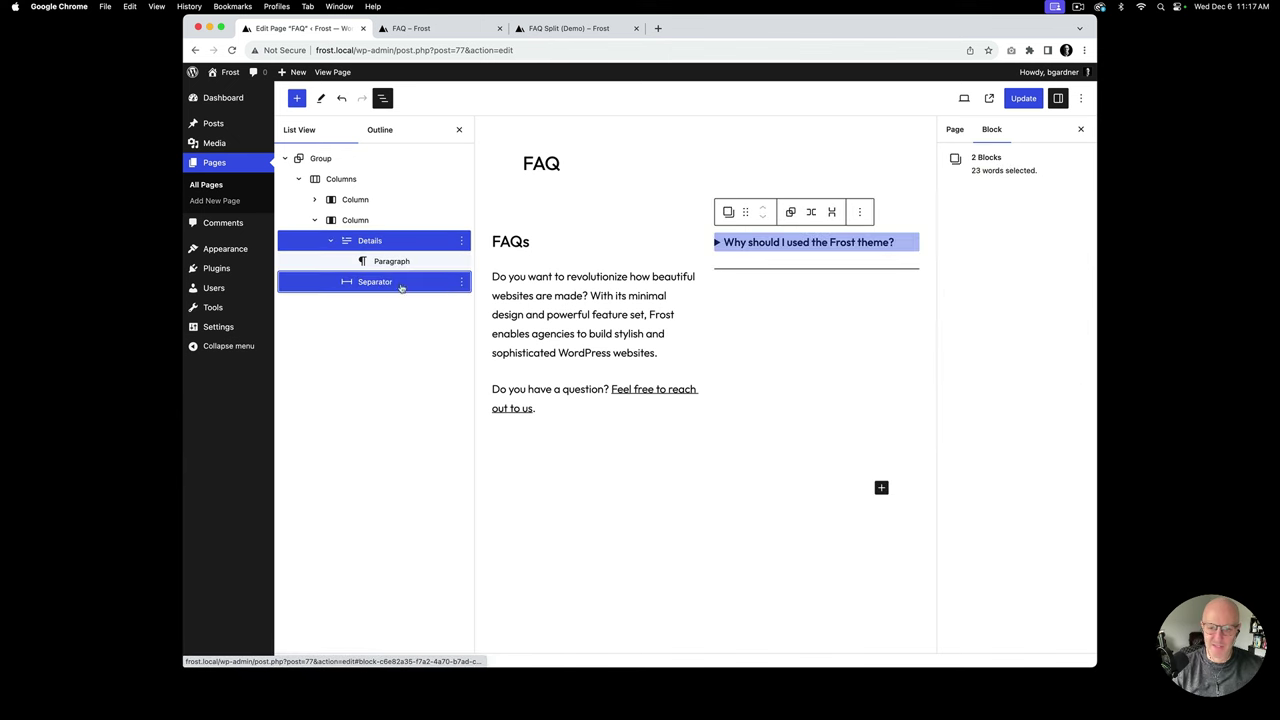
click(859, 211)
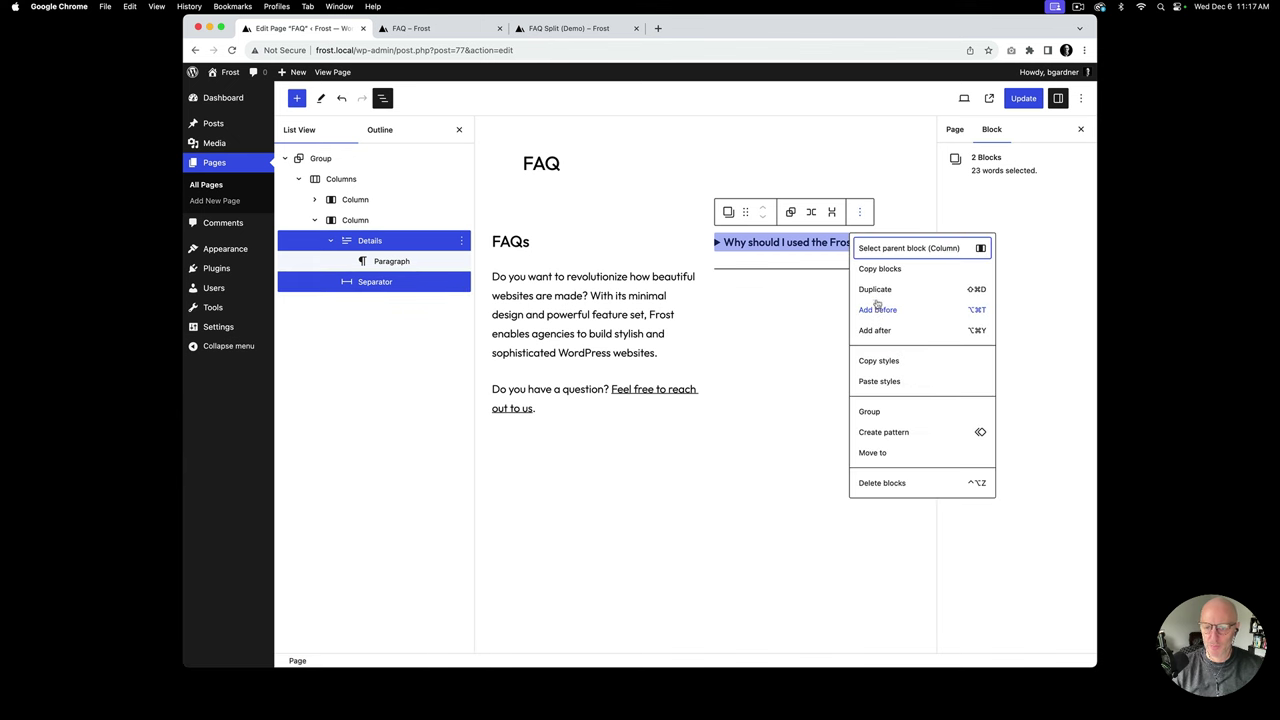
click(875, 291)
click(859, 266)
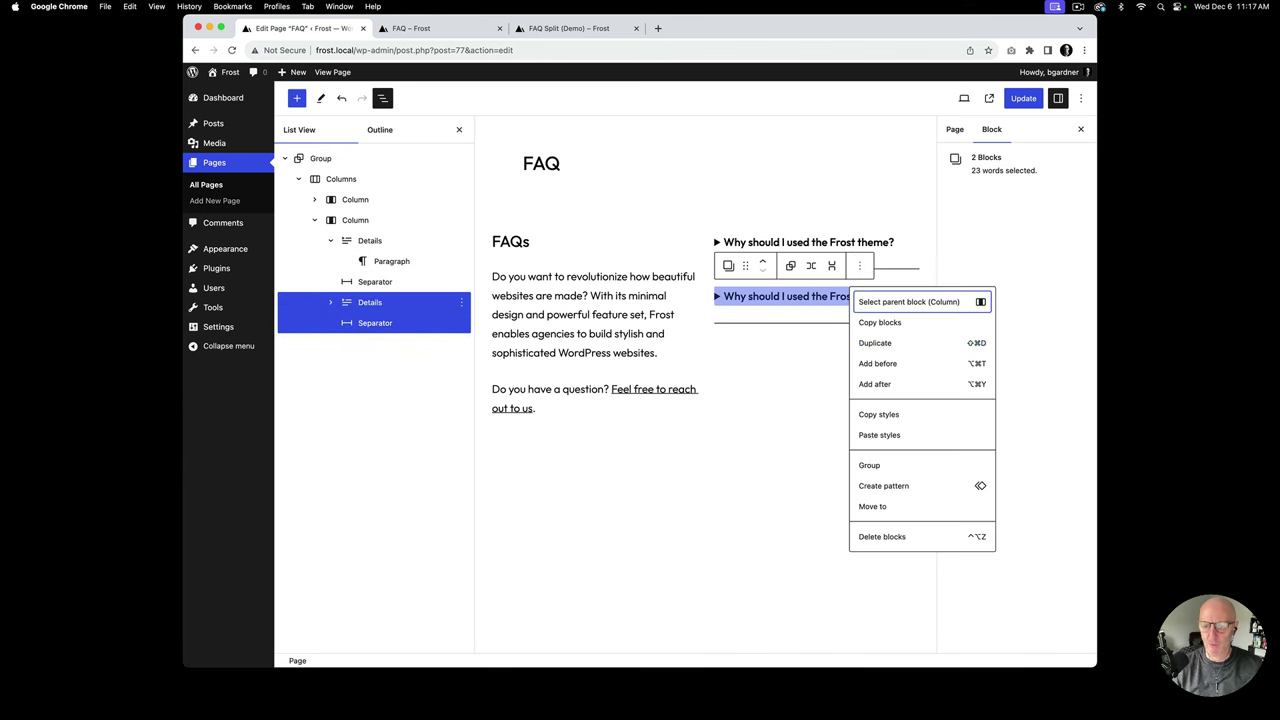
click(872, 343)
click(859, 320)
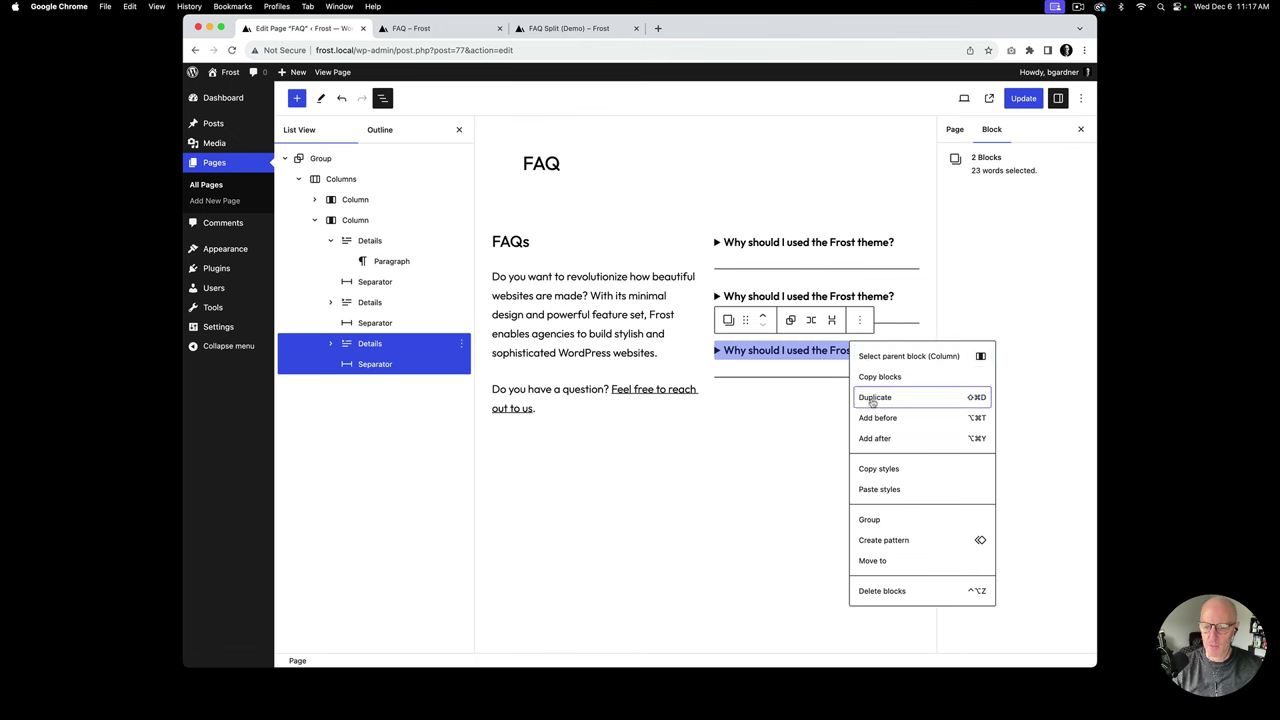
click(870, 398)
click(862, 375)
click(876, 452)
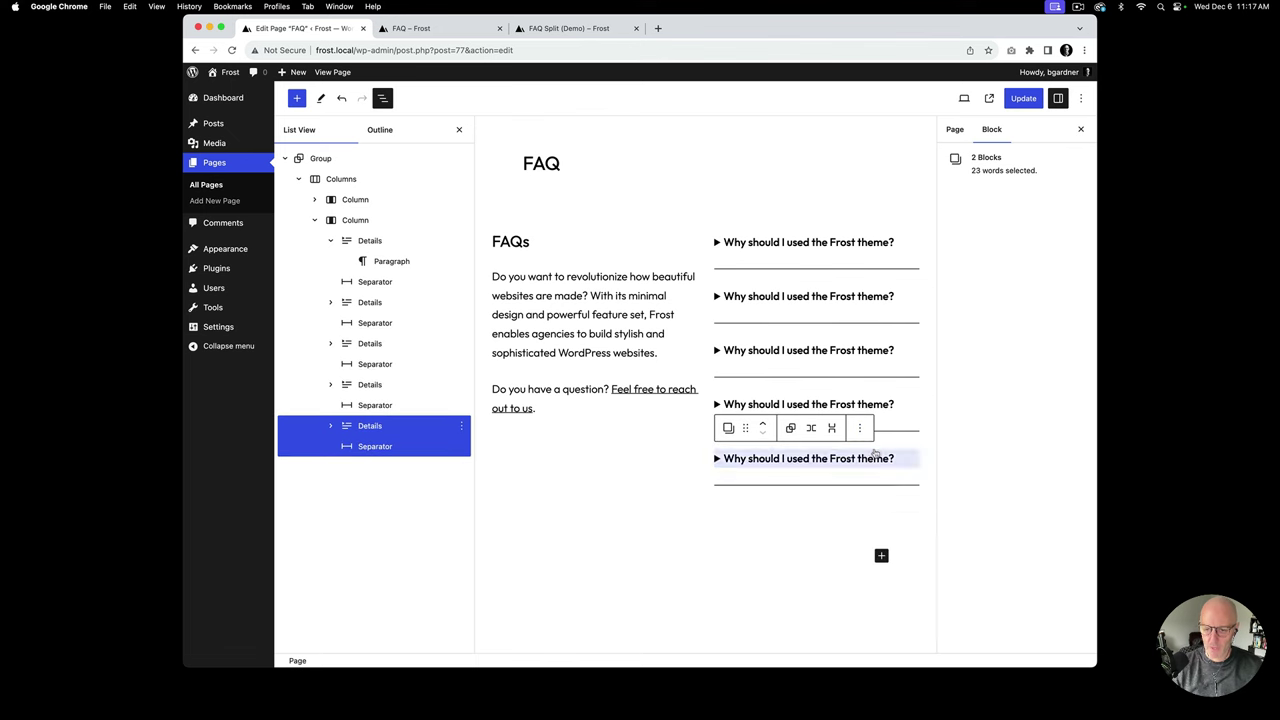
Step: Save the page with the duplicated FAQ items and reload the live FAQ page to view them
click(1015, 99)
click(410, 28)
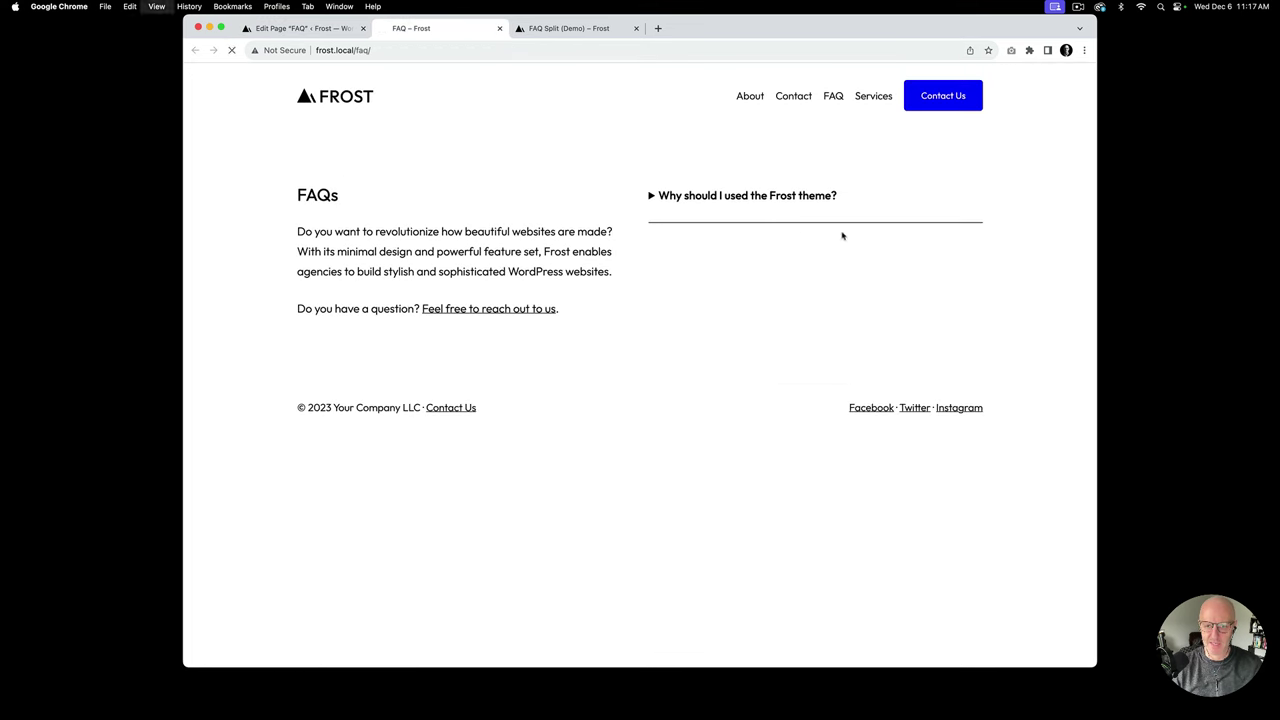
key(super+r)
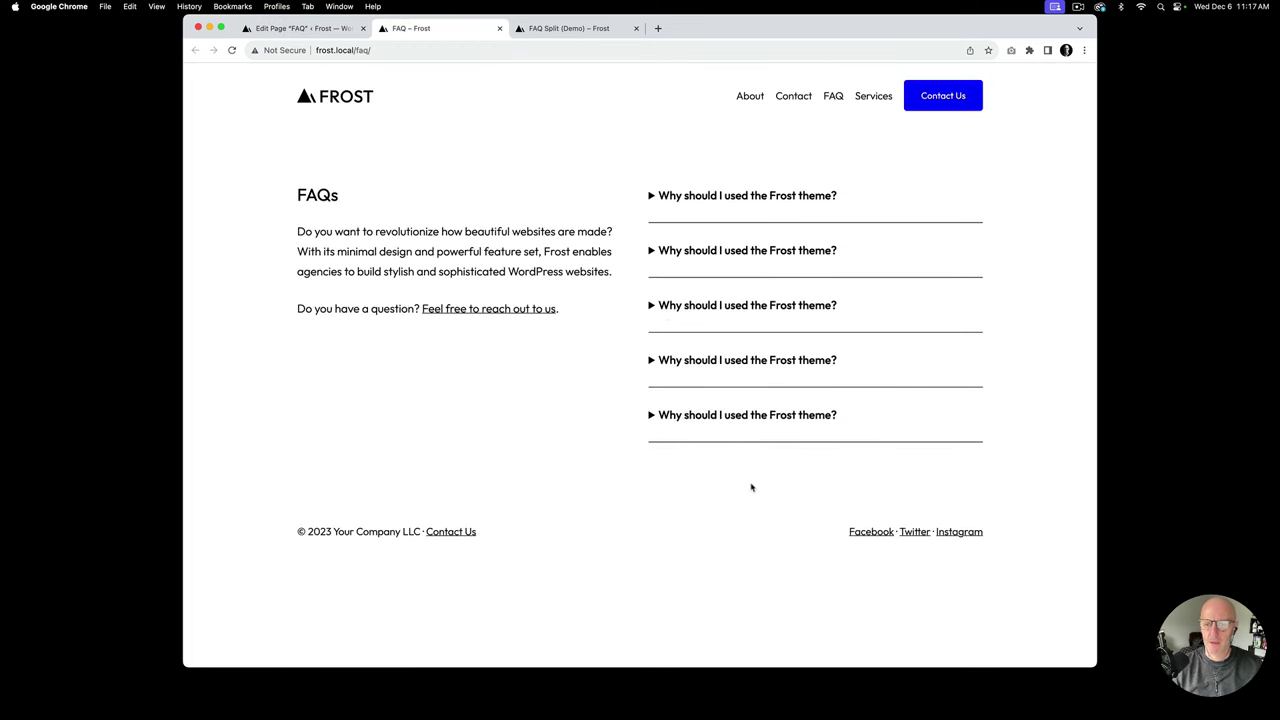
Step: After checking the FAQ Split demo, group all Details and Separator blocks in the second column into one Group block
click(567, 33)
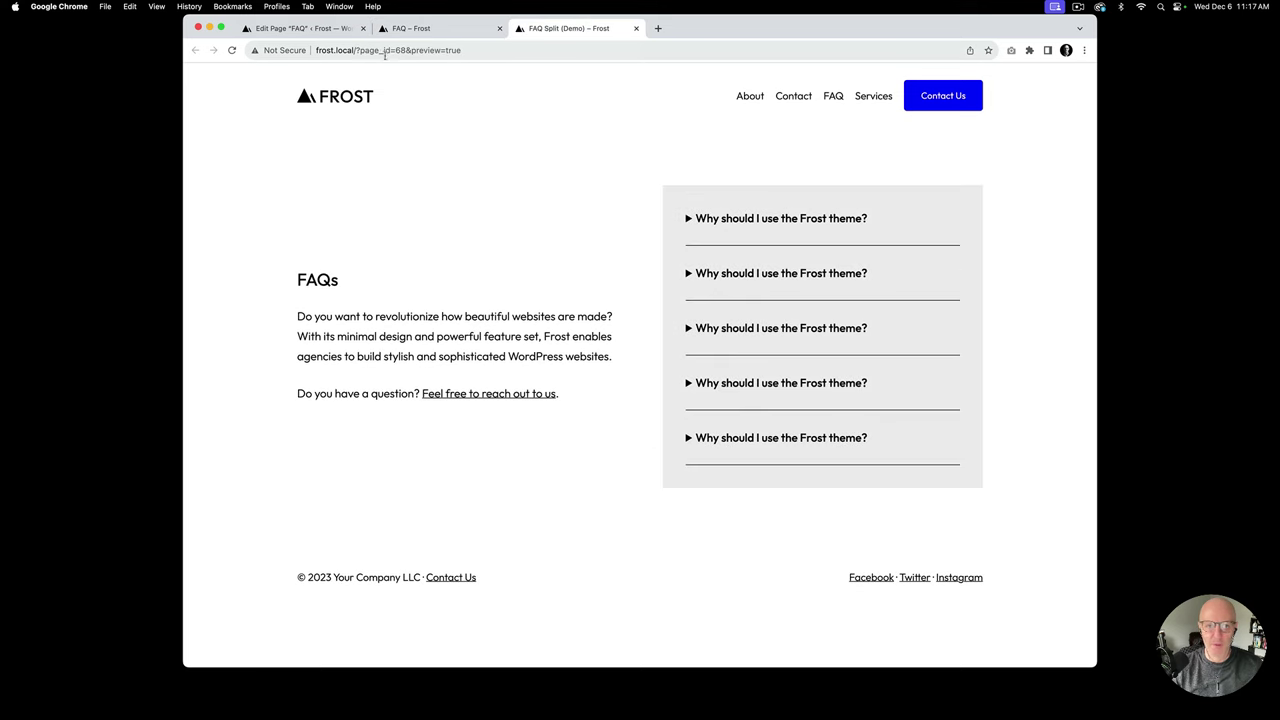
click(320, 30)
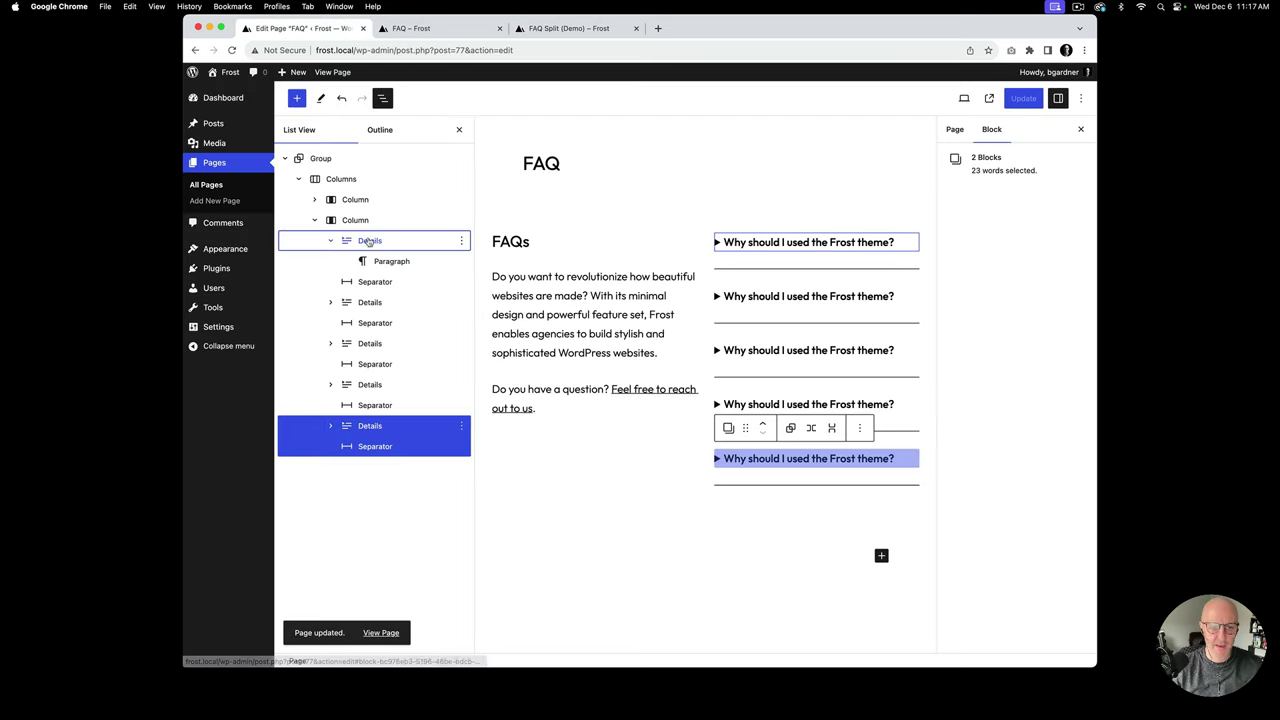
click(368, 241)
shift+click(376, 446)
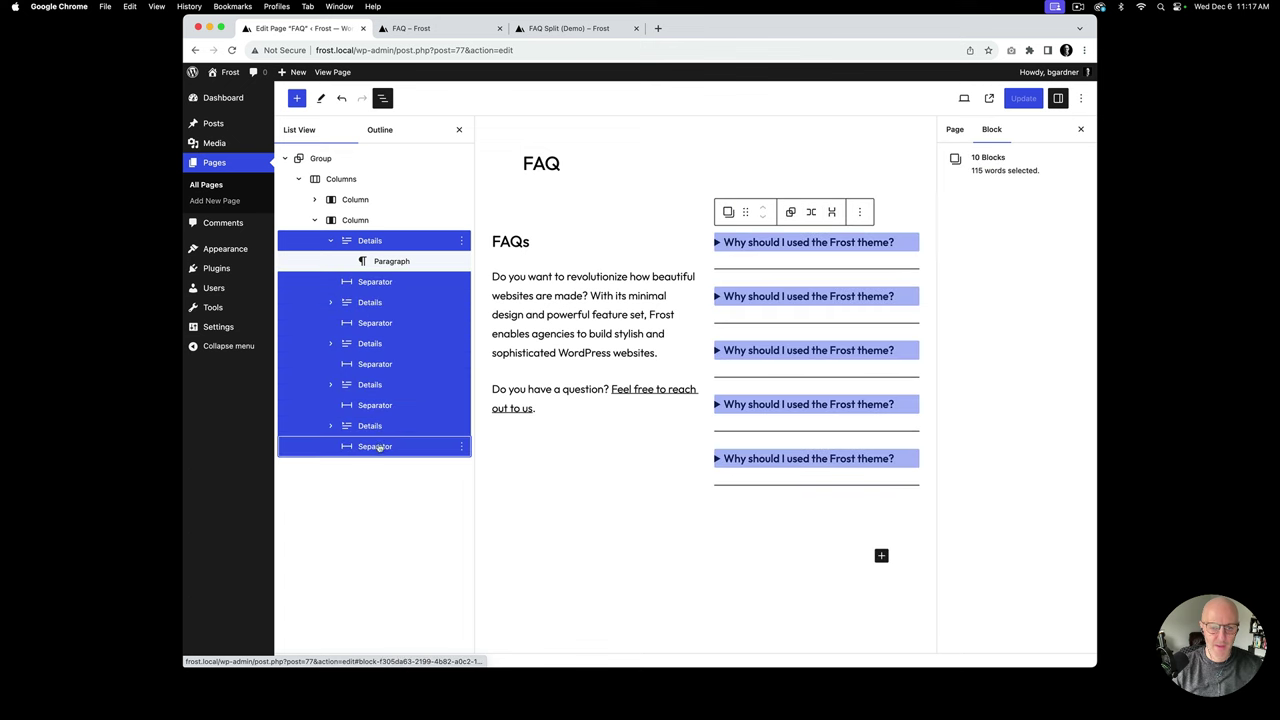
click(860, 214)
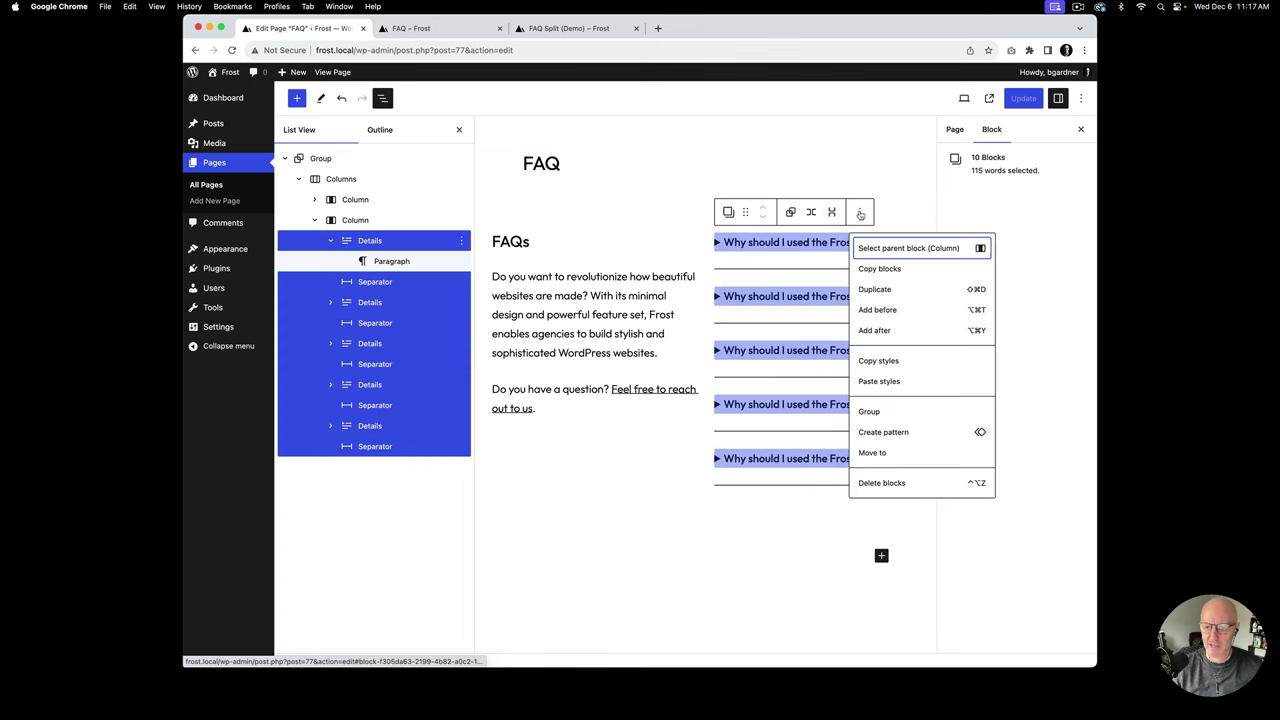
click(869, 411)
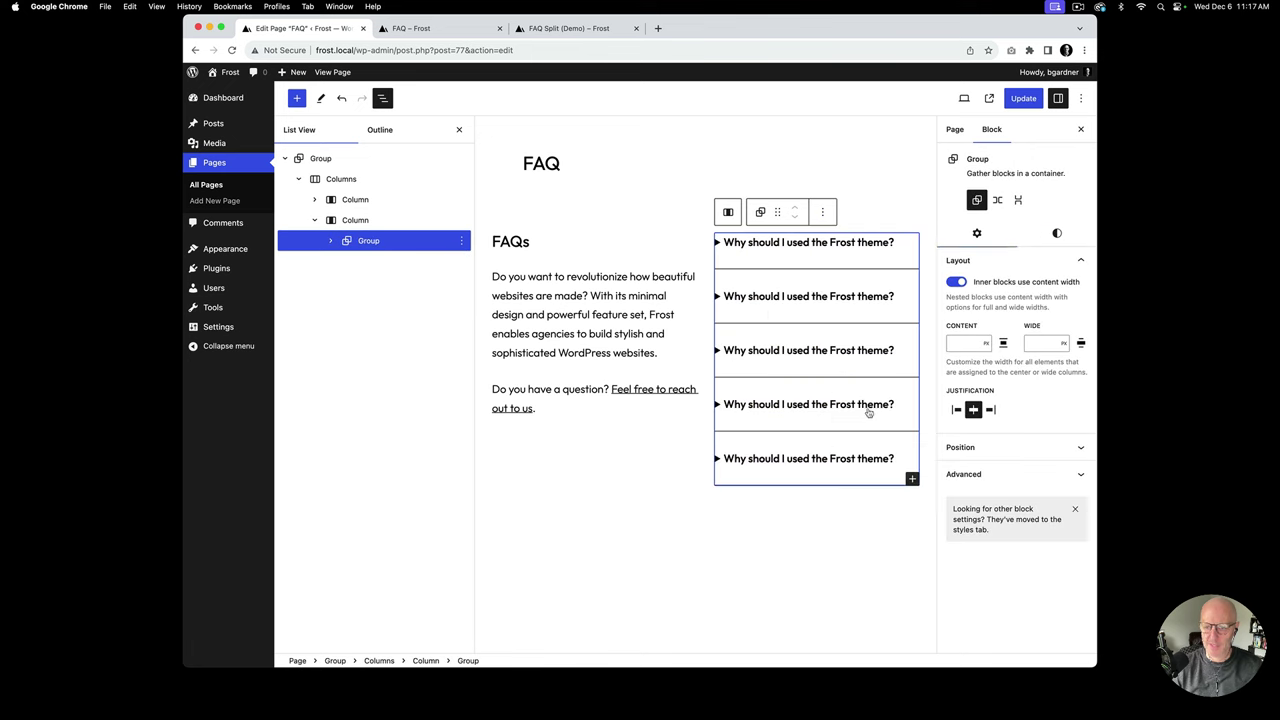
Step: Give the new FAQ group the Neutral #EEEEEE background and Small vertical and horizontal padding
click(1058, 240)
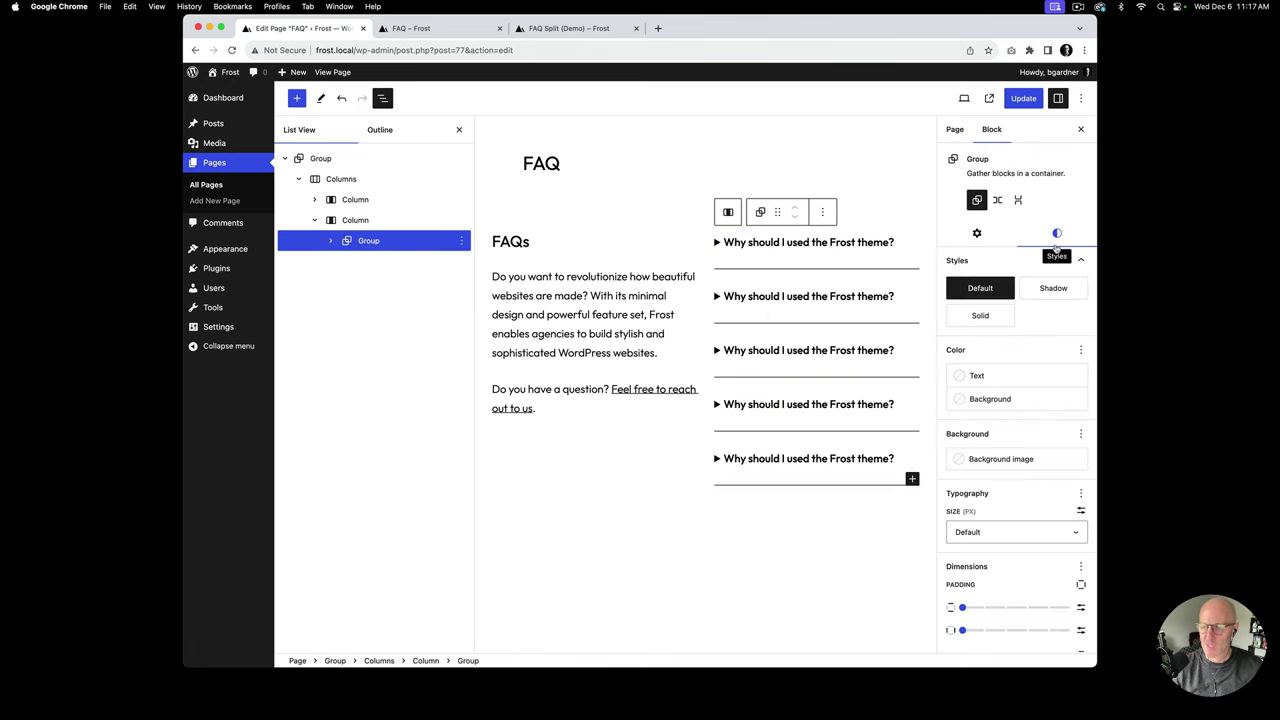
click(990, 399)
click(887, 531)
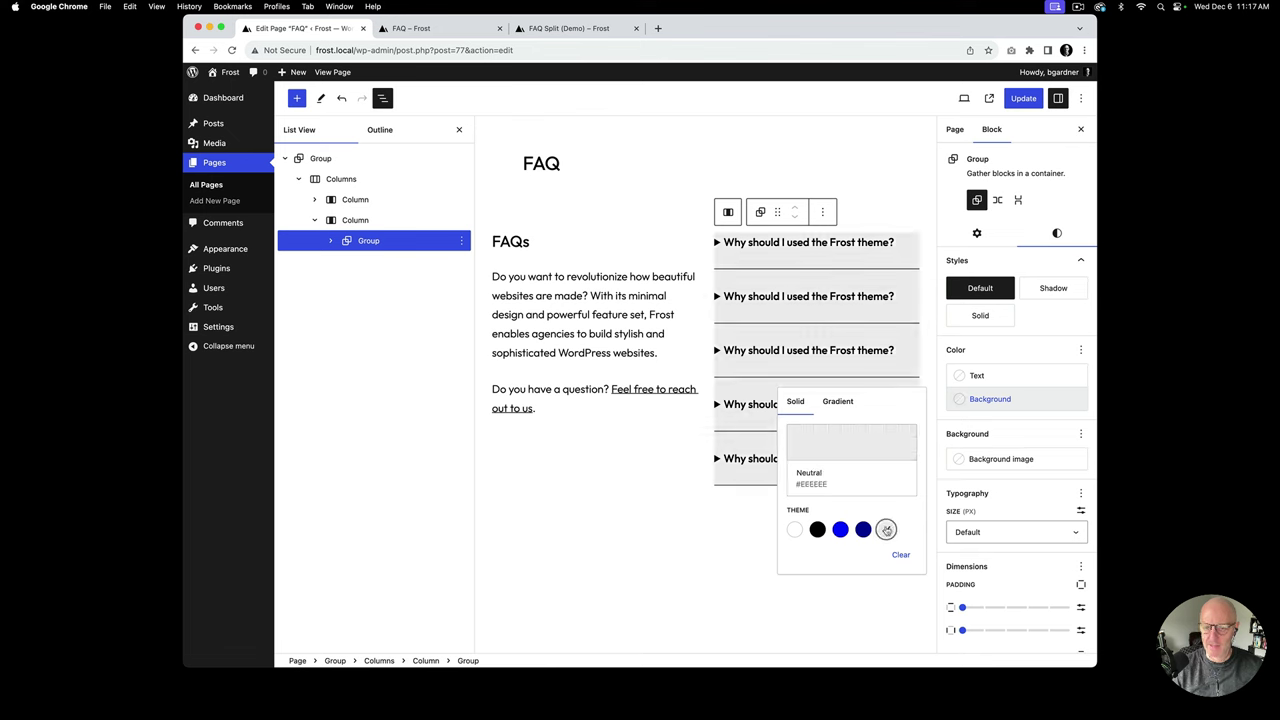
scroll(991, 495, down, 3)
drag(962, 461, 1005, 484)
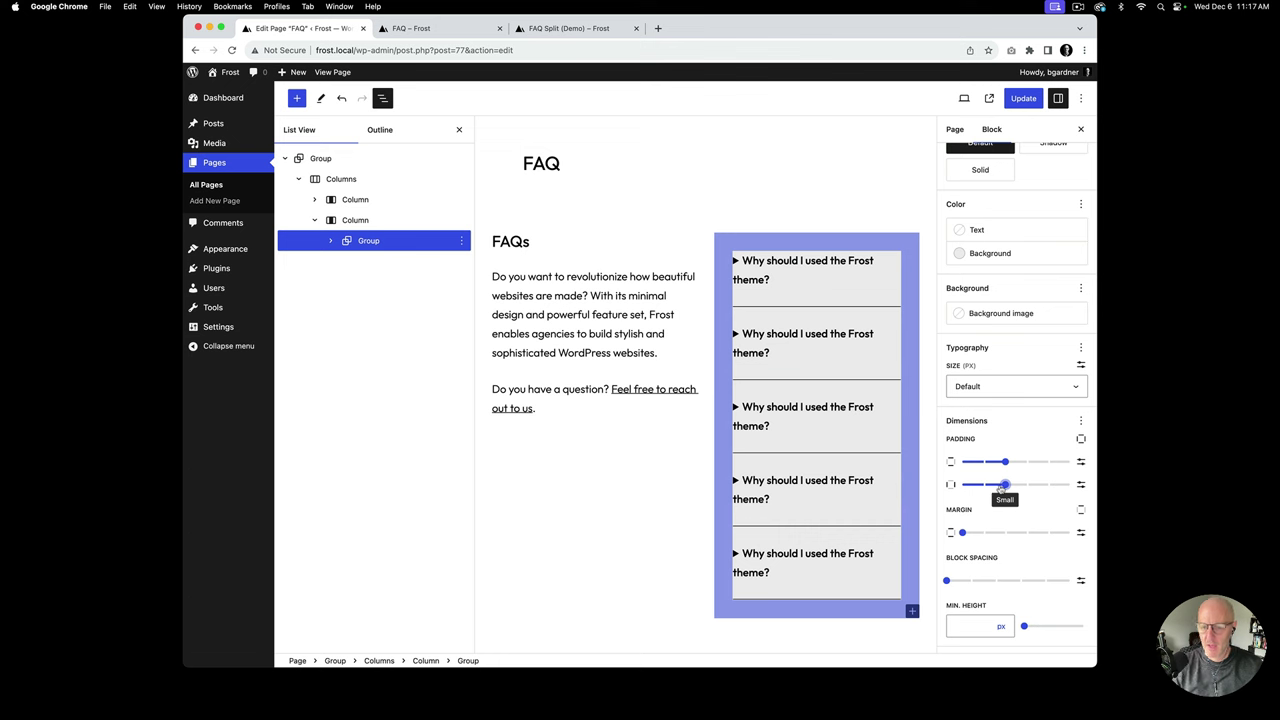
Step: Update the page with the styled FAQ group and reload the live FAQ page
click(1023, 99)
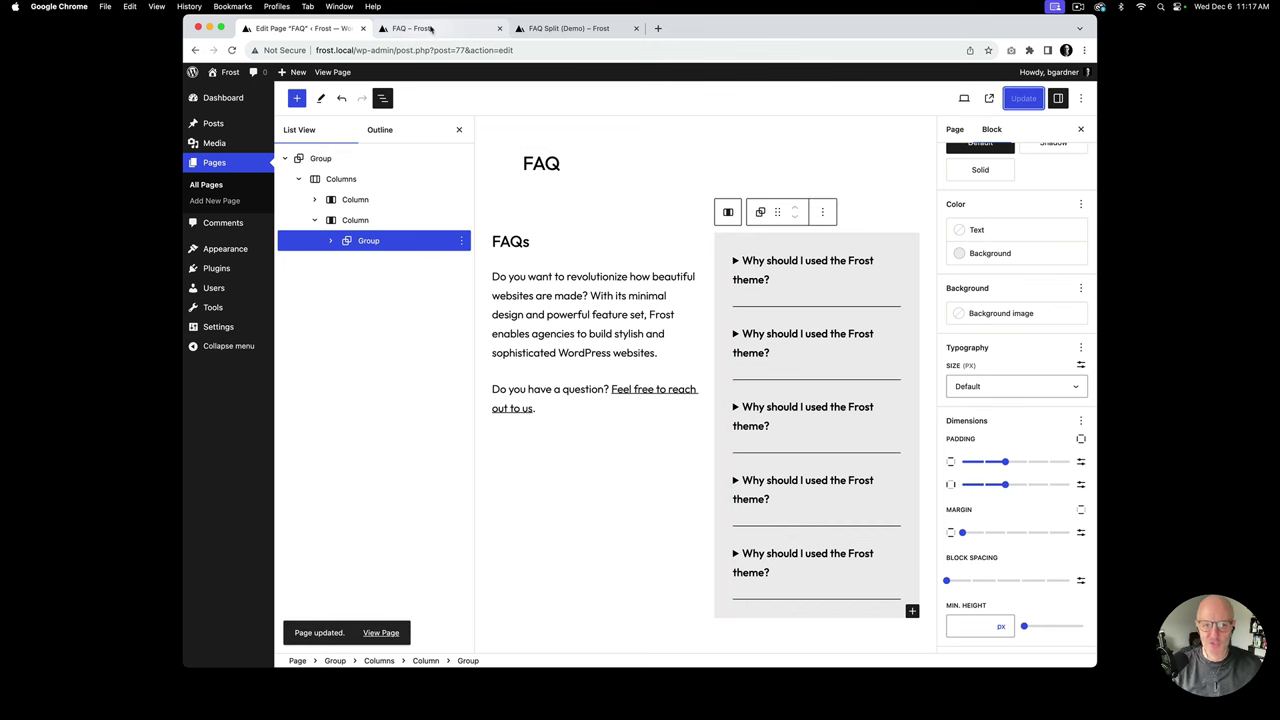
click(431, 29)
key(super+r)
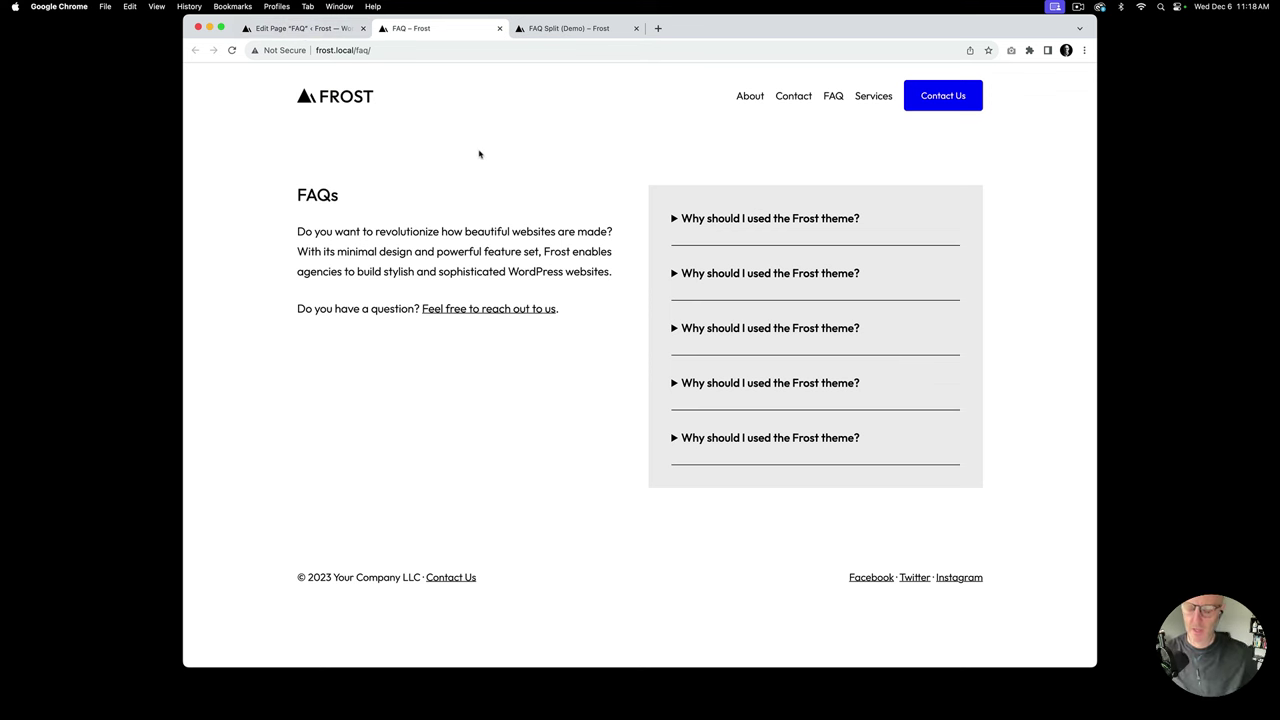
Step: Back in the editor, set the horizontal block spacing of the Columns block to Large
click(330, 29)
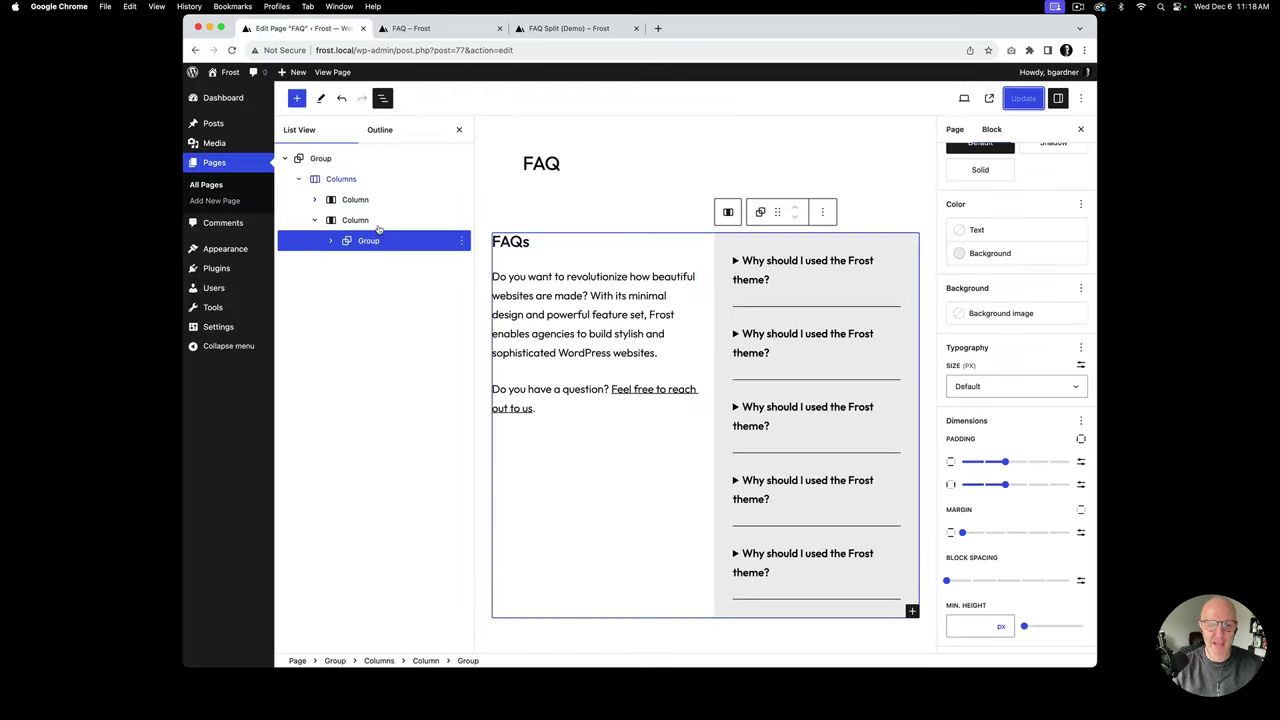
click(341, 181)
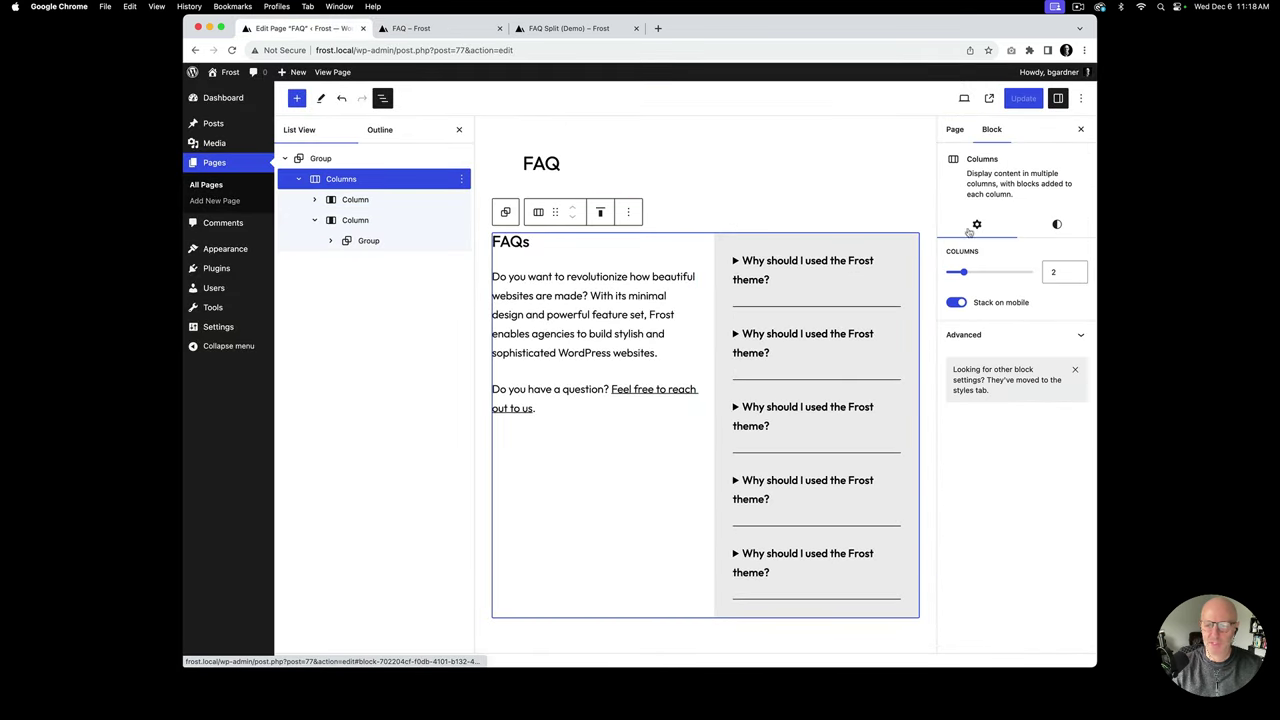
click(1057, 225)
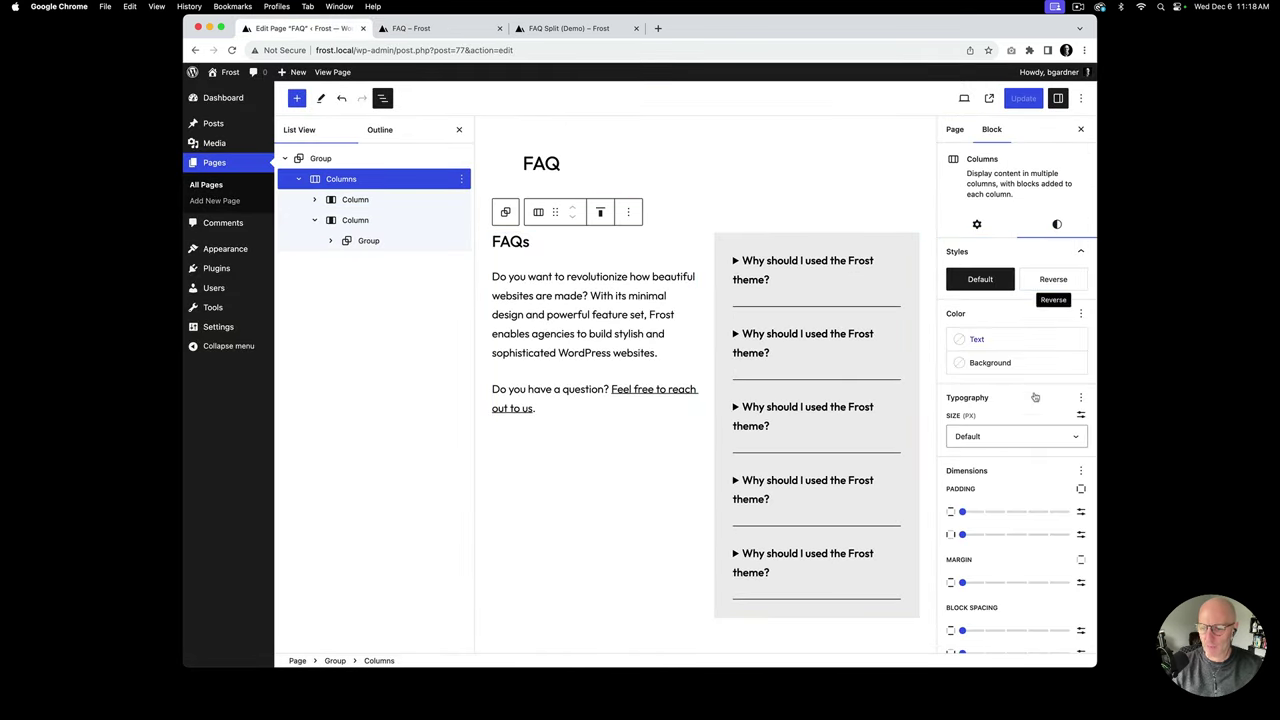
scroll(1031, 431, down, 3)
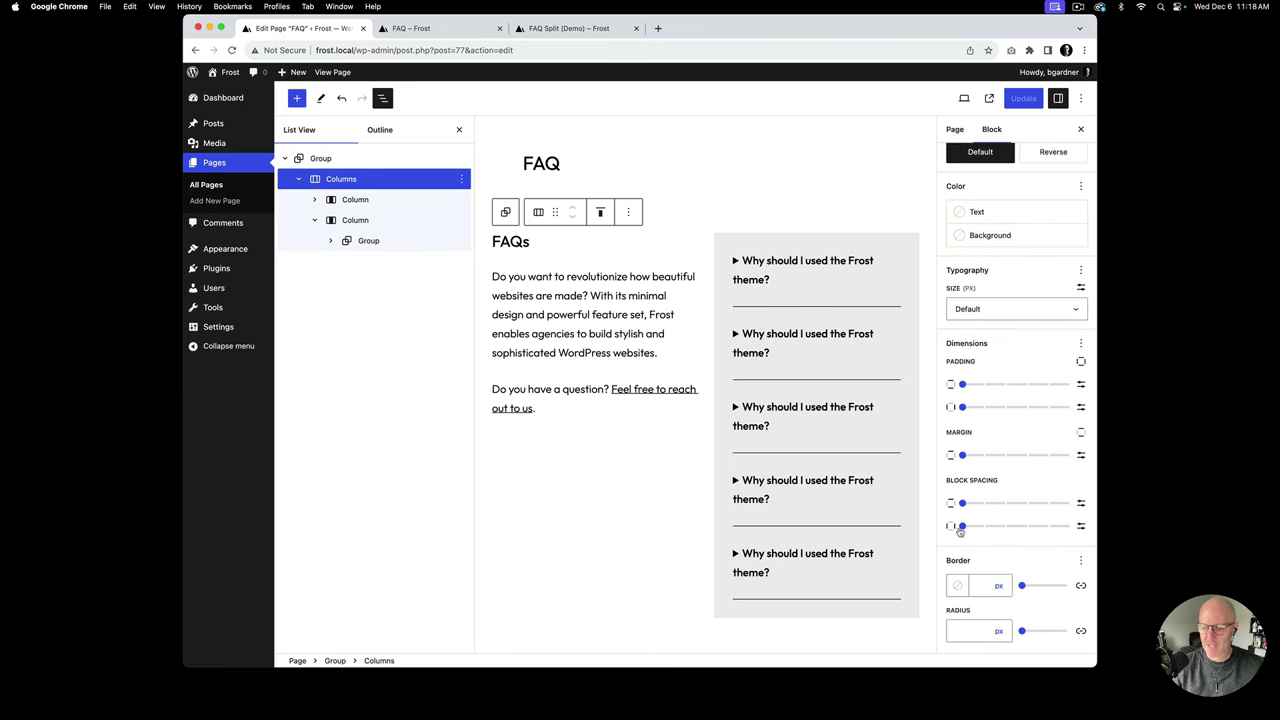
drag(962, 526, 1048, 527)
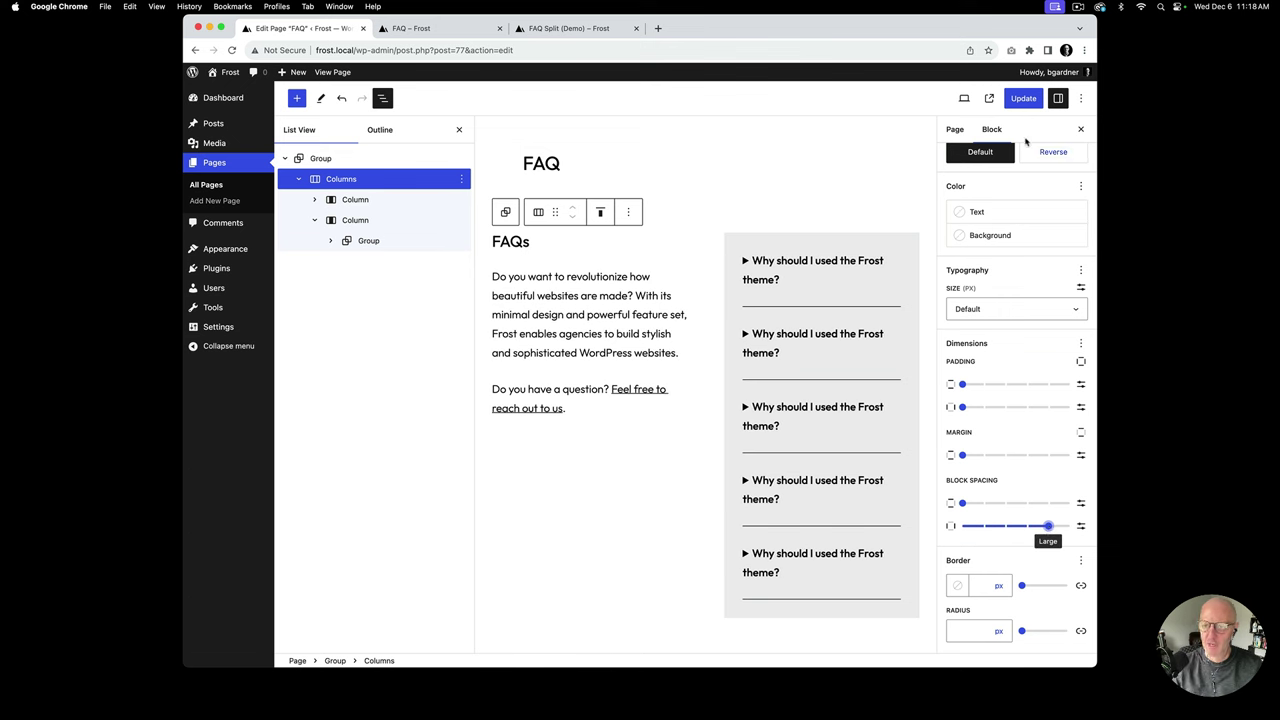
Step: Save the new column spacing and reload the live FAQ page to view it
click(1023, 98)
click(433, 30)
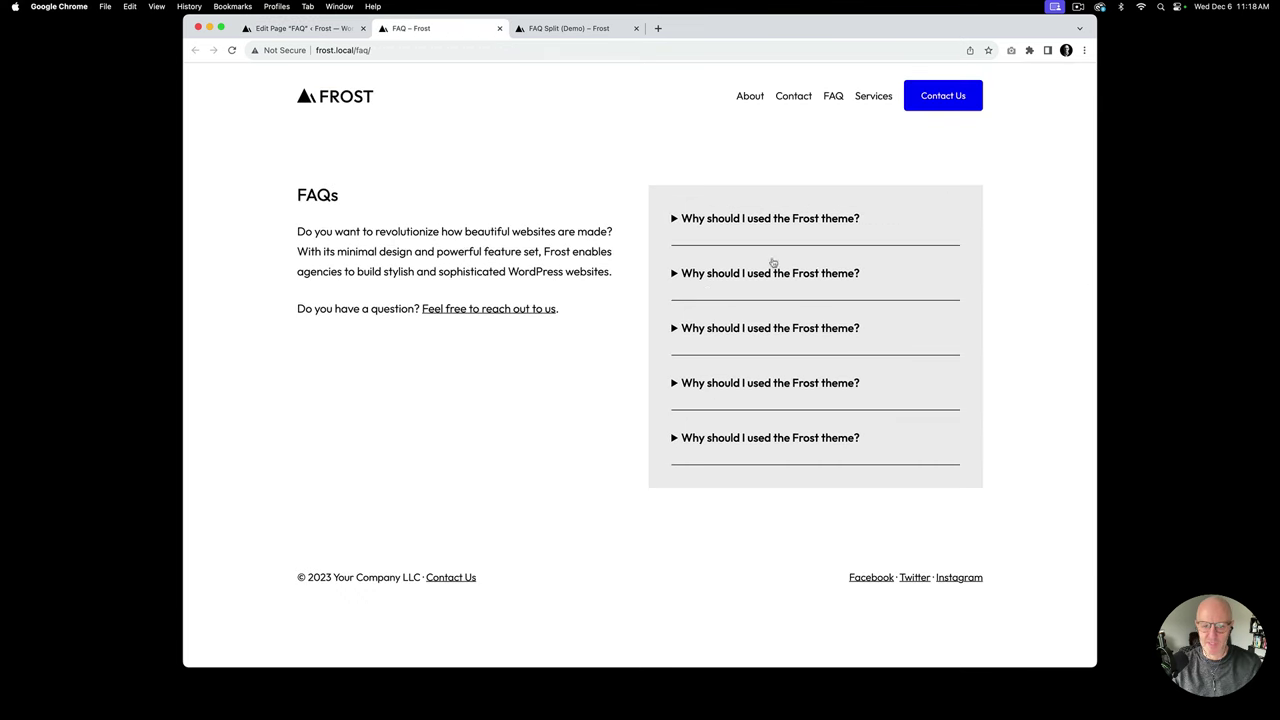
key(super+r)
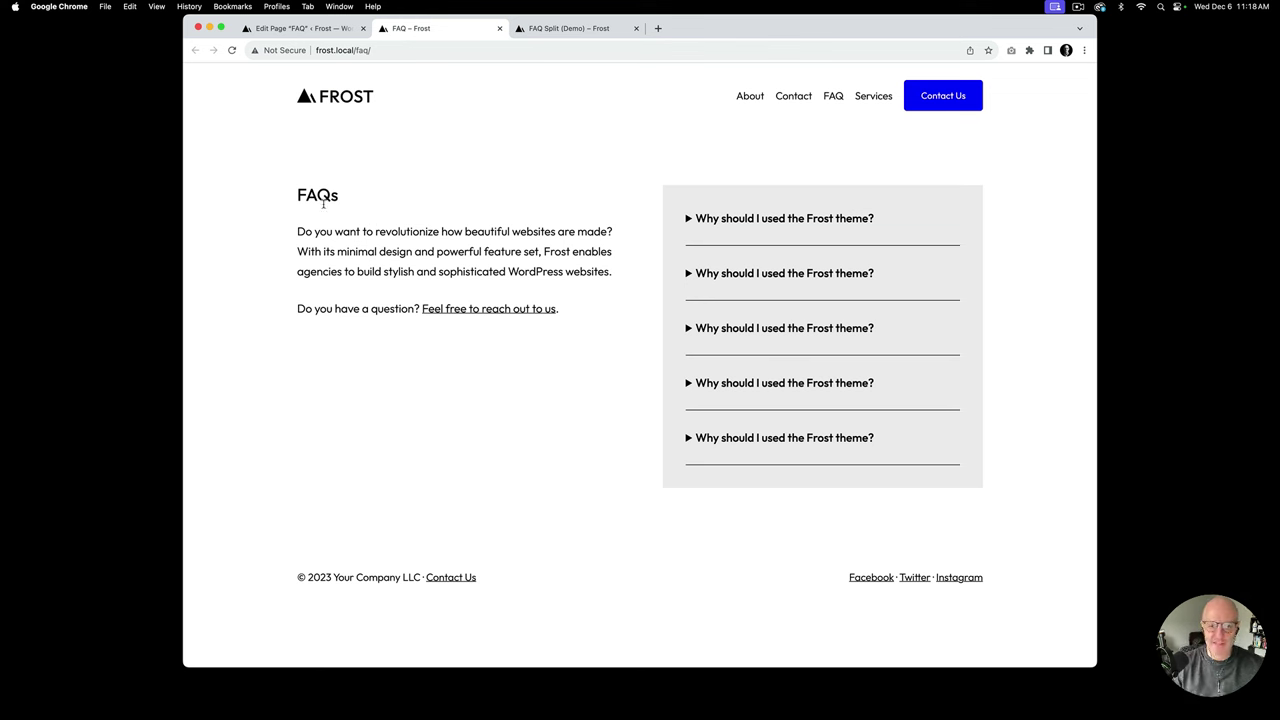
Step: Check the FAQ Split demo's layout, and vertically align the Columns block to the middle in the editor
click(575, 28)
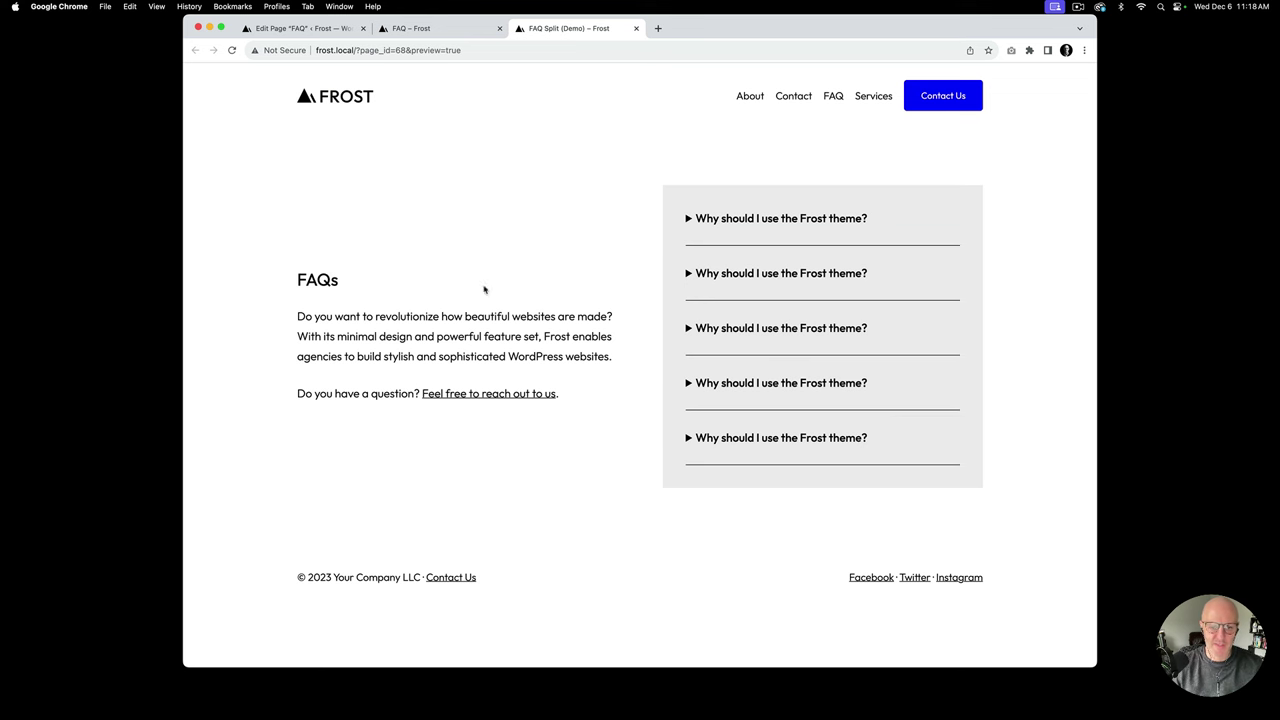
click(320, 28)
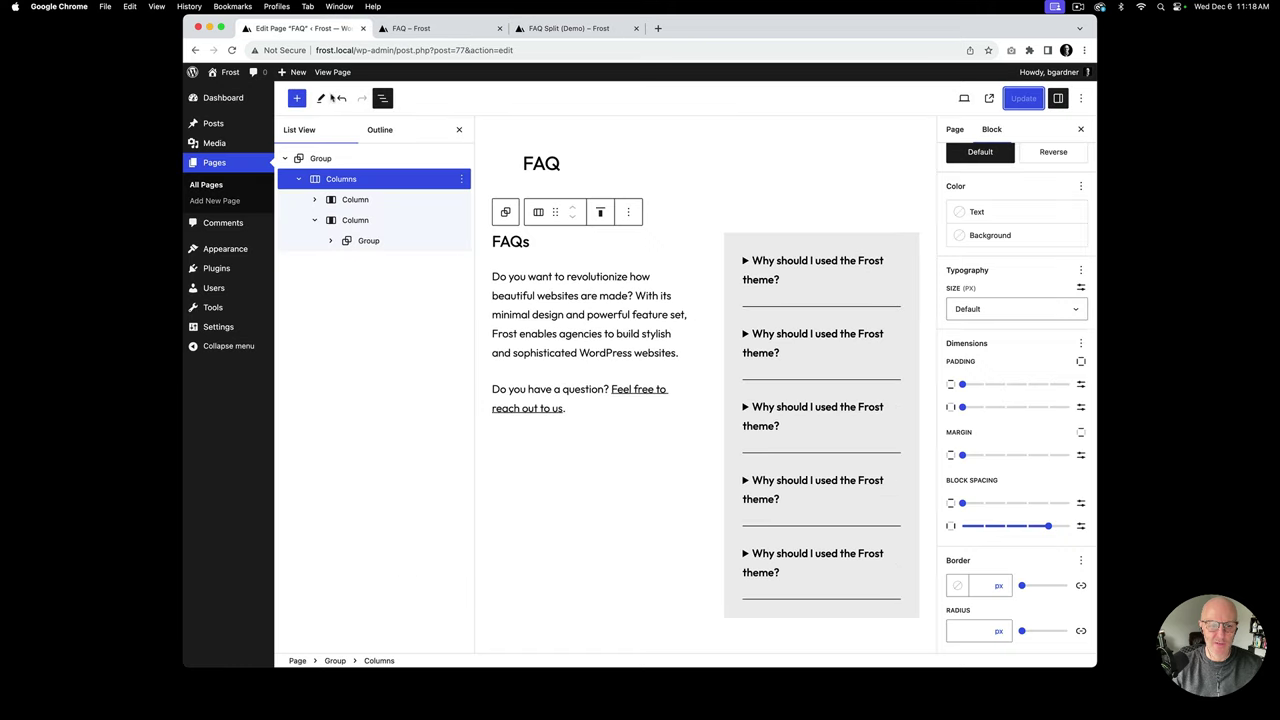
click(601, 218)
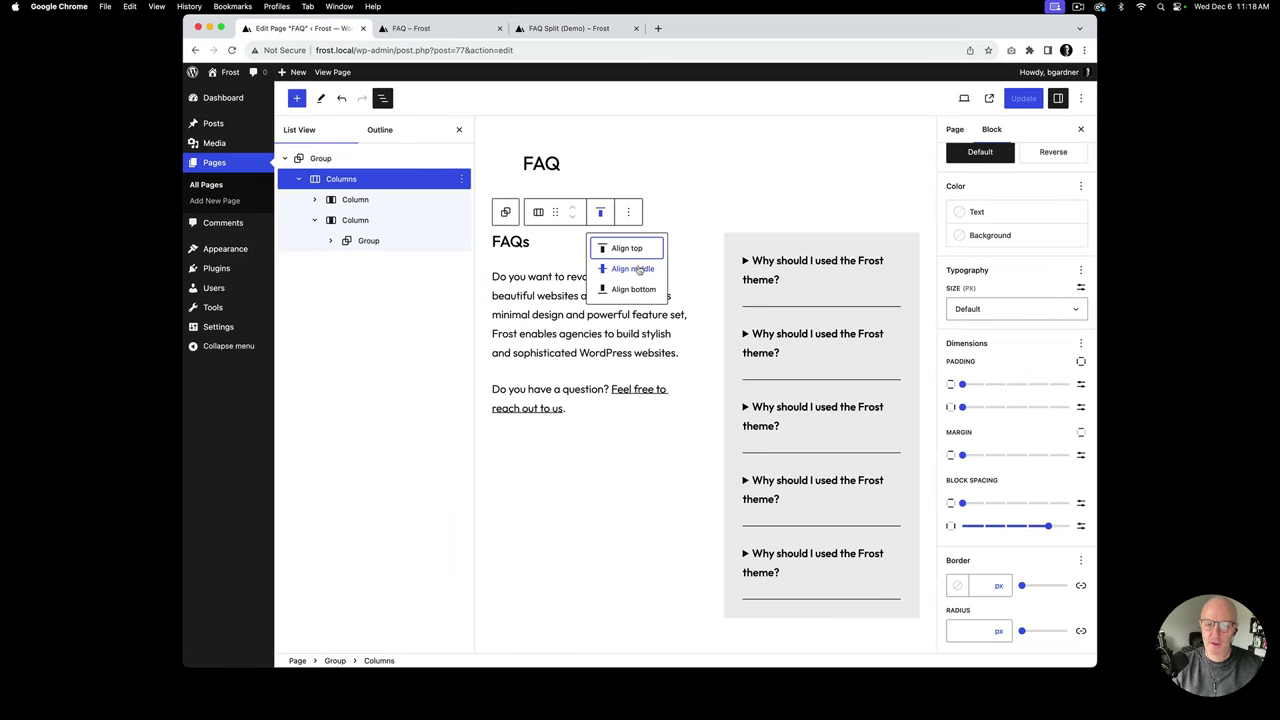
click(642, 272)
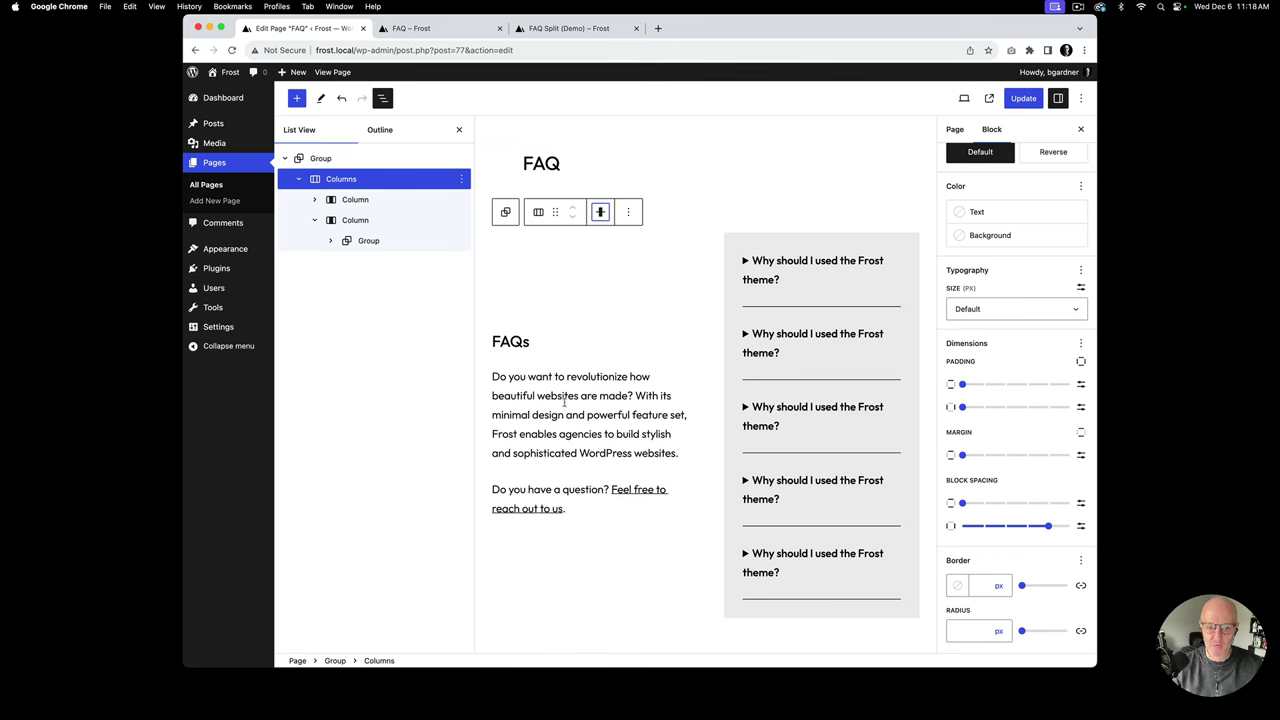
scroll(940, 160, up, 1)
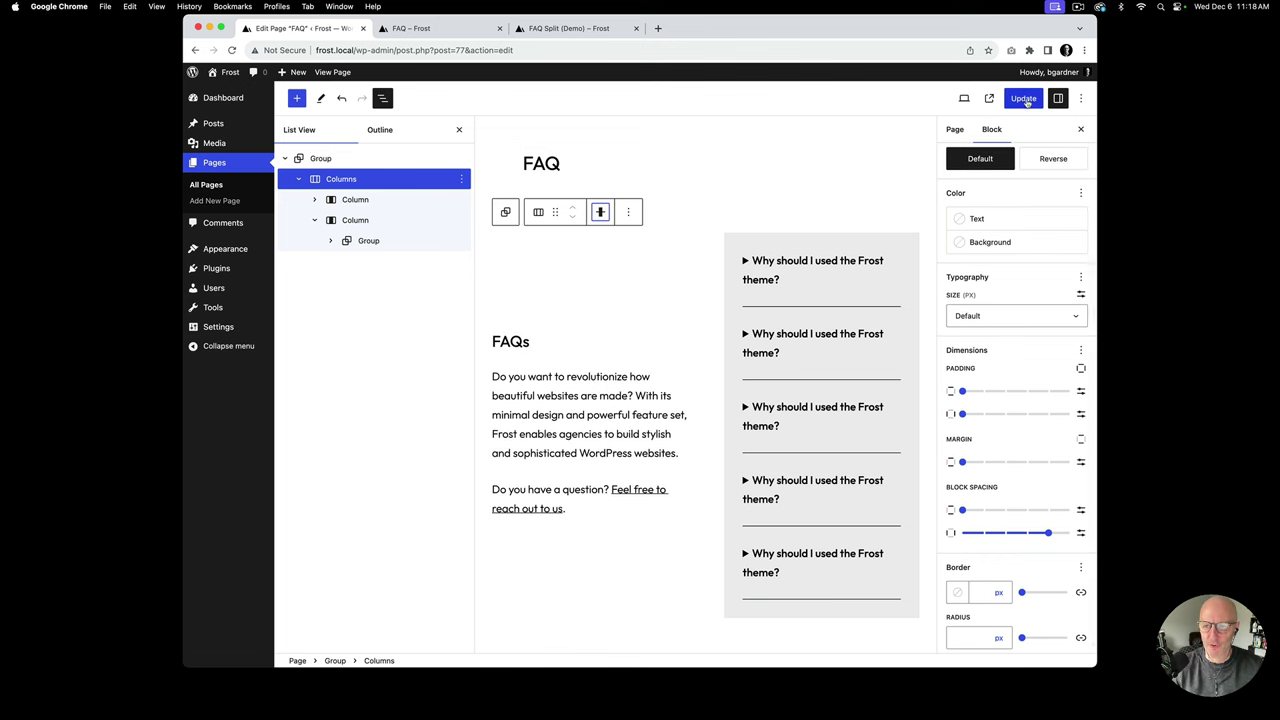
Step: Update the page, reload the live FAQ page and compare it with the FAQ Split demo
click(1023, 104)
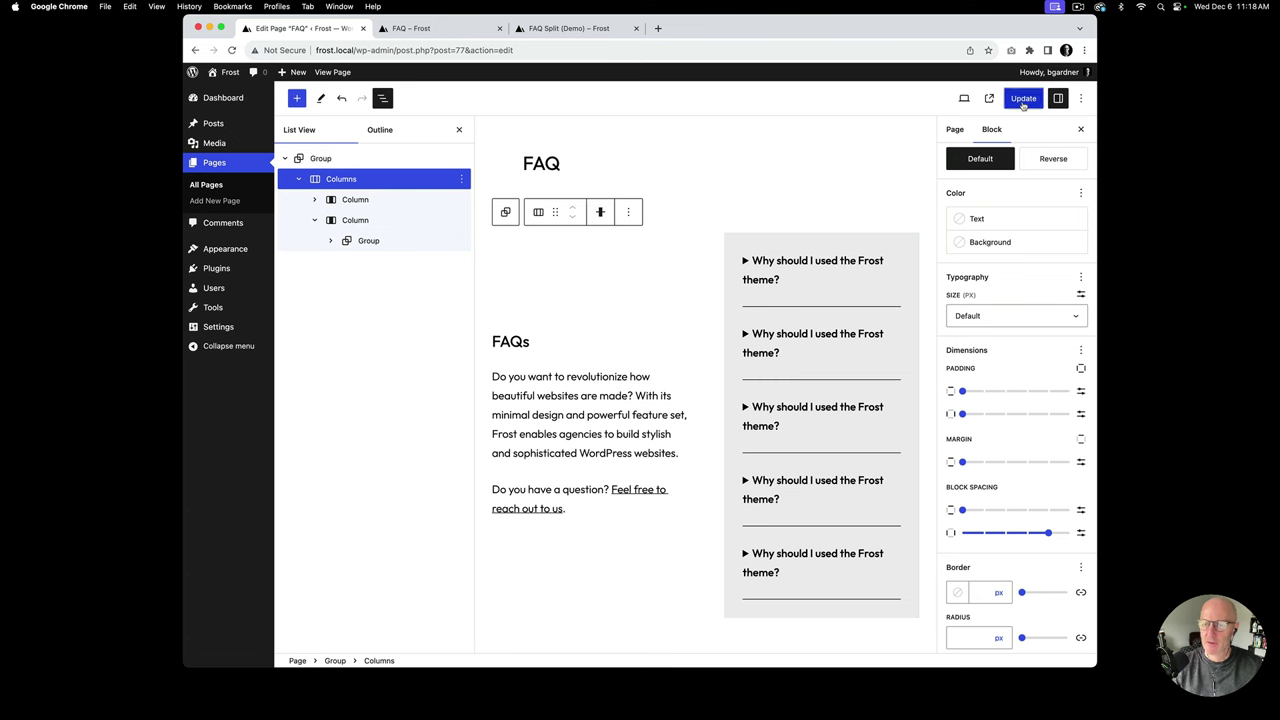
click(411, 28)
key(super+r)
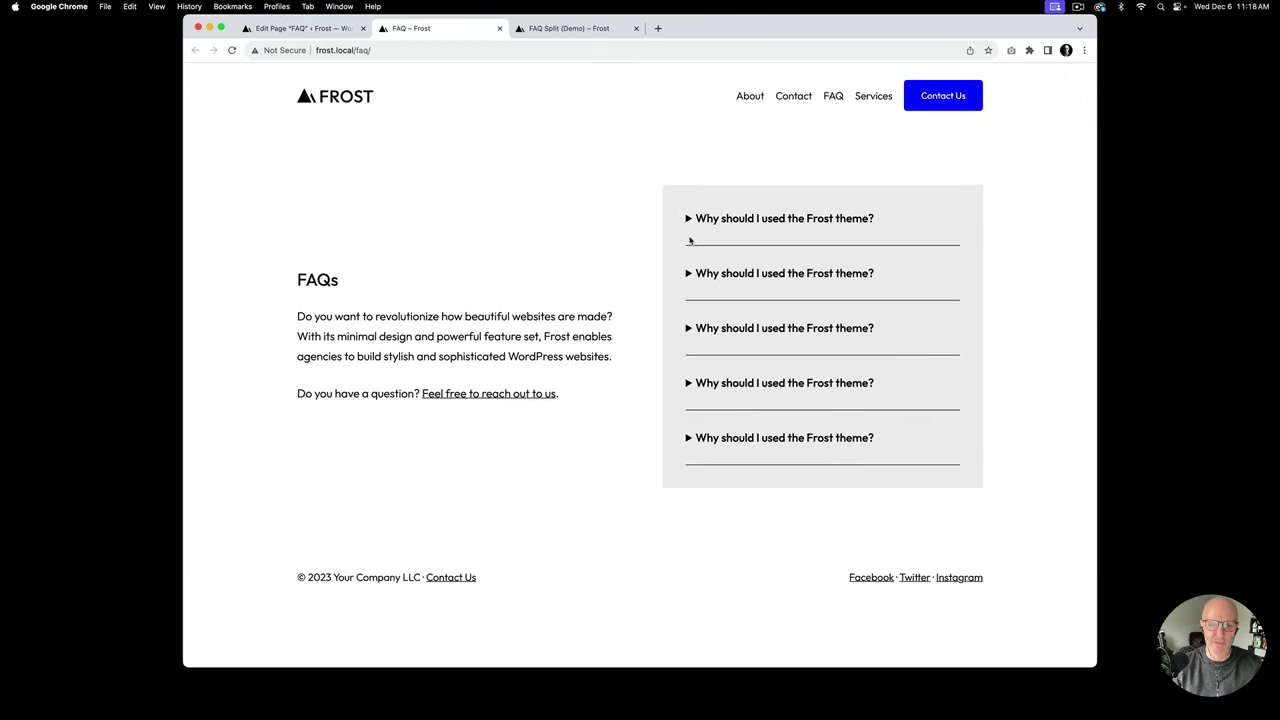
click(574, 30)
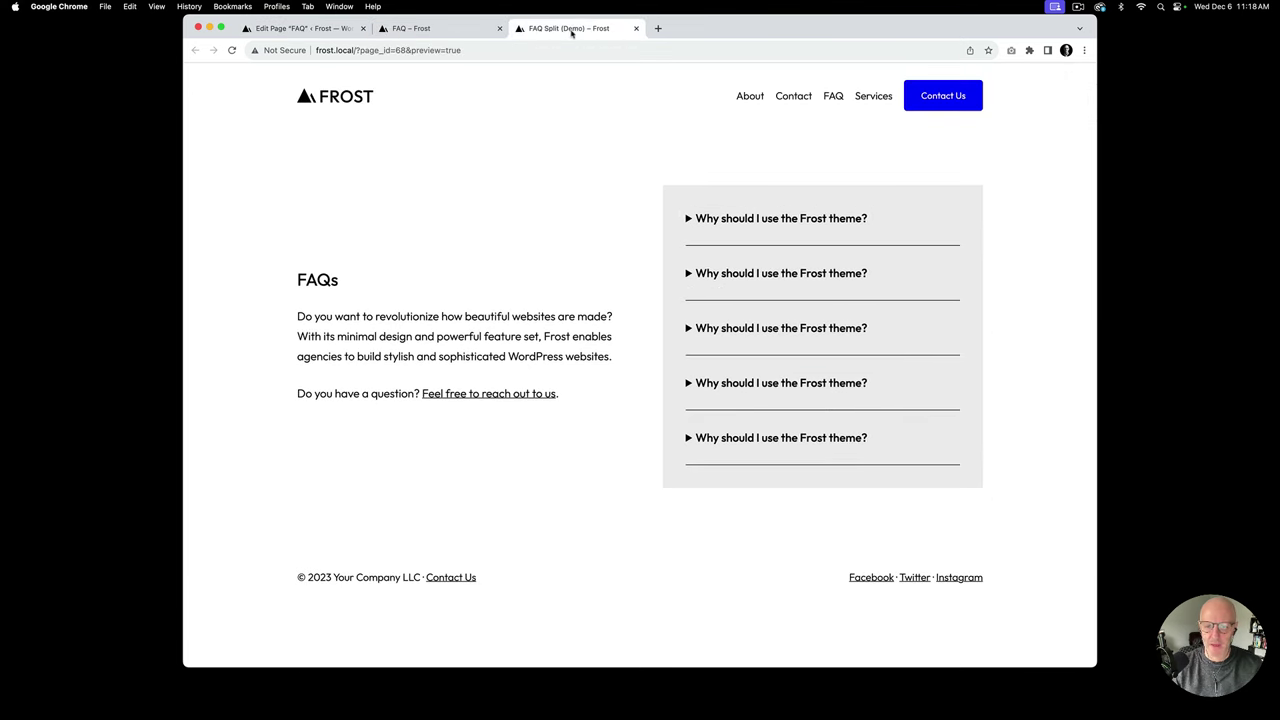
click(463, 30)
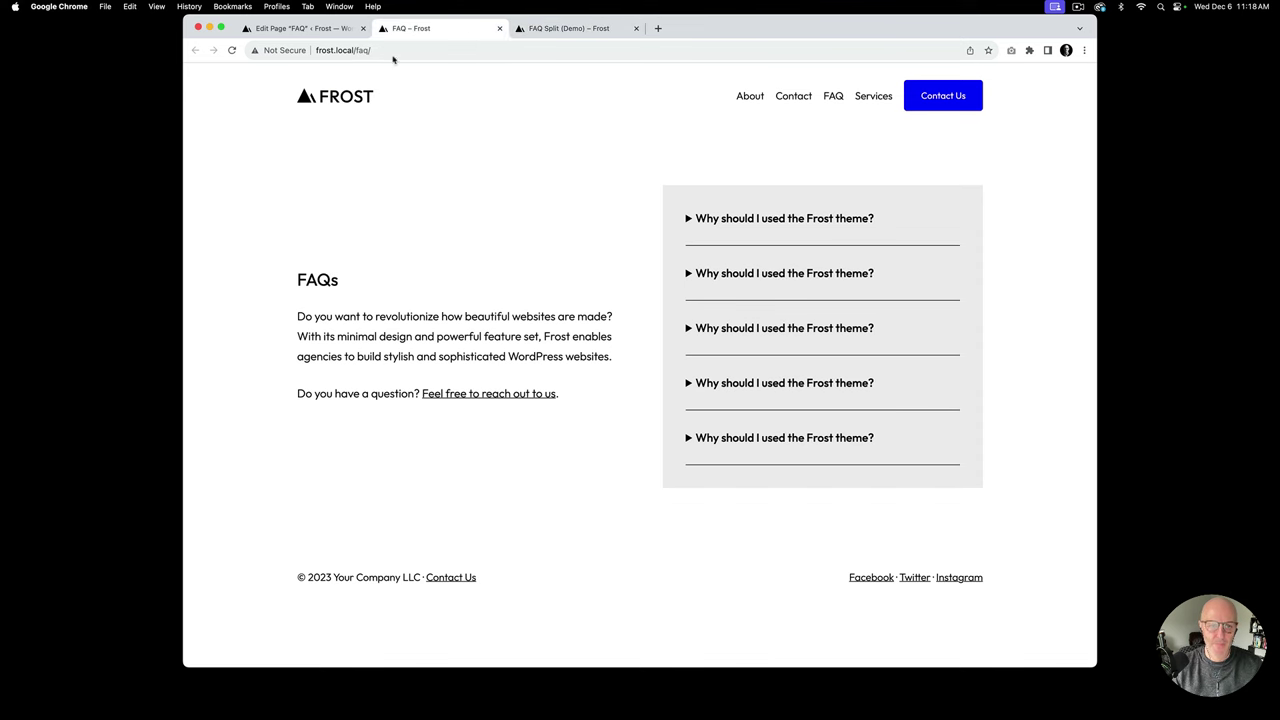
Step: In the editor, correct "used" to "use" in all five FAQ questions, update the page and view it live
click(300, 28)
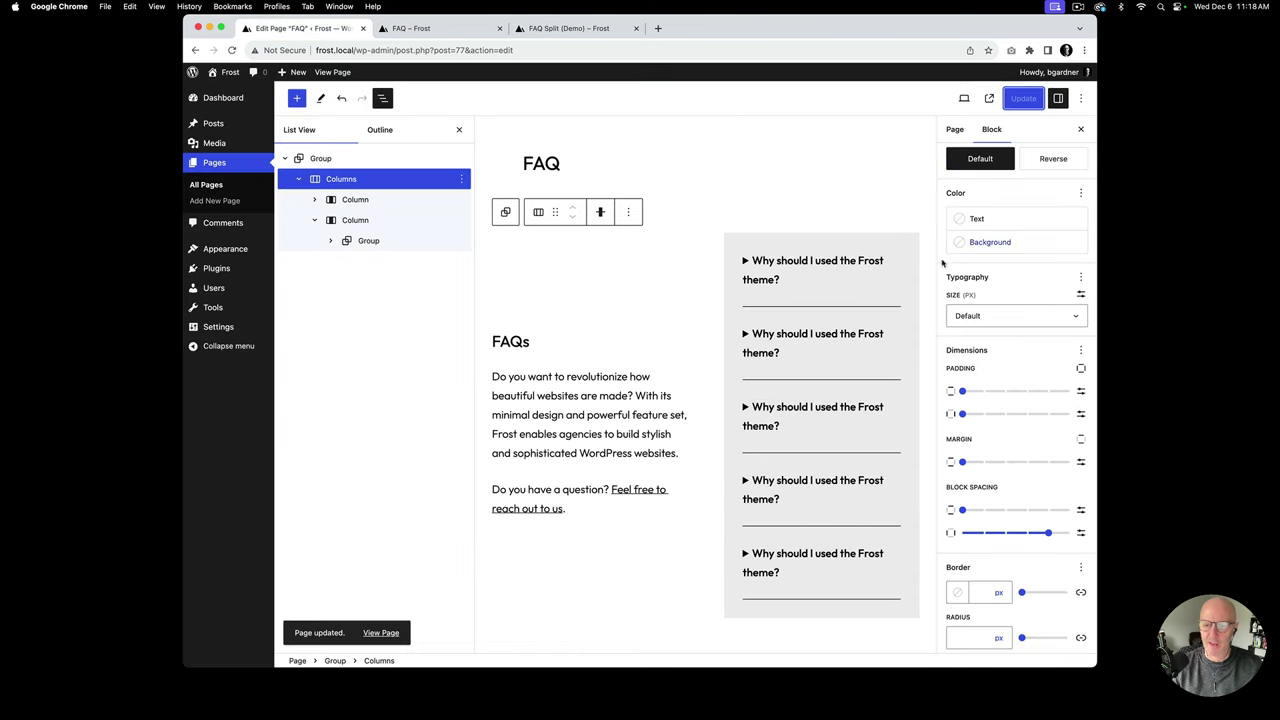
click(842, 268)
key(BackSpace)
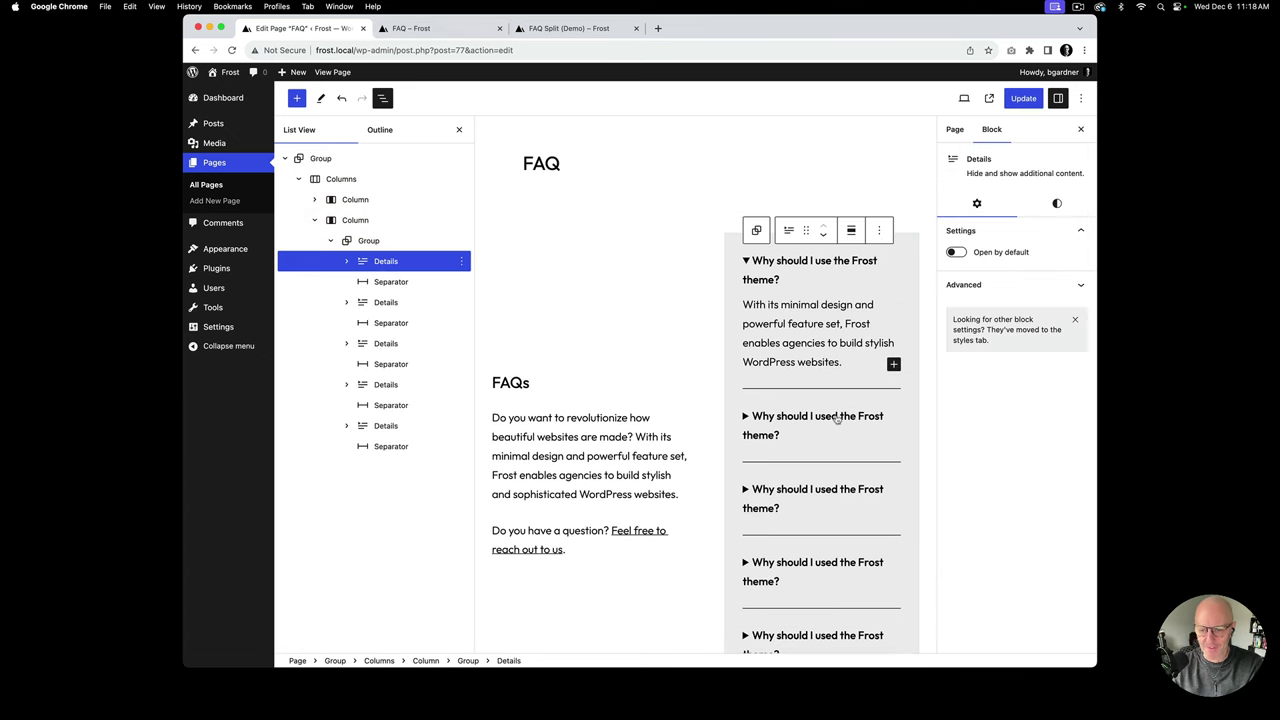
click(838, 418)
key(BackSpace)
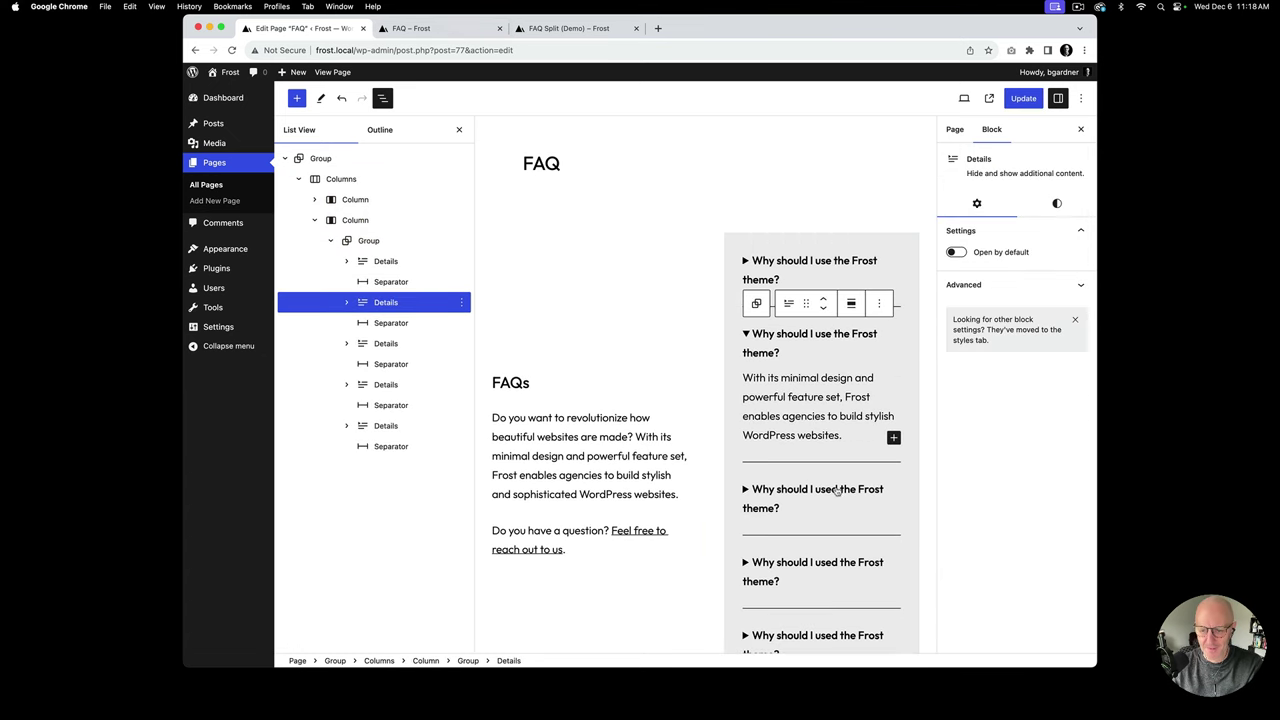
click(840, 495)
click(839, 490)
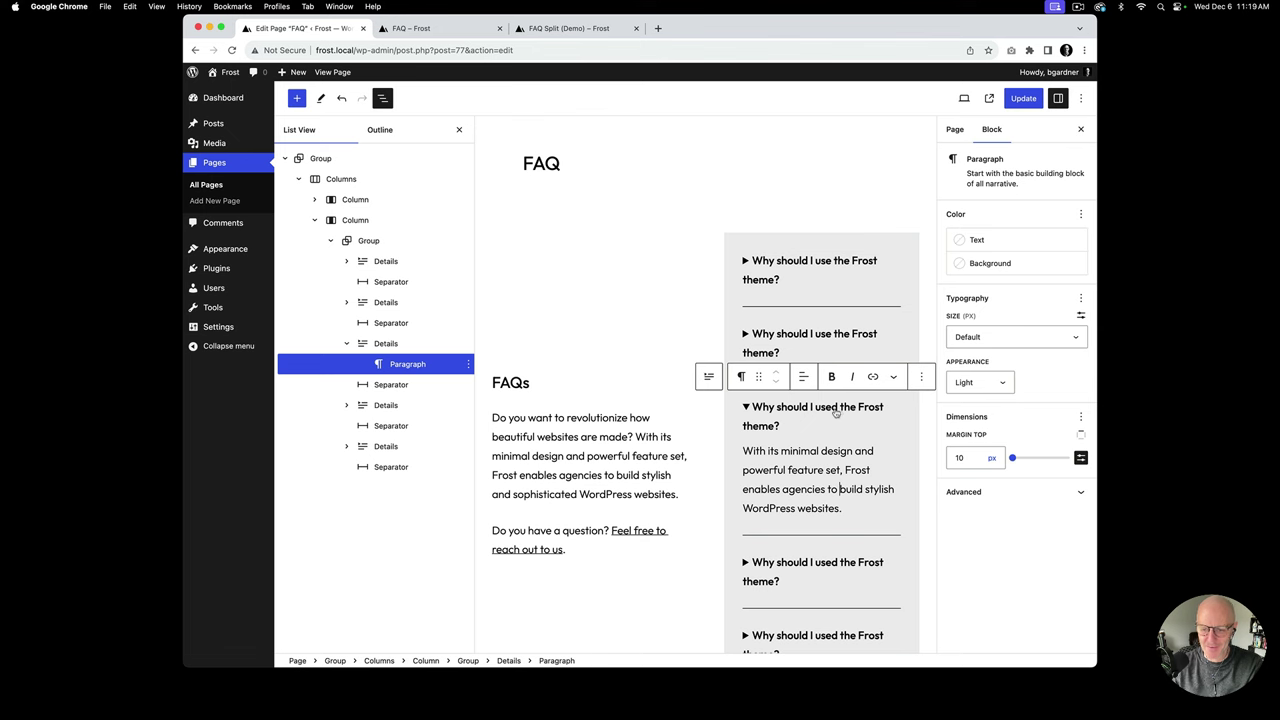
click(836, 413)
key(BackSpace)
scroll(837, 400, down, 5)
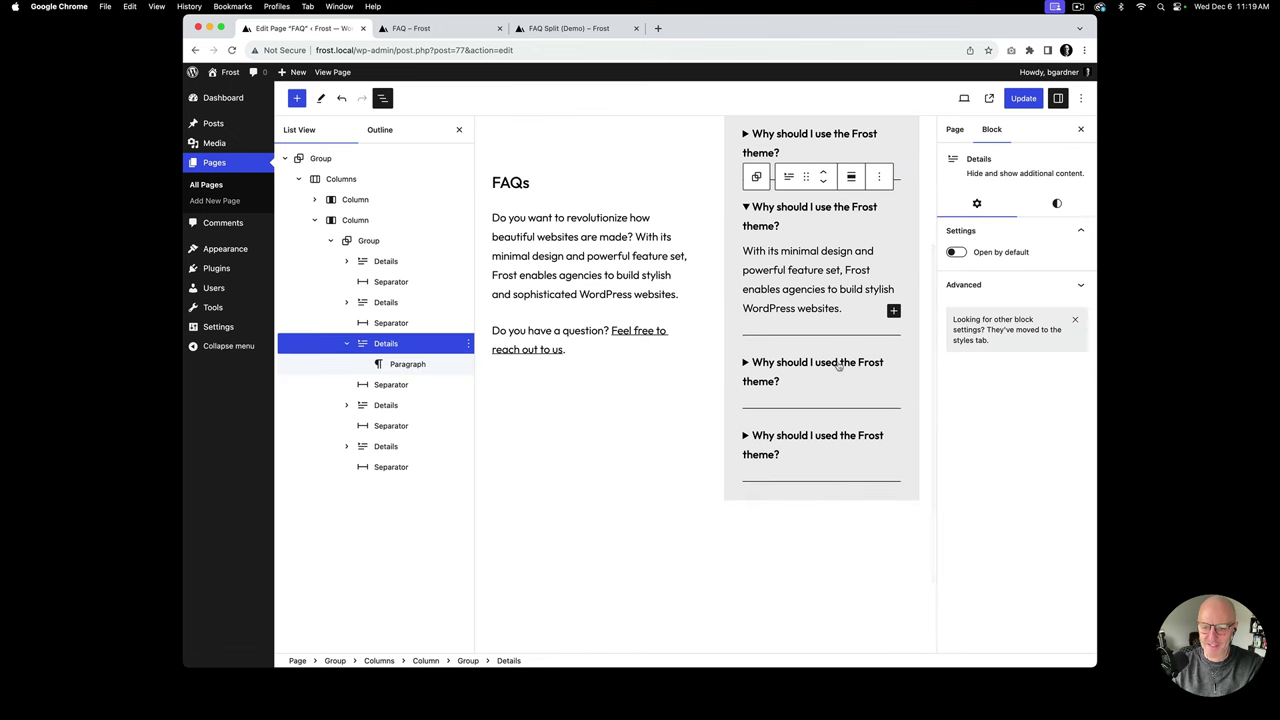
click(838, 367)
key(BackSpace)
click(836, 520)
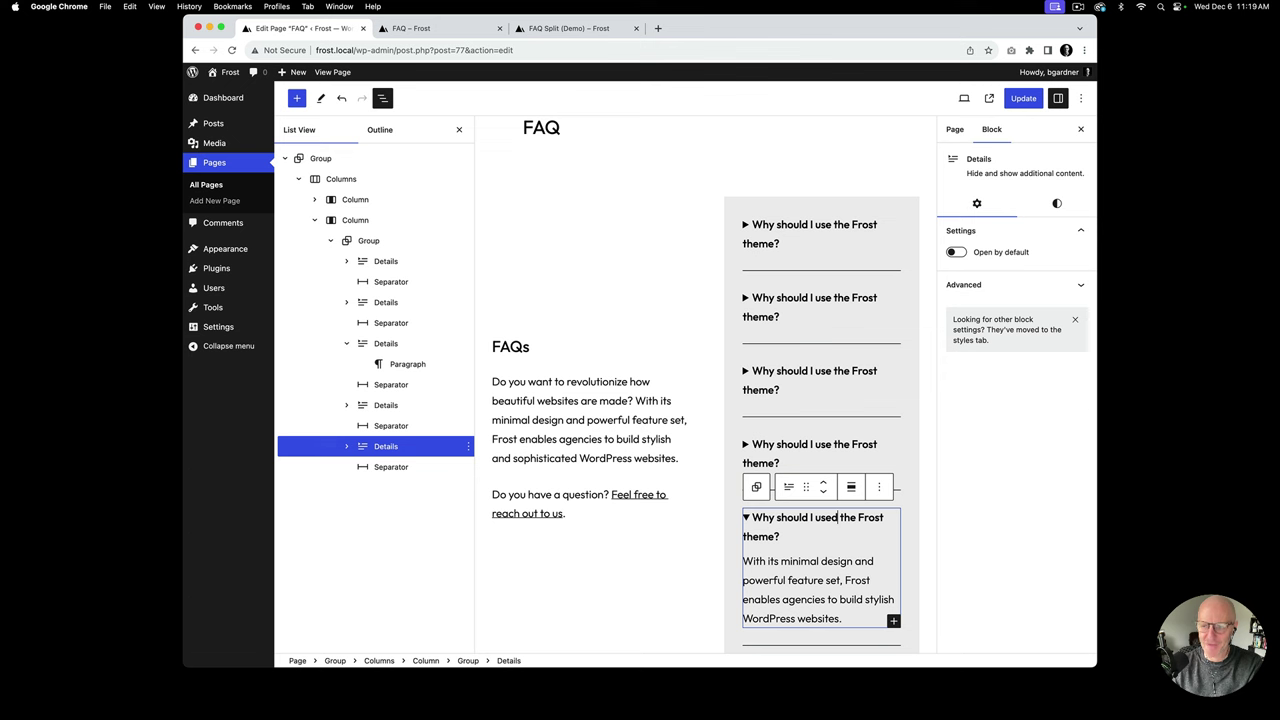
key(BackSpace)
click(1022, 98)
click(441, 33)
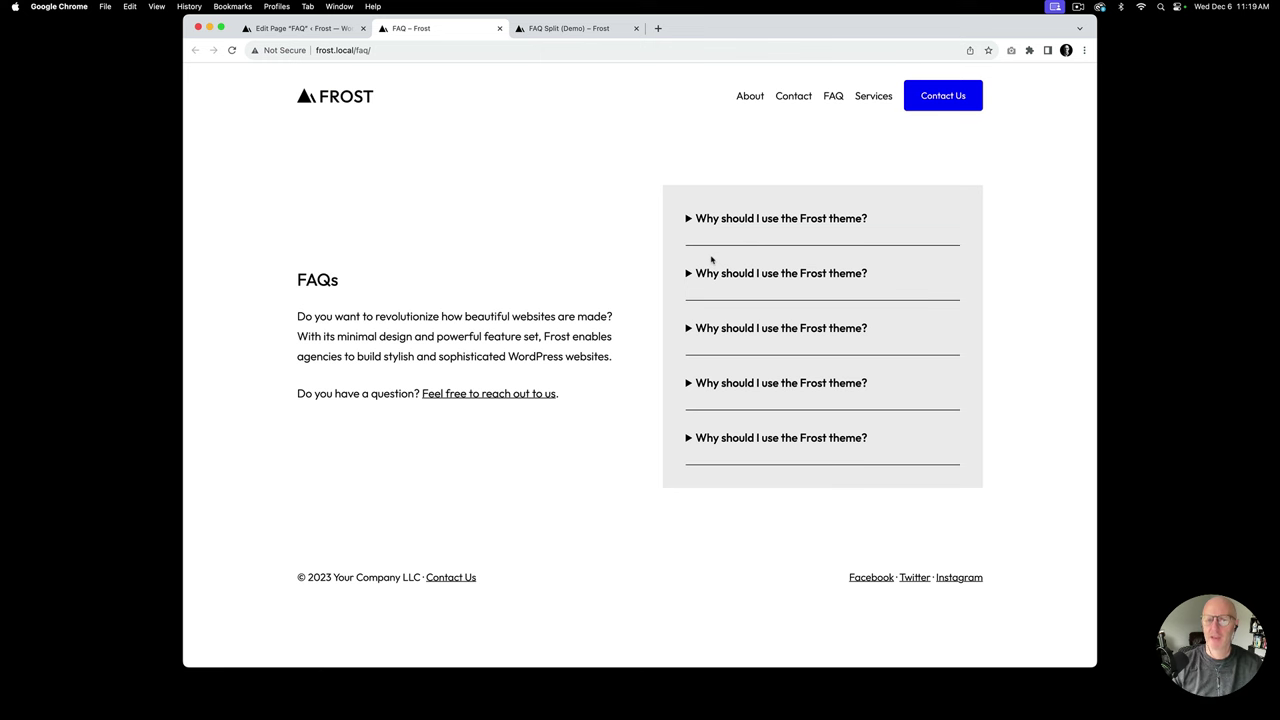
Step: In the page editor, insert the dark three-column pricing table pattern between the FAQ page title and the FAQ section
click(330, 30)
click(460, 130)
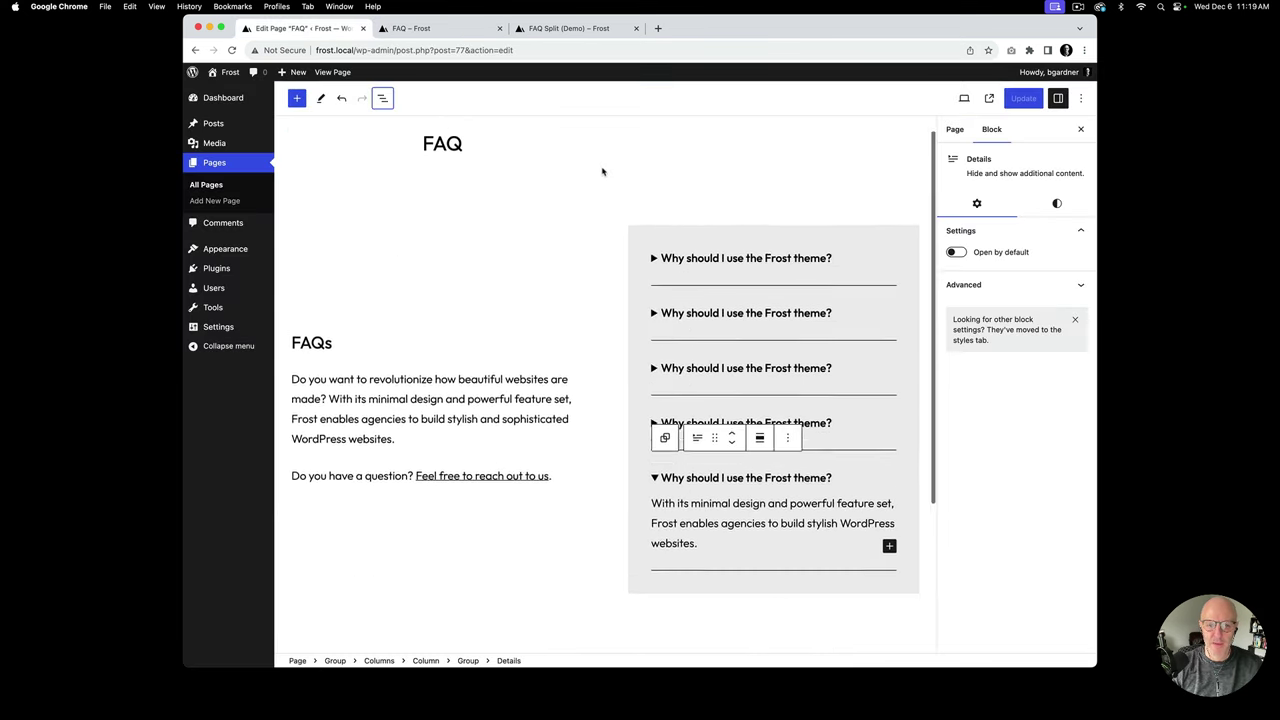
click(542, 165)
key(Return)
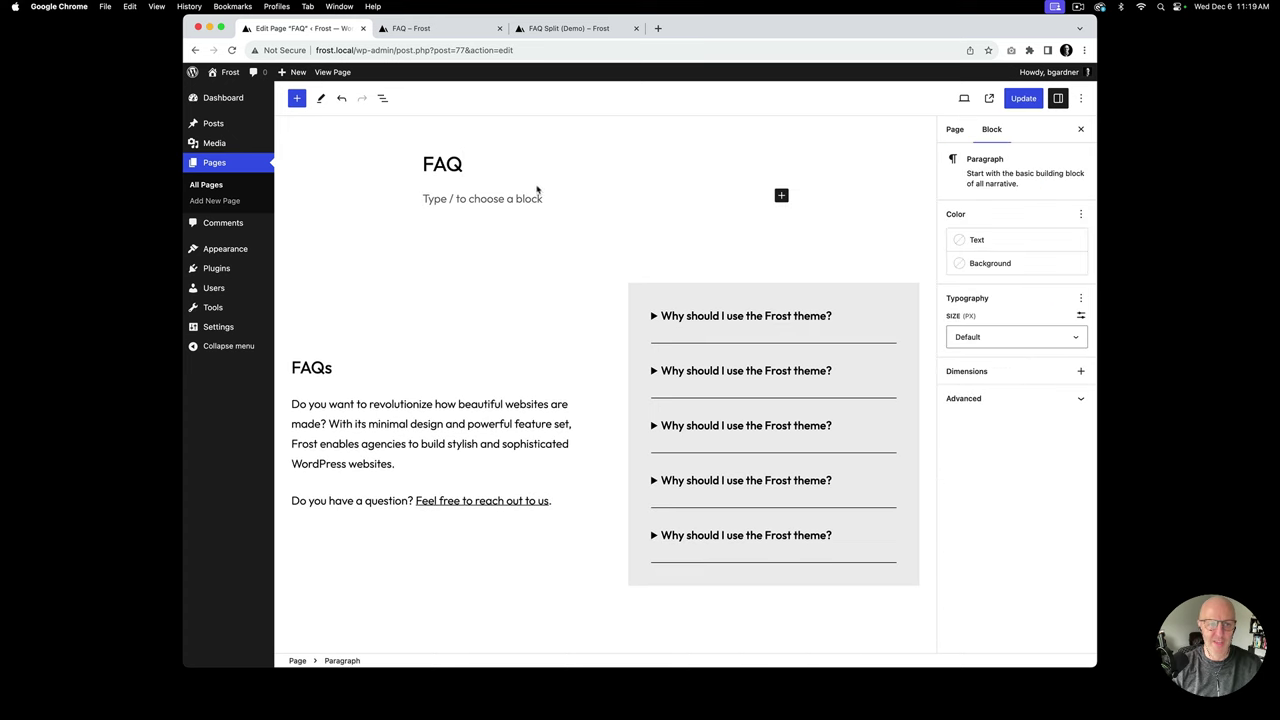
click(296, 97)
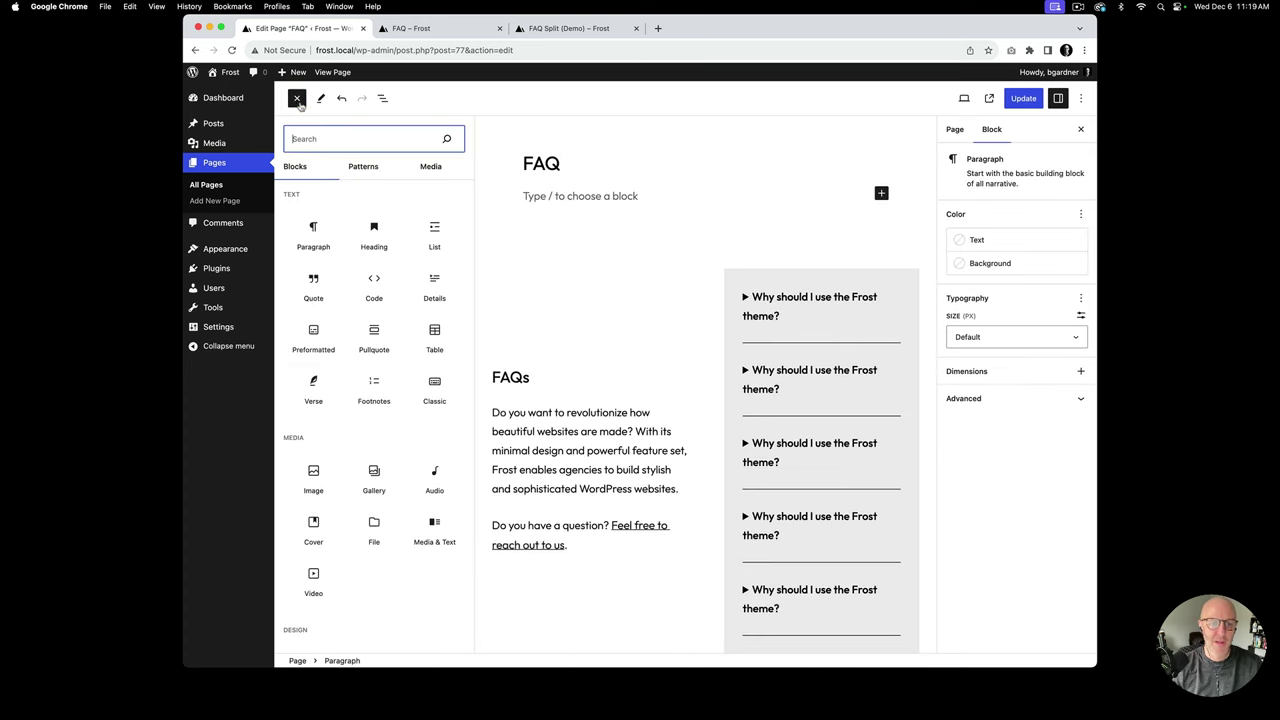
click(363, 167)
click(317, 381)
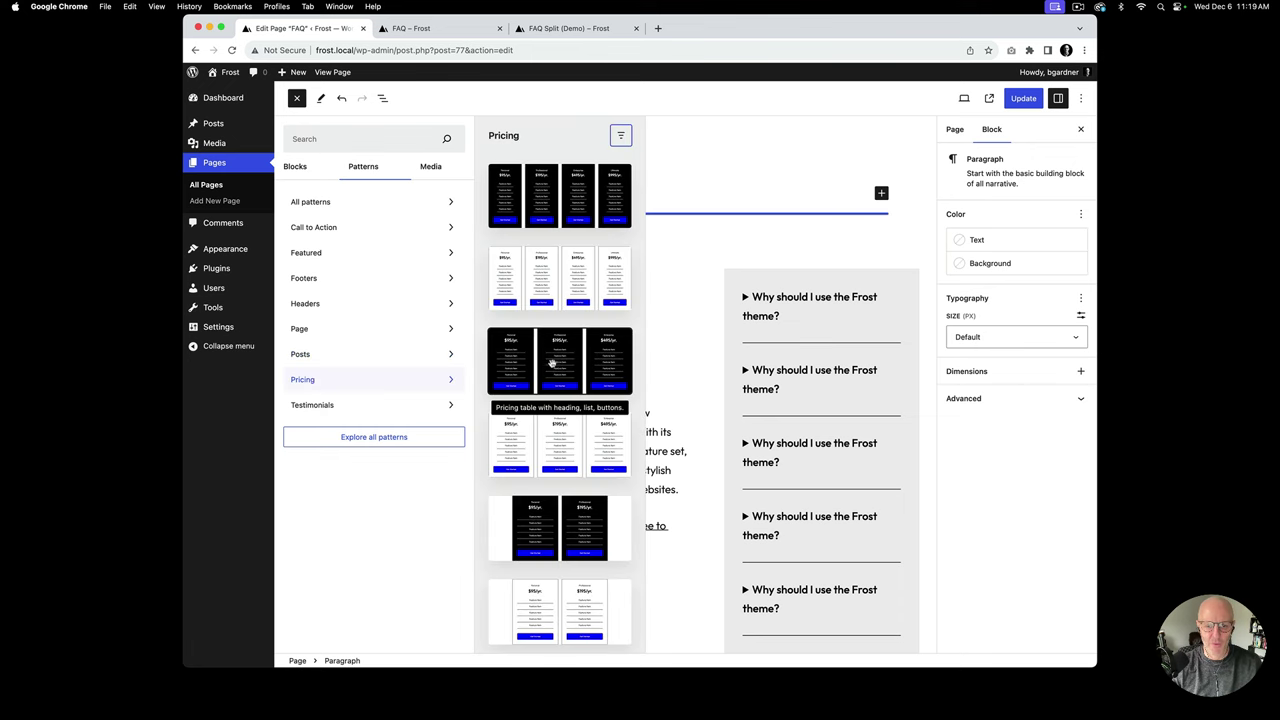
click(558, 366)
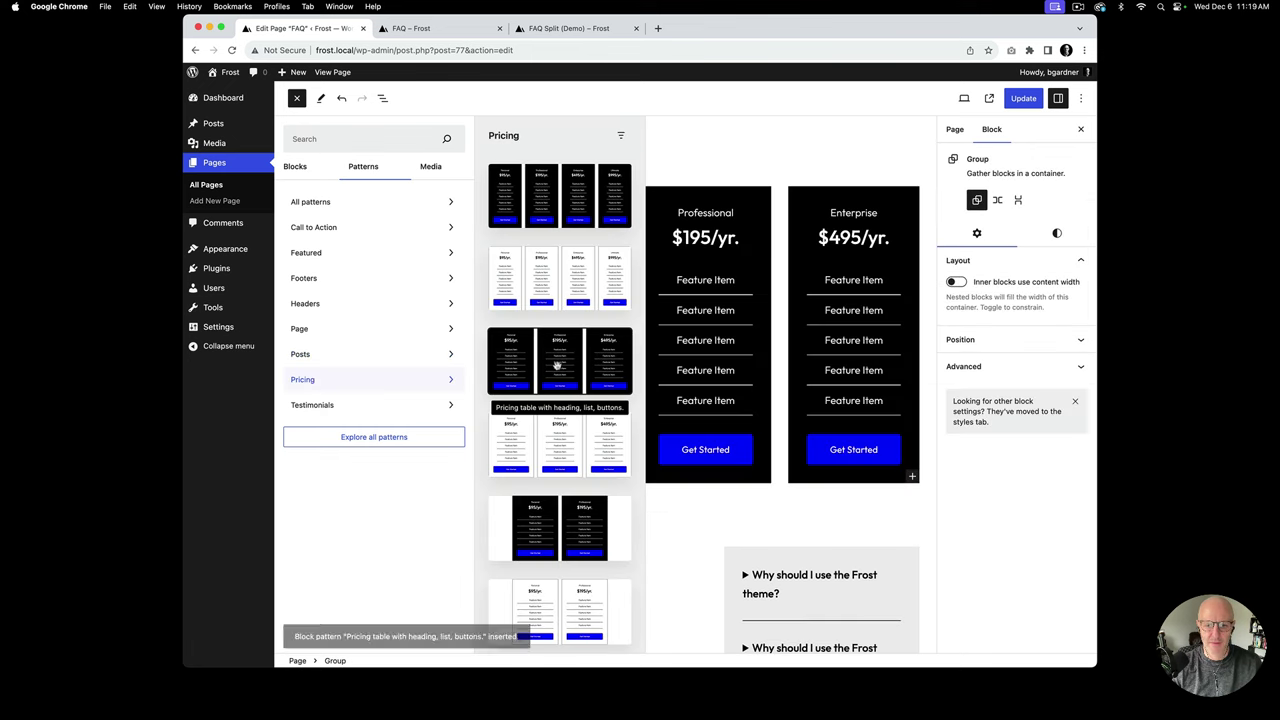
click(742, 142)
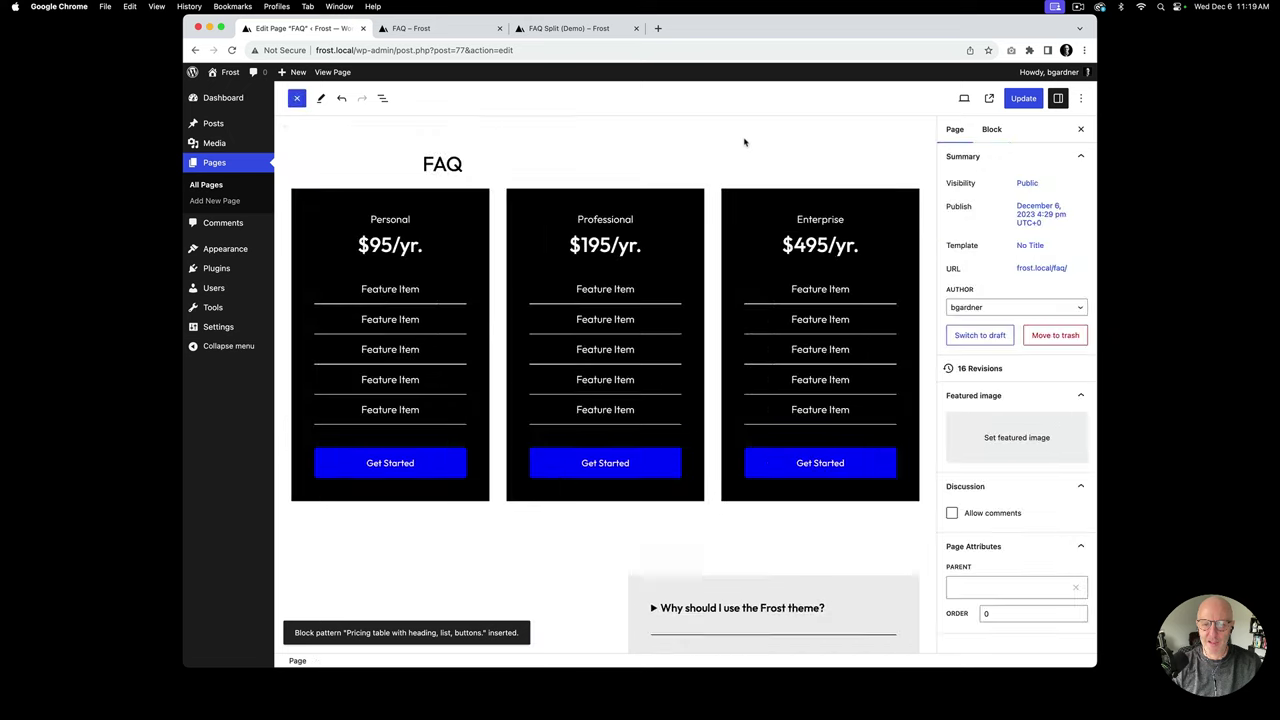
Step: Update the page and reload the live FAQ page to view the pricing table above the FAQs
click(1020, 99)
click(455, 33)
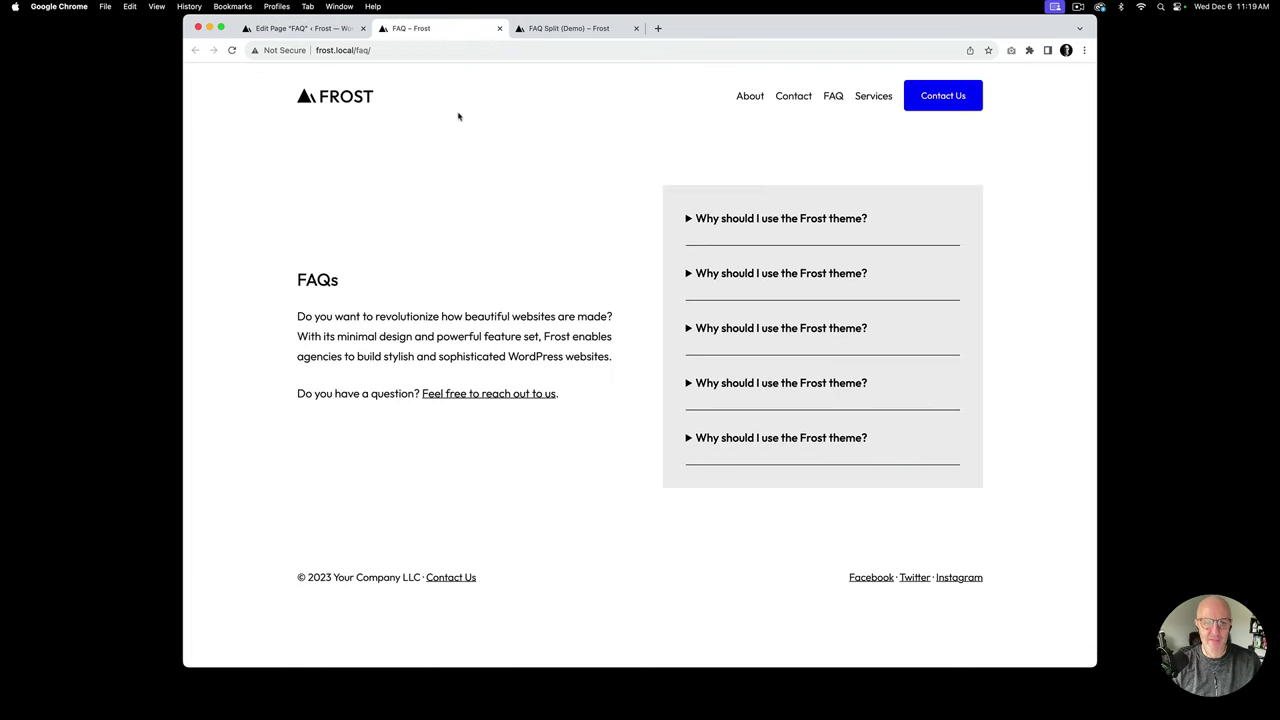
key(super+r)
scroll(523, 246, up, 1)
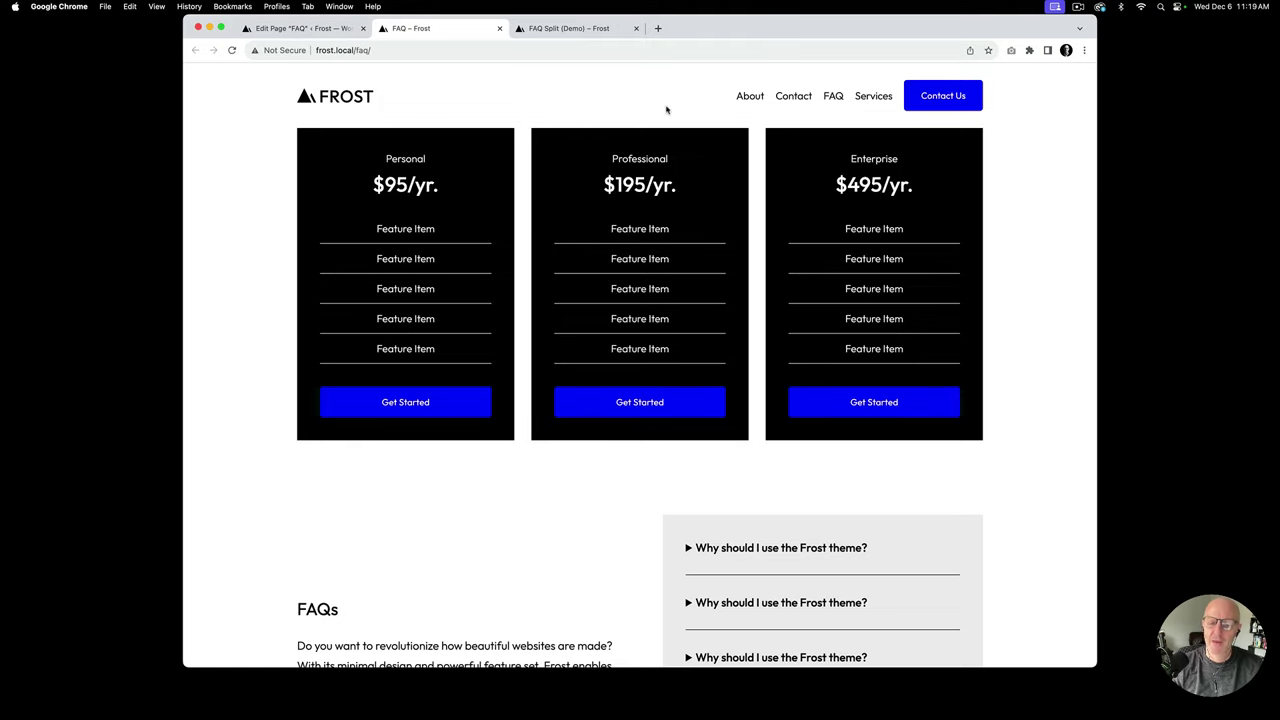
Step: In the editor, add the paragraphs "My Pricing" and "Below are my rates." above the pricing table, and center the second one
click(300, 28)
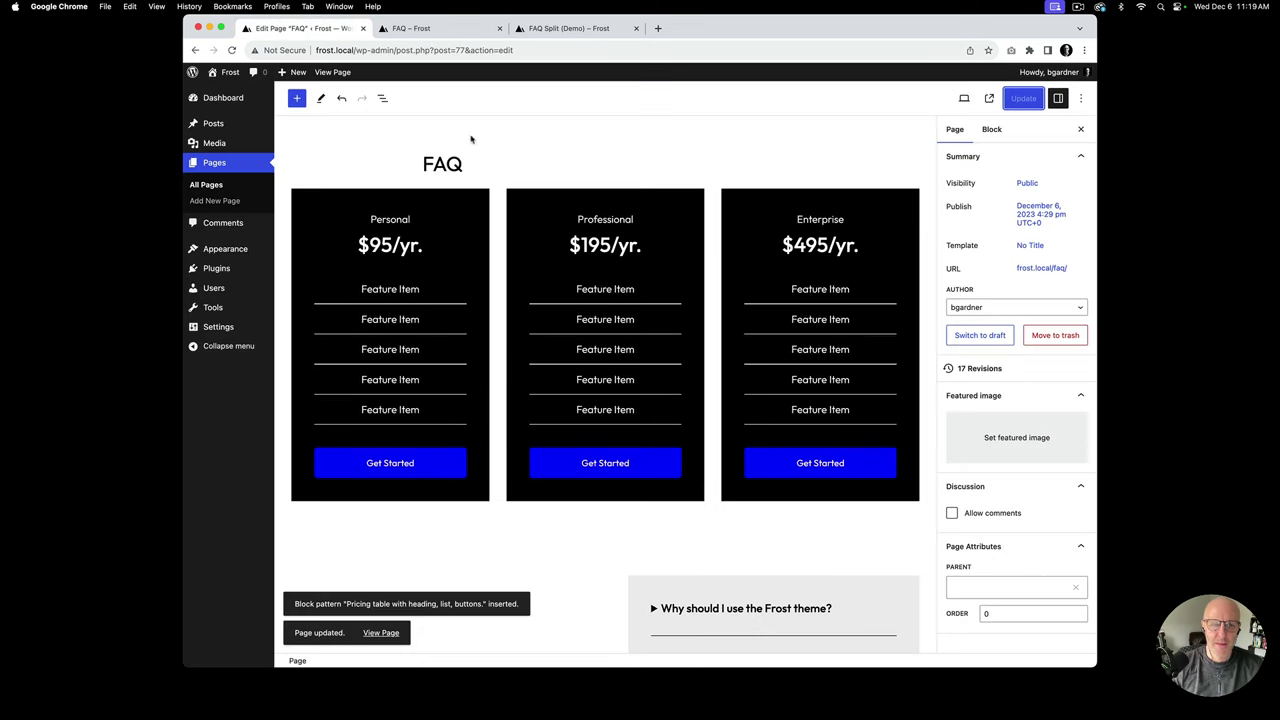
click(462, 164)
key(Return)
text(M)
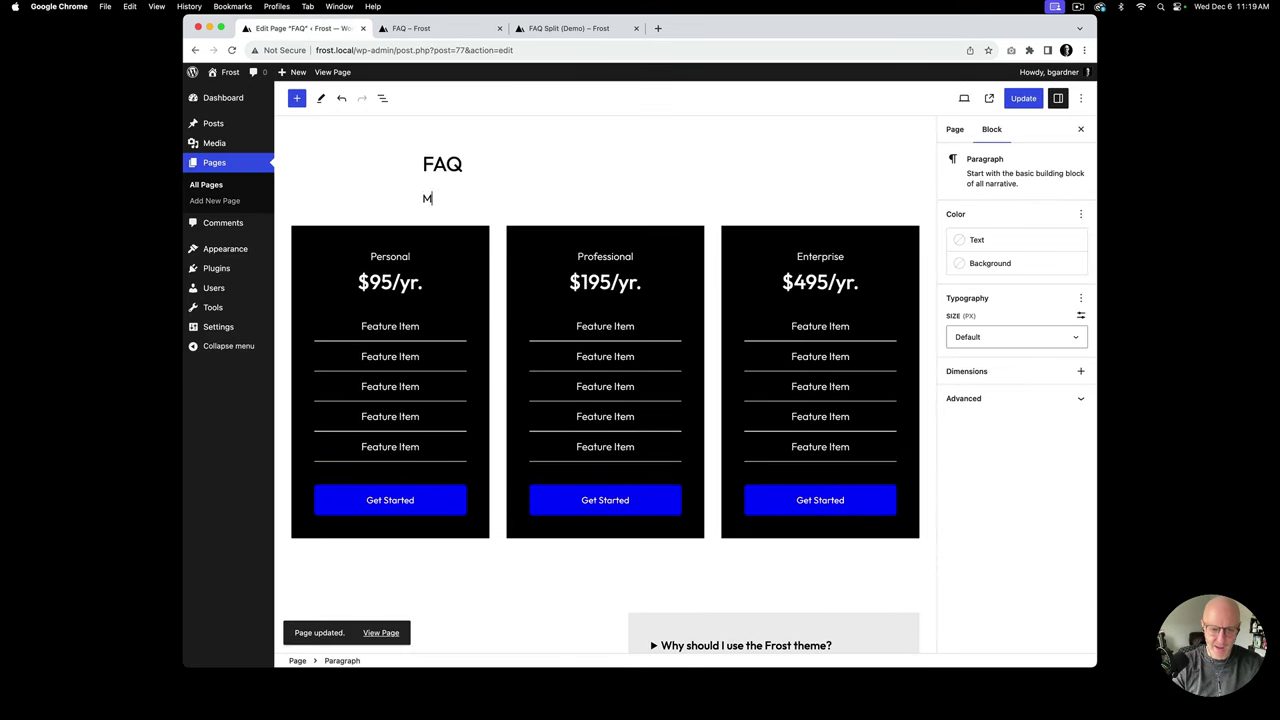
text(y Pricing)
key(Return)
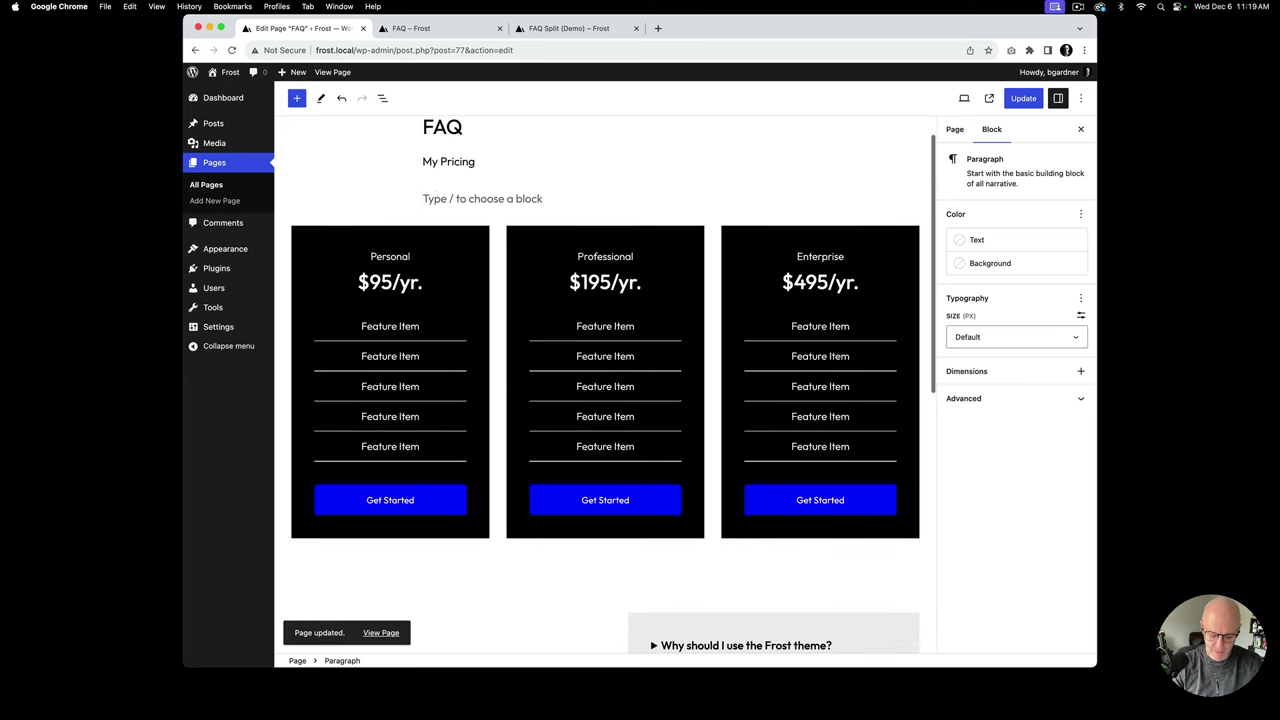
text(Below are my rates.)
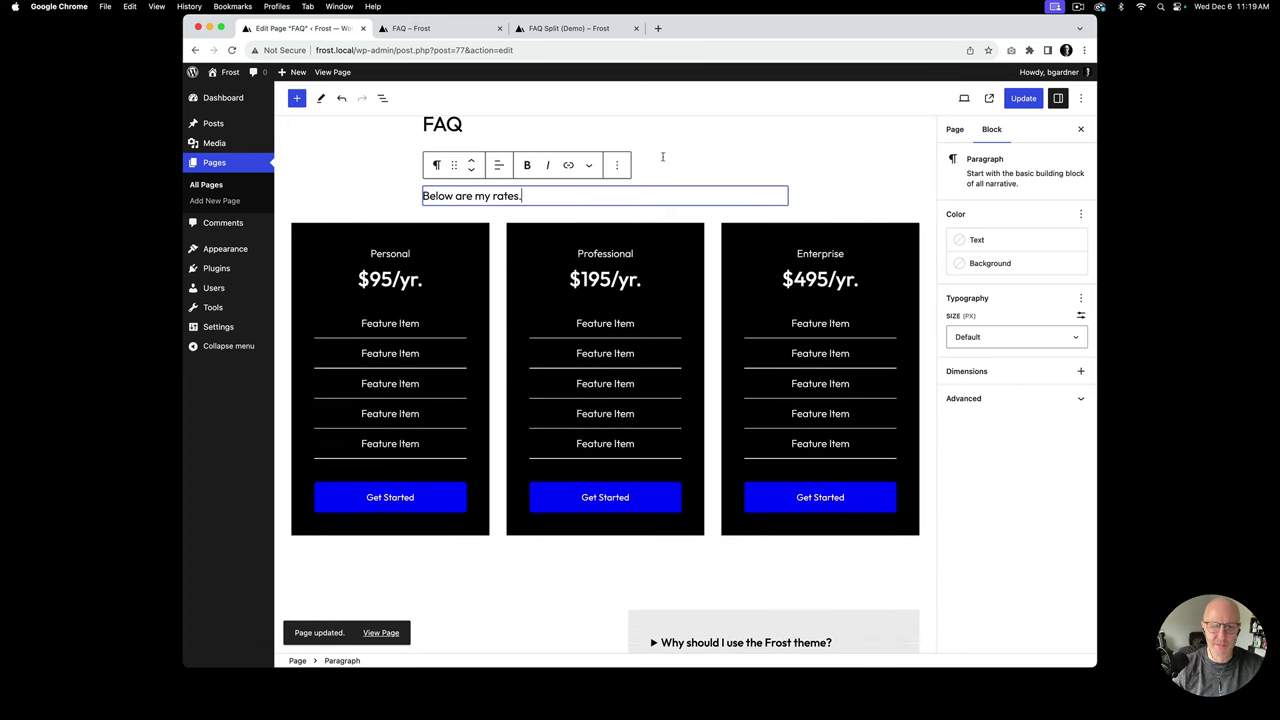
click(496, 168)
click(550, 222)
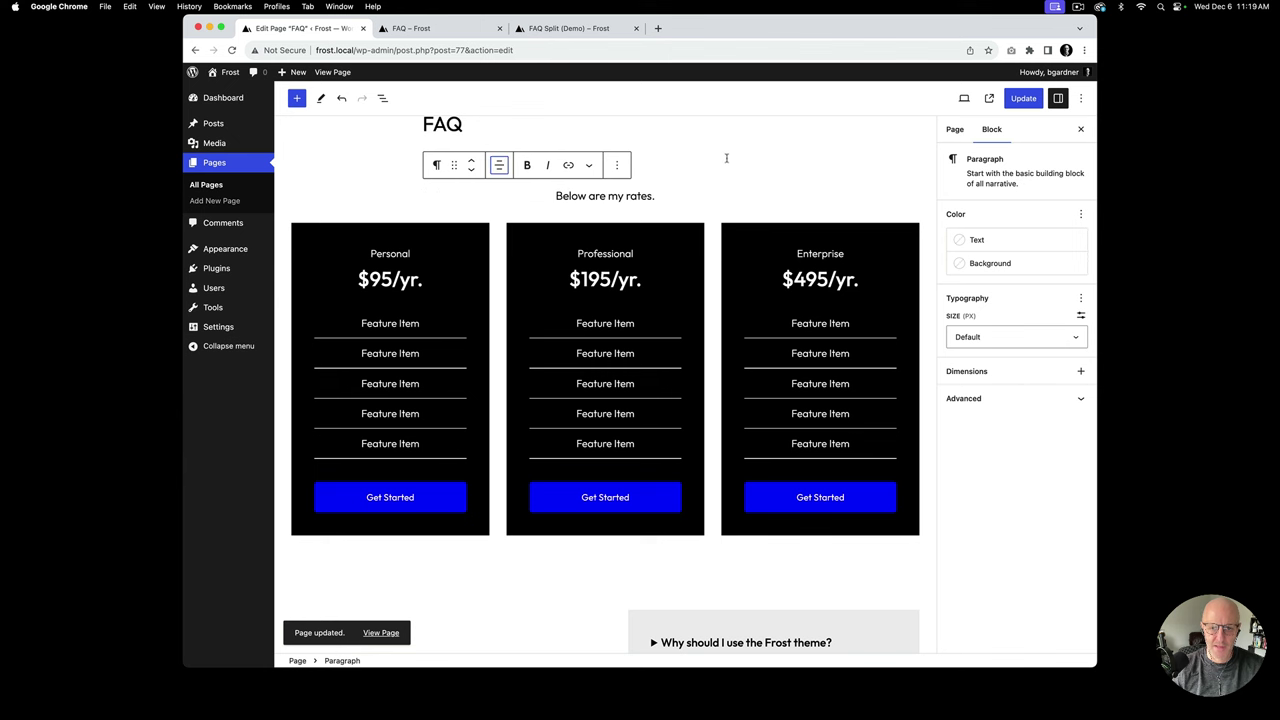
Step: Transform the "My Pricing" paragraph into an H1 heading
click(576, 162)
click(437, 189)
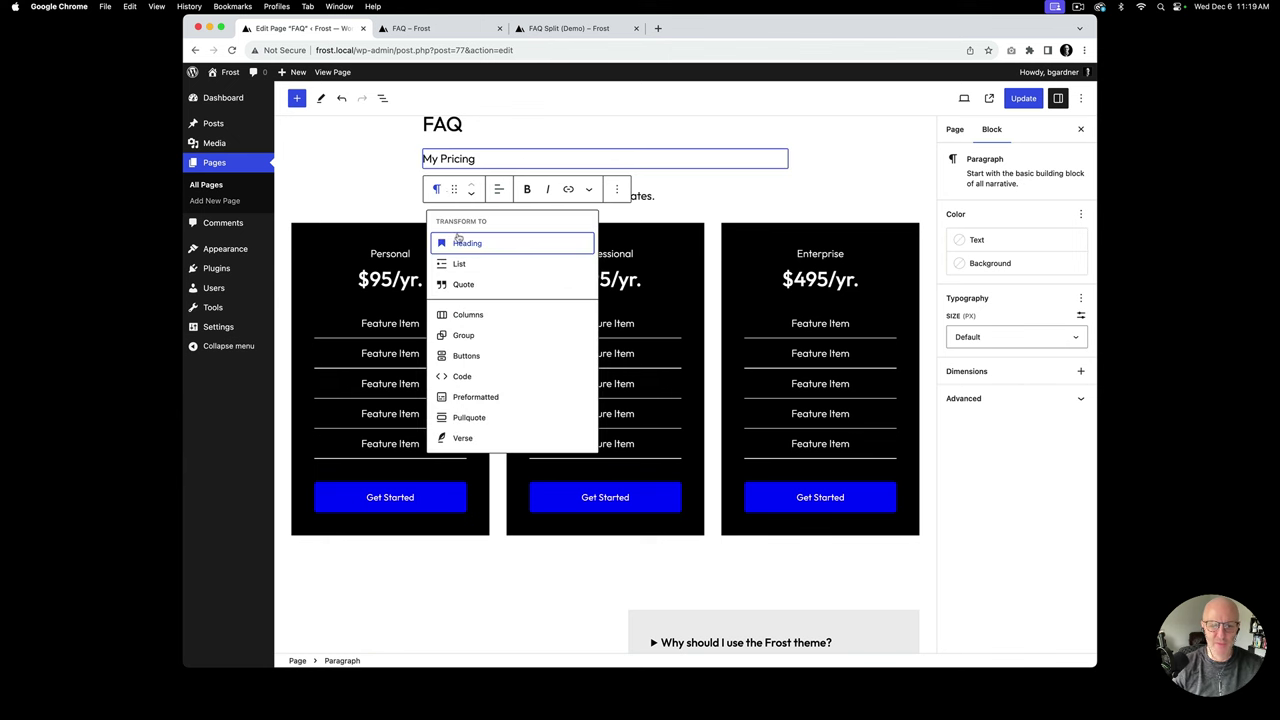
click(470, 243)
click(520, 190)
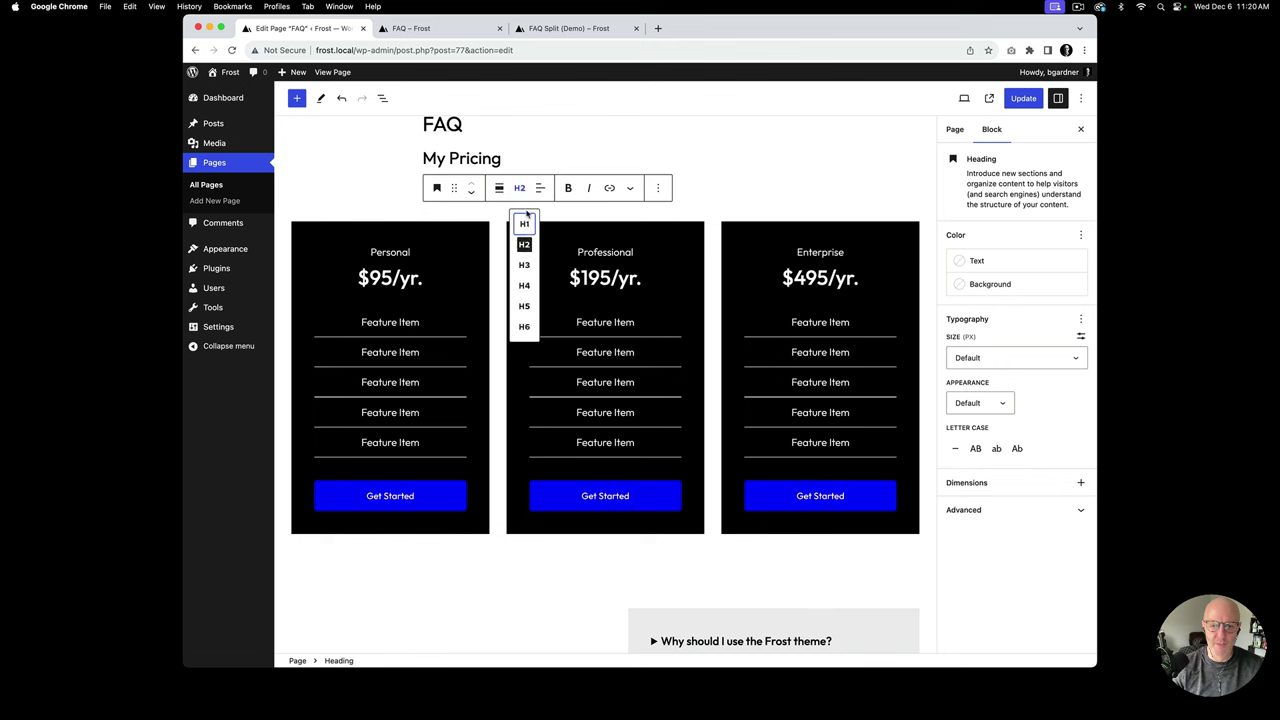
click(527, 226)
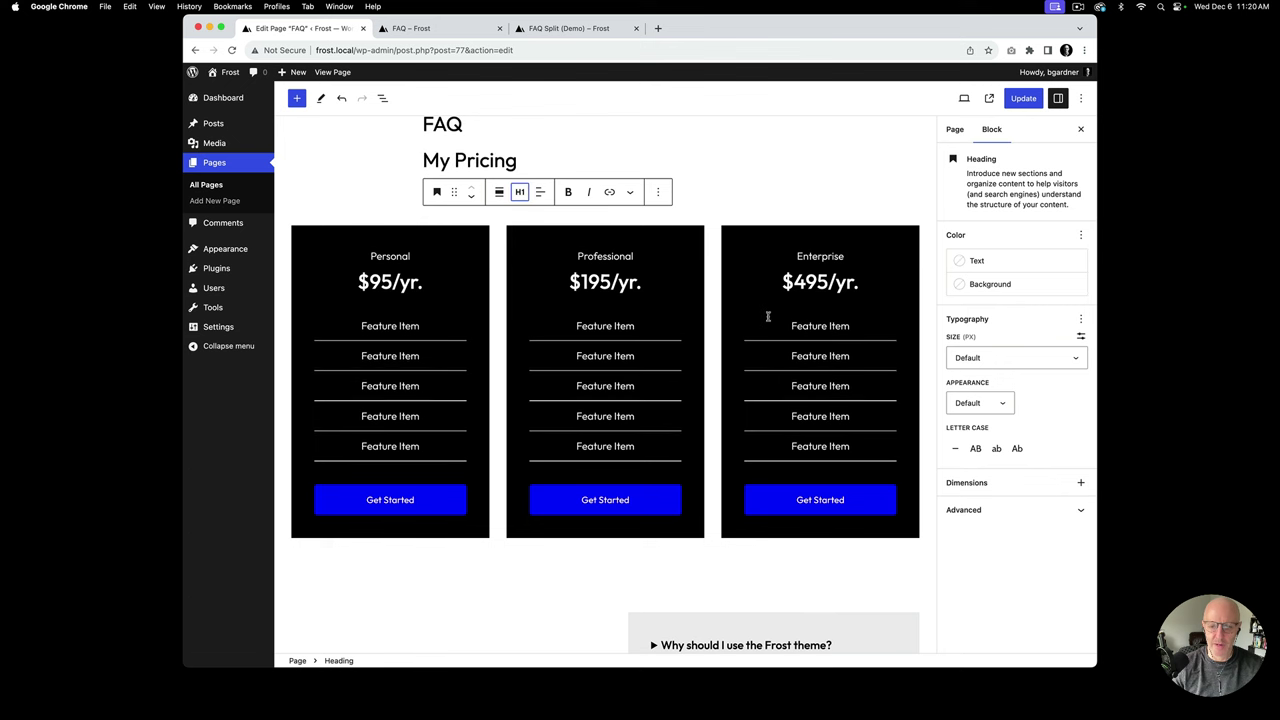
Step: Set the "My Pricing" heading's font size to 60px and center its text
click(1006, 362)
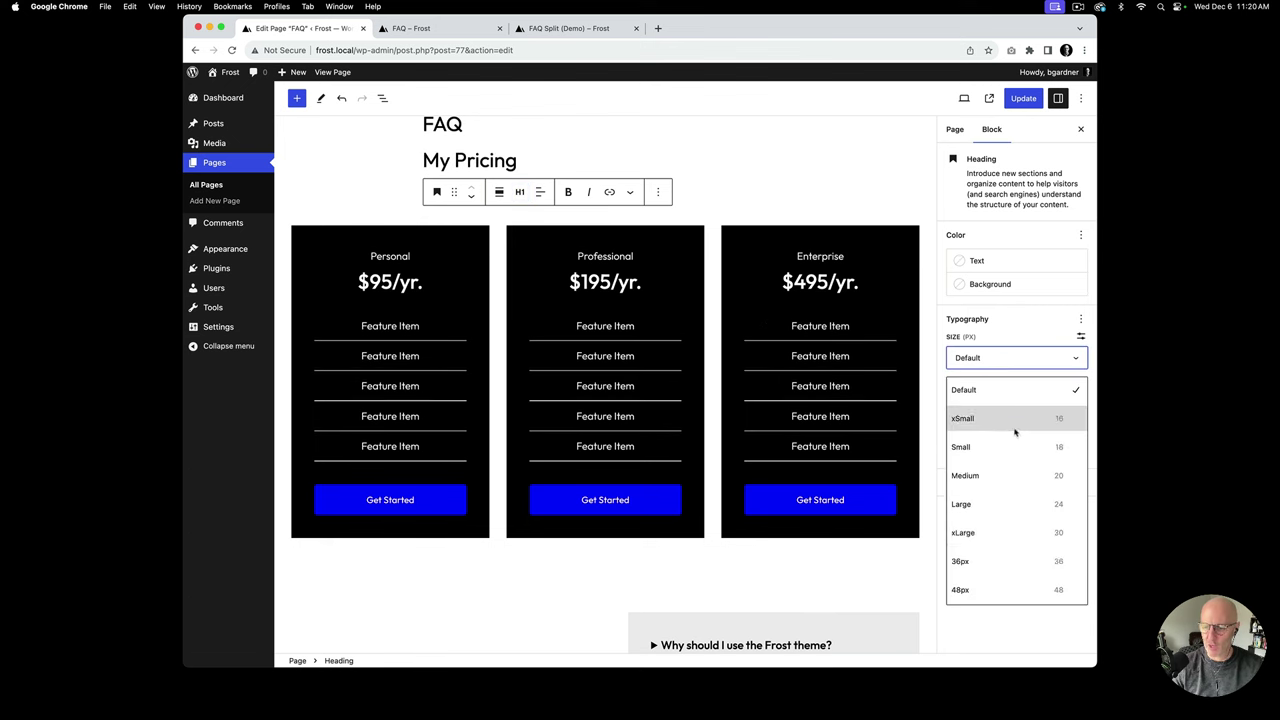
scroll(1008, 589, down, 3)
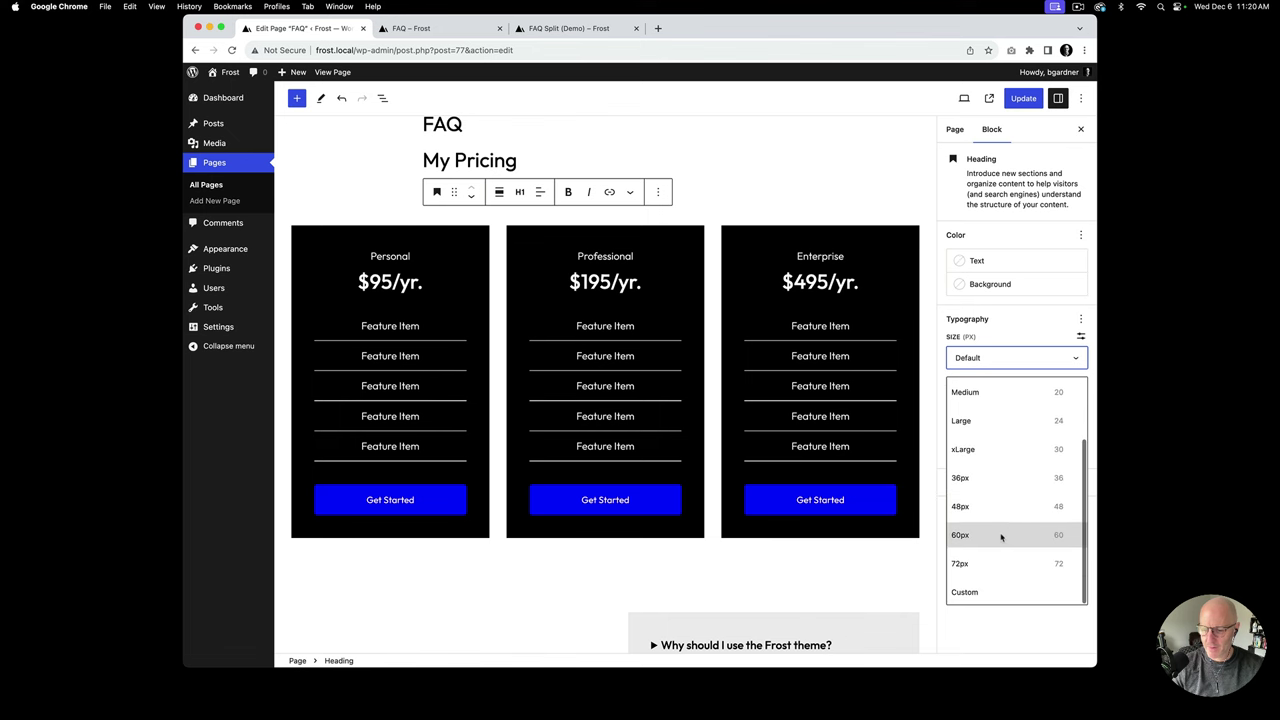
click(1000, 532)
click(540, 206)
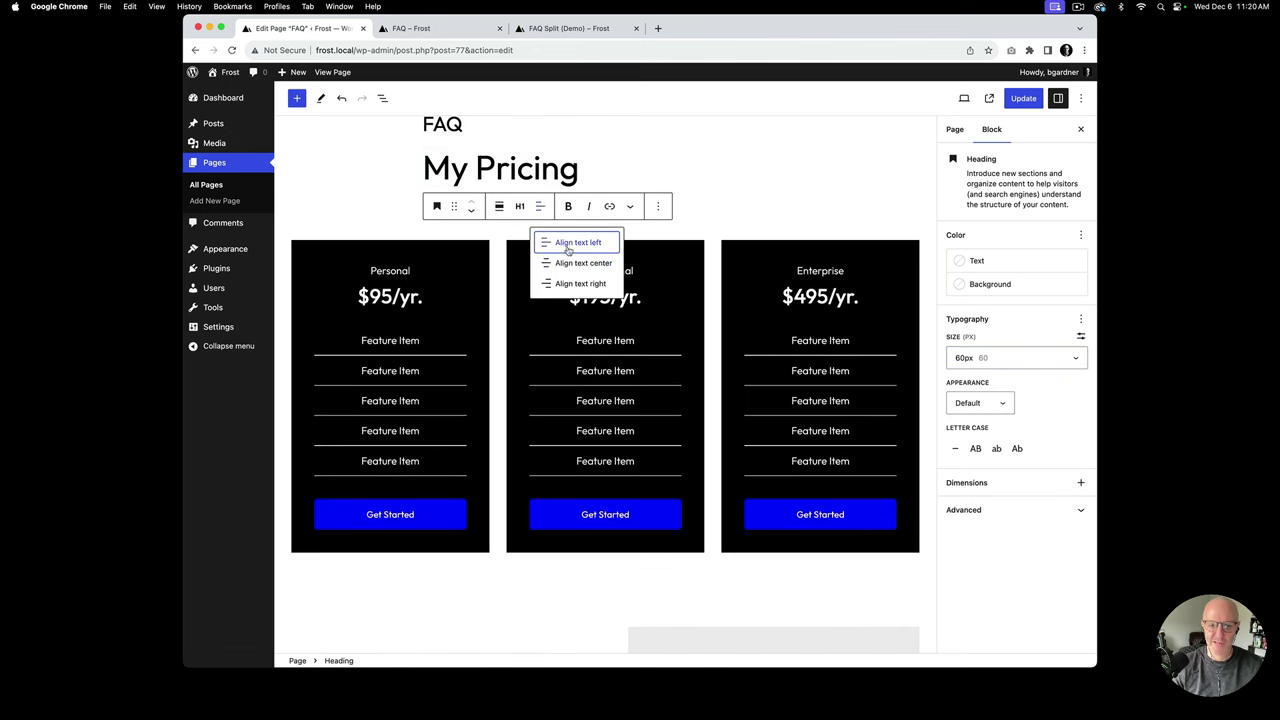
click(605, 263)
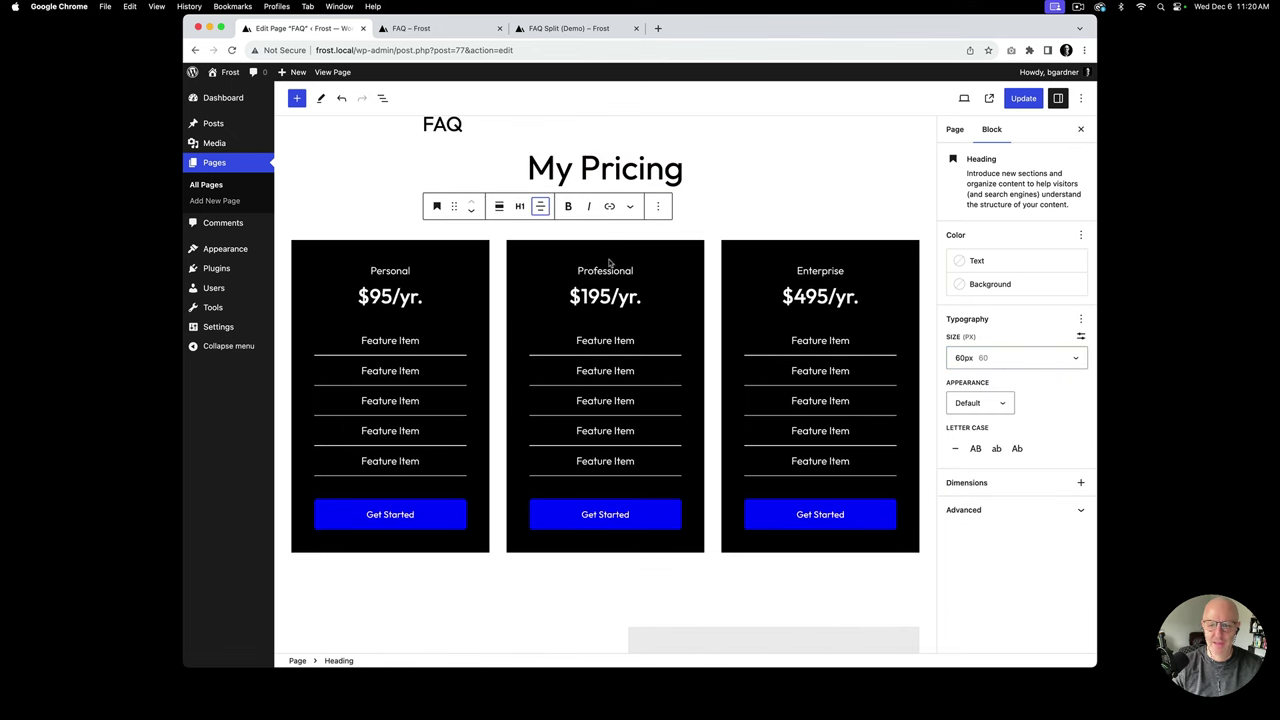
Step: Enable margin controls for the "My Pricing" heading and set its top margin to xLarge
click(1080, 482)
click(995, 548)
click(1006, 487)
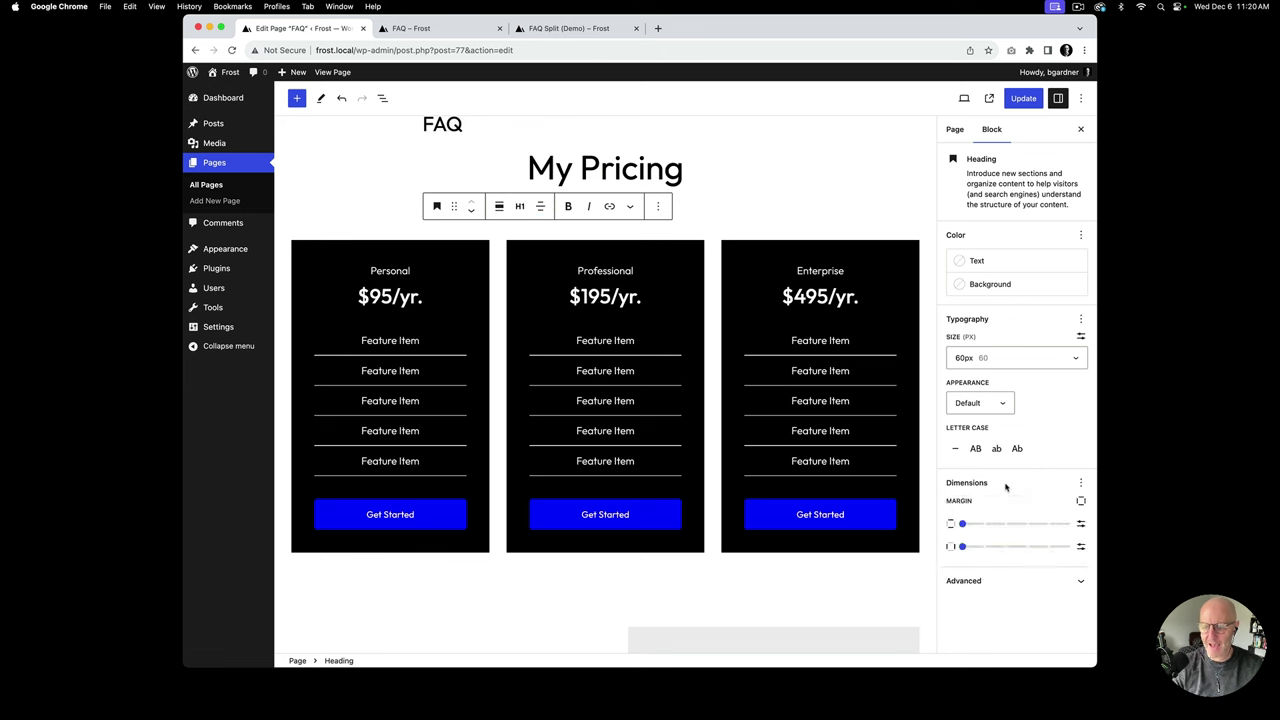
click(1080, 500)
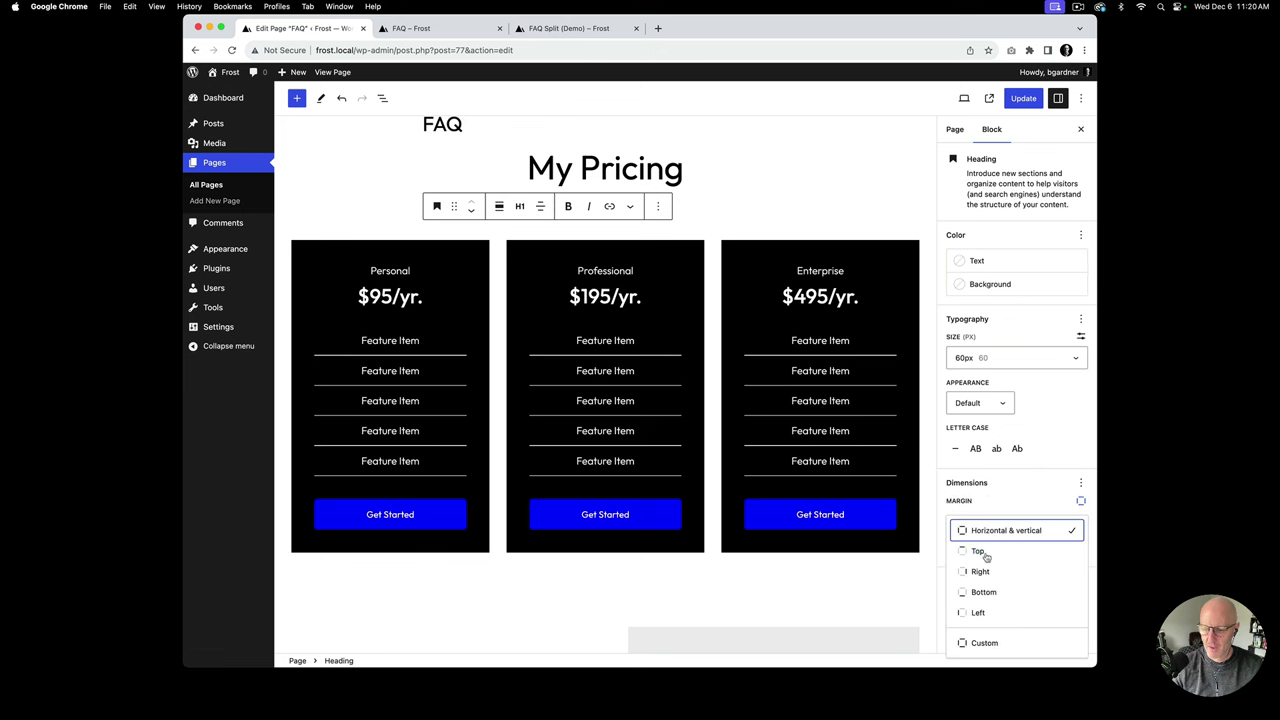
click(1018, 549)
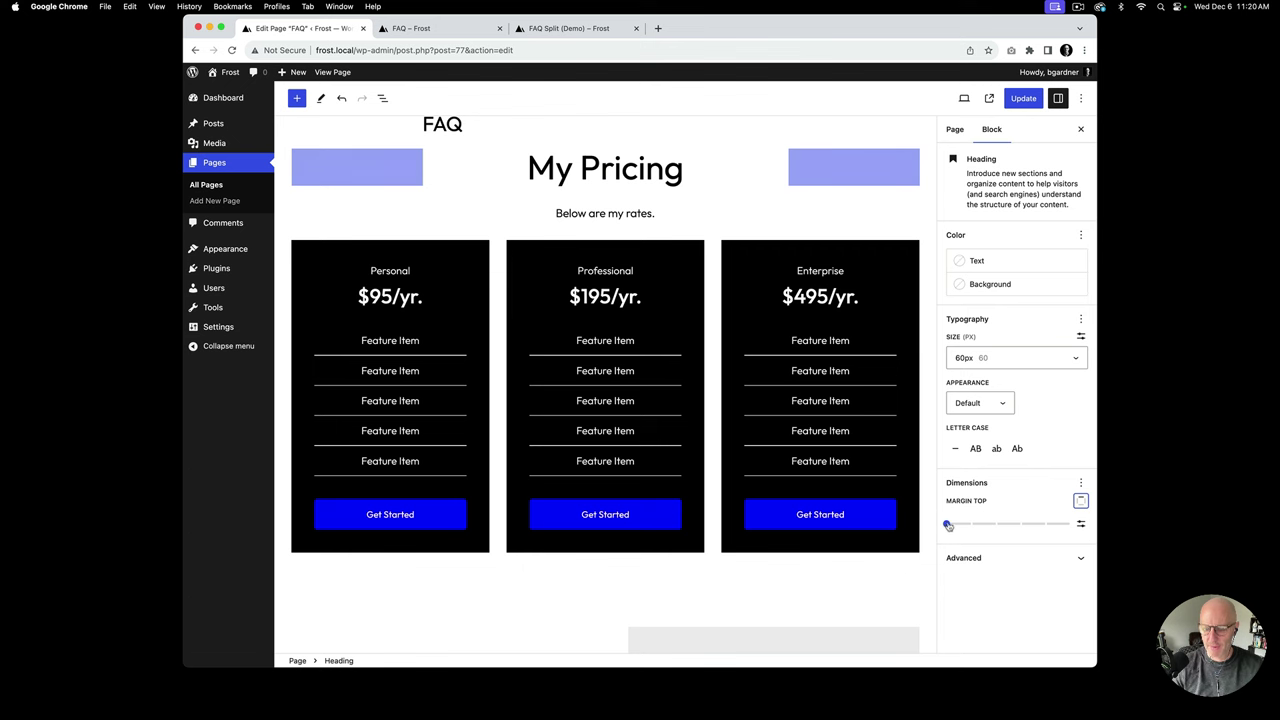
drag(948, 525, 1069, 524)
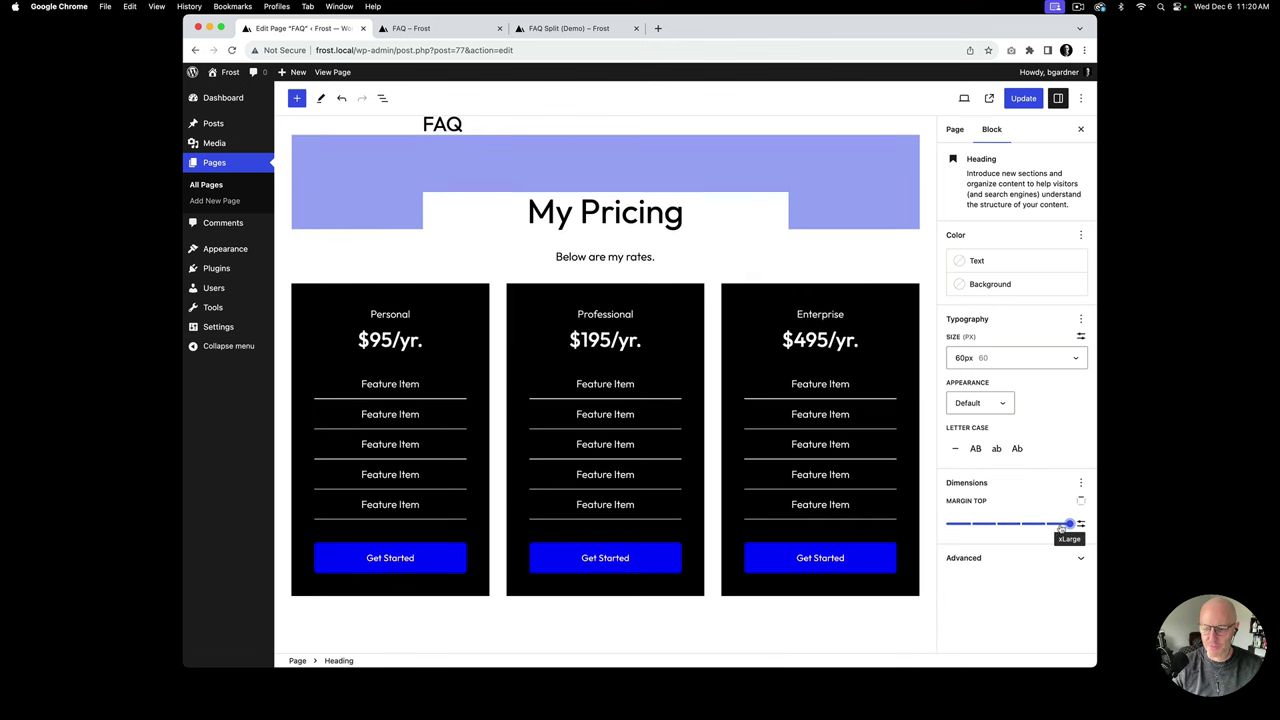
Step: Update the page and reload the live FAQ page to view the new pricing heading
click(1023, 97)
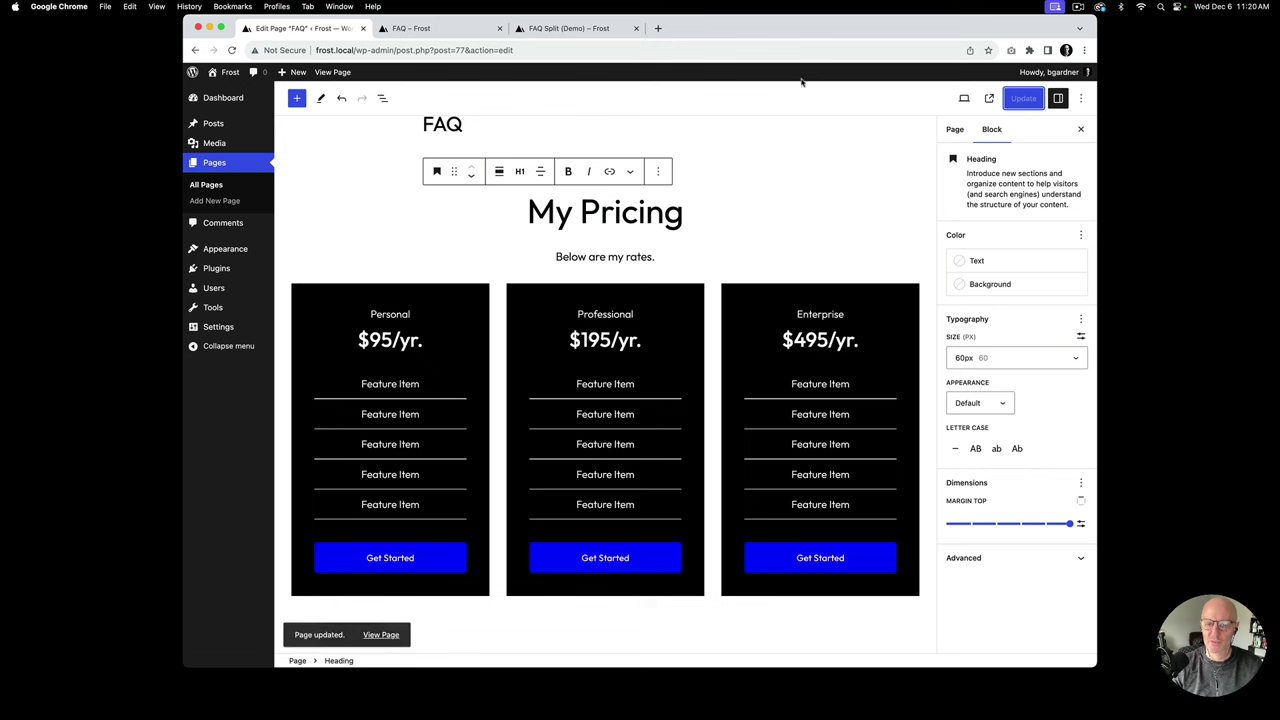
key(ctrl+Tab)
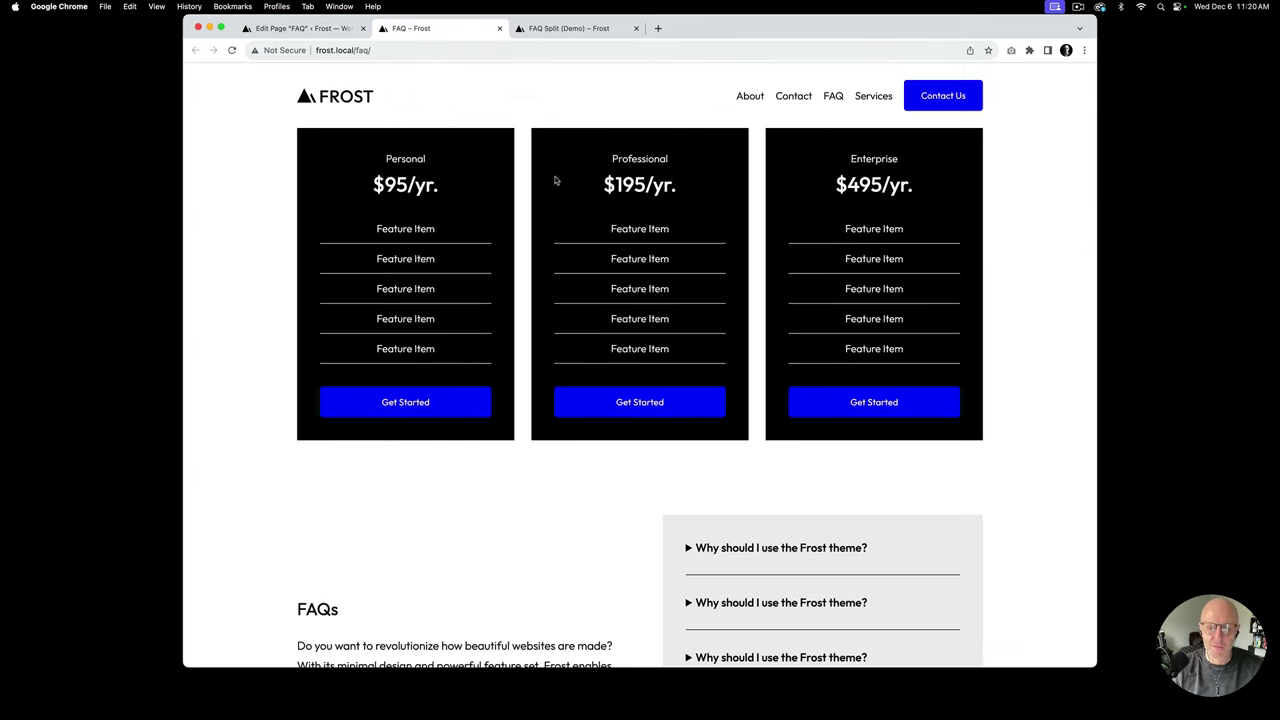
key(super+r)
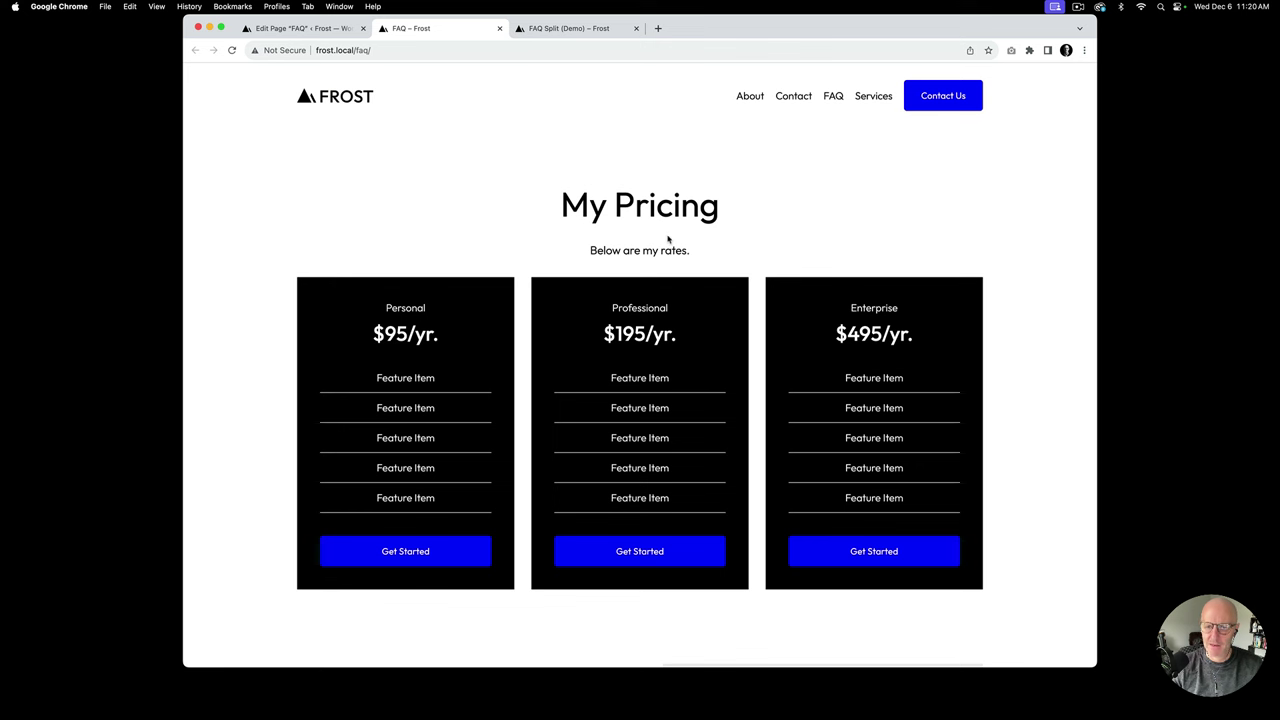
Step: In the editor, set the top margin of the "Below are my rates." paragraph to 10 px
click(333, 30)
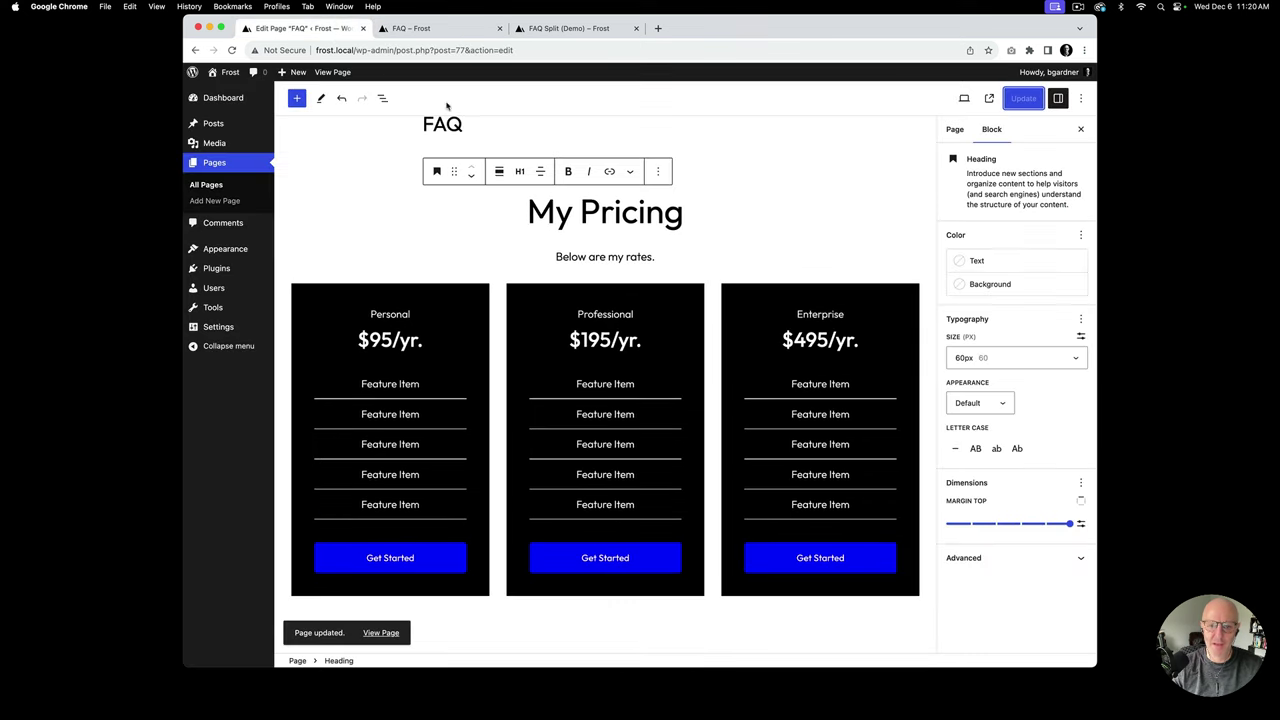
click(637, 253)
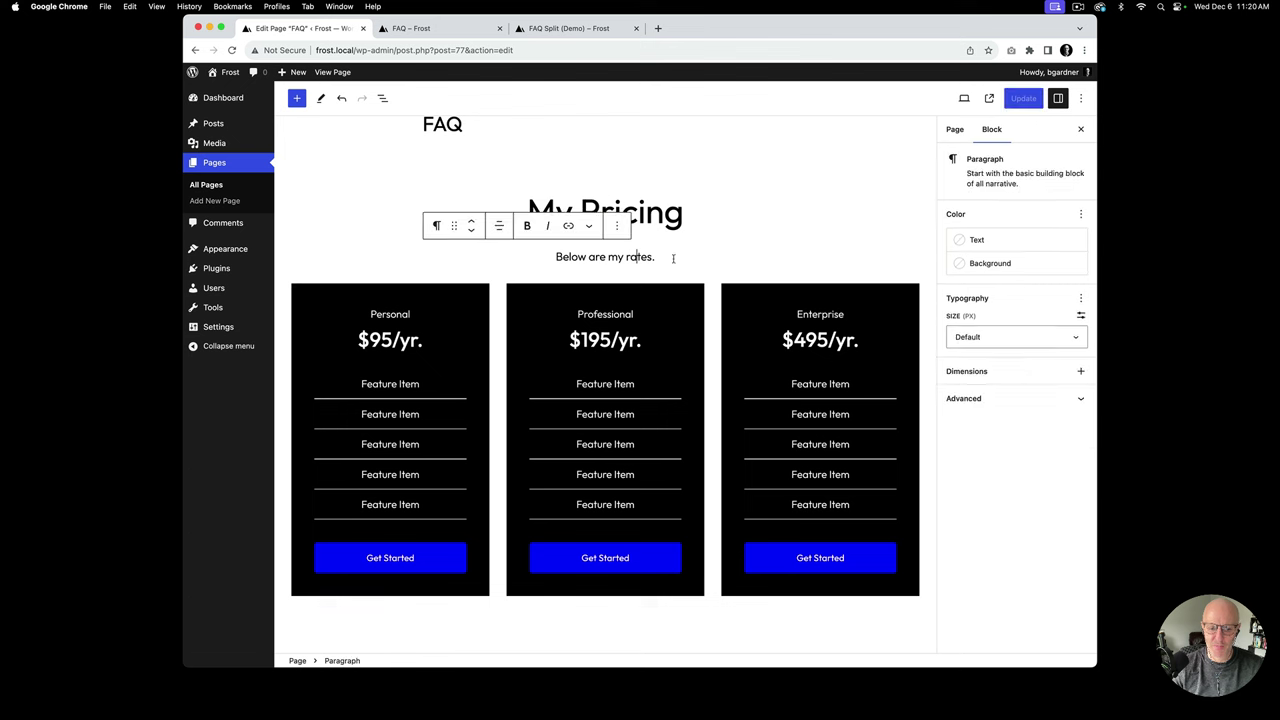
click(1082, 372)
click(975, 434)
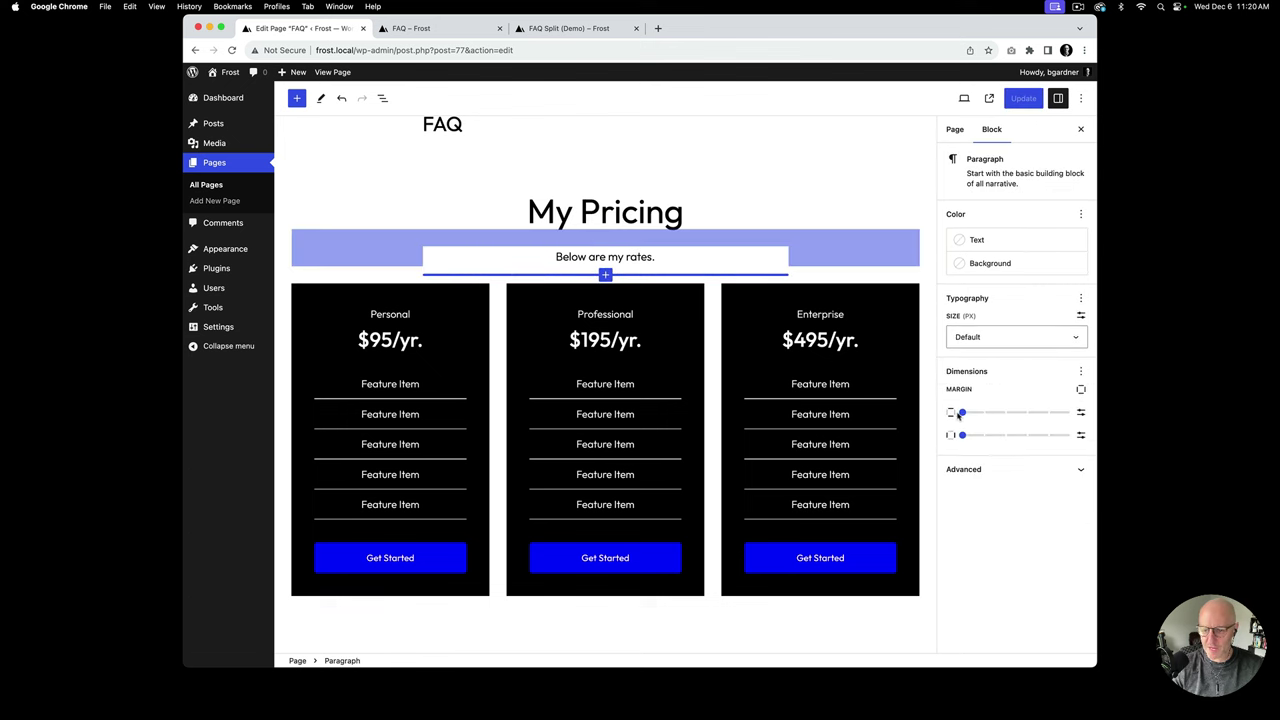
click(1081, 389)
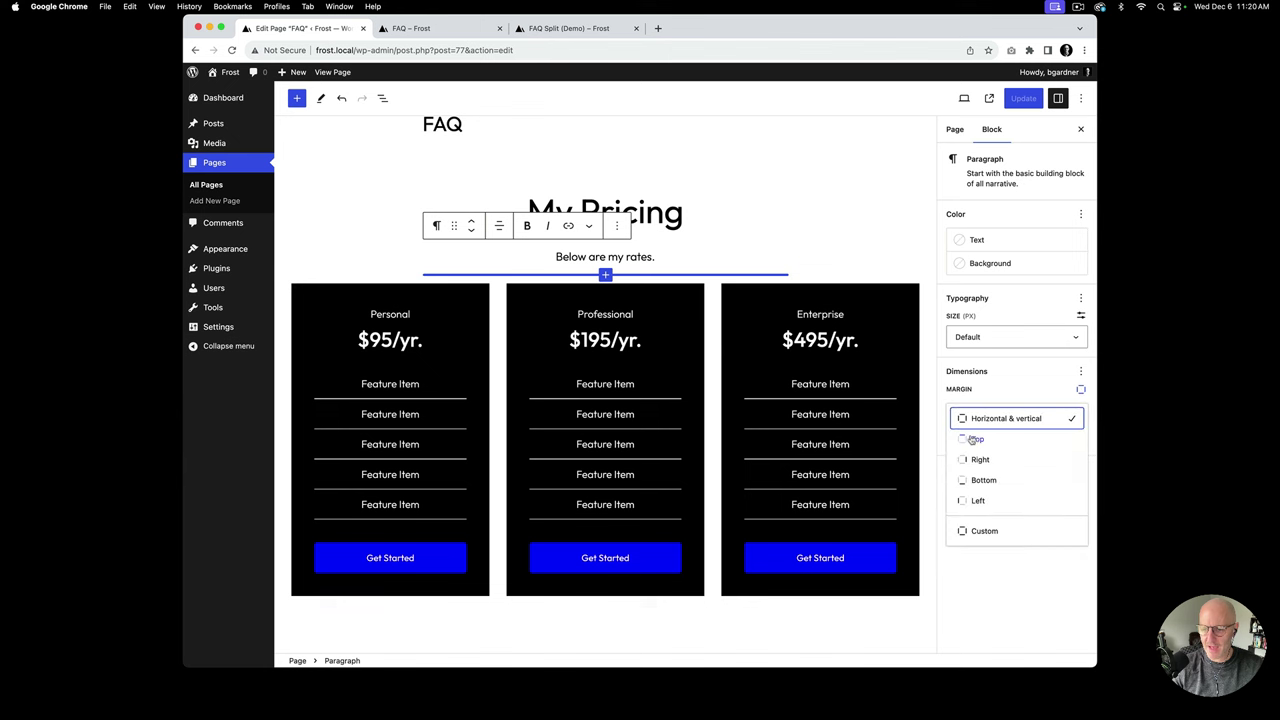
click(970, 438)
click(965, 410)
text(10)
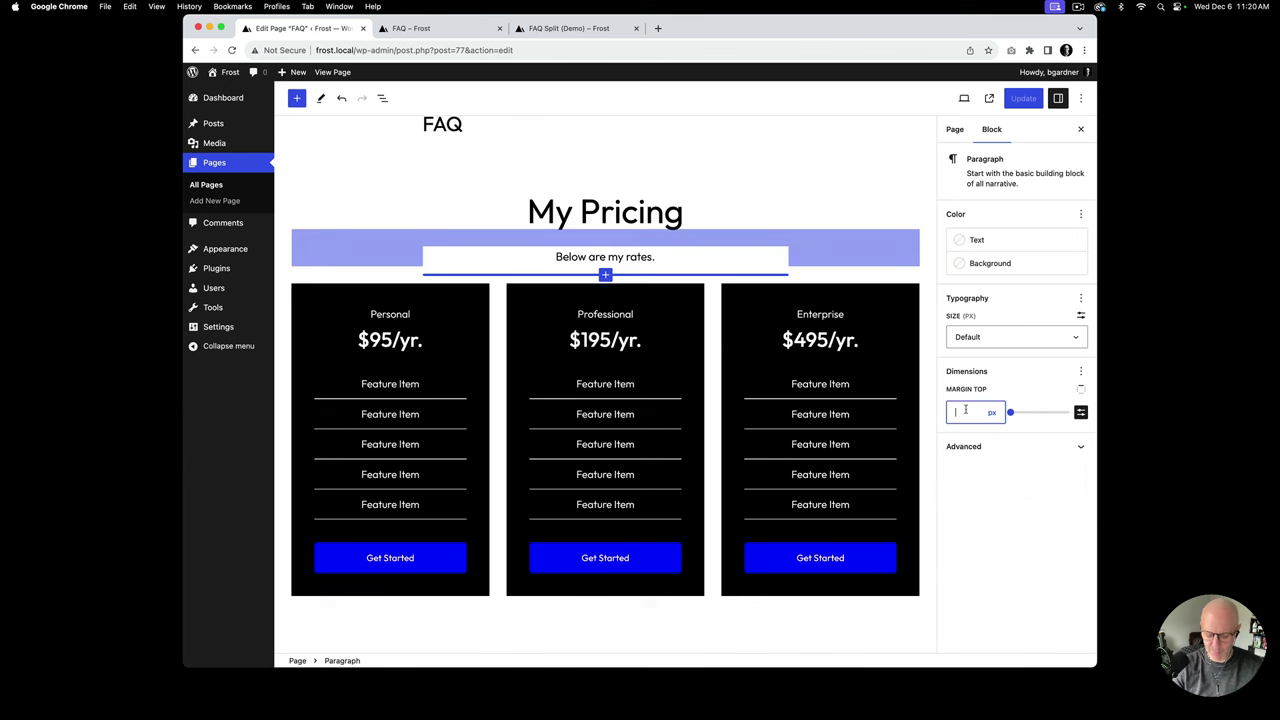
click(746, 208)
Step: Select the three-column pricing table's Columns block and set only its top margin to Large
click(574, 364)
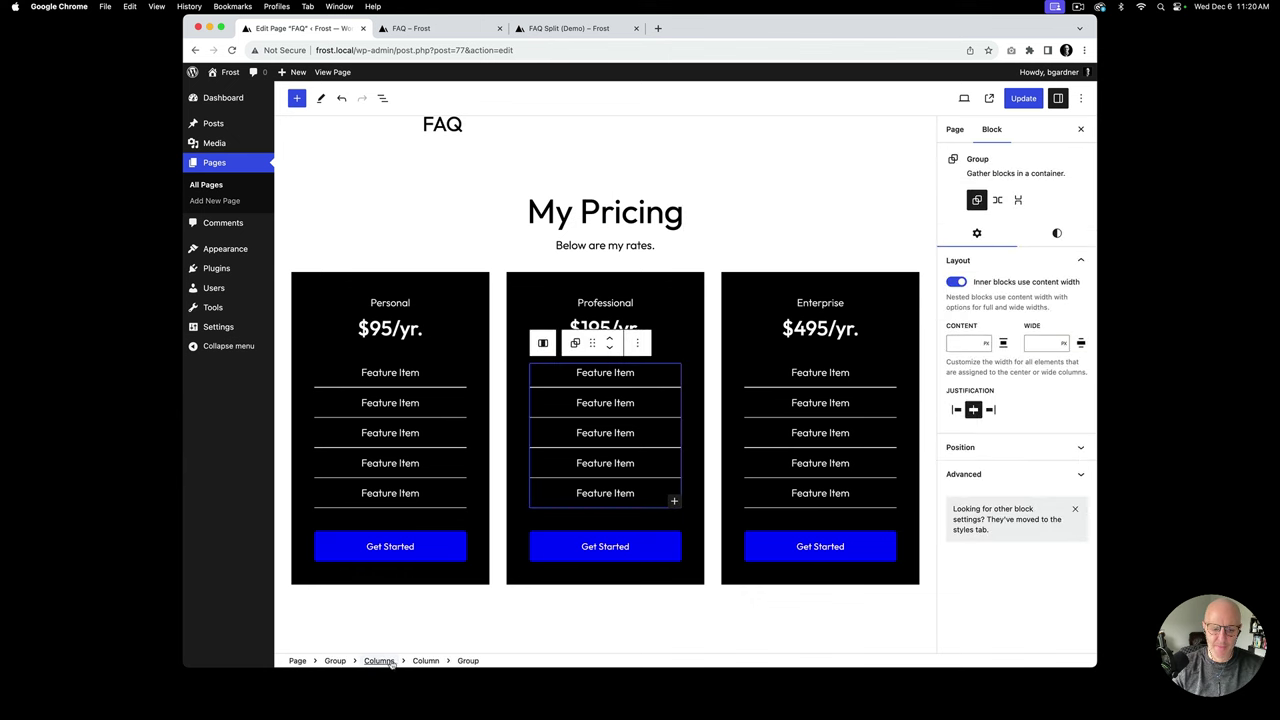
click(379, 660)
click(1057, 224)
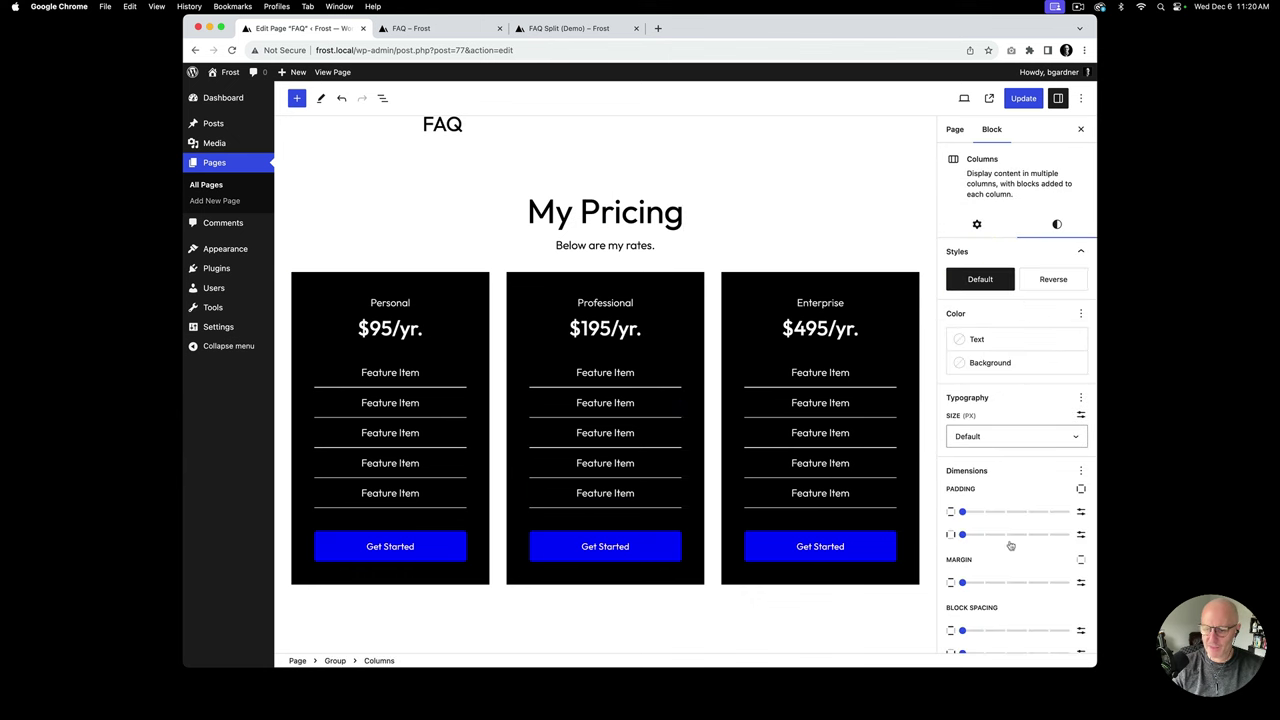
click(1079, 560)
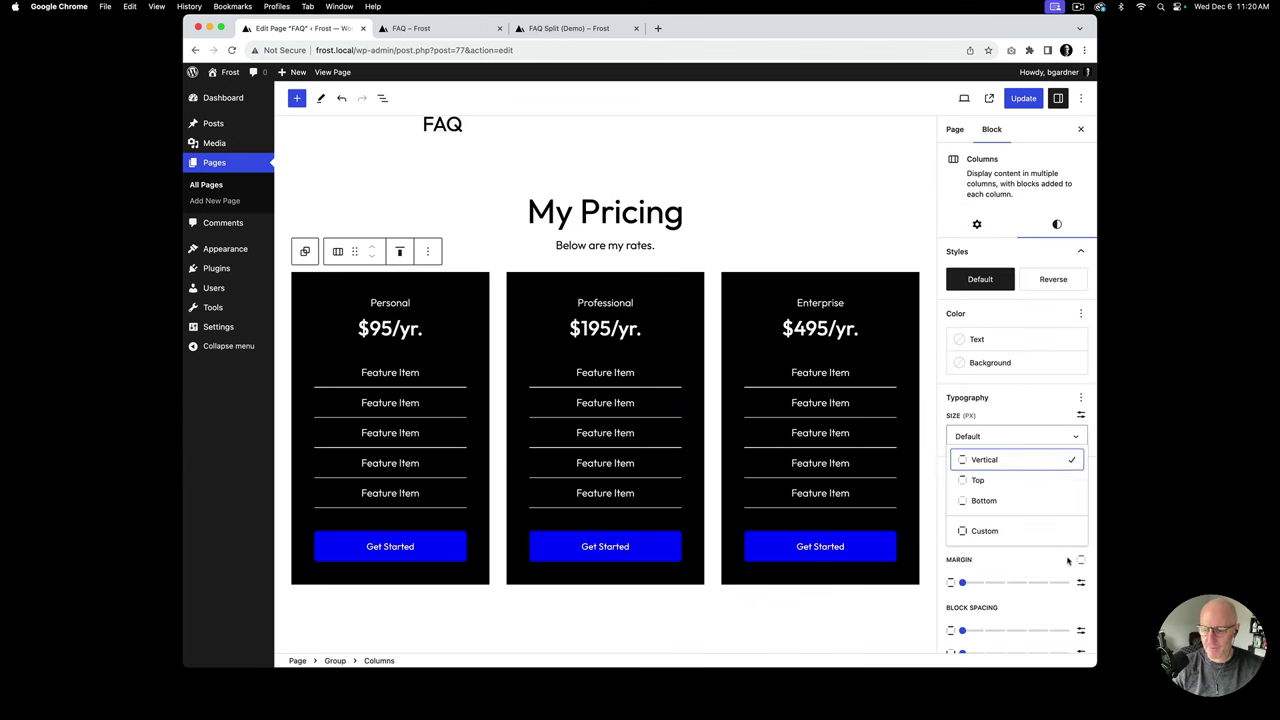
click(978, 480)
drag(962, 582, 1045, 584)
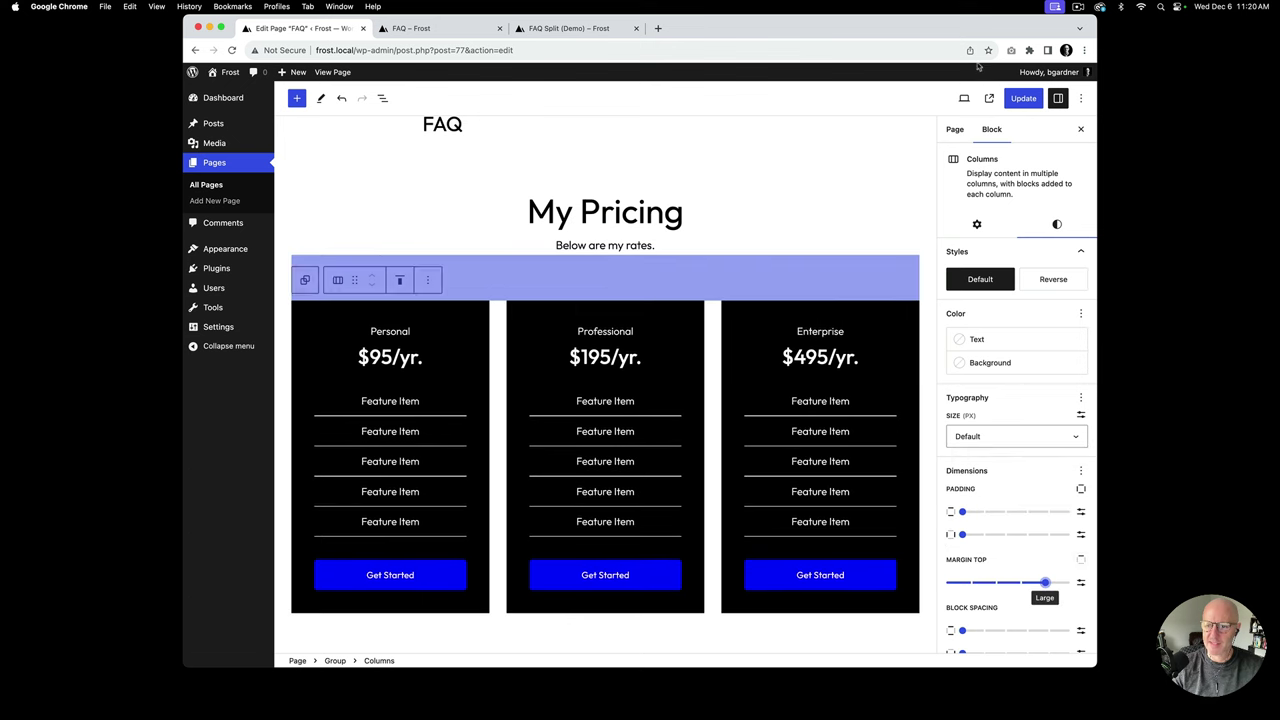
Step: Update the page and review the pricing table and FAQ section on the live FAQ page
click(1023, 98)
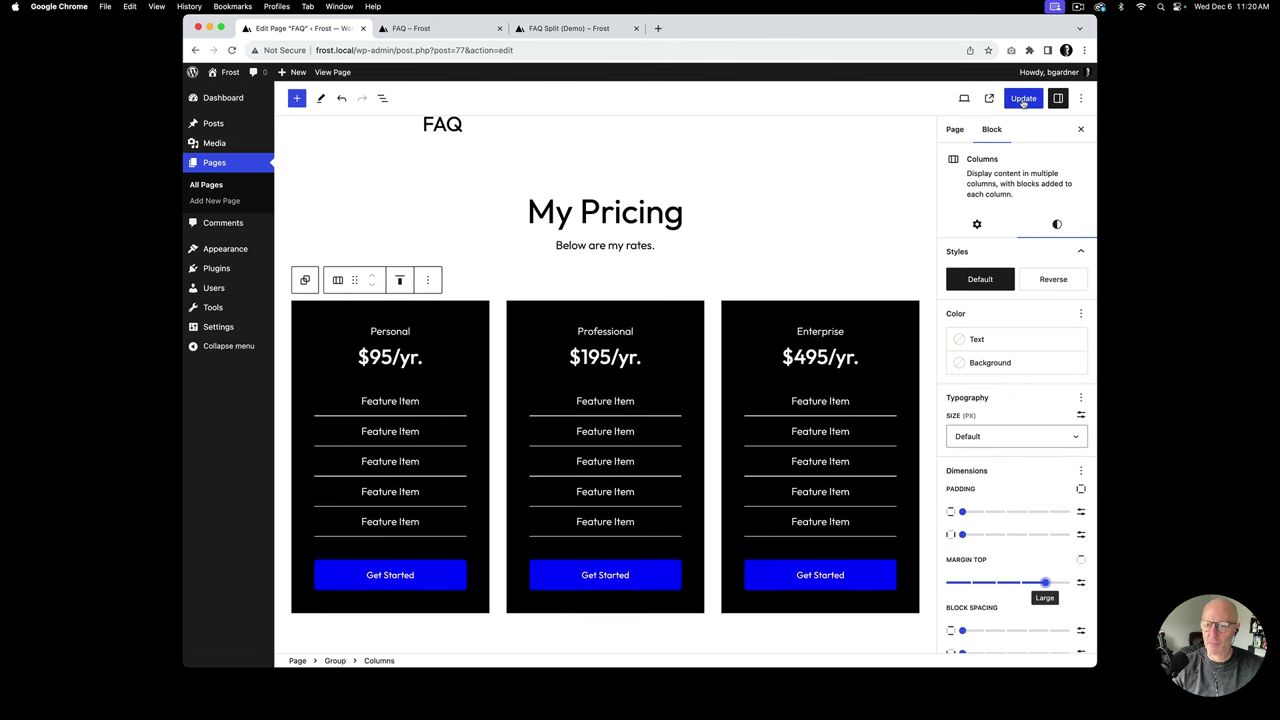
click(450, 33)
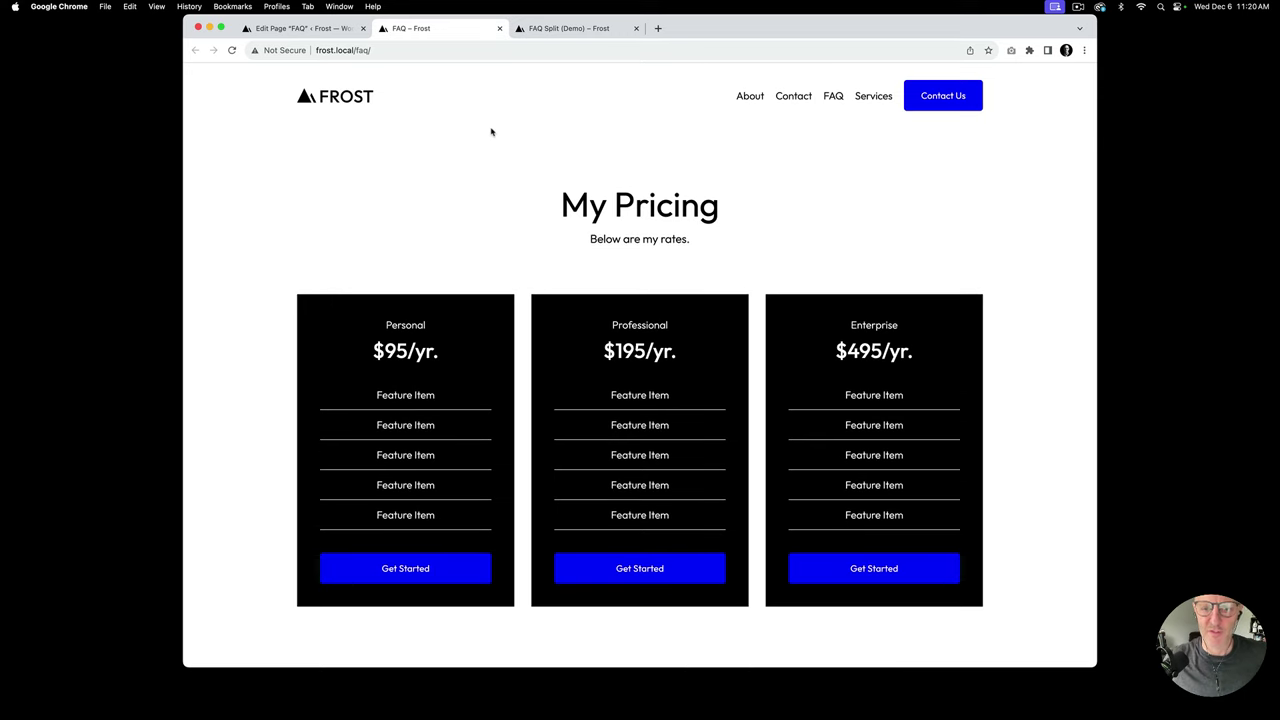
scroll(797, 260, down, 5)
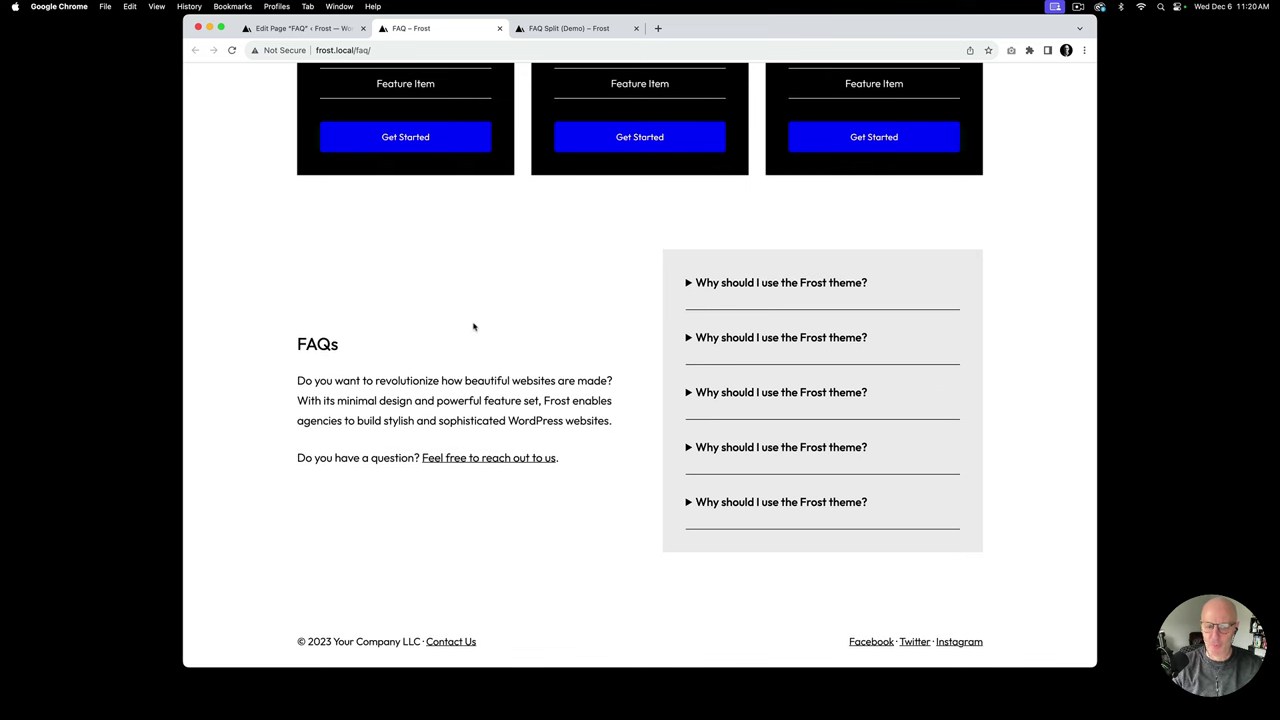
scroll(469, 331, up, 5)
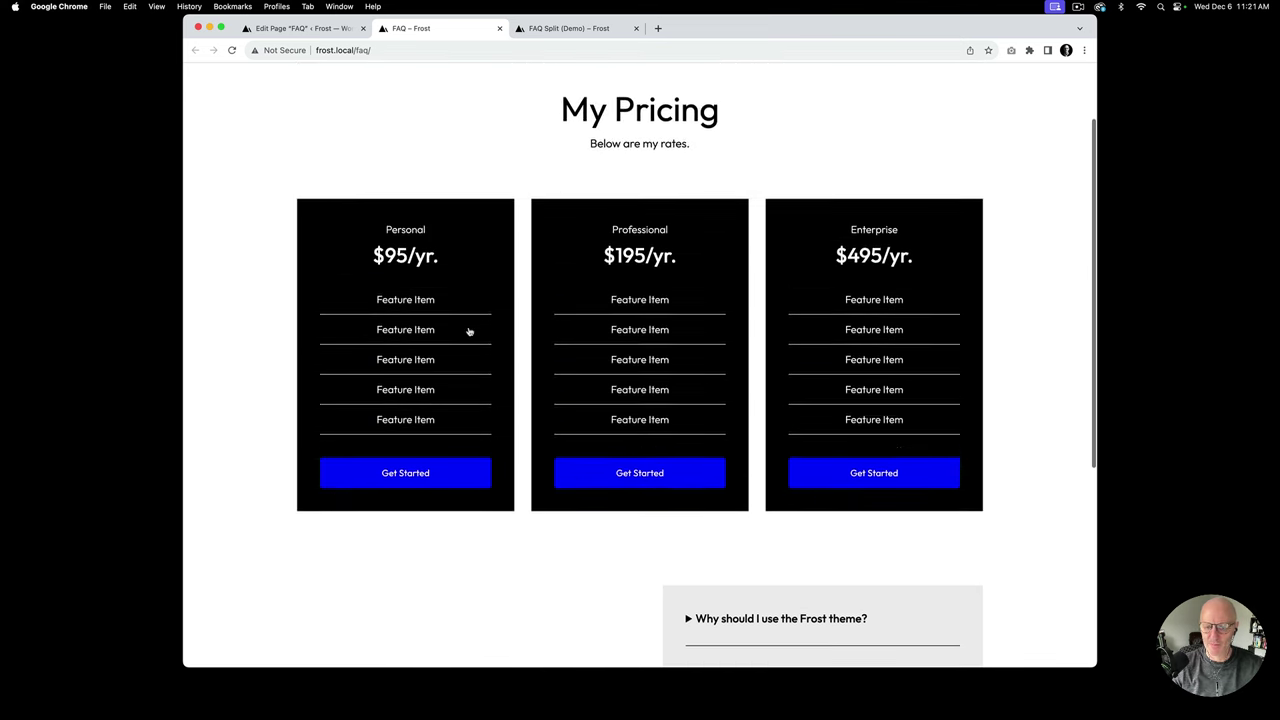
scroll(469, 331, down, 2)
scroll(469, 331, down, 3)
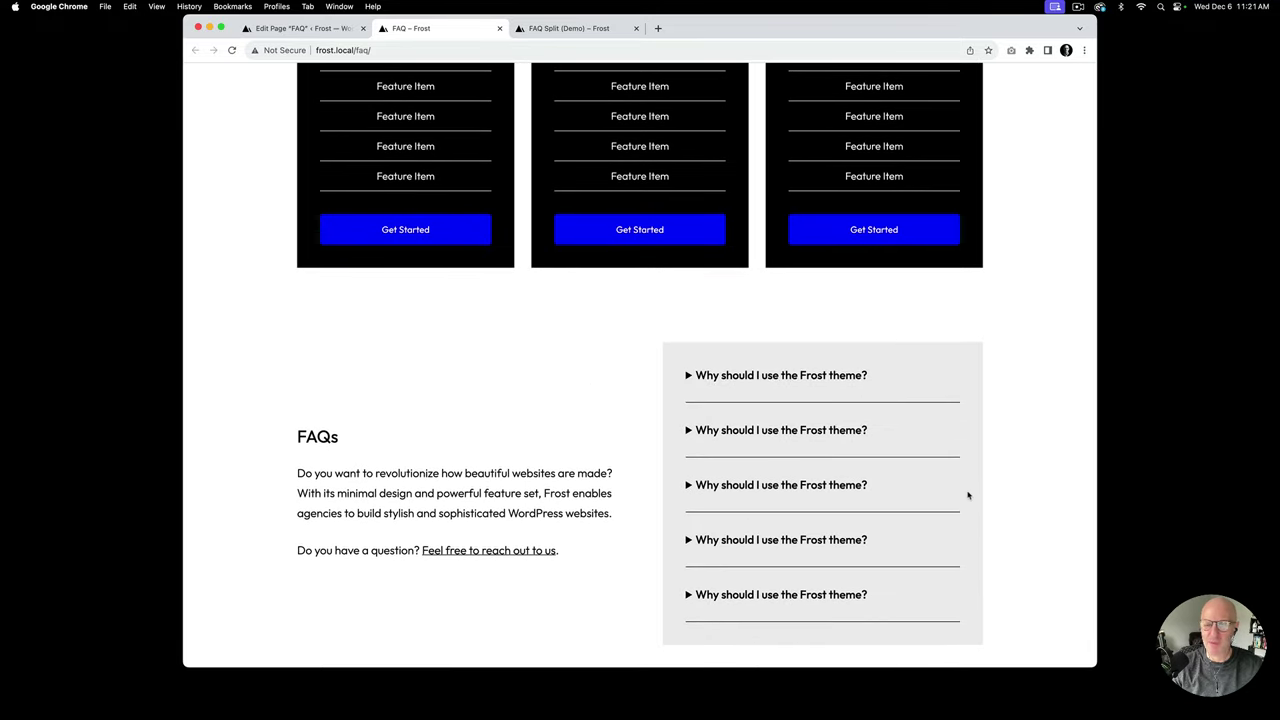
Step: In the editor, select the outer Group around the FAQ section and align it to full width
click(325, 30)
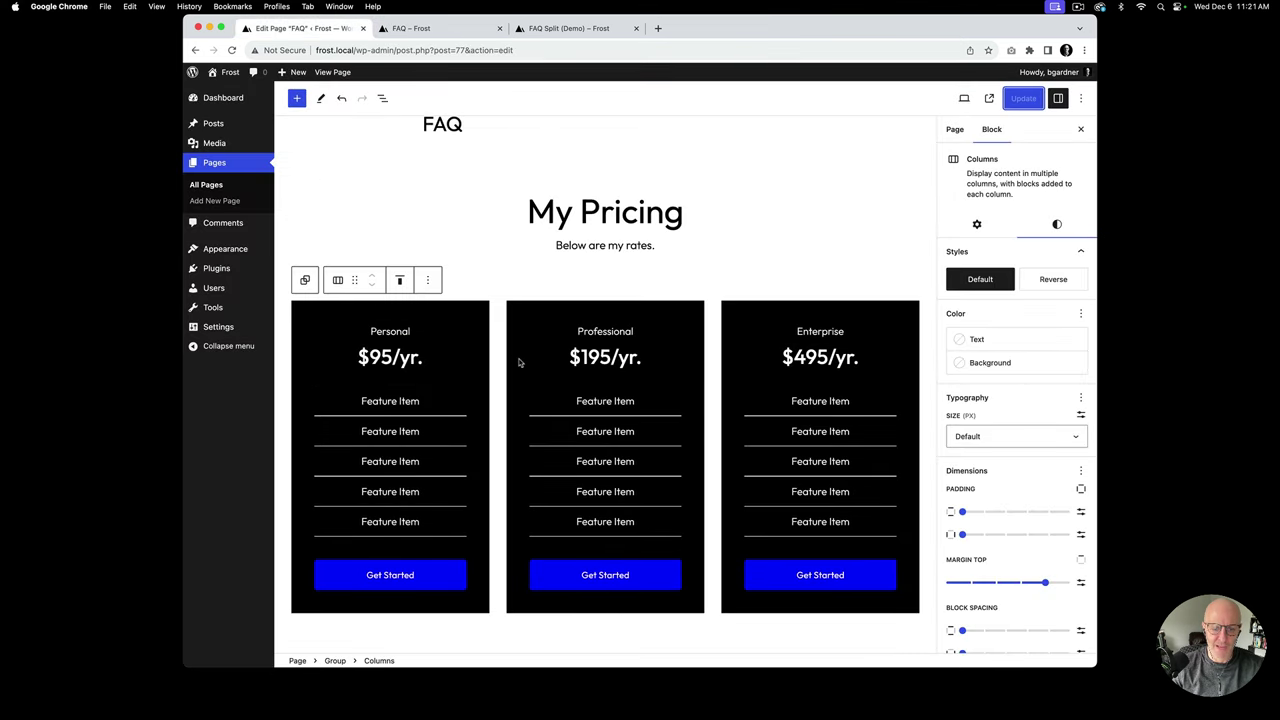
scroll(520, 362, down, 4)
scroll(443, 292, down, 3)
click(466, 380)
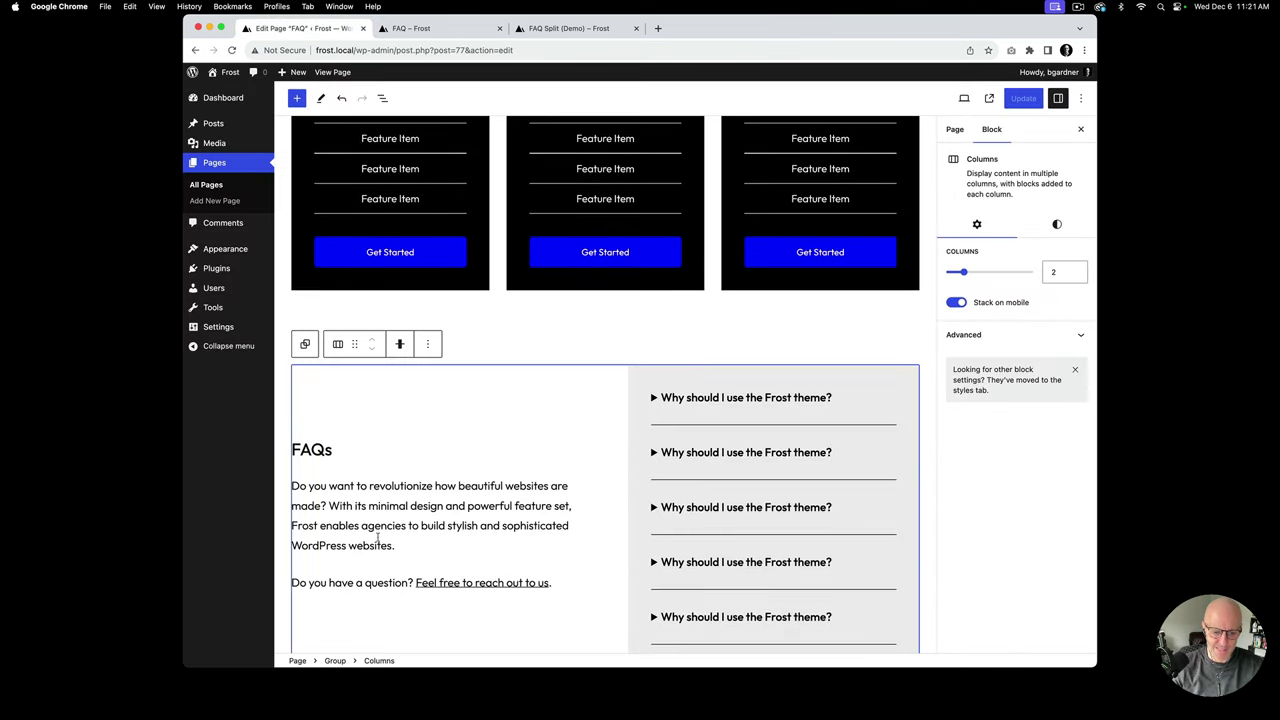
click(335, 661)
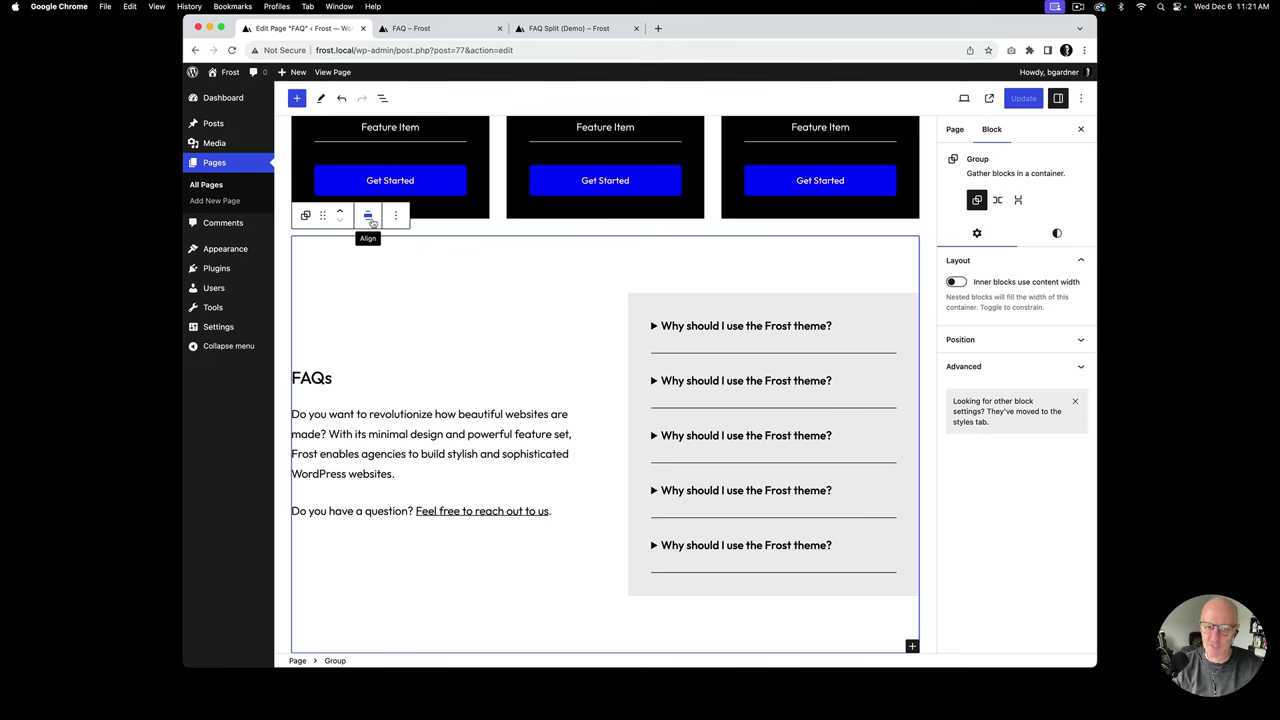
click(370, 220)
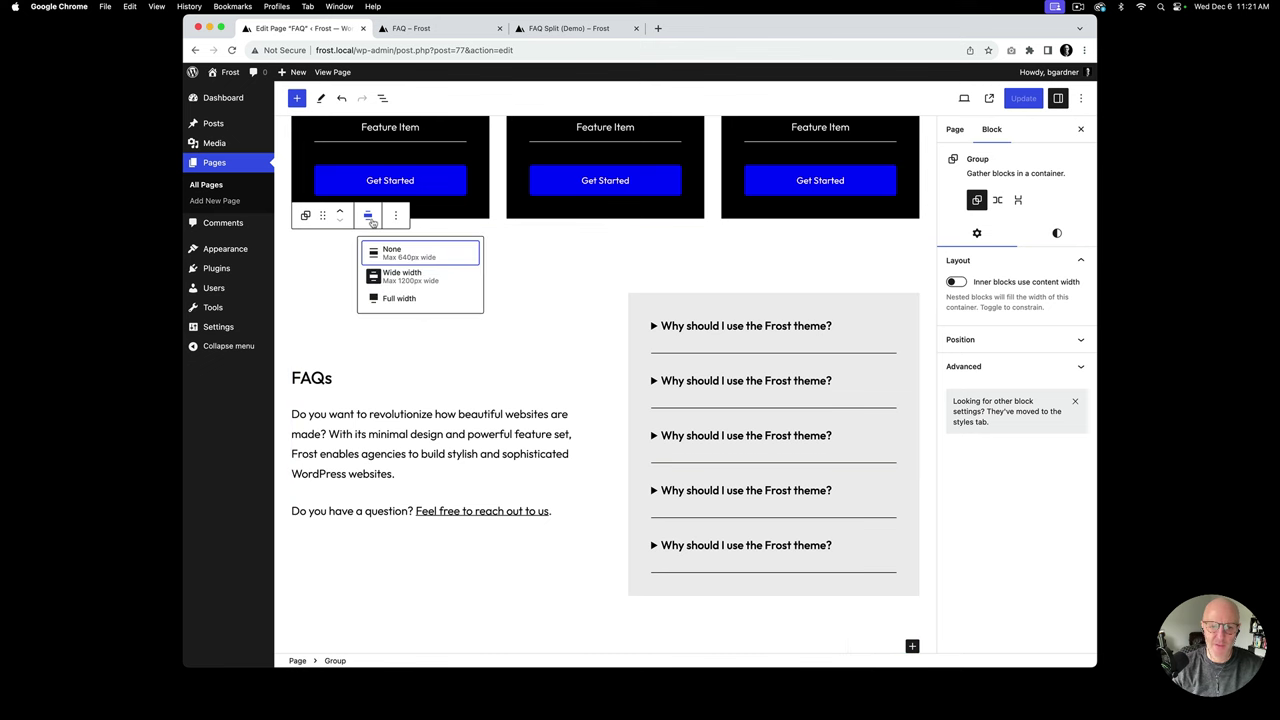
click(398, 299)
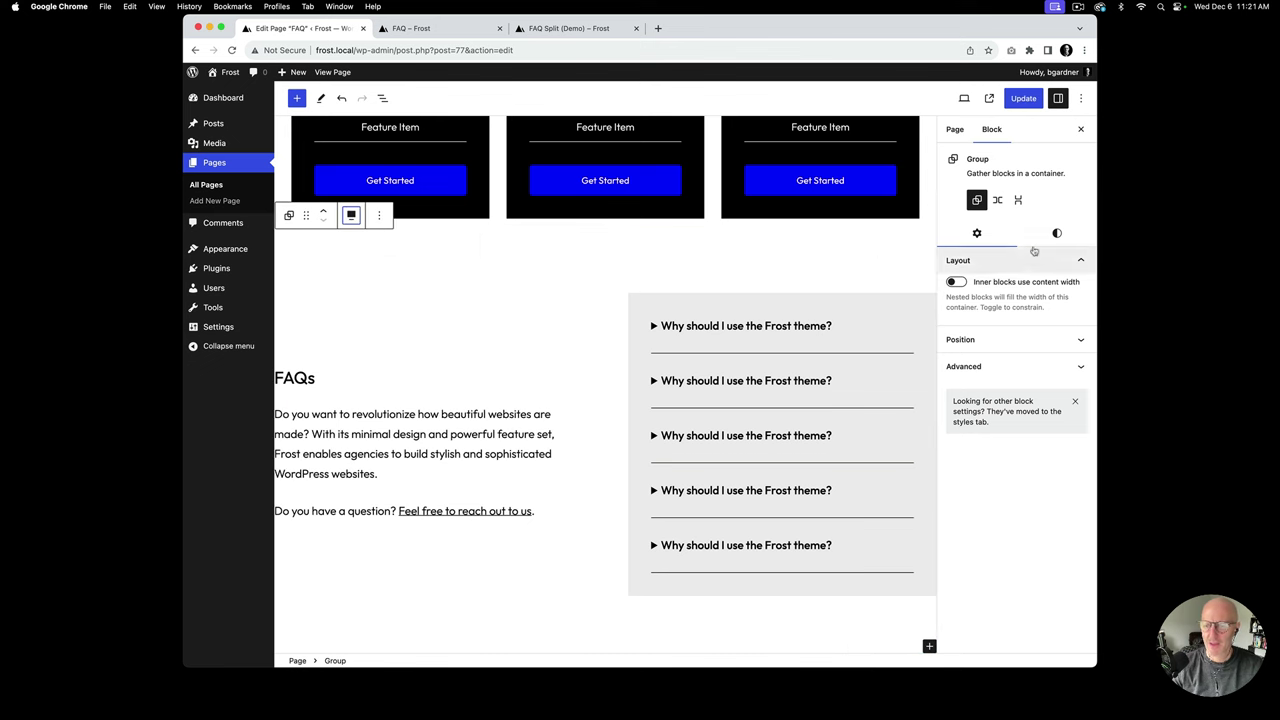
Step: Set the horizontal padding of the full-width FAQ Group to a custom 30 px
click(1061, 233)
scroll(1062, 380, down, 2)
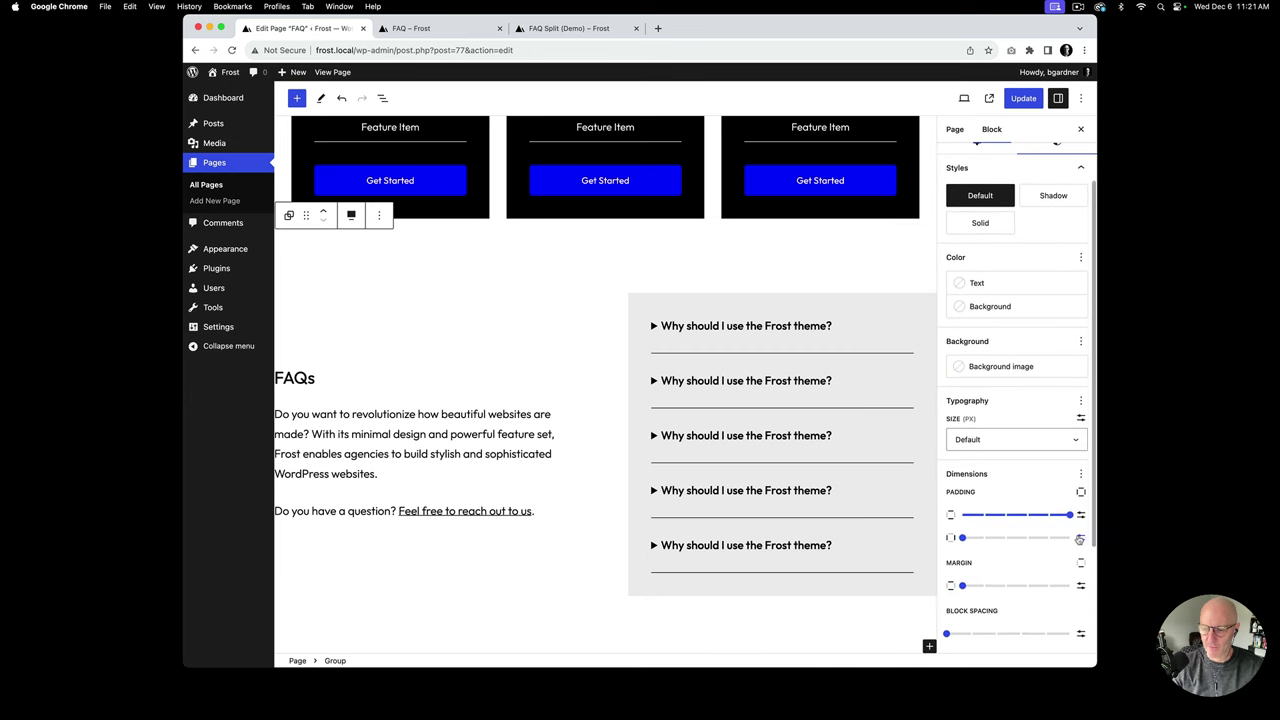
click(1080, 537)
click(983, 537)
text(30)
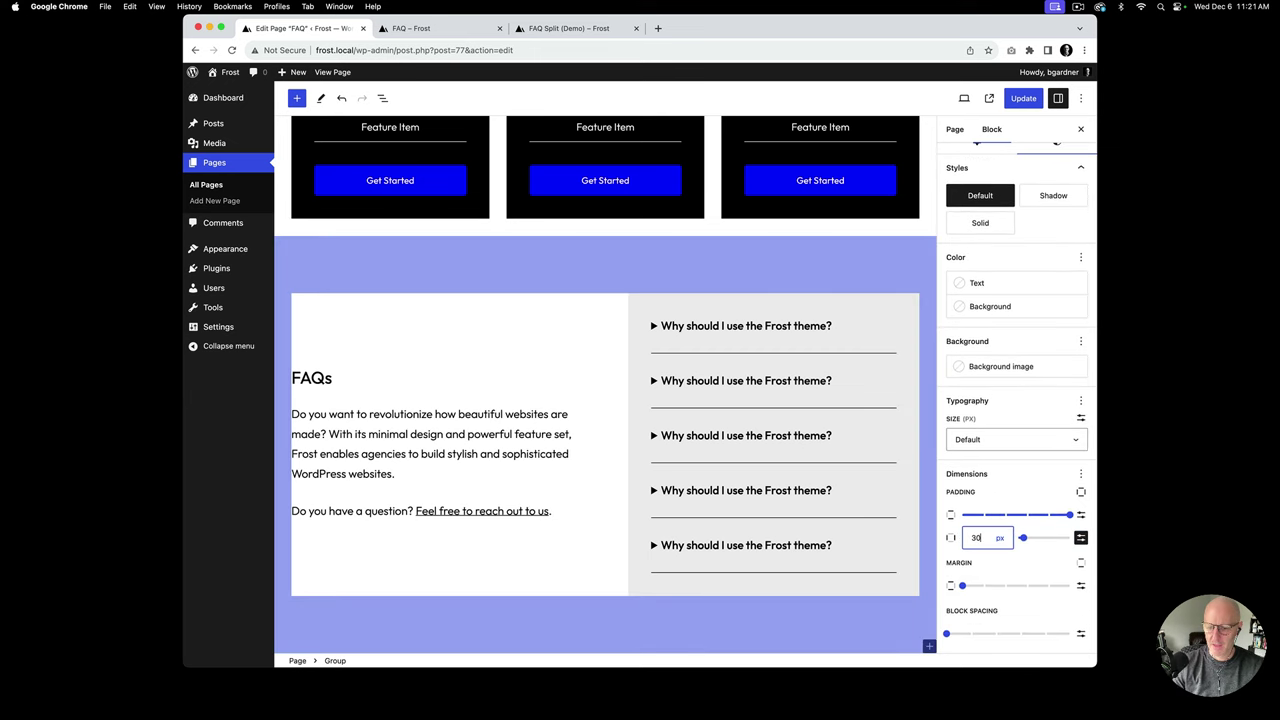
Step: Give the outer FAQ Group the Neutral (#EEEEEE) theme background color
click(408, 329)
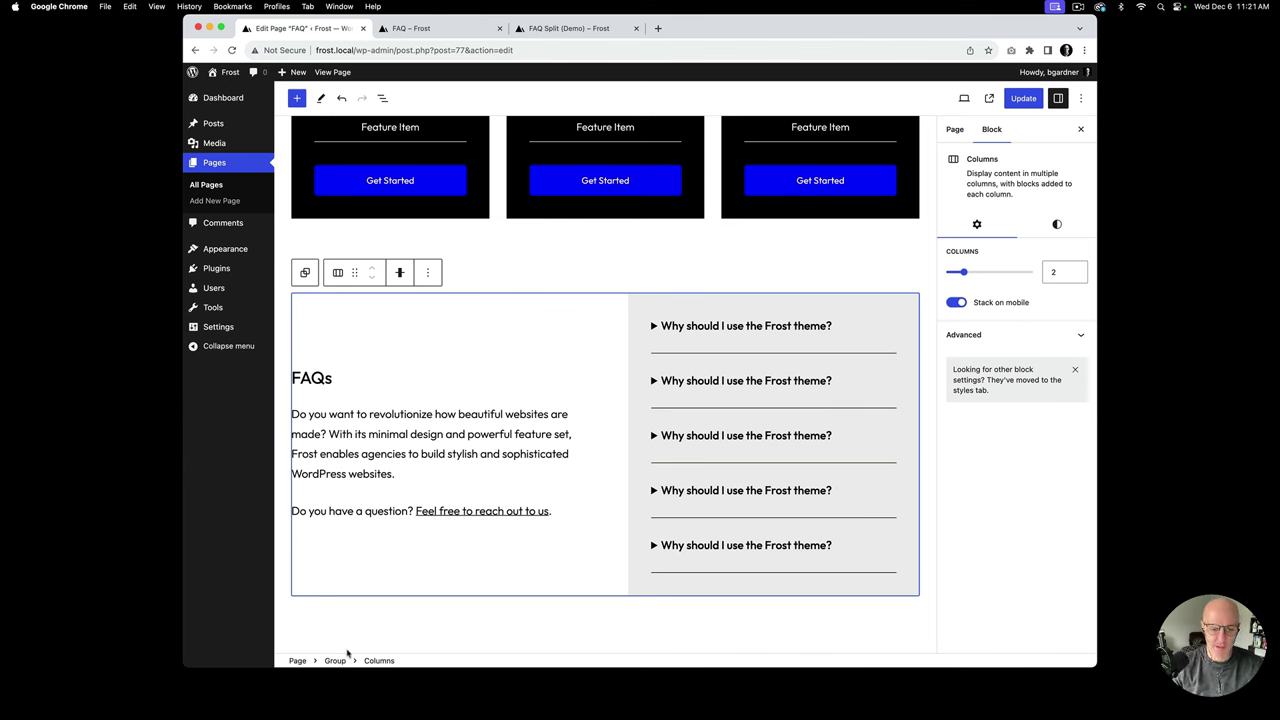
click(335, 660)
click(1057, 233)
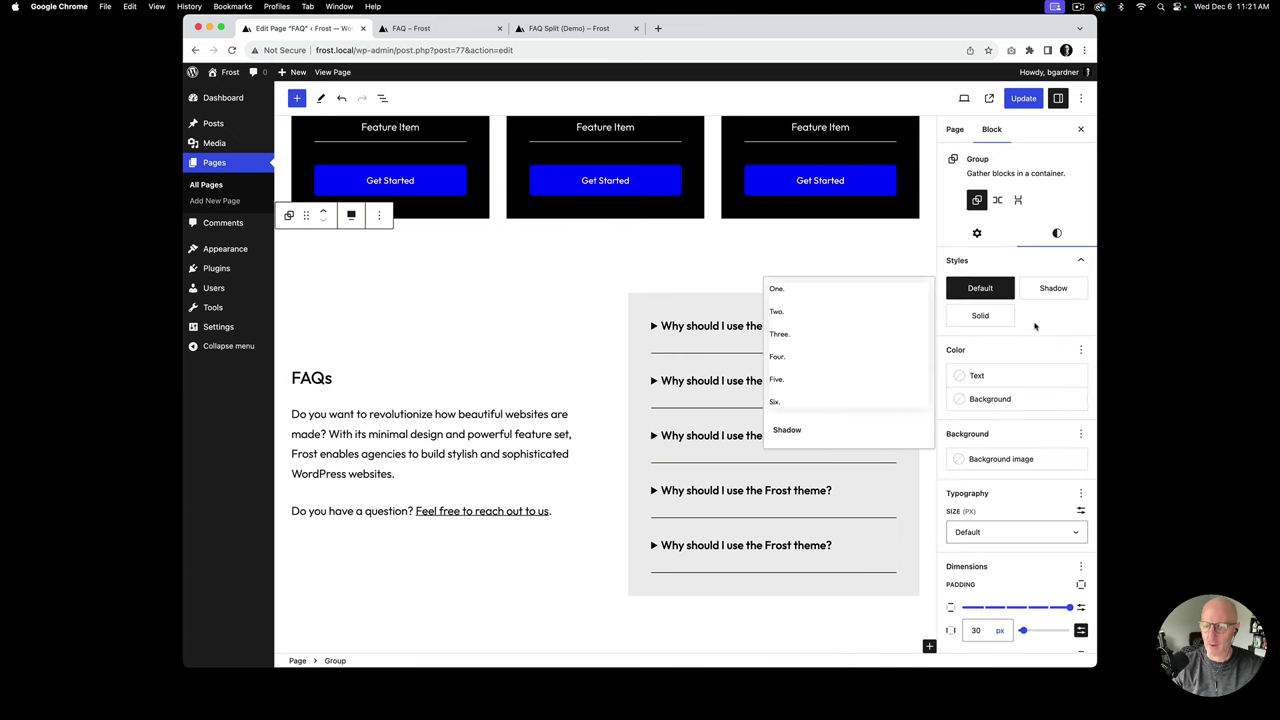
click(1005, 400)
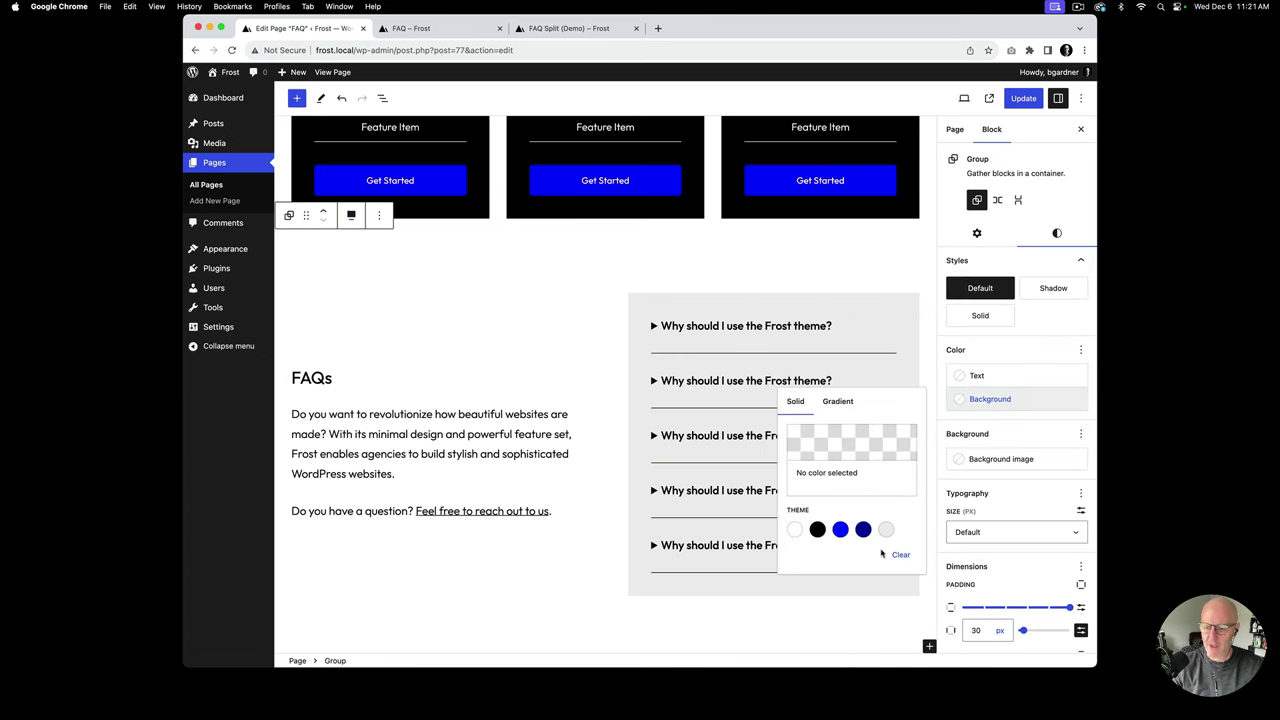
click(886, 529)
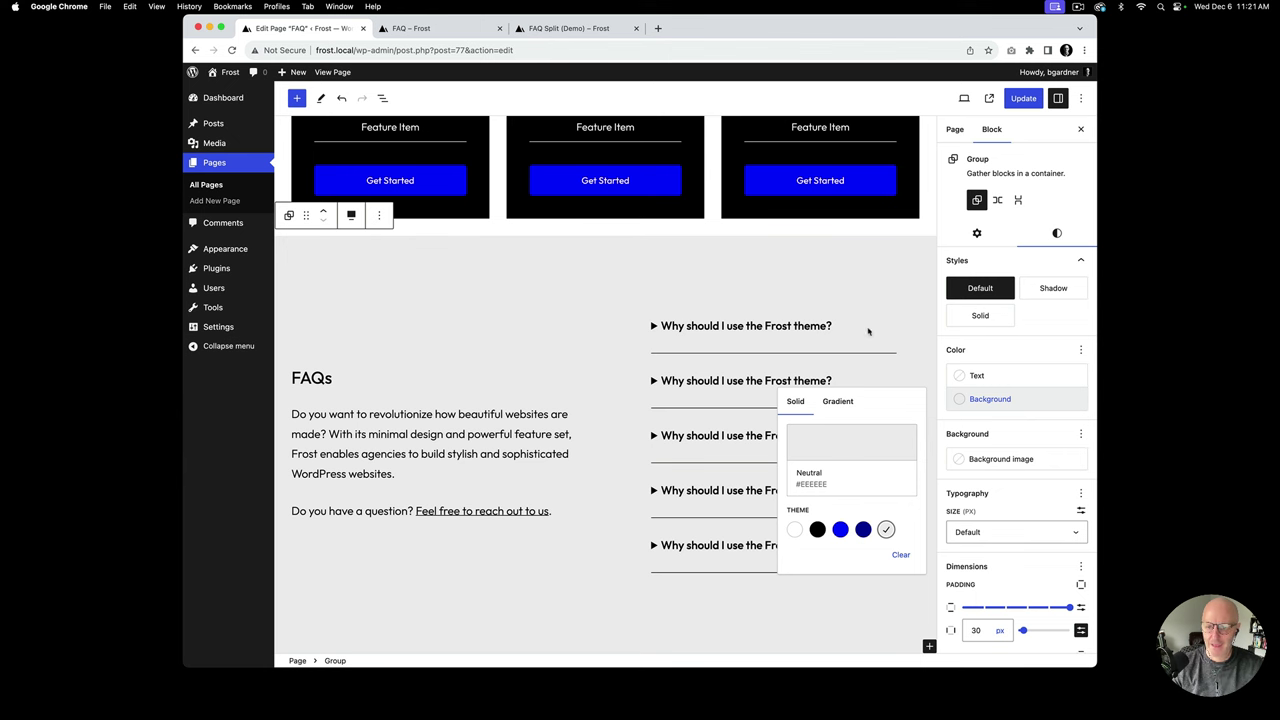
Step: Clear the background color and reset the padding of the inner Group that holds the Details blocks
click(782, 326)
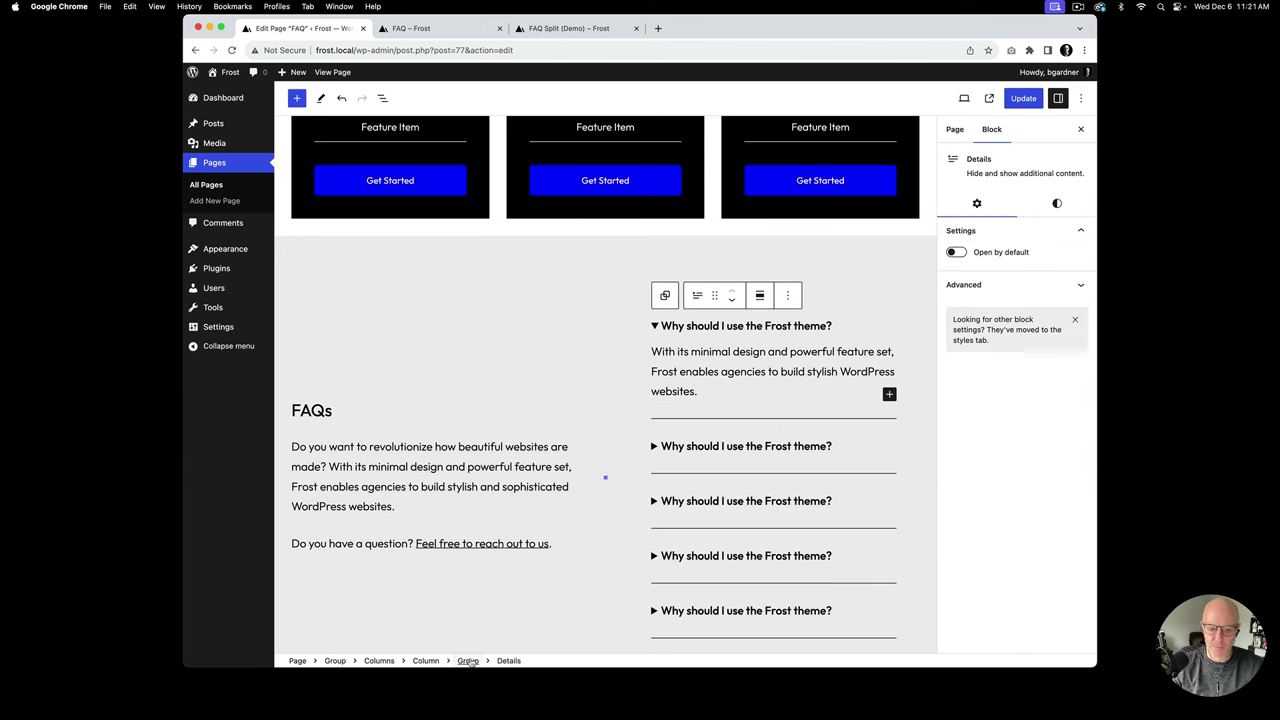
click(467, 660)
click(1057, 233)
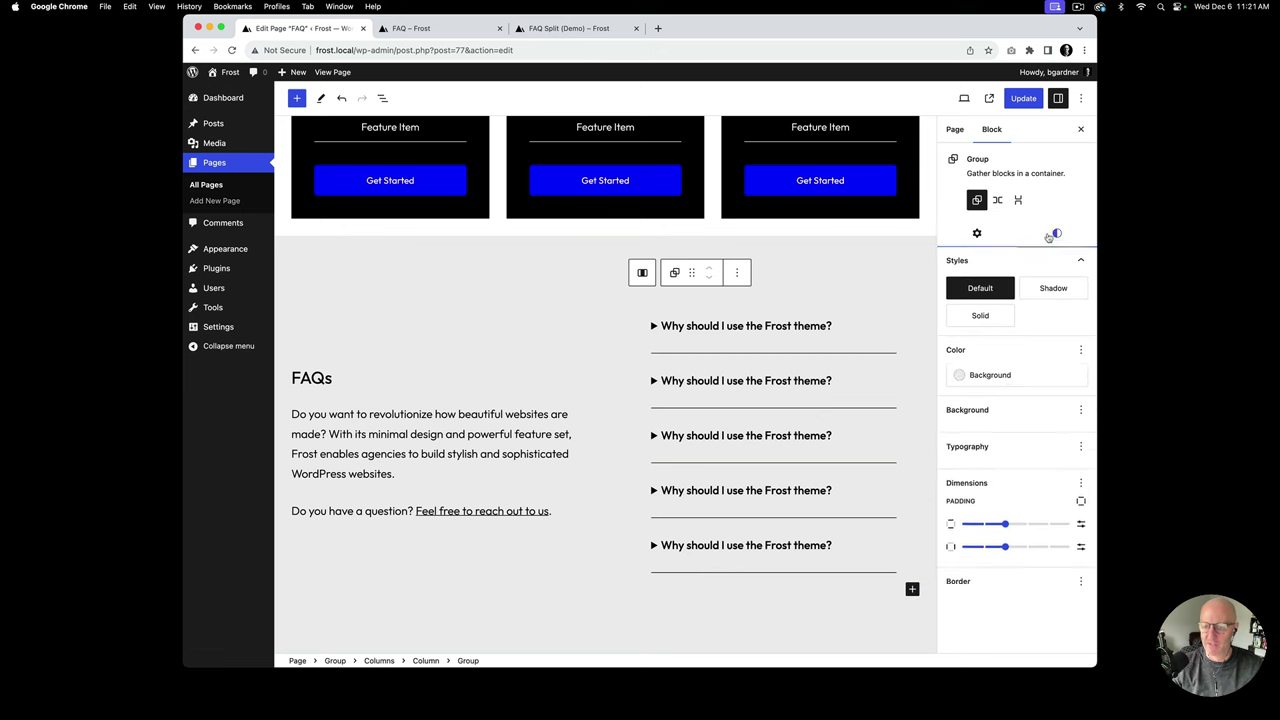
click(1011, 399)
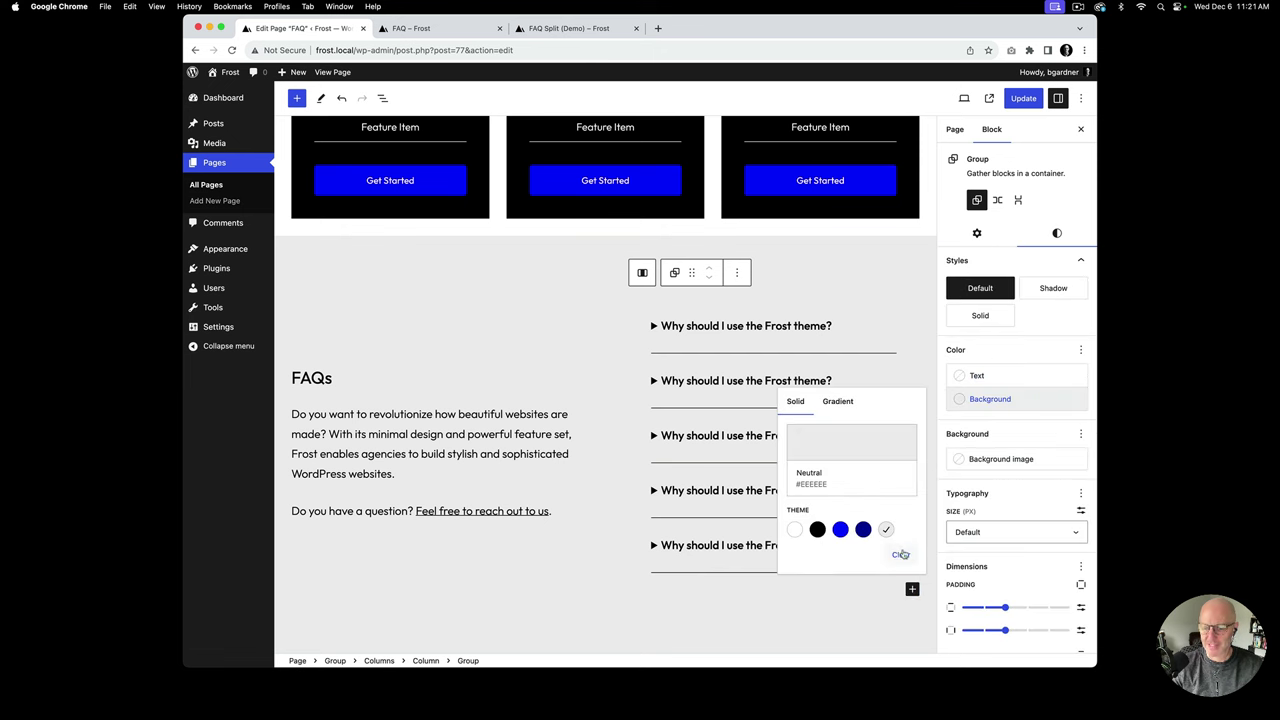
click(901, 554)
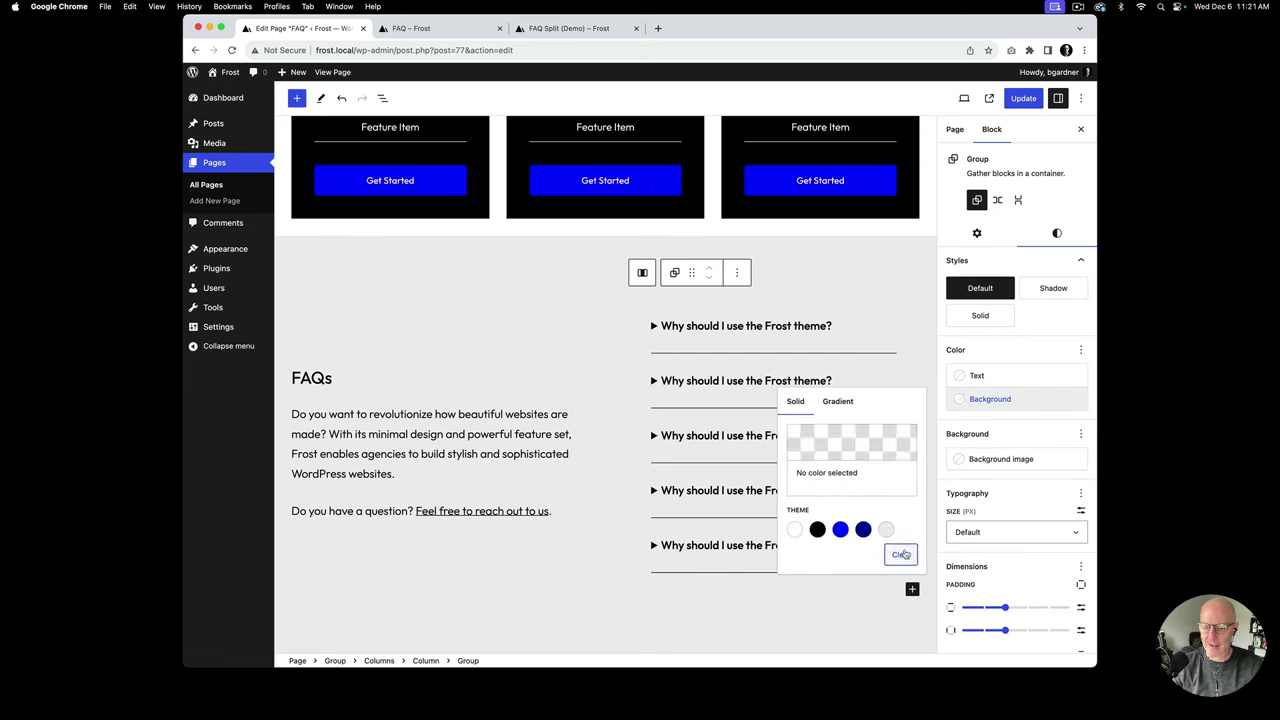
click(1084, 567)
click(1080, 568)
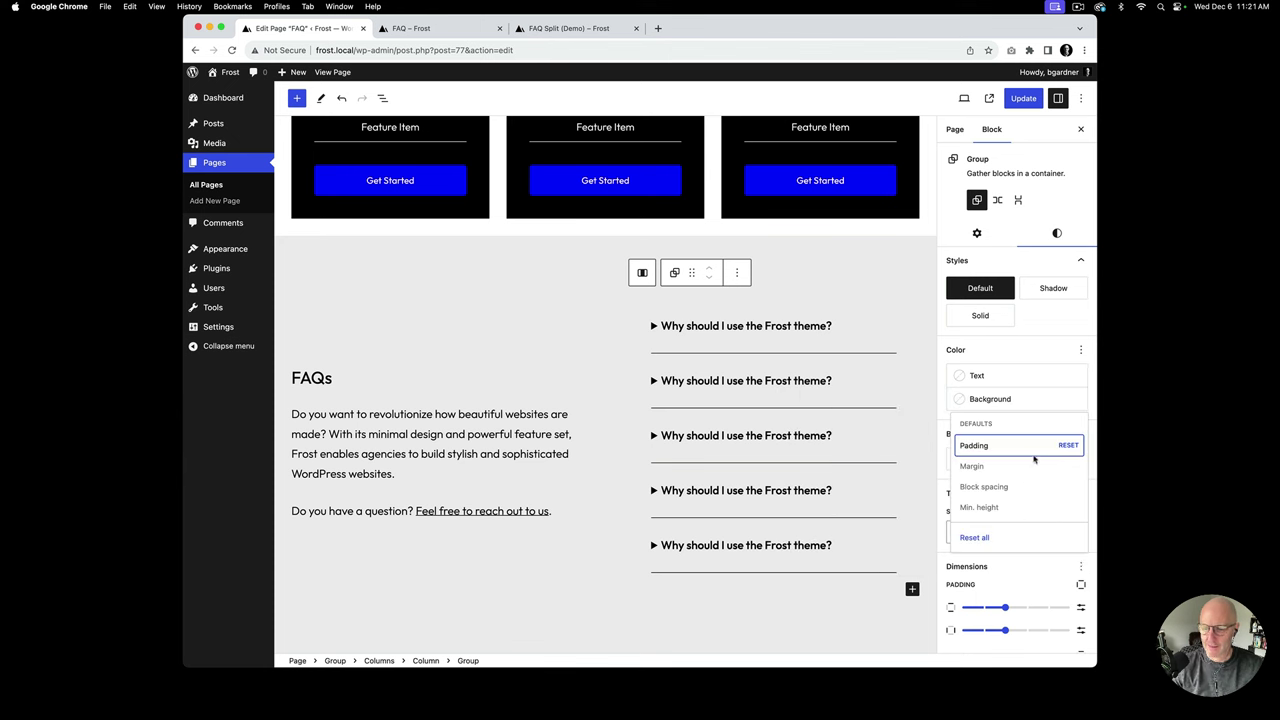
click(1068, 445)
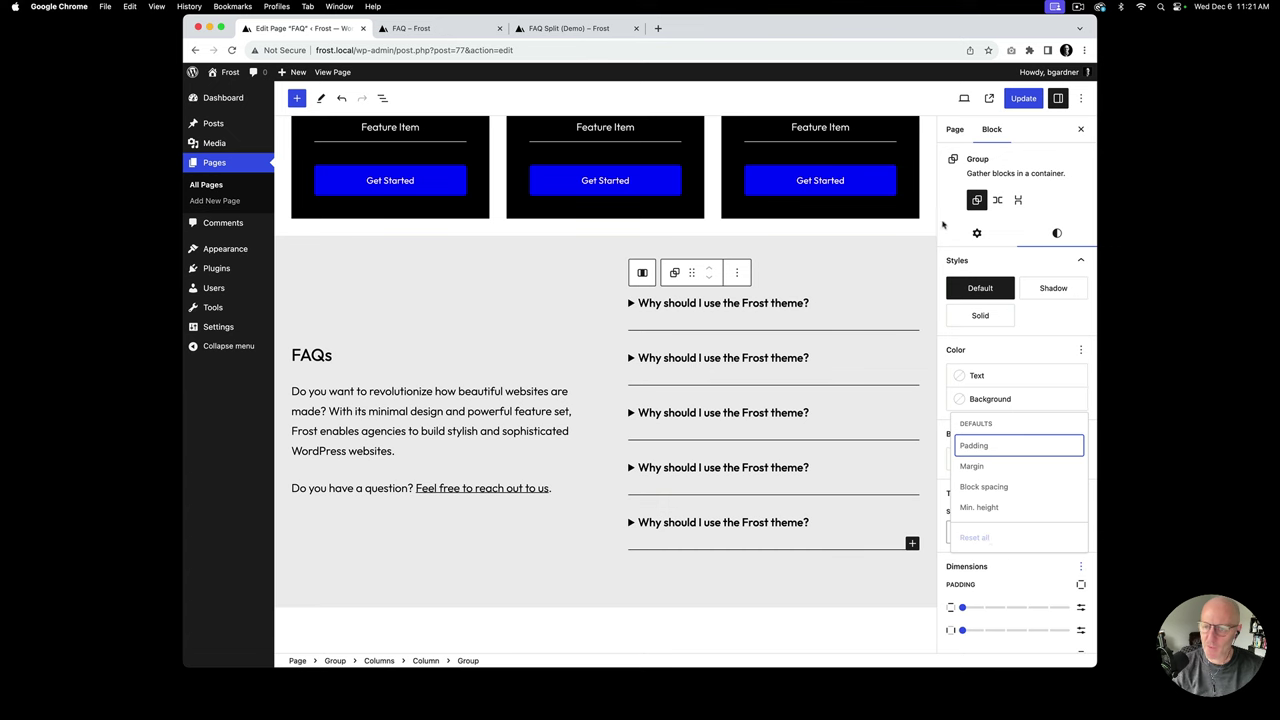
Step: Update the page and reload the live FAQ page to check the full-width FAQ section
click(1023, 98)
key(super+2)
key(super+r)
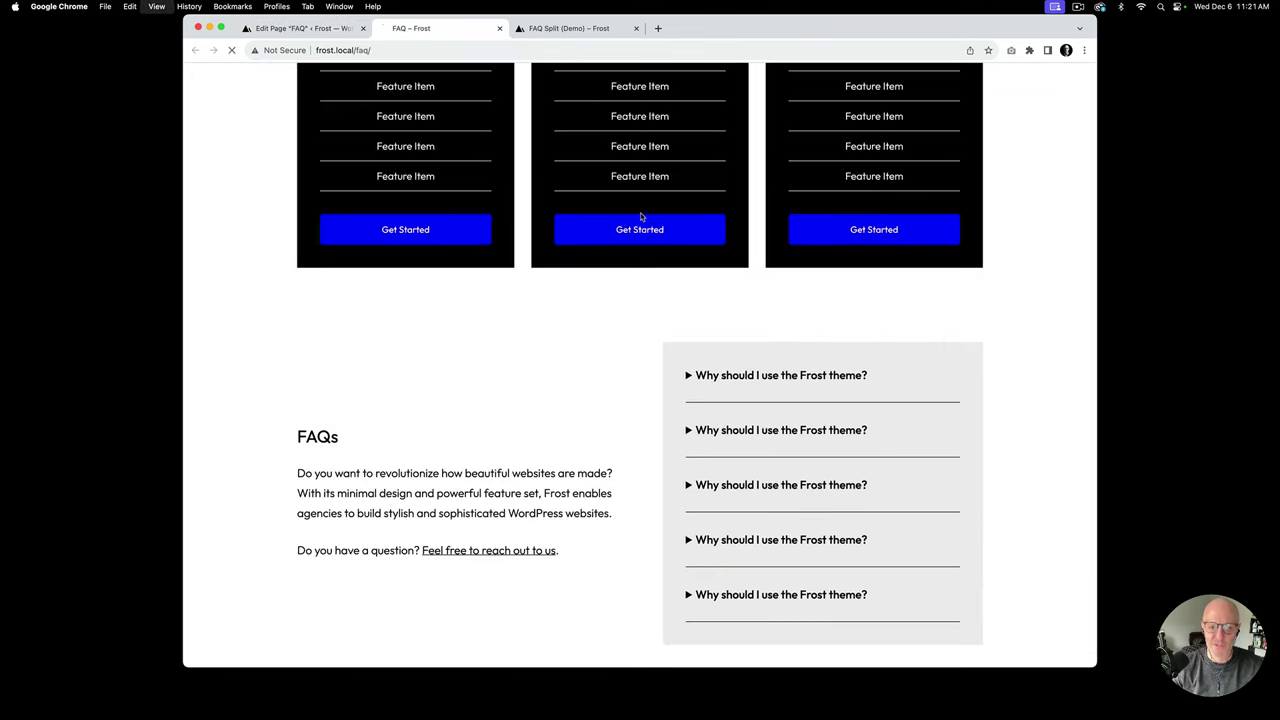
scroll(701, 262, up, 5)
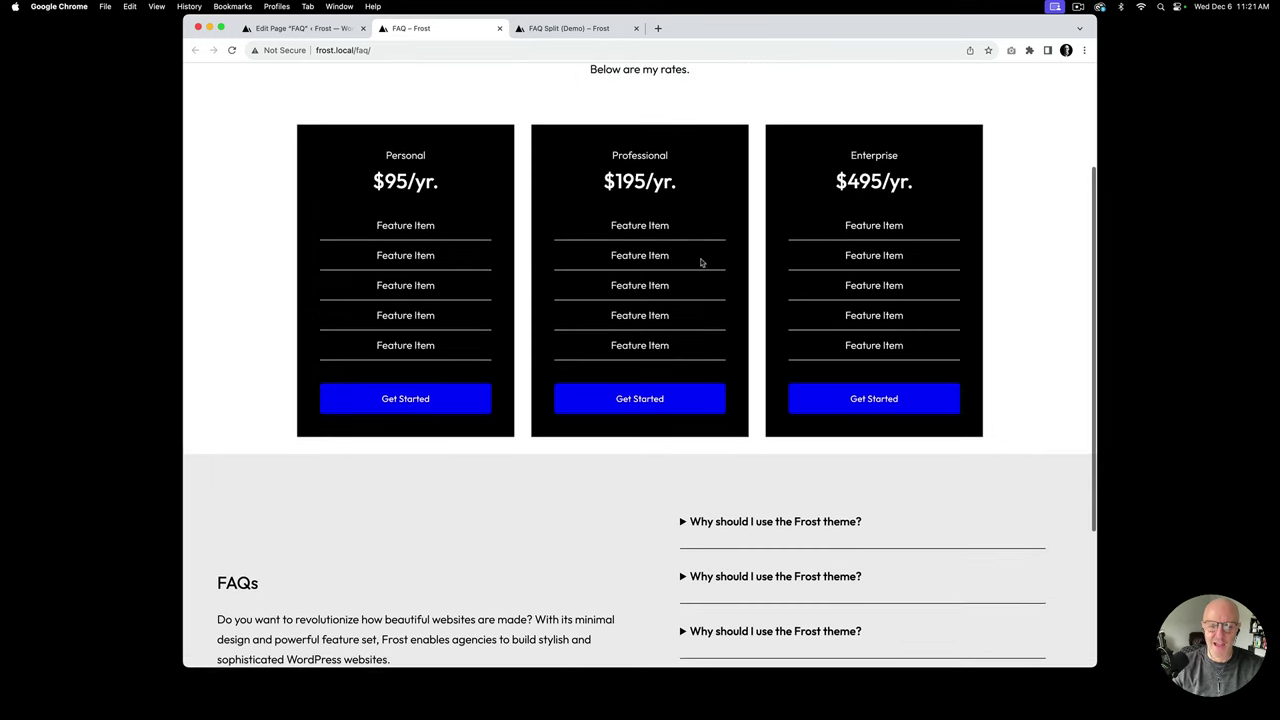
scroll(701, 262, down, 5)
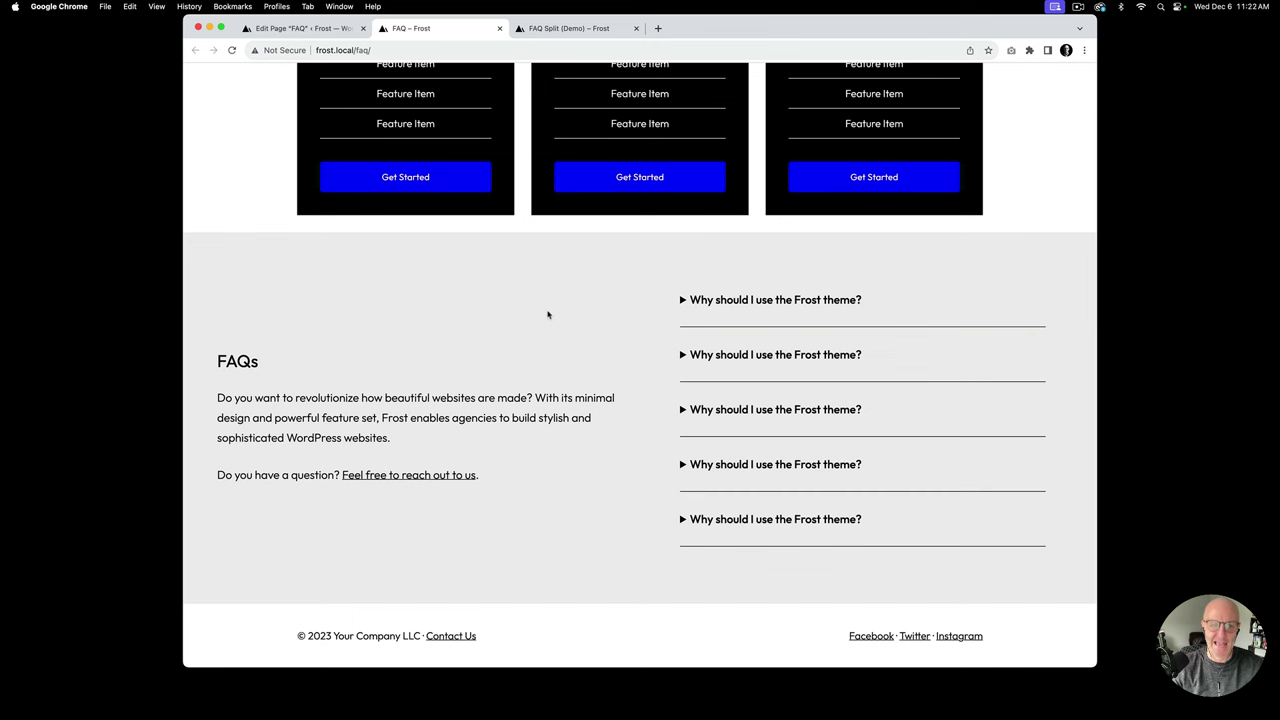
Step: In the editor, make the outer FAQ Group's inner blocks use content width
click(300, 28)
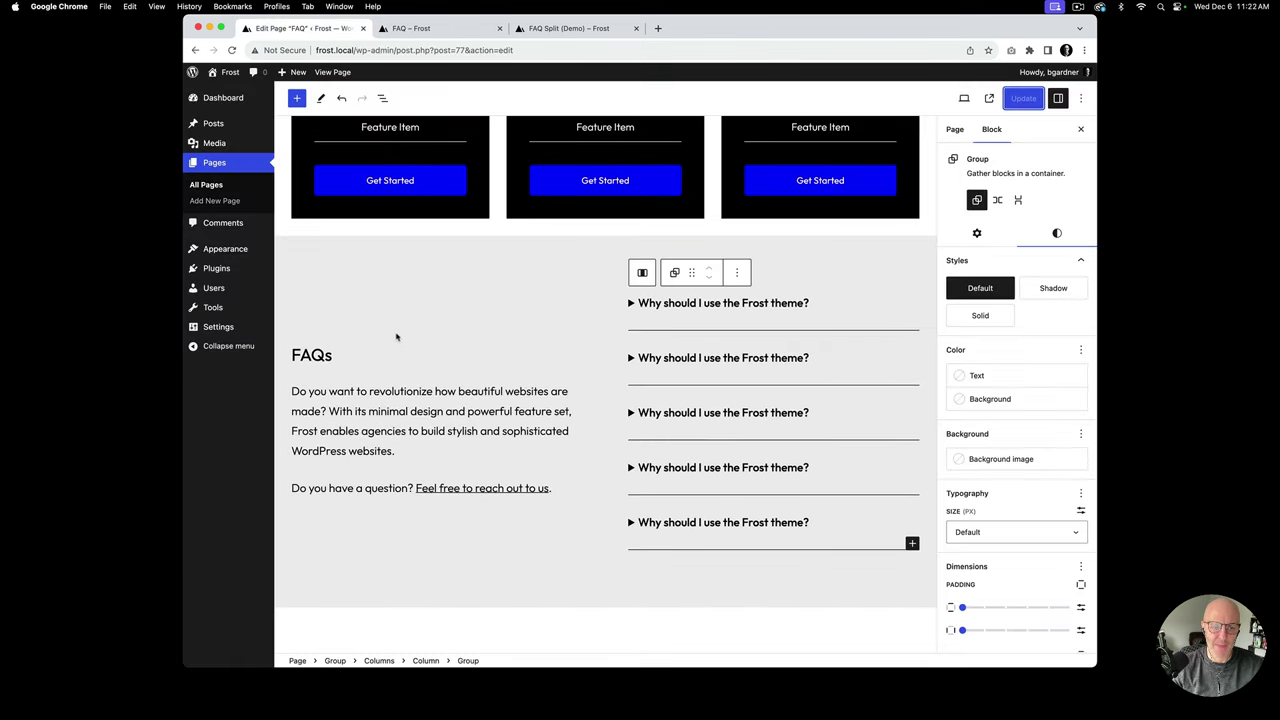
click(379, 661)
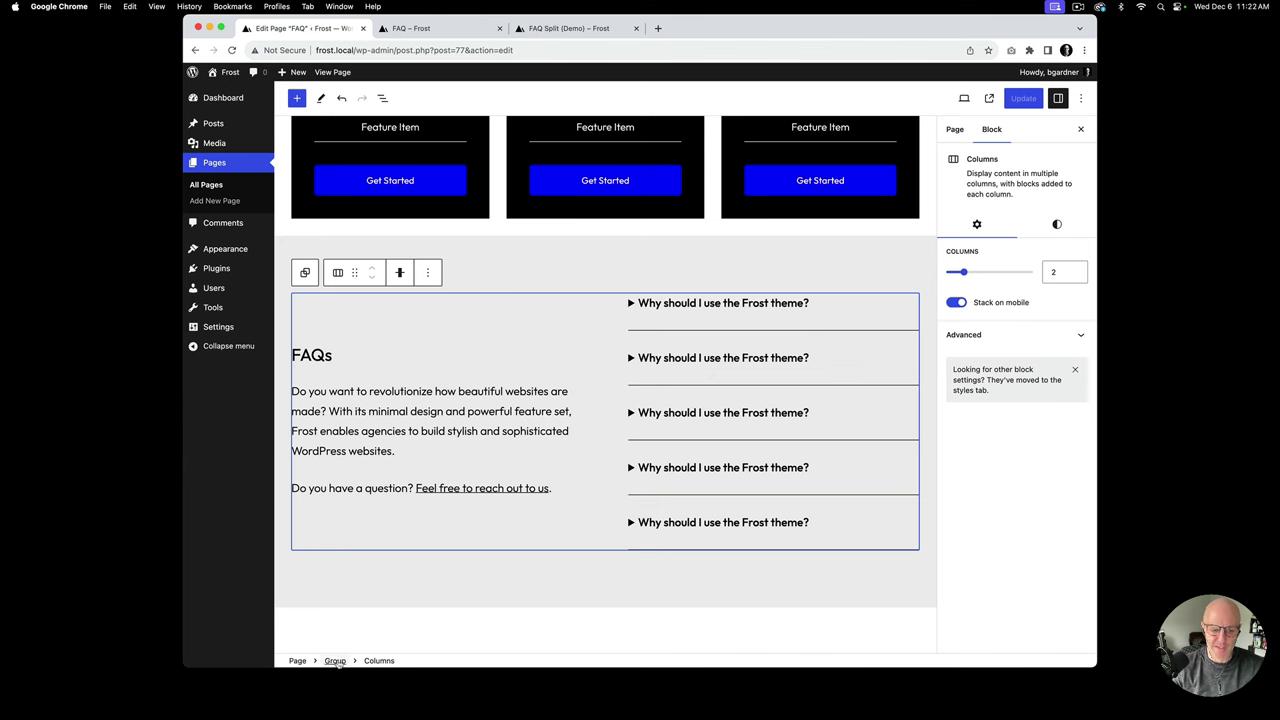
click(335, 661)
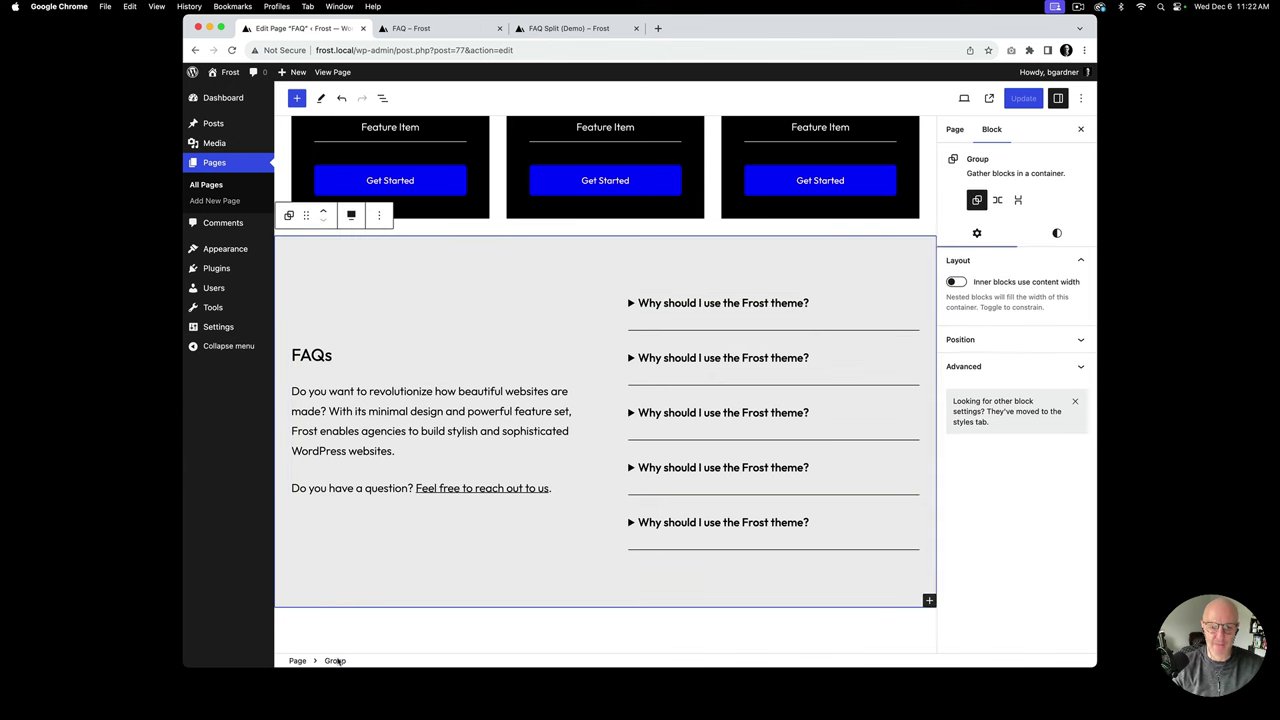
click(1000, 282)
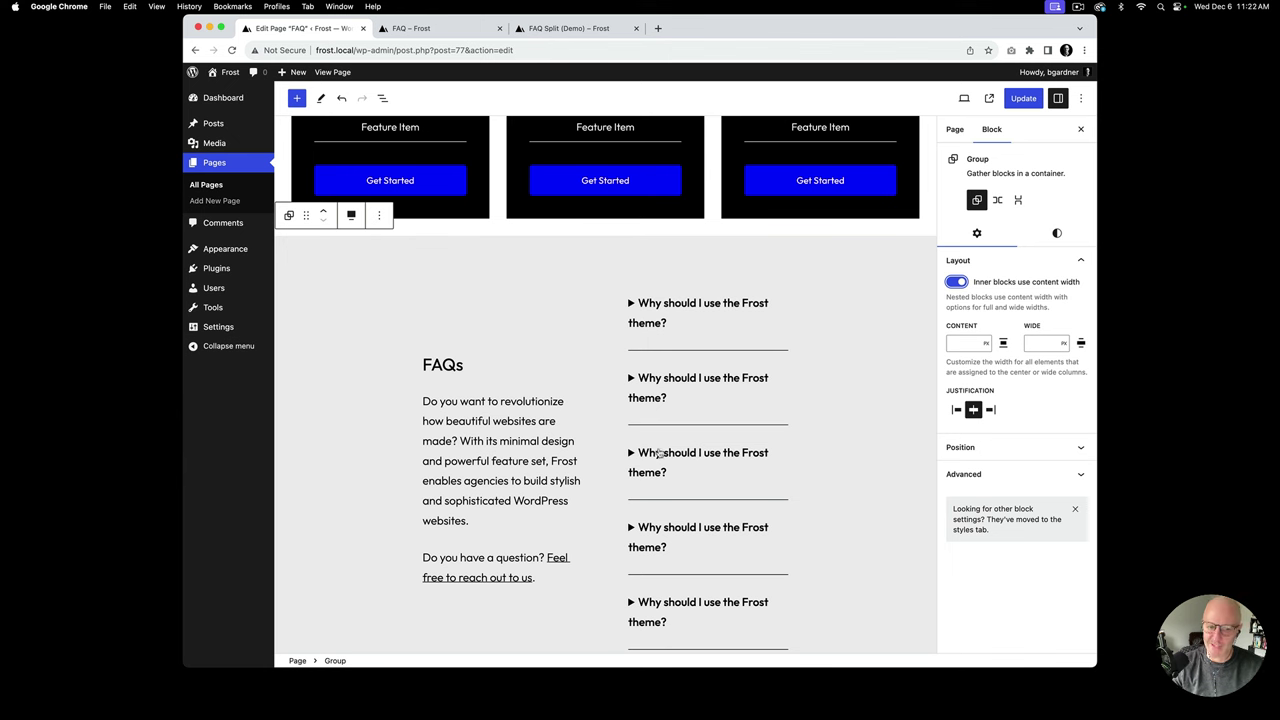
Step: Set the Columns block inside the gray FAQ Group to wide width
scroll(453, 472, down, 1)
click(442, 499)
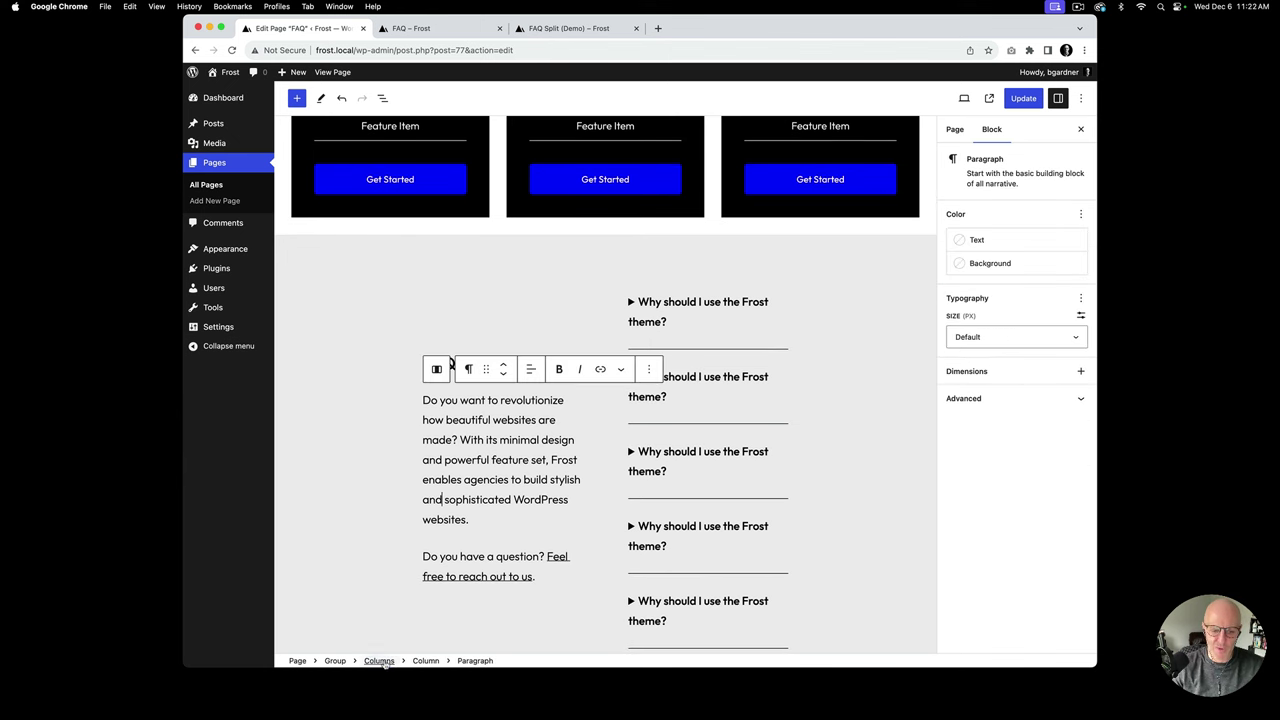
click(605, 455)
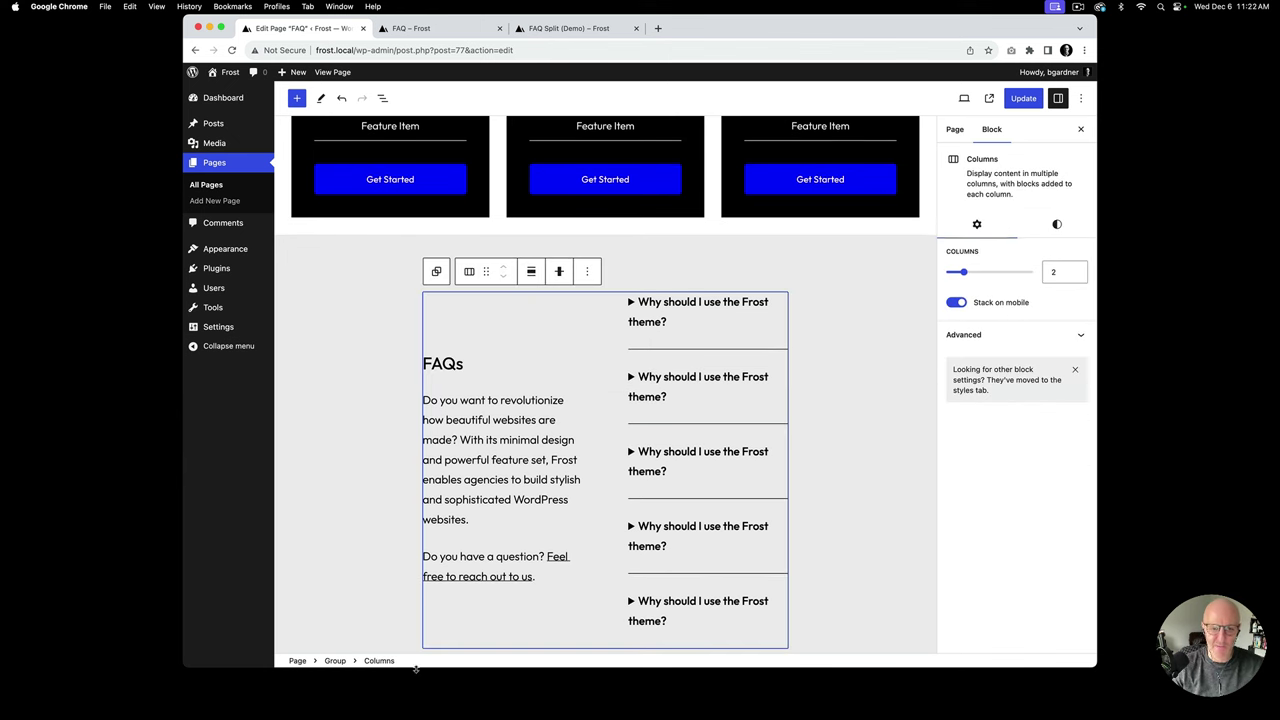
click(531, 271)
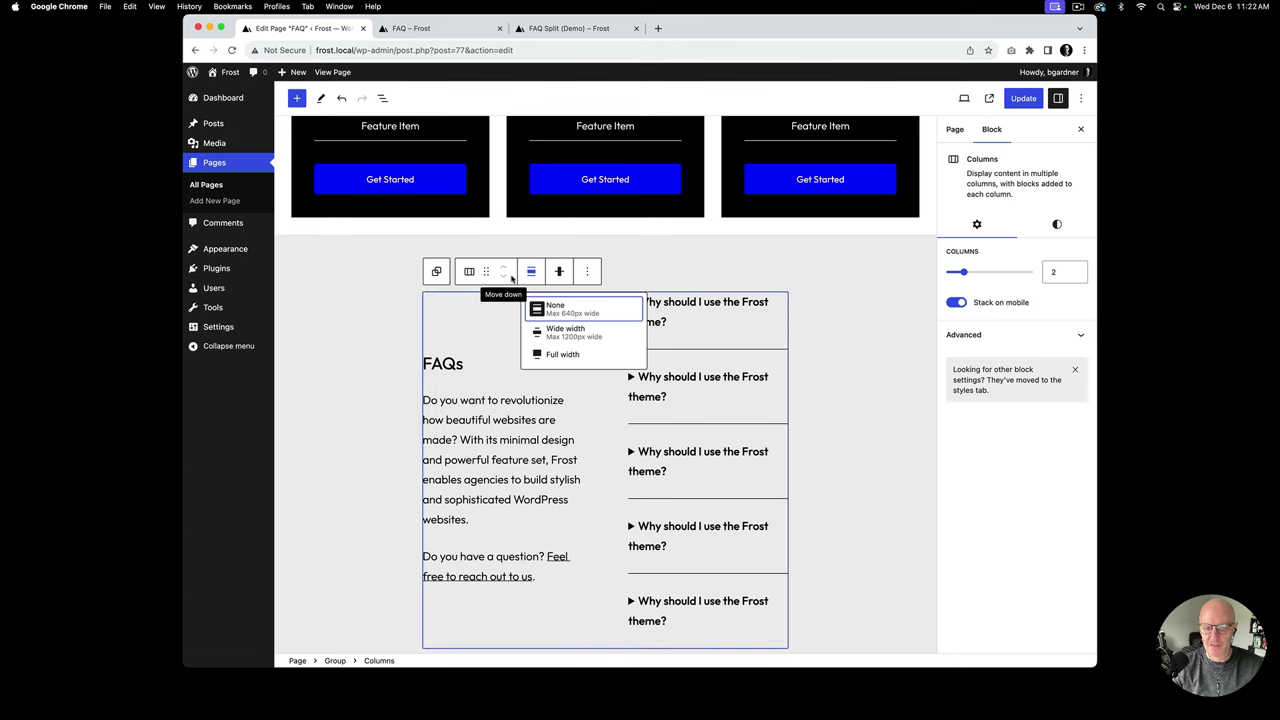
click(571, 333)
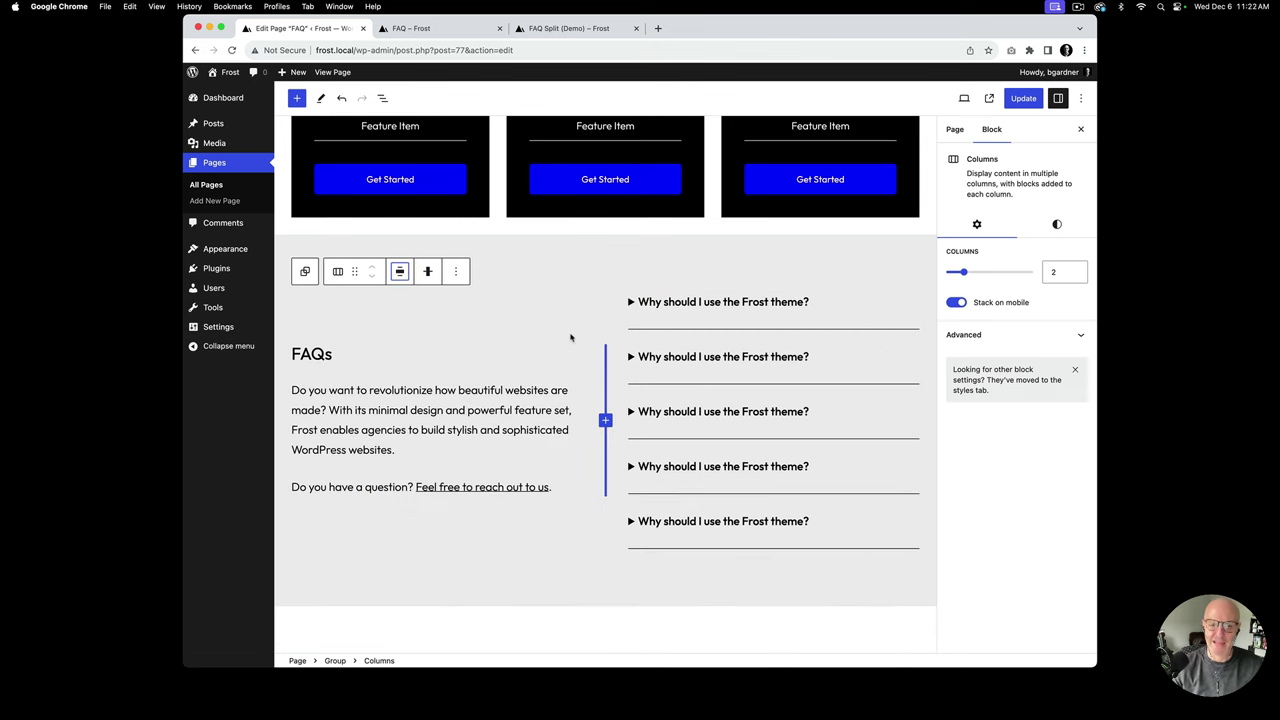
Step: Update the page and reload the live FAQ page
click(1024, 98)
click(458, 31)
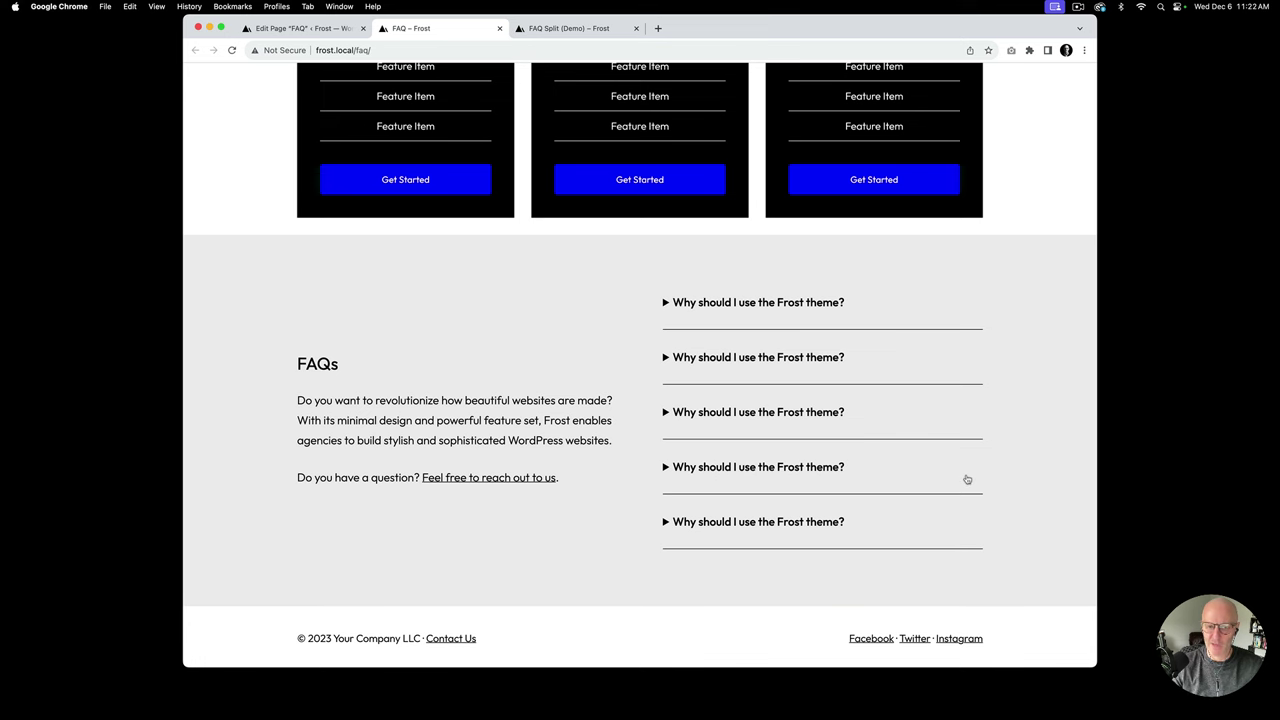
key(super+r)
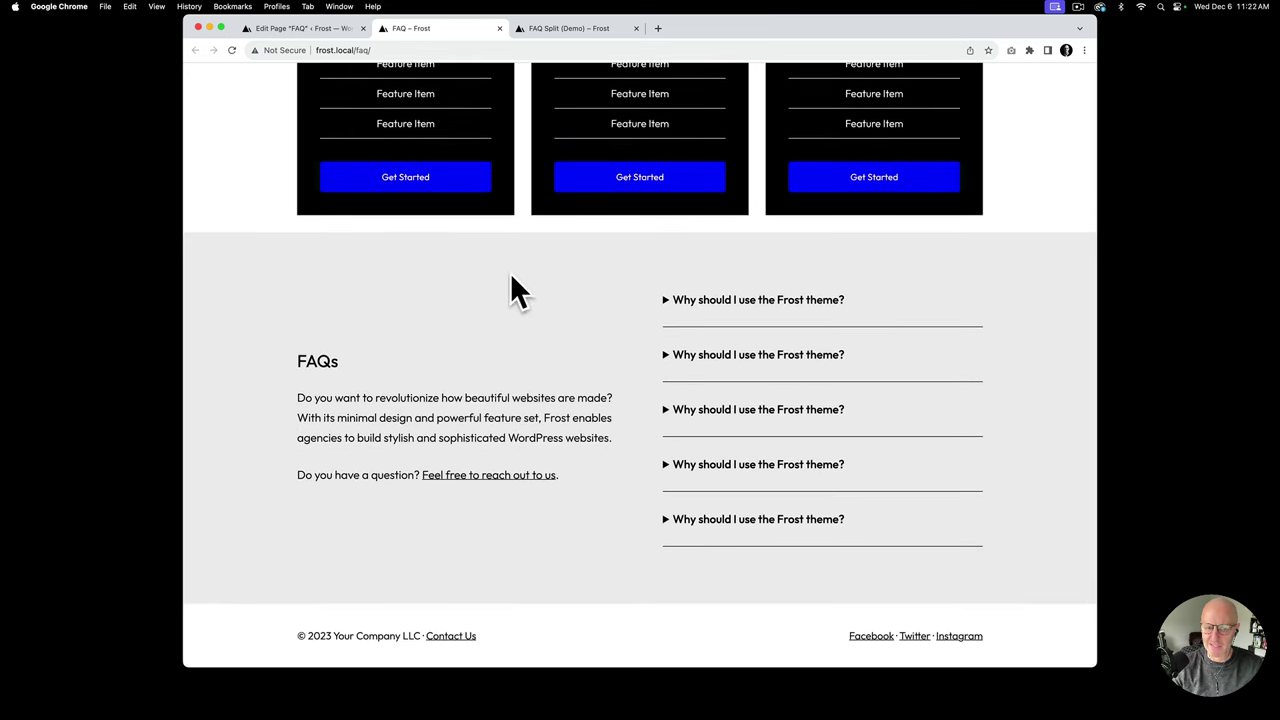
Step: Examine the live page's pricing table and full-width FAQ section, and expand the first FAQ question
scroll(921, 261, up, 5)
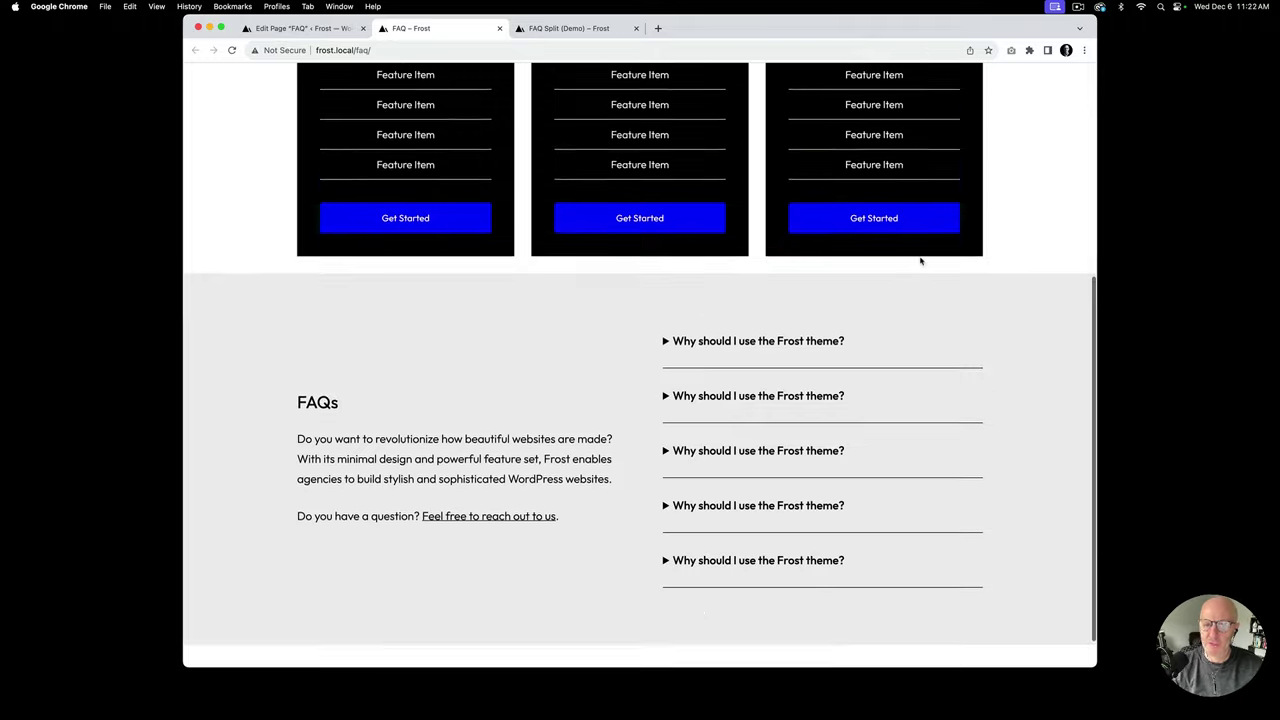
scroll(921, 261, up, 1)
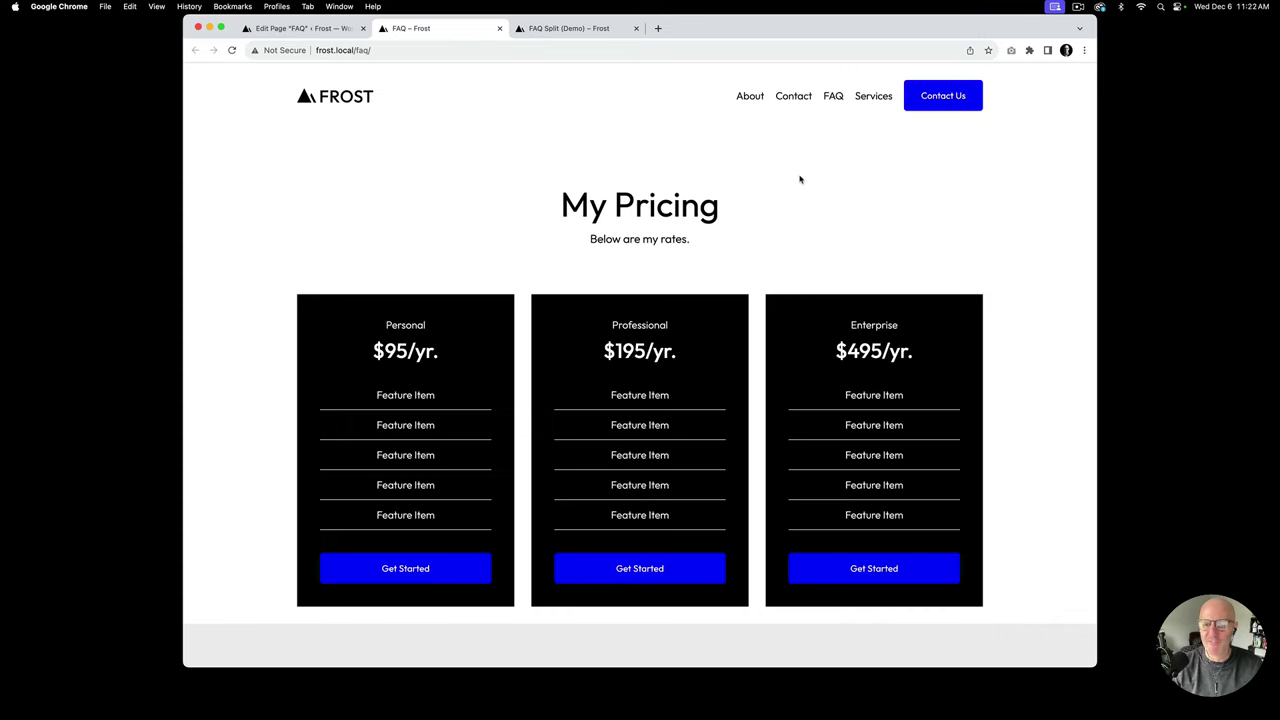
scroll(800, 179, down, 3)
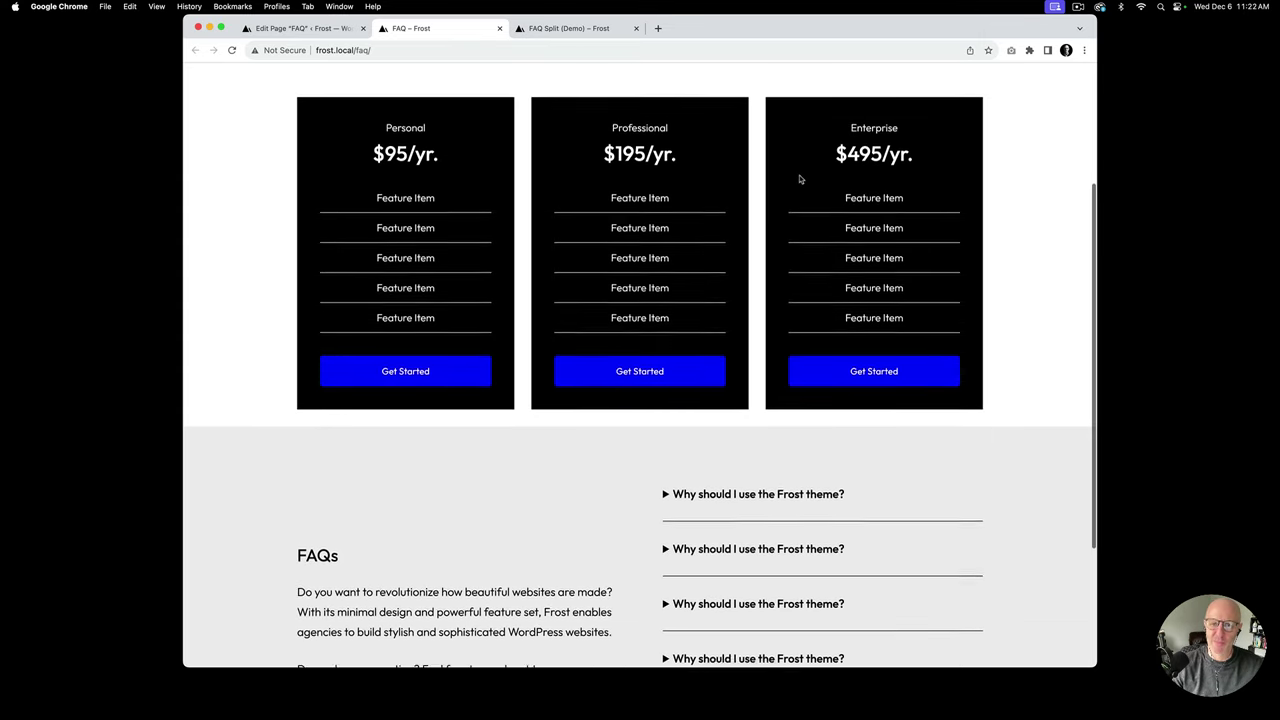
scroll(800, 179, down, 3)
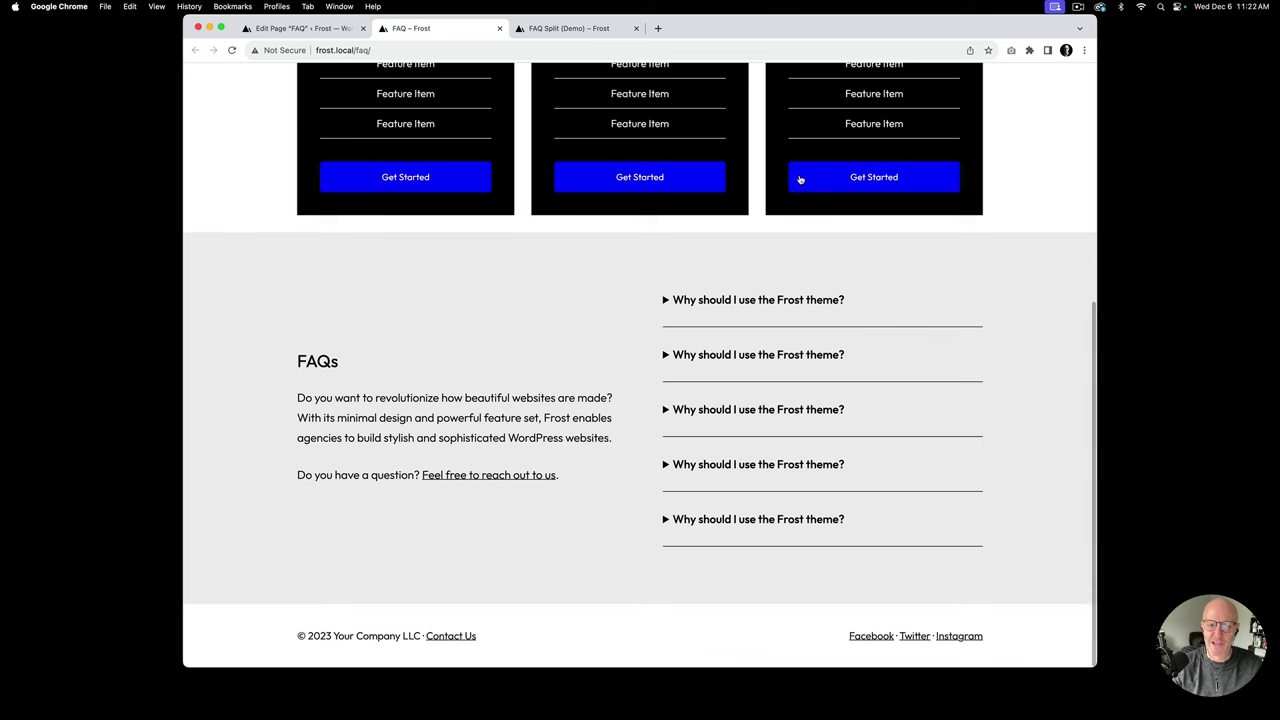
scroll(800, 179, up, 3)
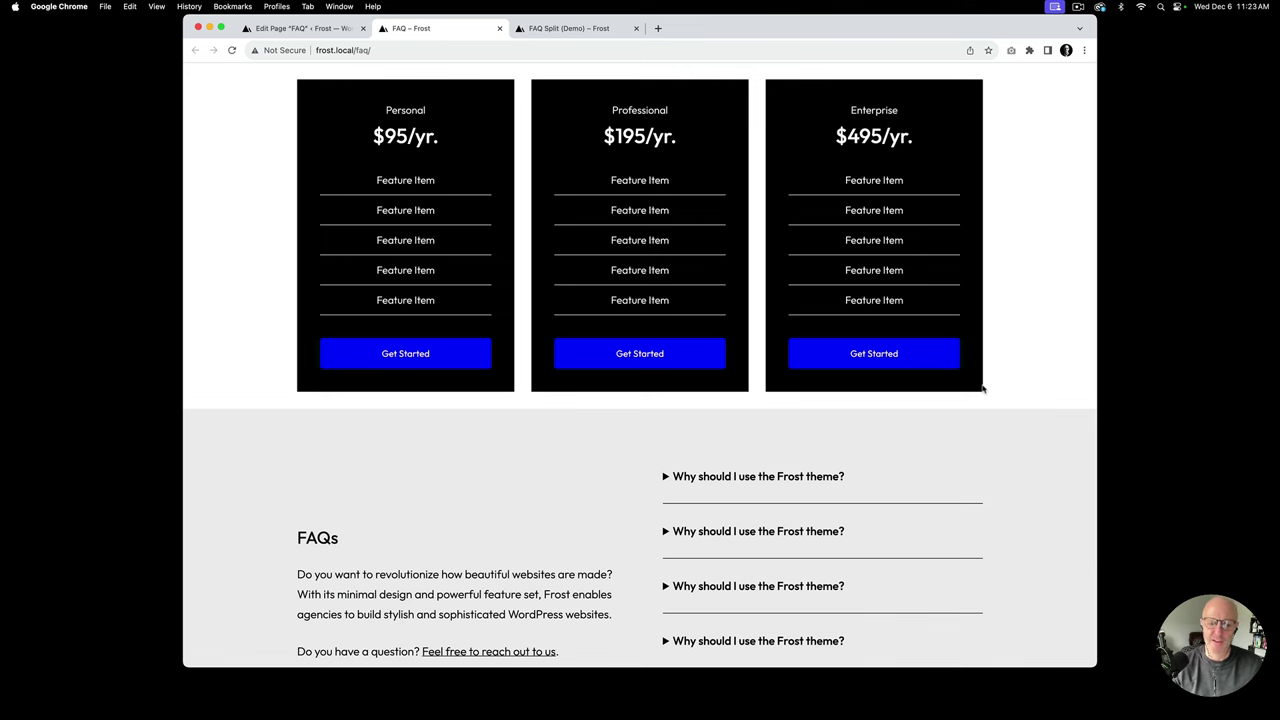
scroll(982, 390, down, 3)
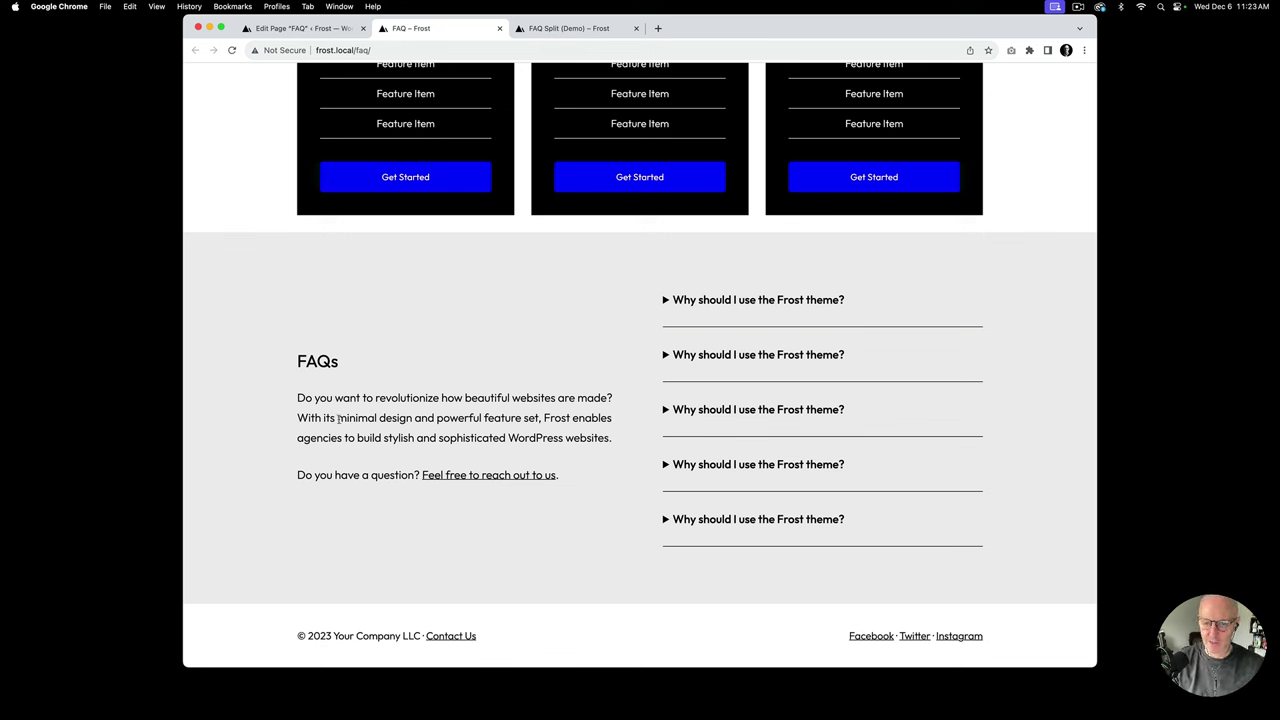
scroll(511, 377, up, 1)
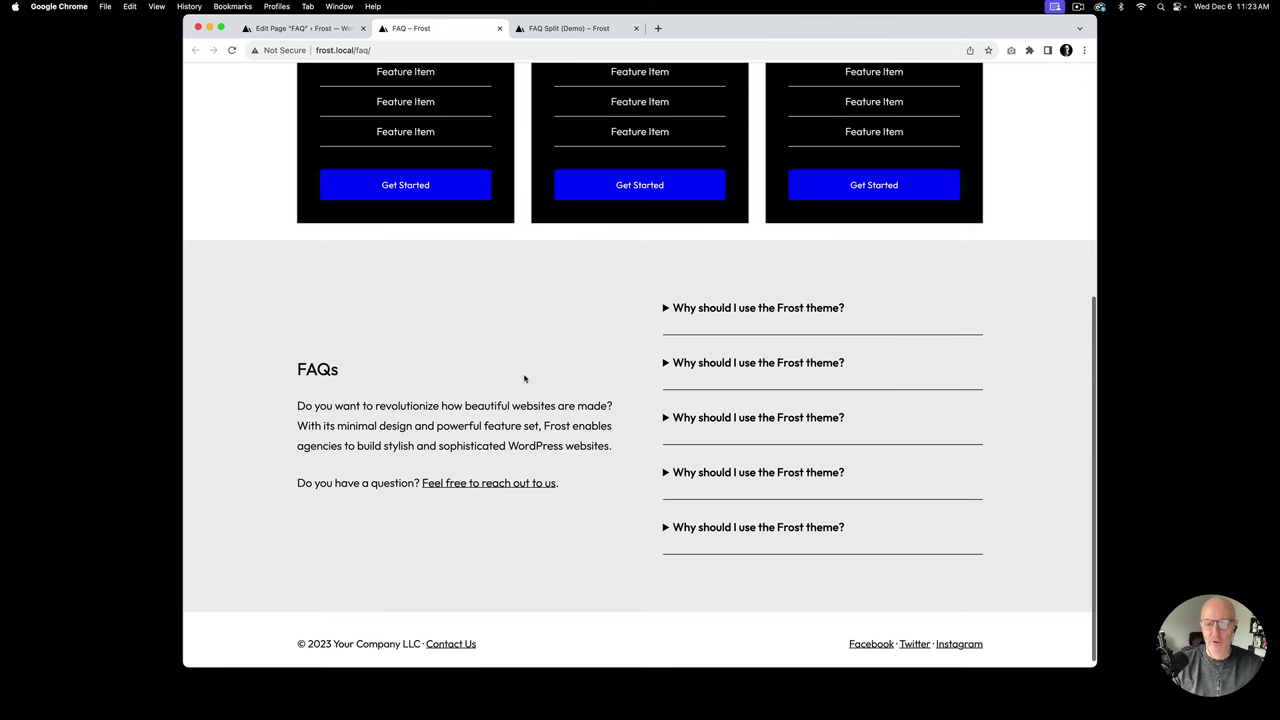
click(666, 312)
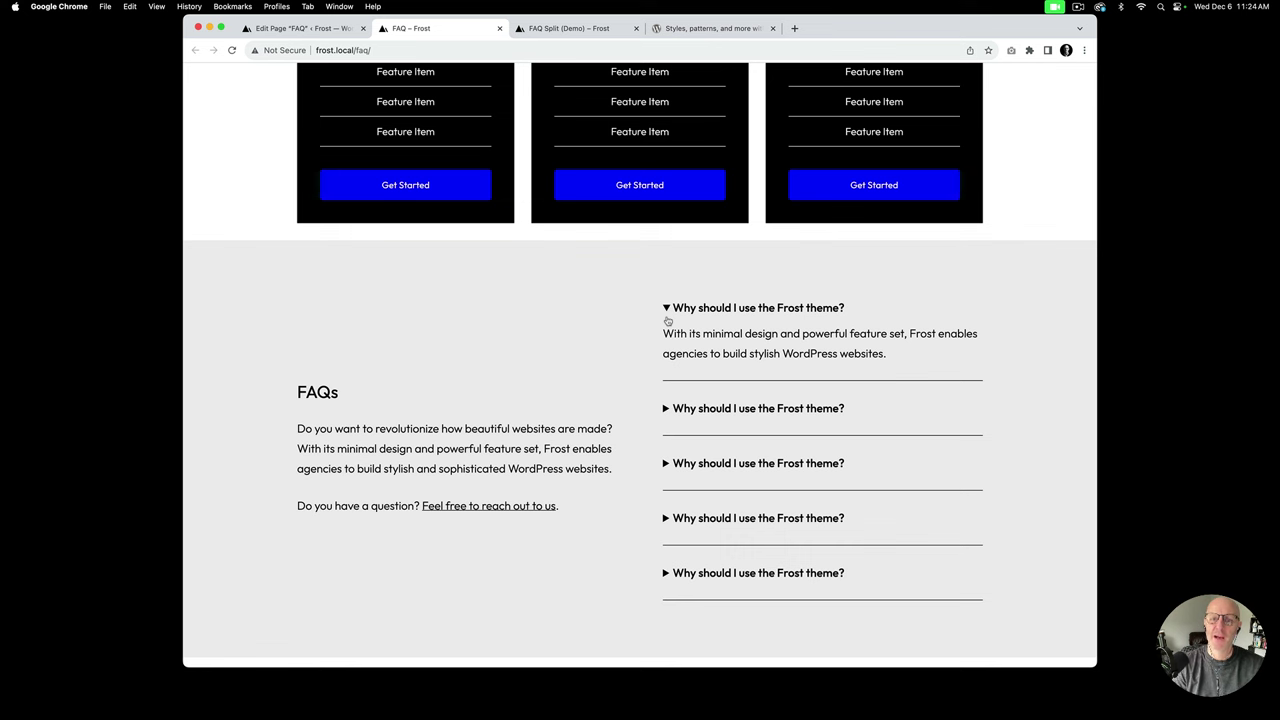
Step: Switch to the WordPress Developer Blog article on the Details block and jump to its "Adding a custom marker" section
click(701, 30)
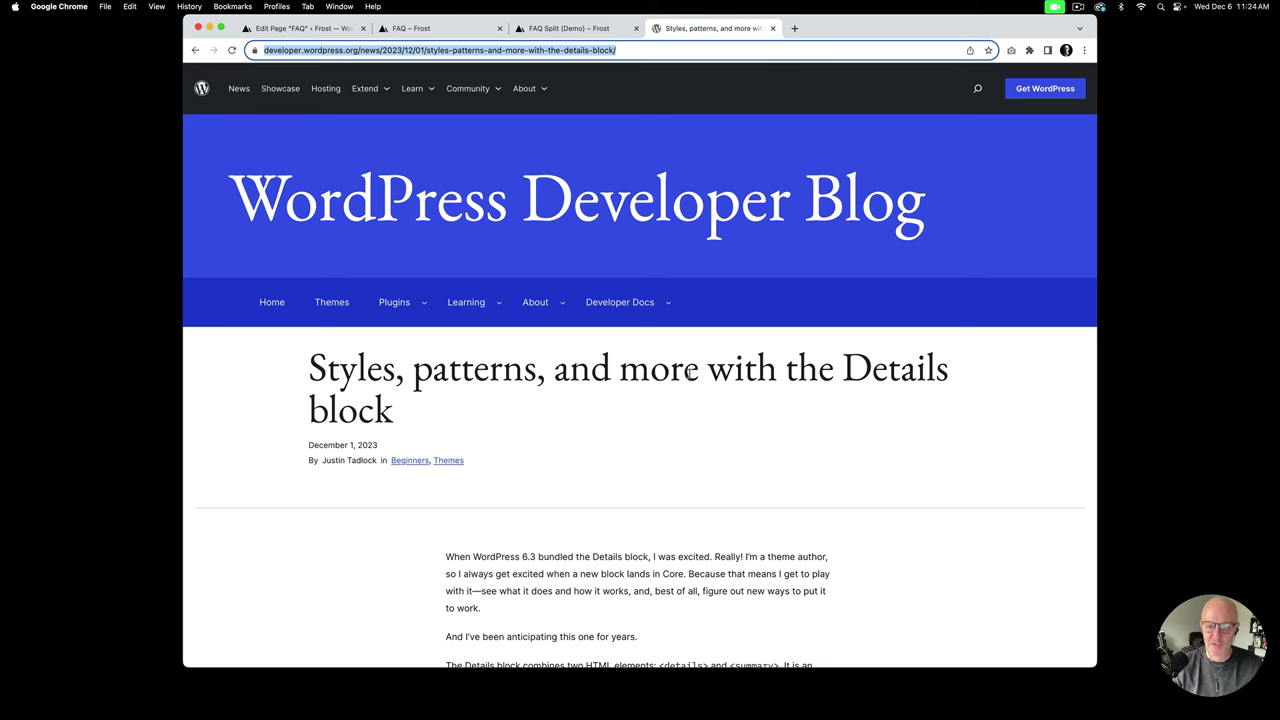
scroll(607, 365, down, 10)
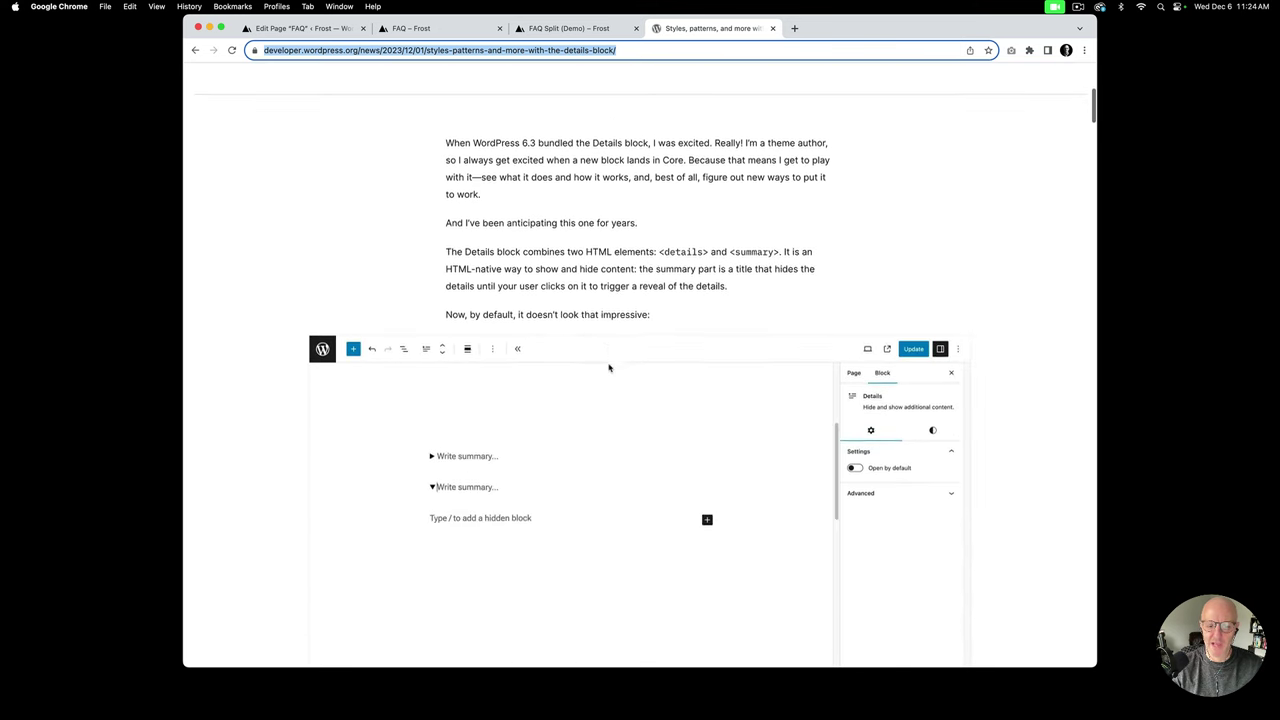
scroll(609, 368, down, 5)
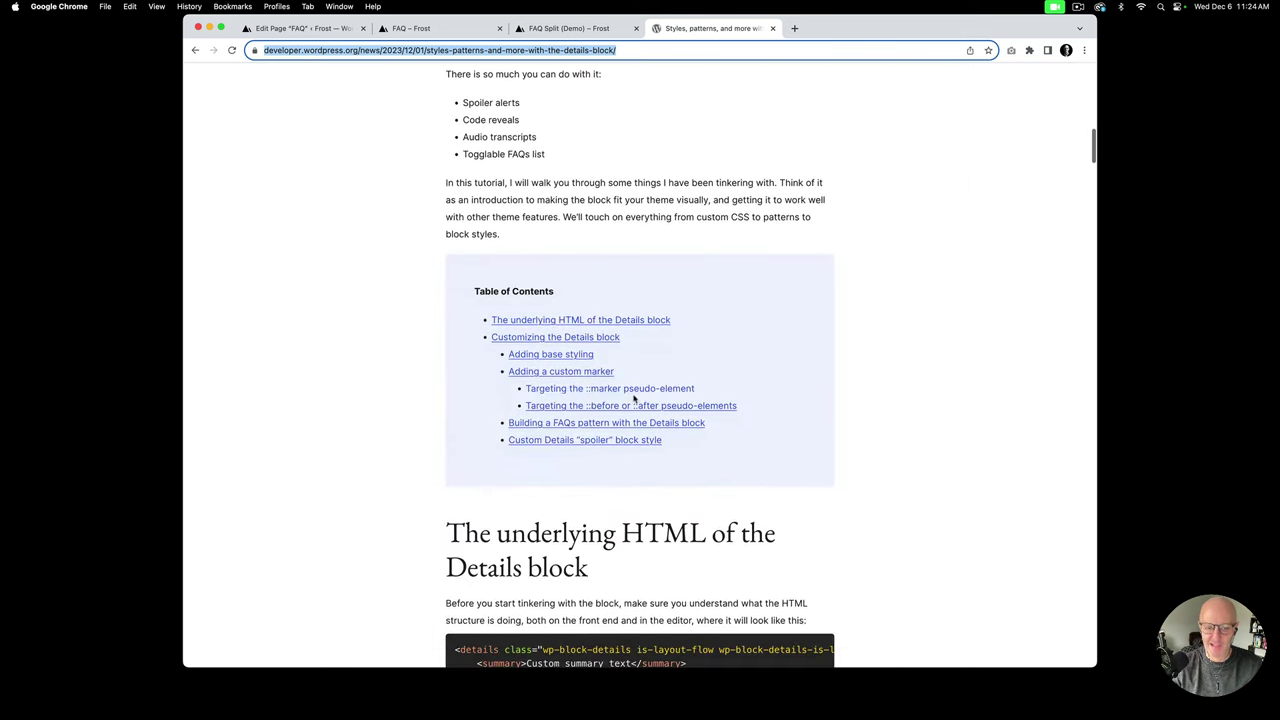
click(578, 377)
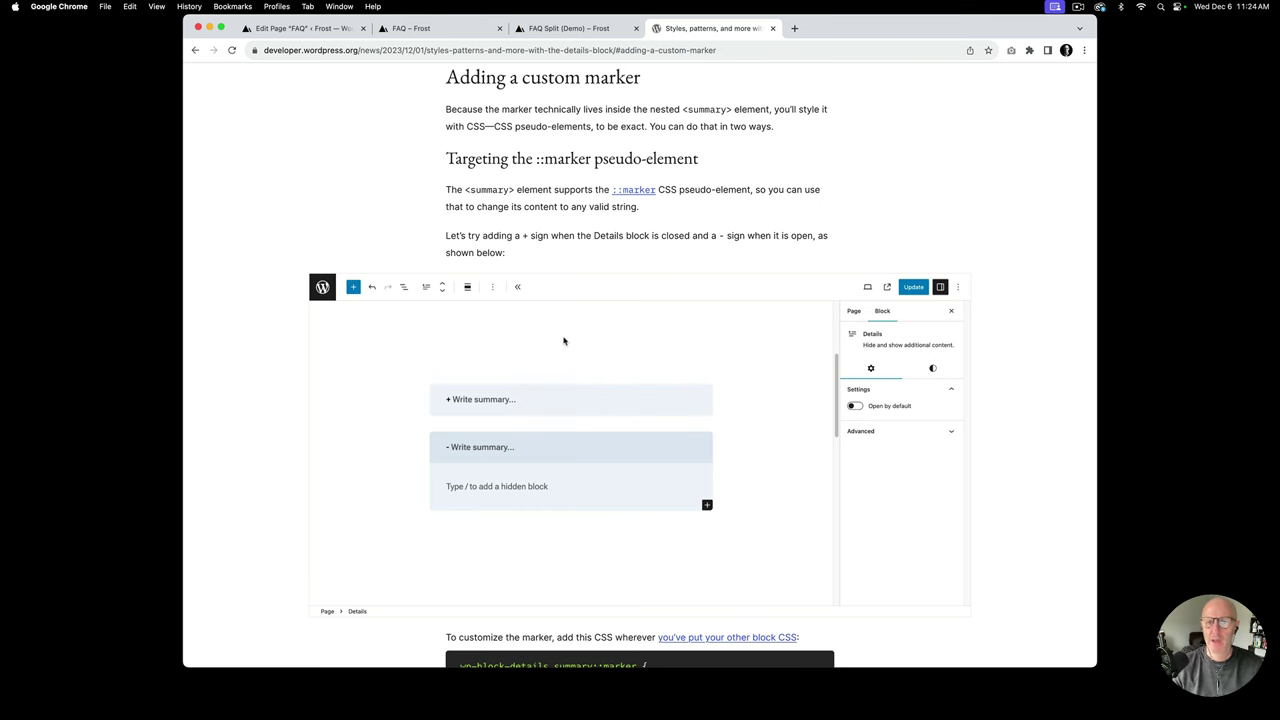
Step: Copy the article's CSS that sets the summary::marker content to "+ " when closed and "- " when open
scroll(563, 341, down, 5)
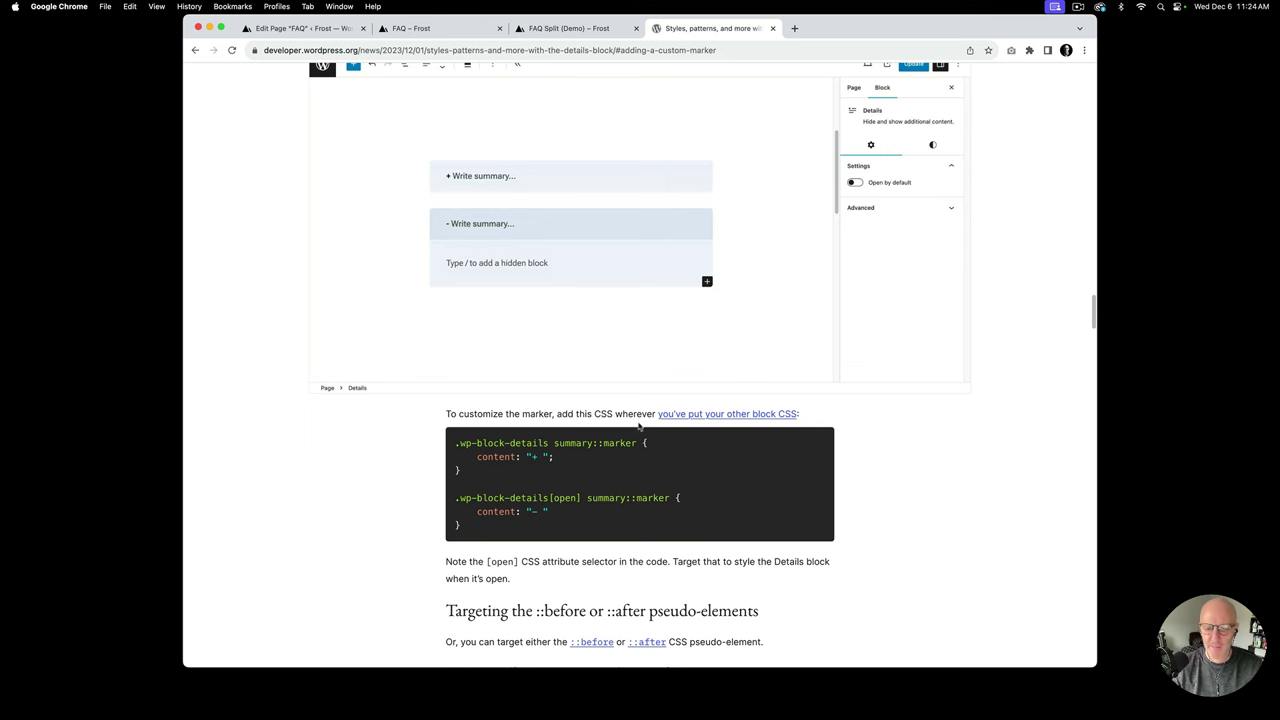
drag(467, 530, 443, 443)
key(super+c)
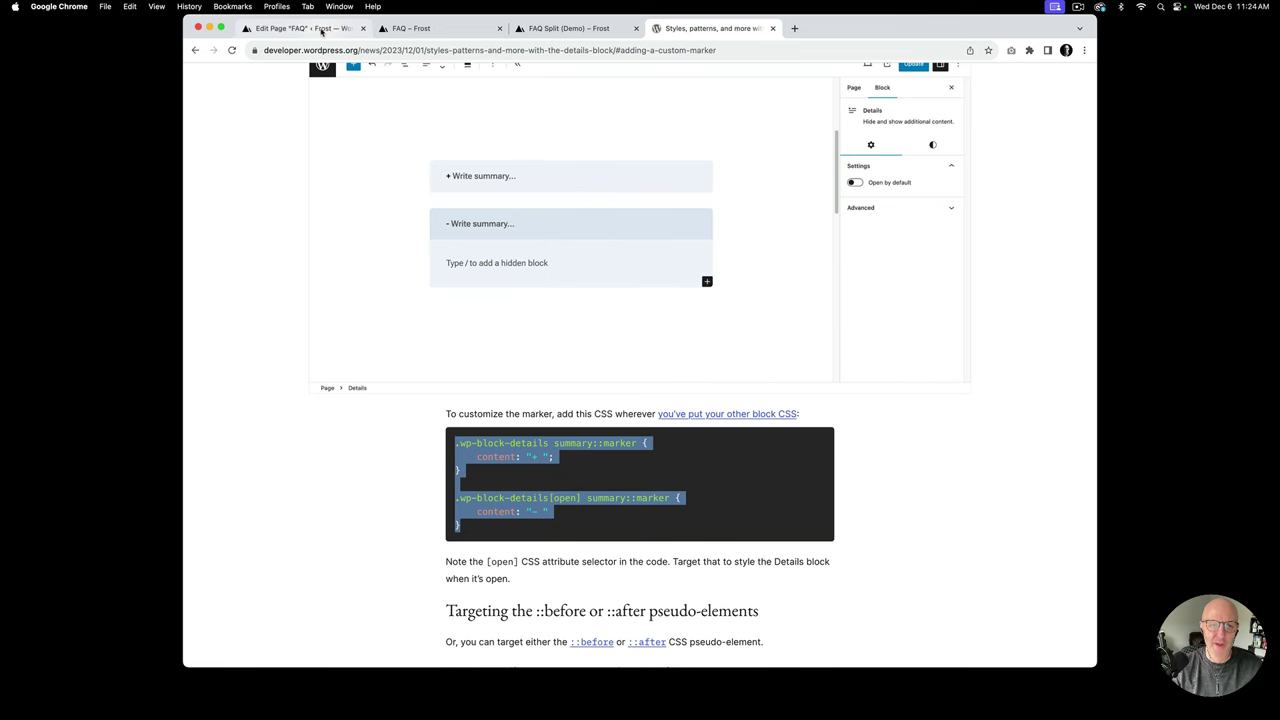
Step: Open the Site Editor from the WordPress admin and bring up the Additional CSS of the global styles
click(322, 31)
mouse_move(230, 250)
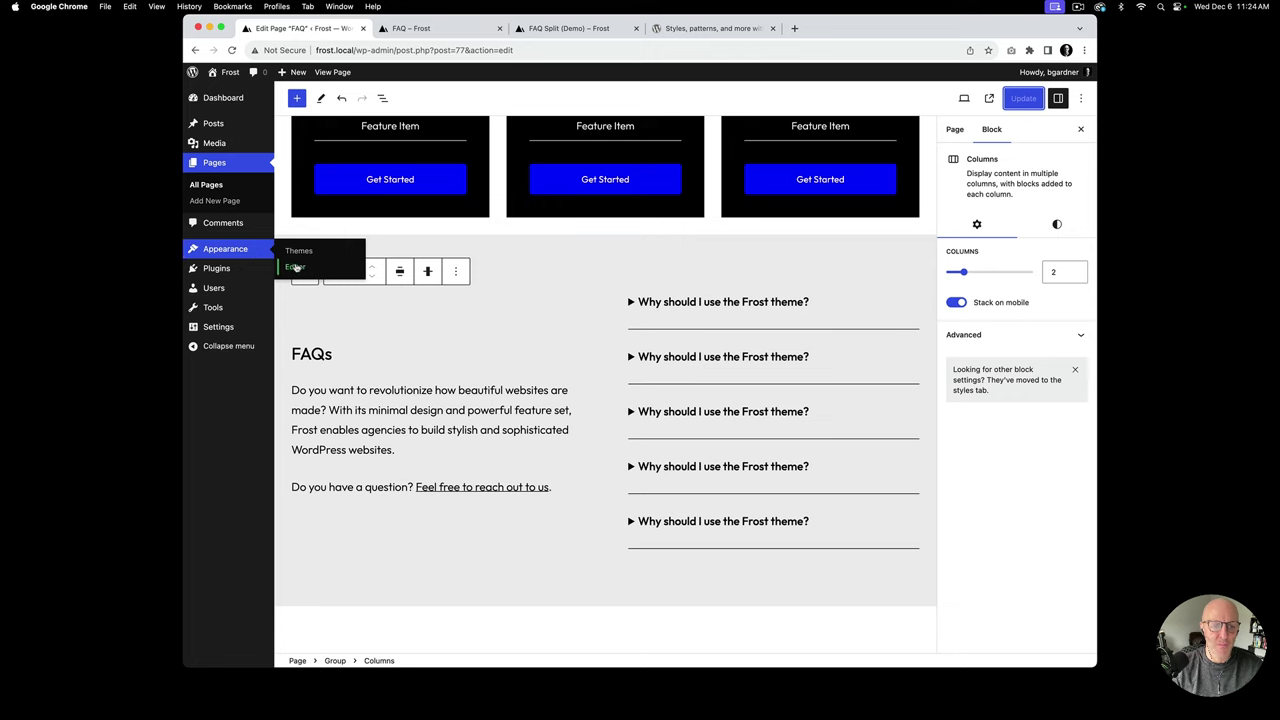
click(295, 267)
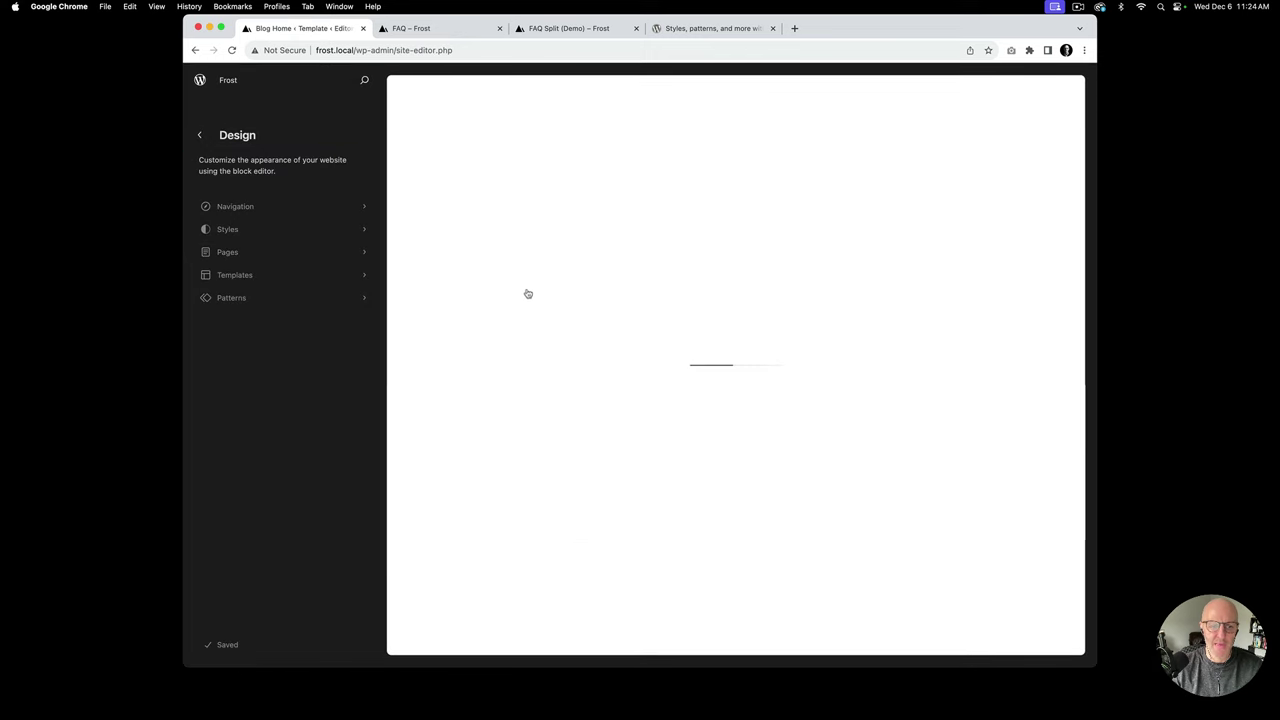
click(567, 290)
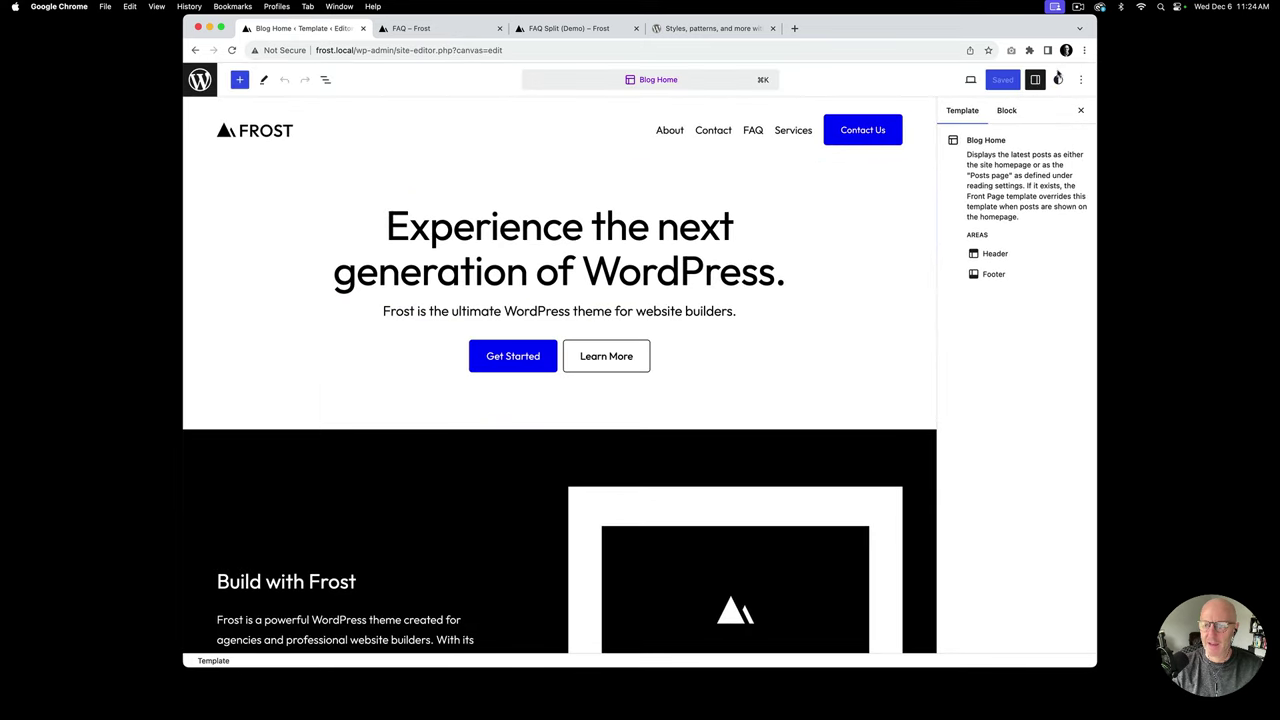
click(1058, 80)
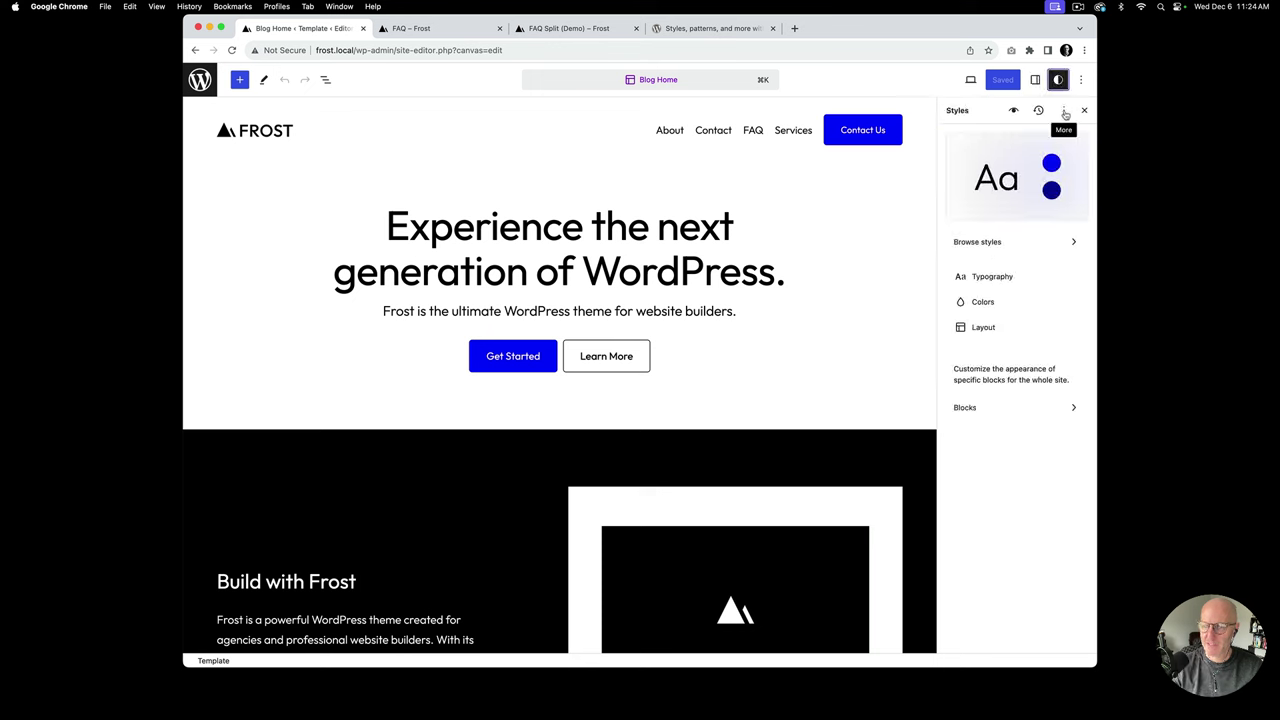
click(1064, 111)
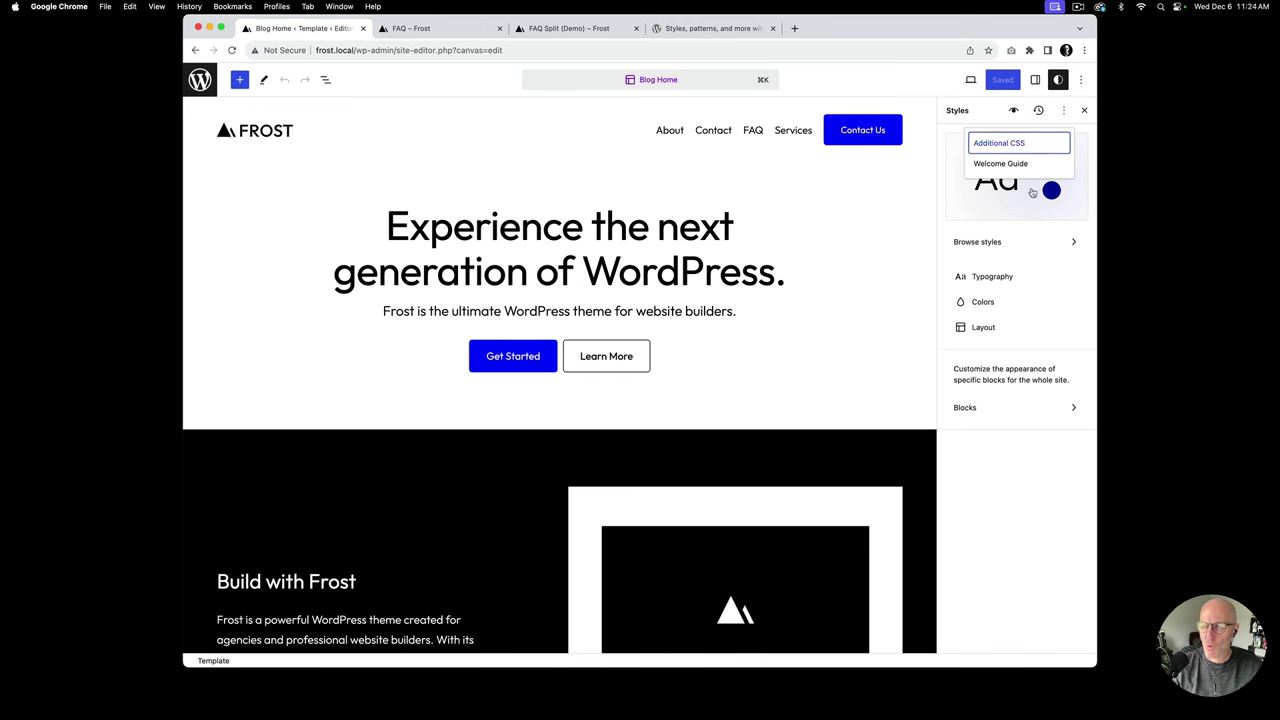
click(1011, 145)
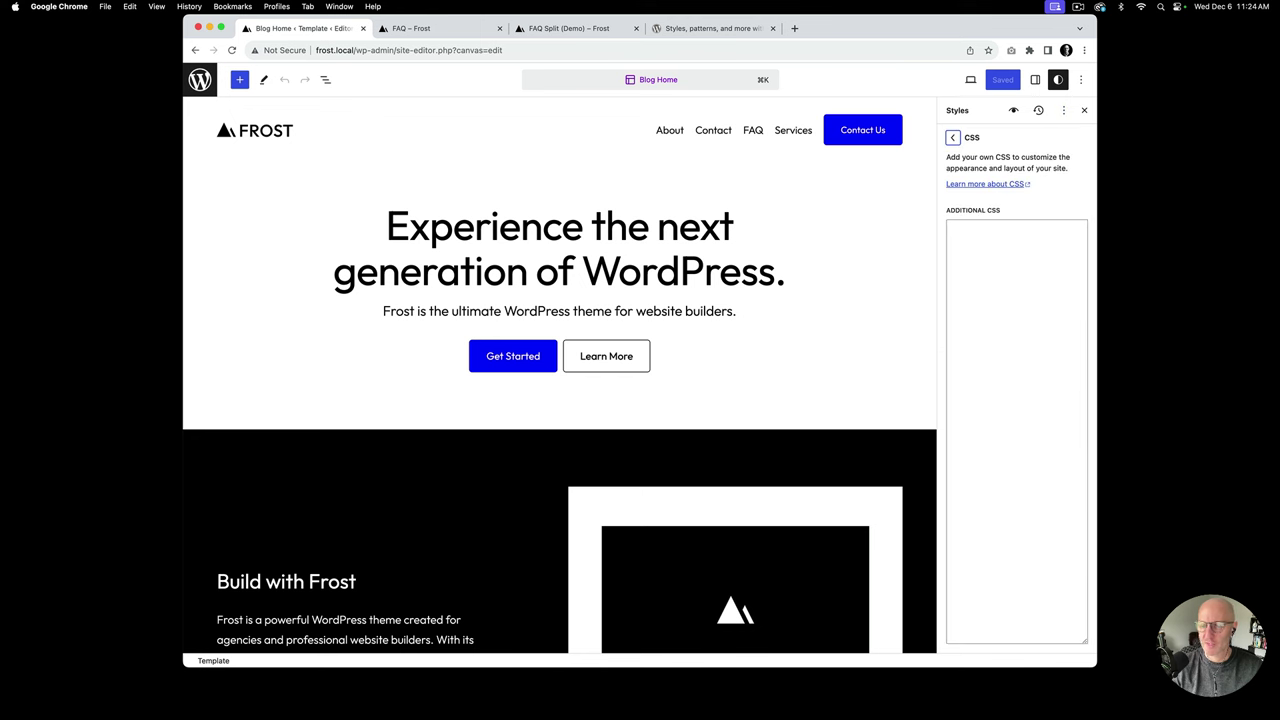
Step: Paste the copied .wp-block-details summary::marker rules as additional CSS and save the Custom Styles
click(985, 243)
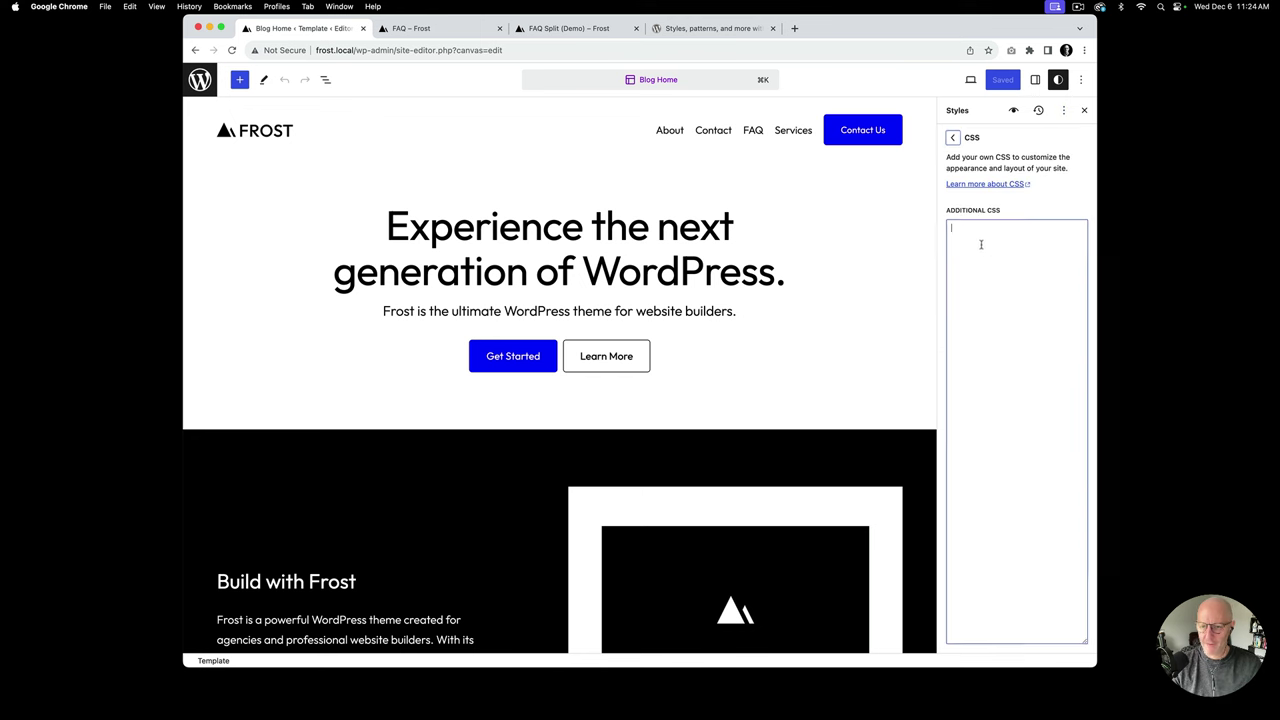
key(super+v)
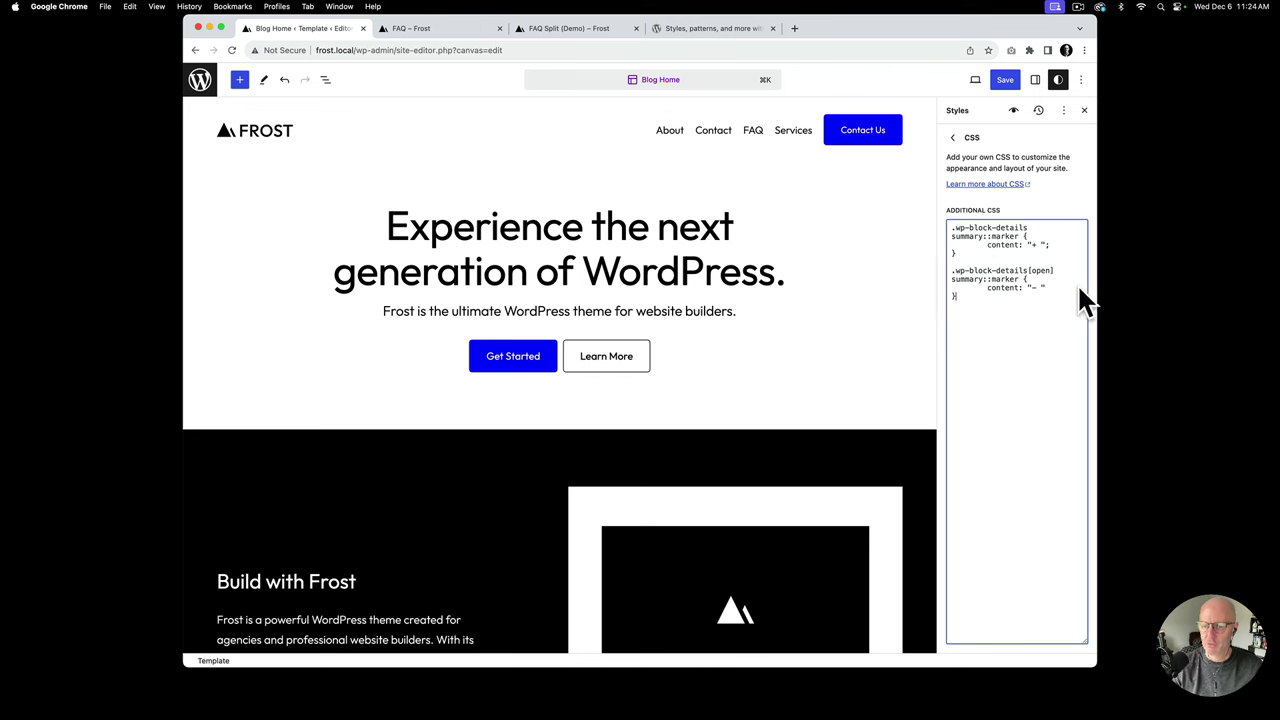
click(1005, 80)
click(1003, 84)
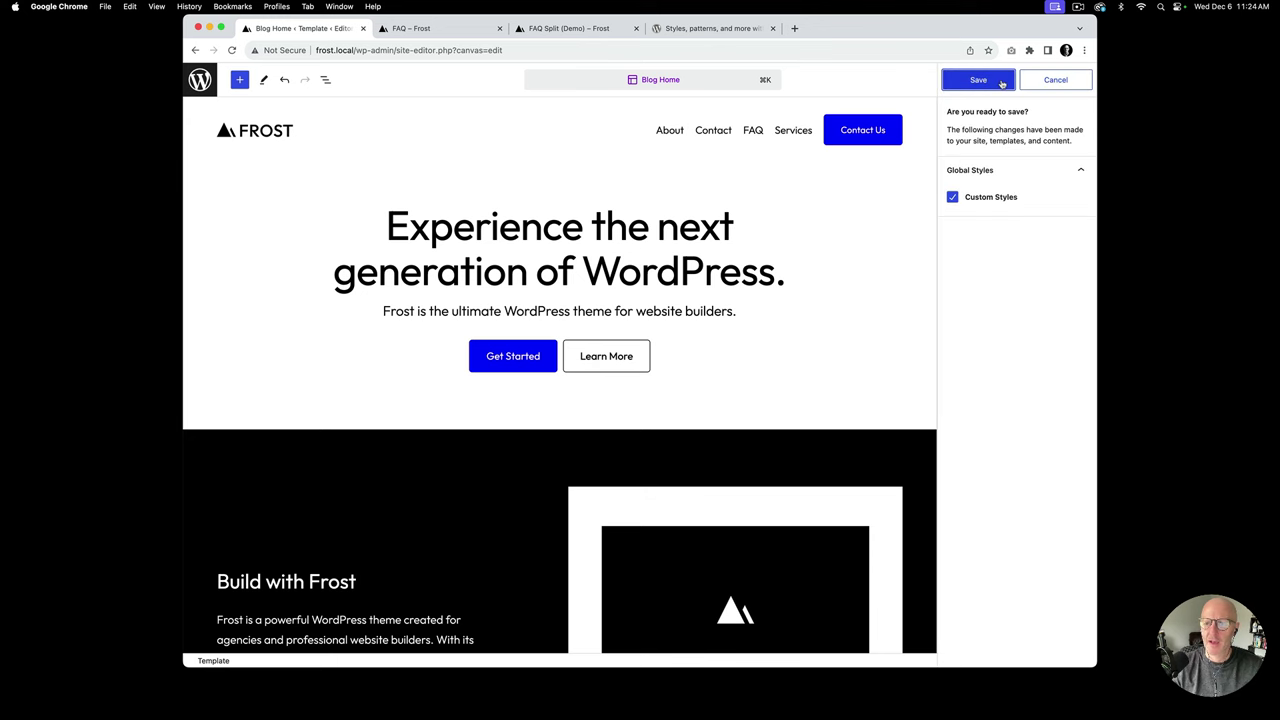
Step: Reload the live FAQ page and expand the first question to check the plus and minus markers
click(469, 33)
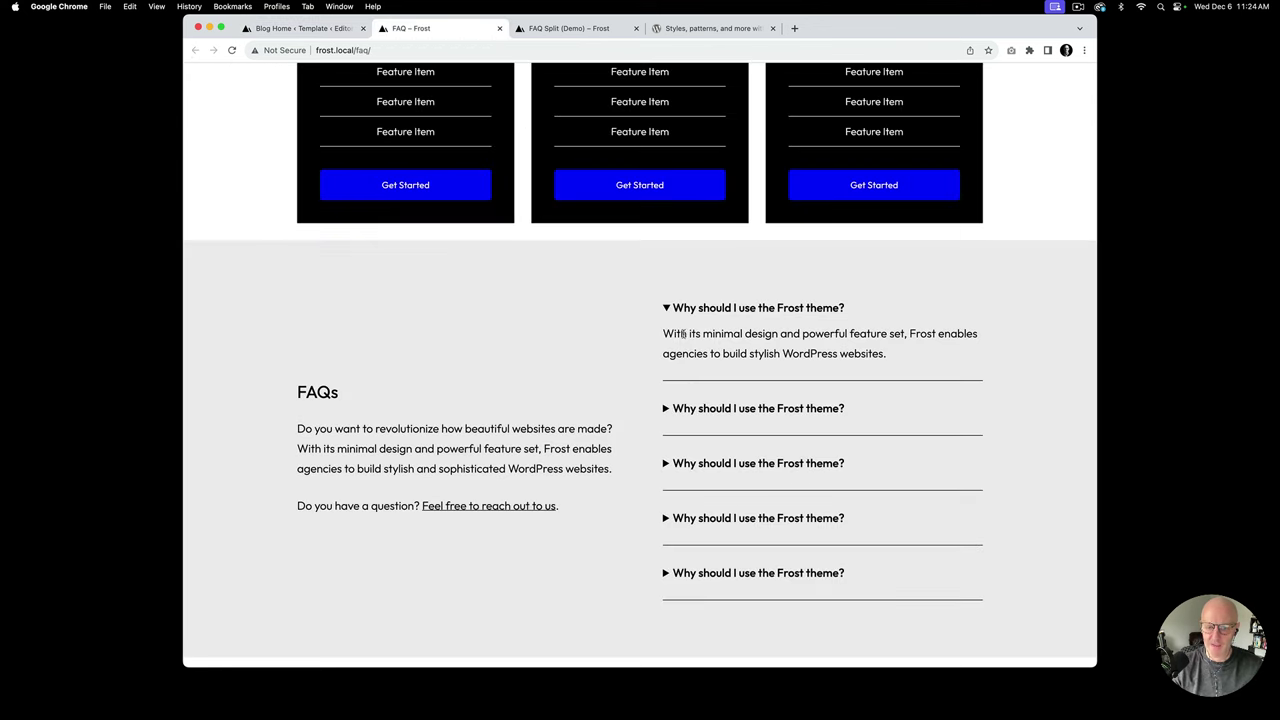
key(super+r)
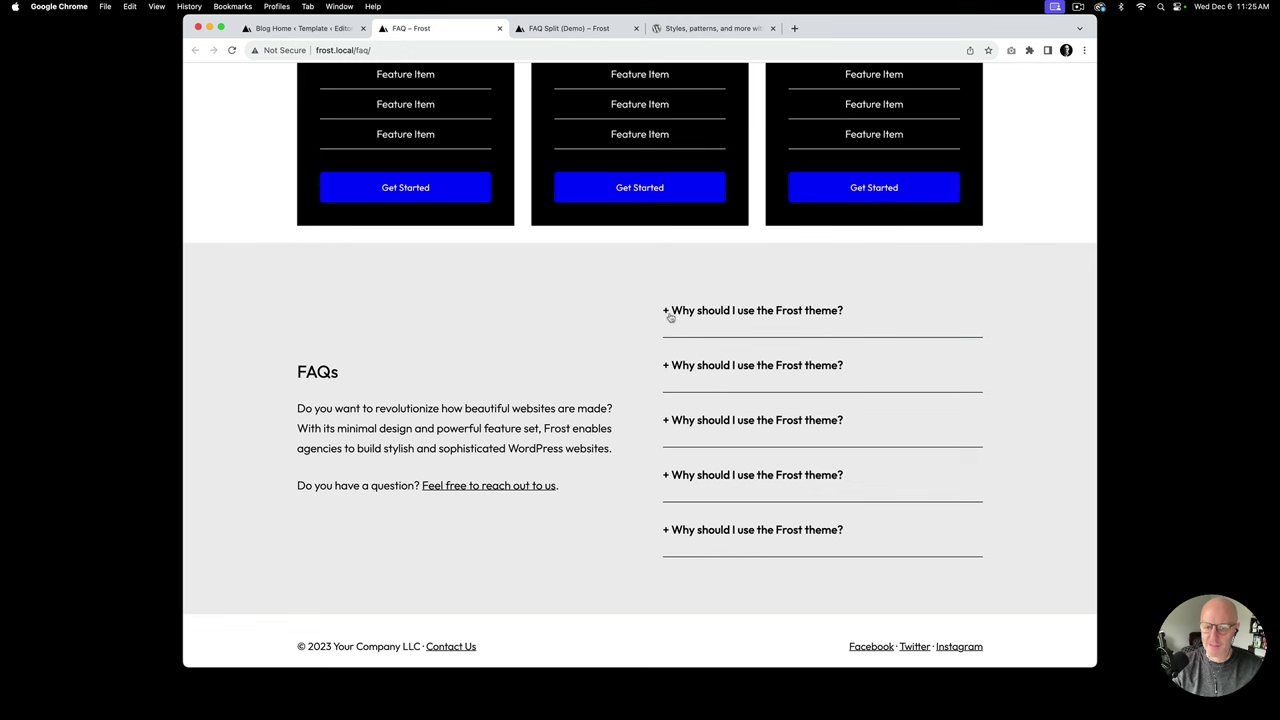
click(670, 317)
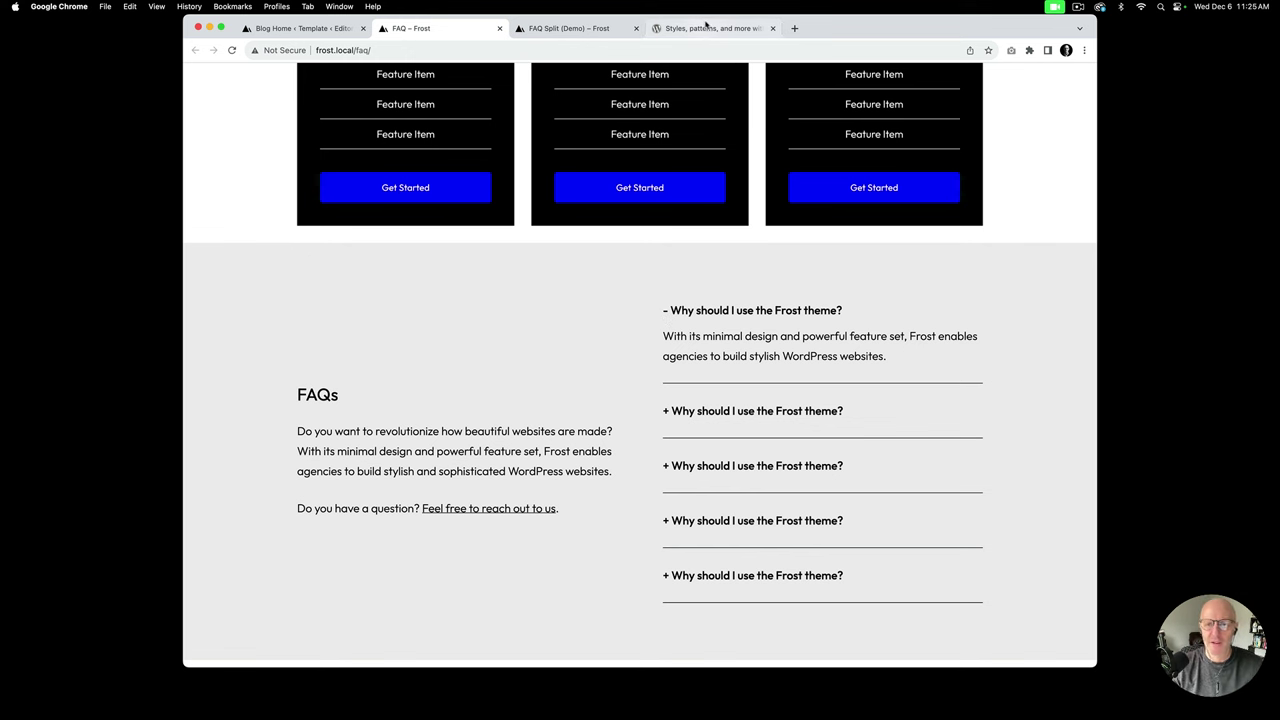
Step: Review the custom marker section of the Details block article again and view the FAQ Split (Demo) preview
click(706, 27)
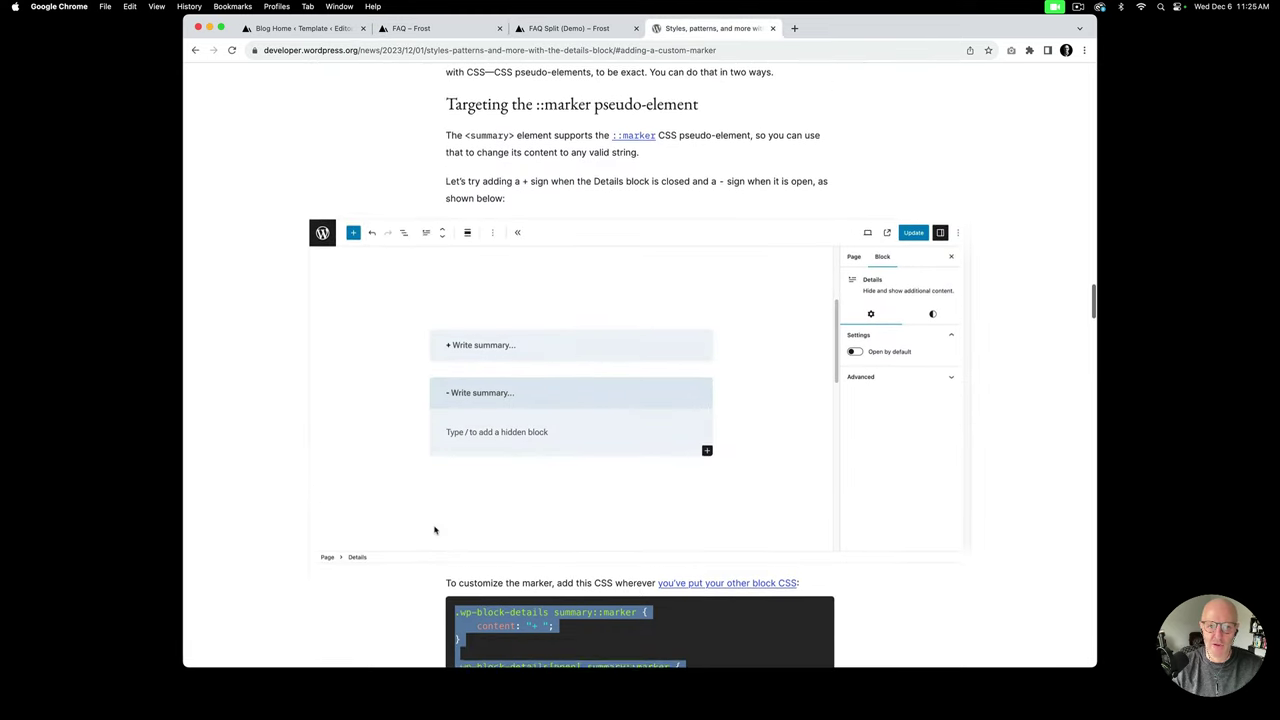
scroll(434, 530, up, 5)
scroll(434, 530, down, 3)
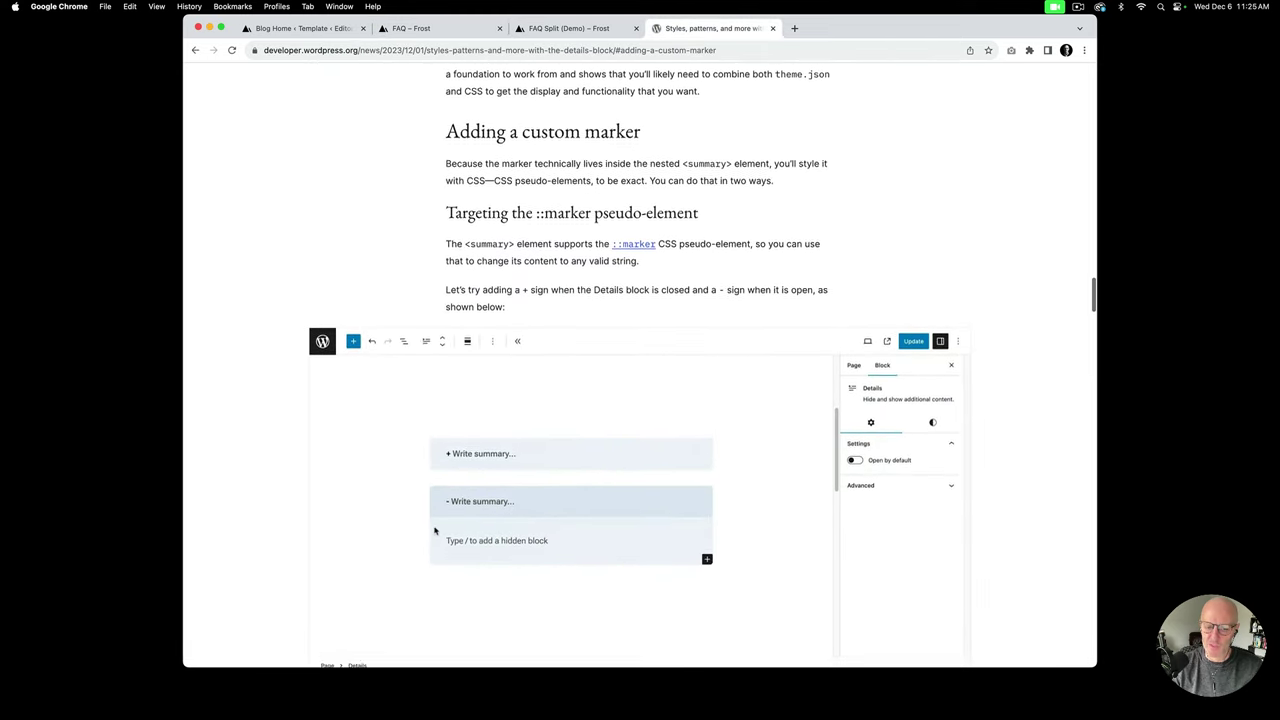
scroll(434, 530, down, 1)
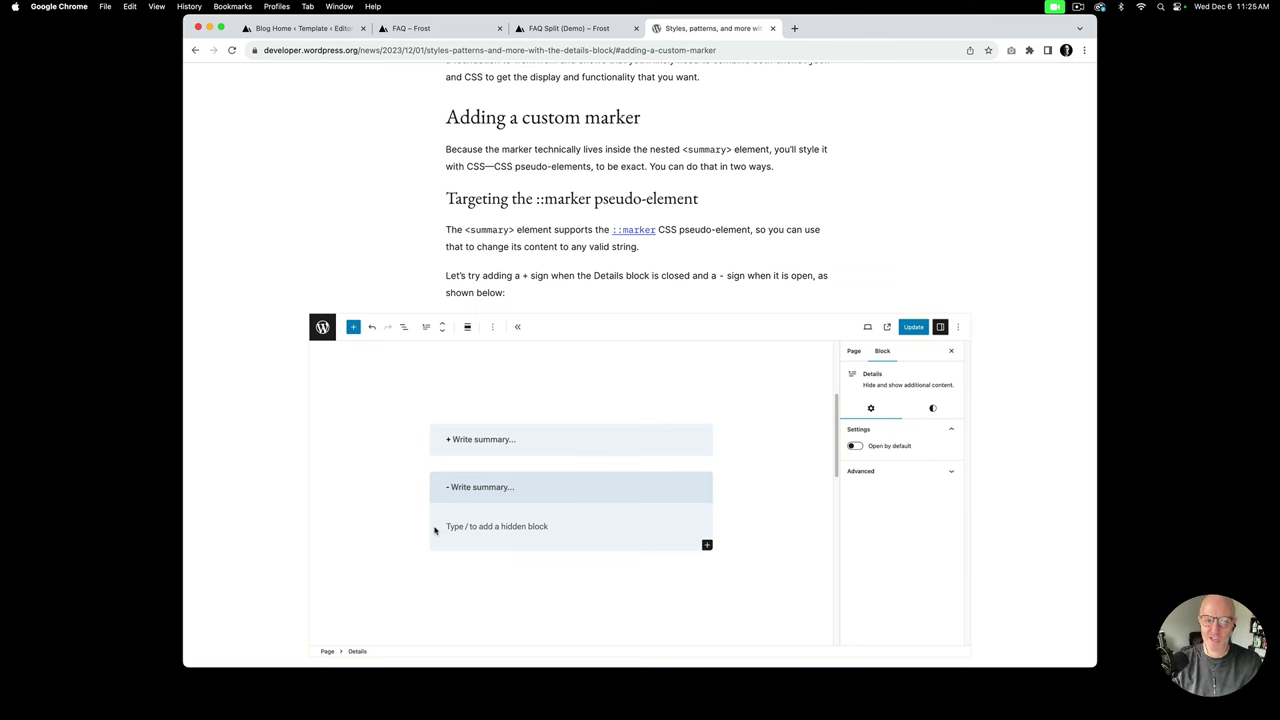
scroll(704, 431, up, 1)
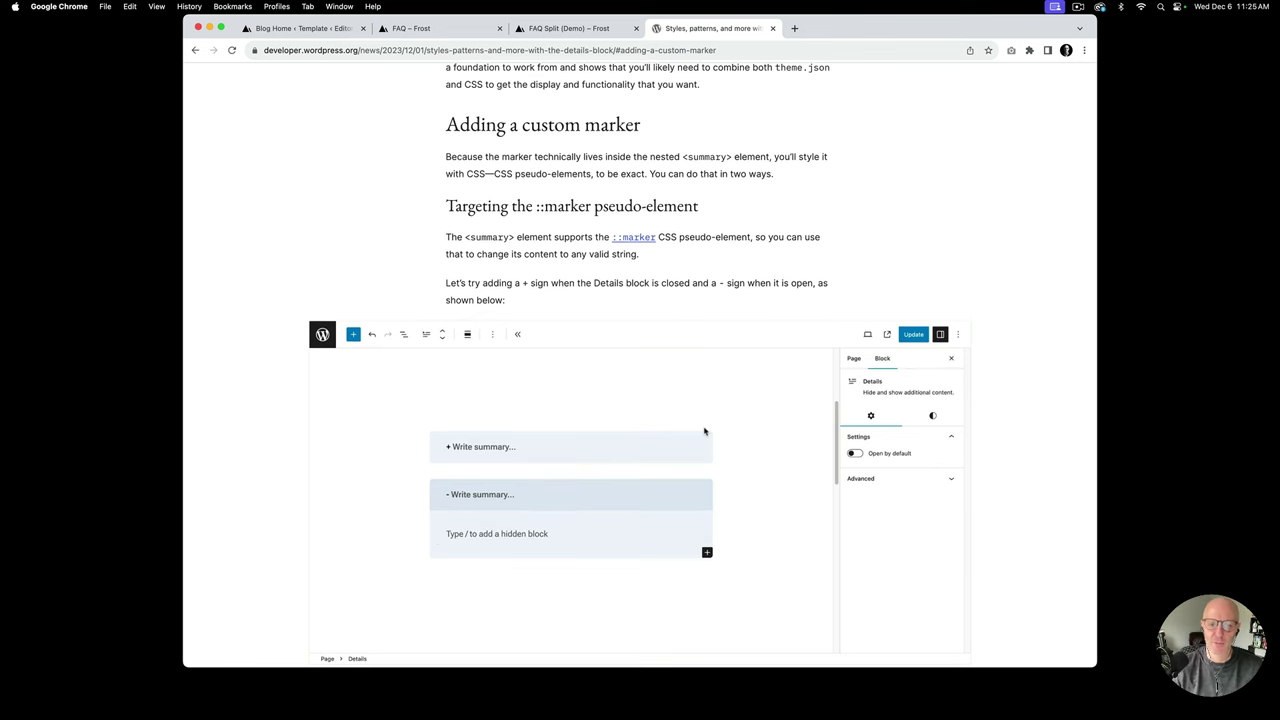
click(586, 36)
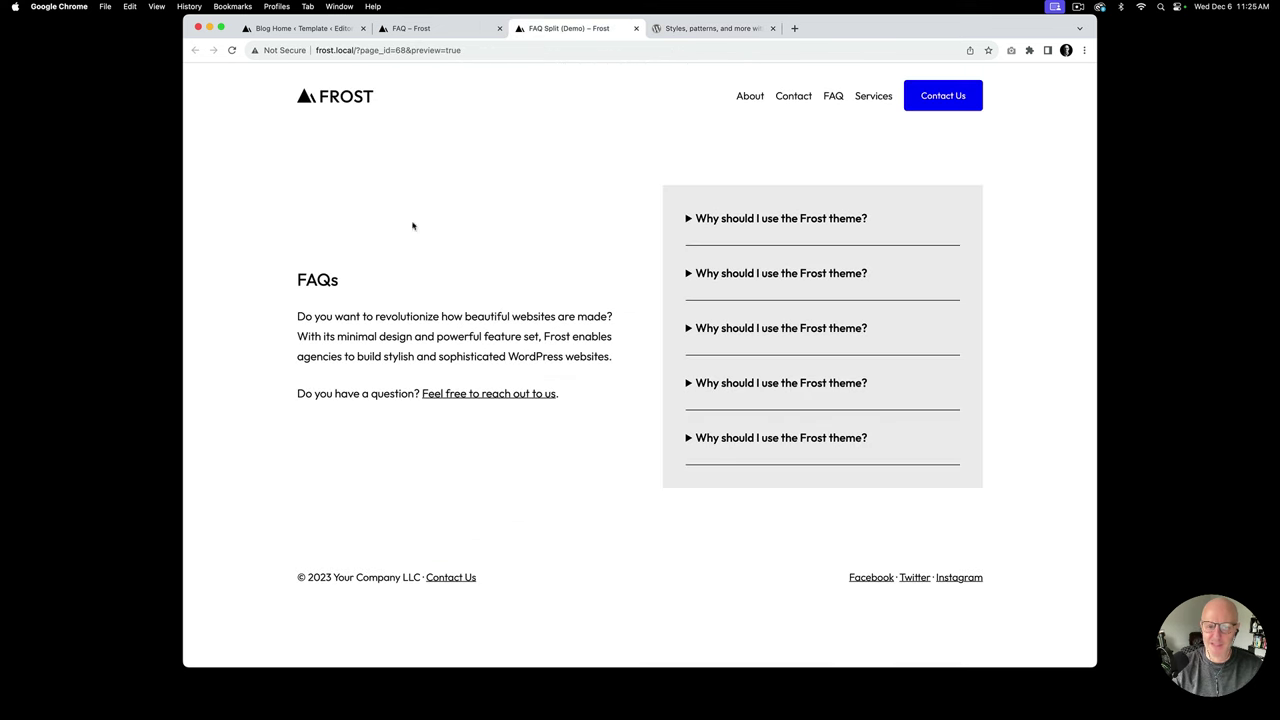